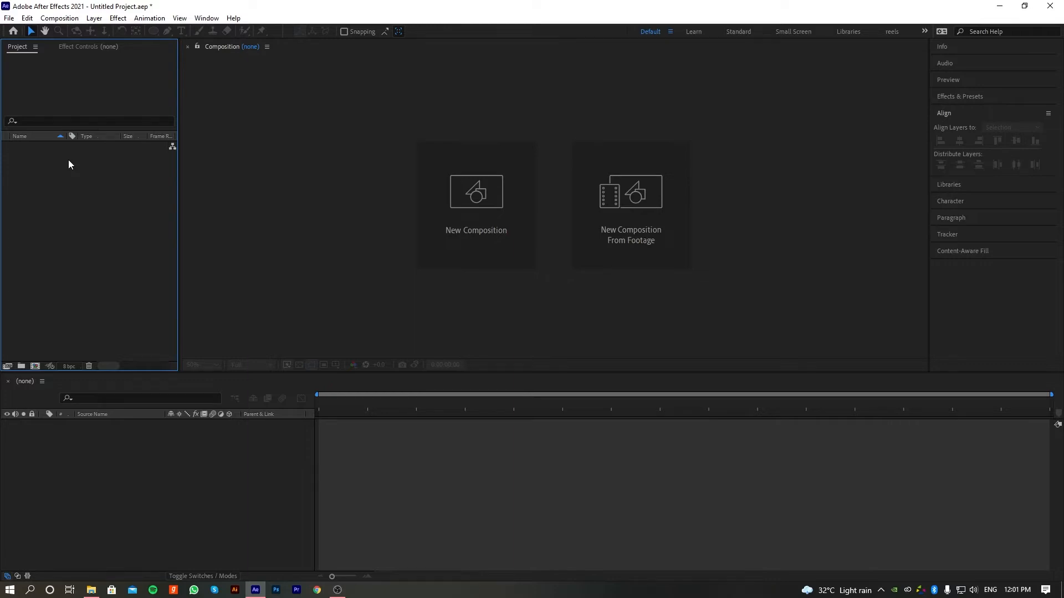
# Look over the Effect Controls, the timeline and the Info, Audio, Preview, Effects & Presets, Align and Libraries panels
pyautogui.click(88, 47)
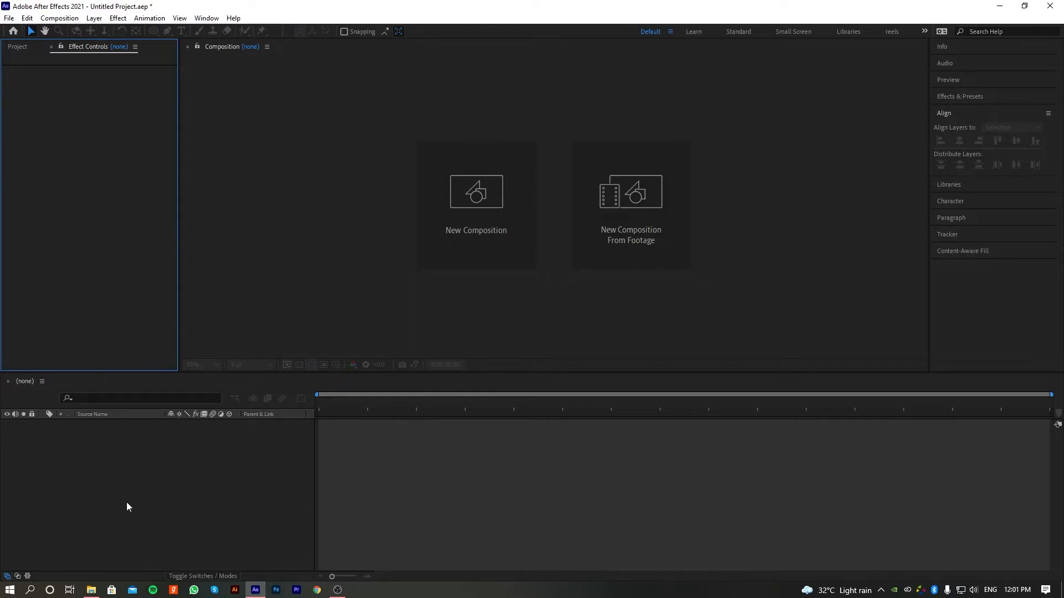
pyautogui.click(101, 468)
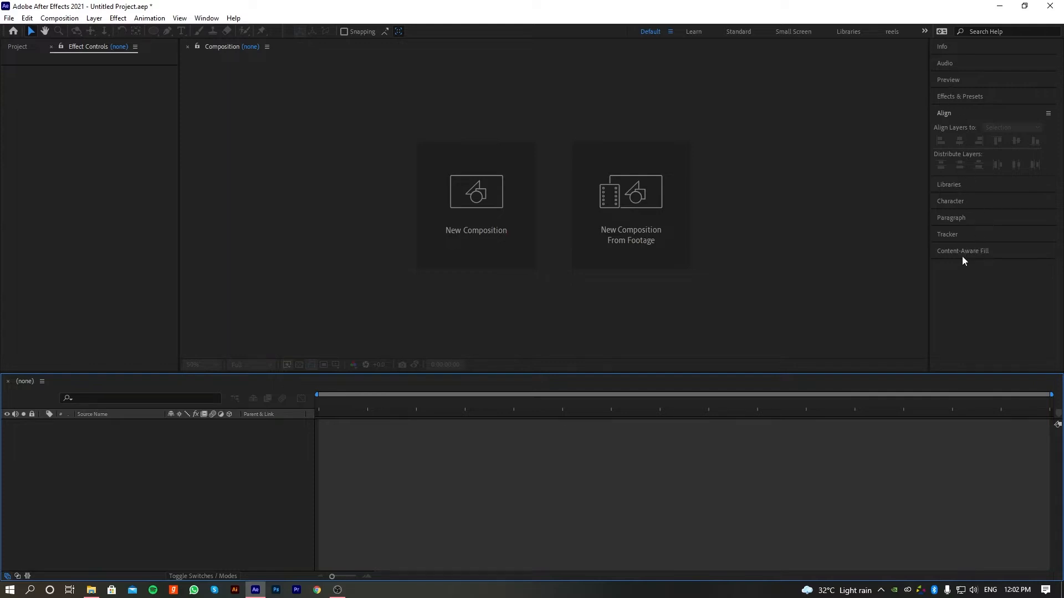
pyautogui.click(952, 47)
pyautogui.click(951, 48)
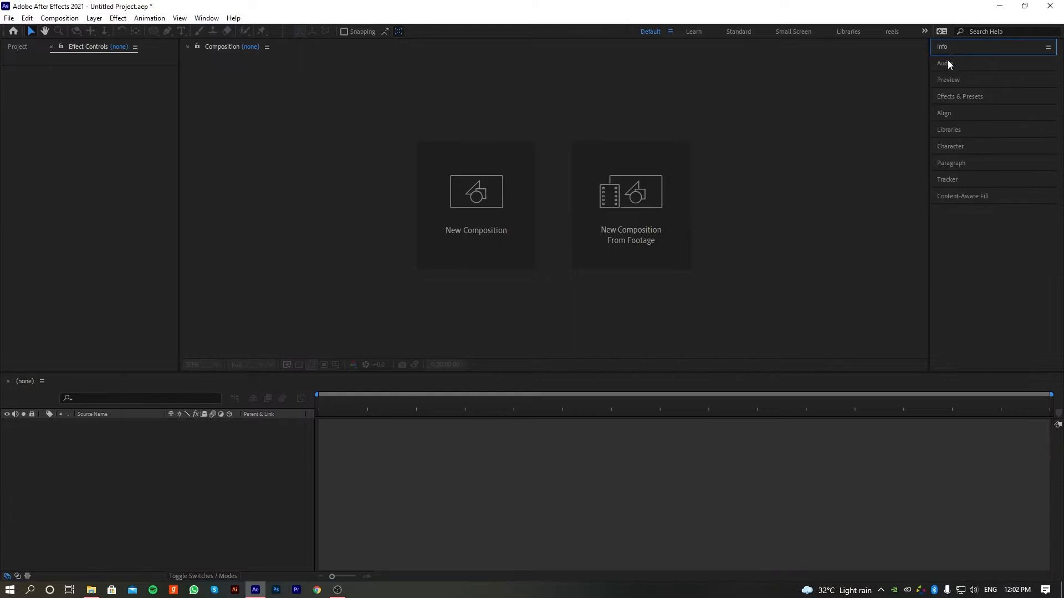
pyautogui.click(946, 63)
pyautogui.click(946, 68)
pyautogui.click(945, 77)
pyautogui.click(946, 81)
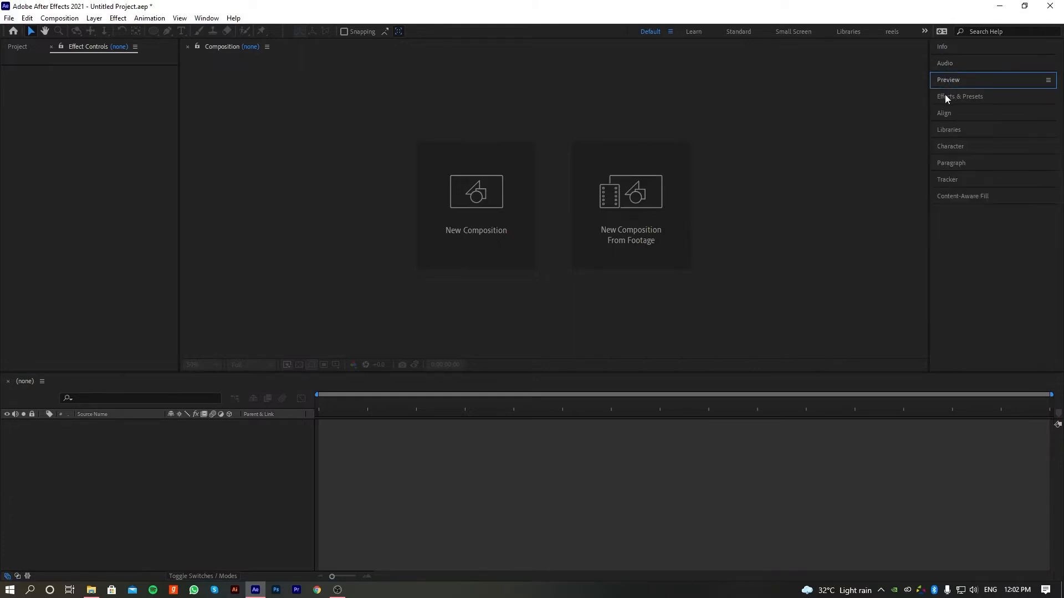
pyautogui.click(946, 96)
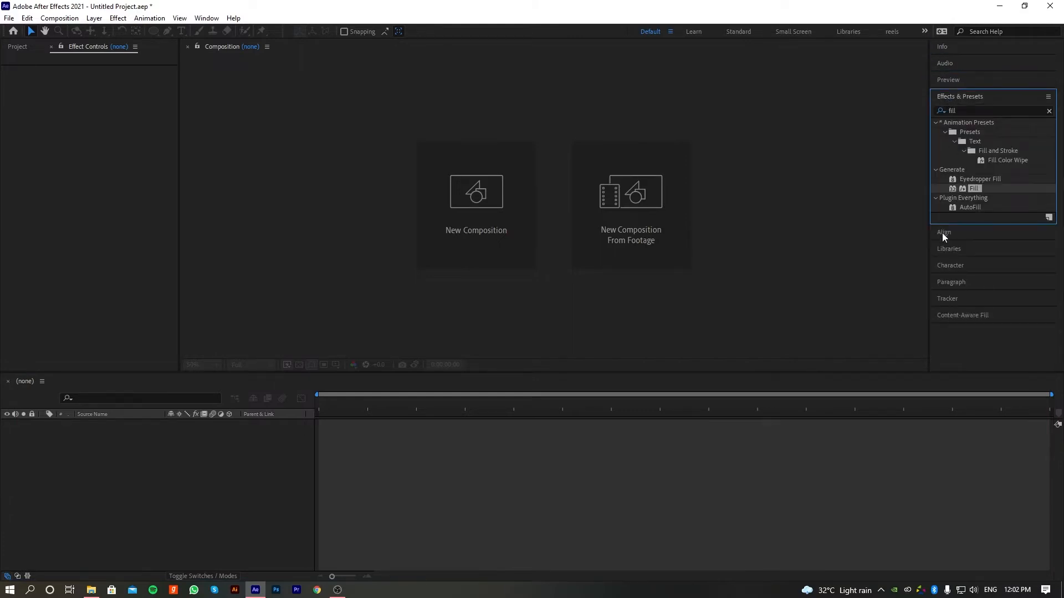
pyautogui.click(950, 96)
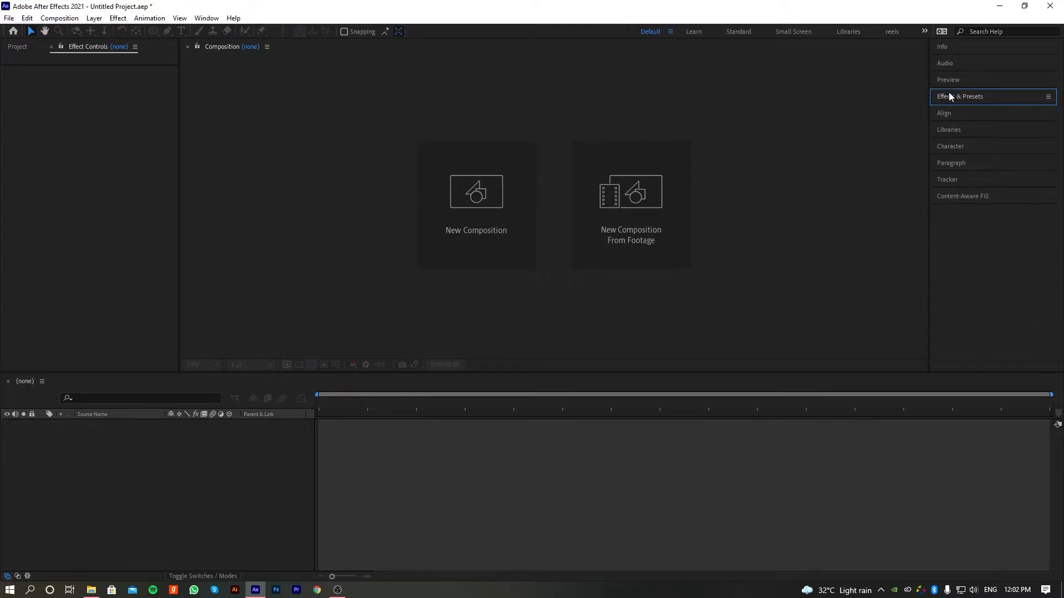
pyautogui.click(948, 95)
pyautogui.click(949, 95)
pyautogui.click(947, 114)
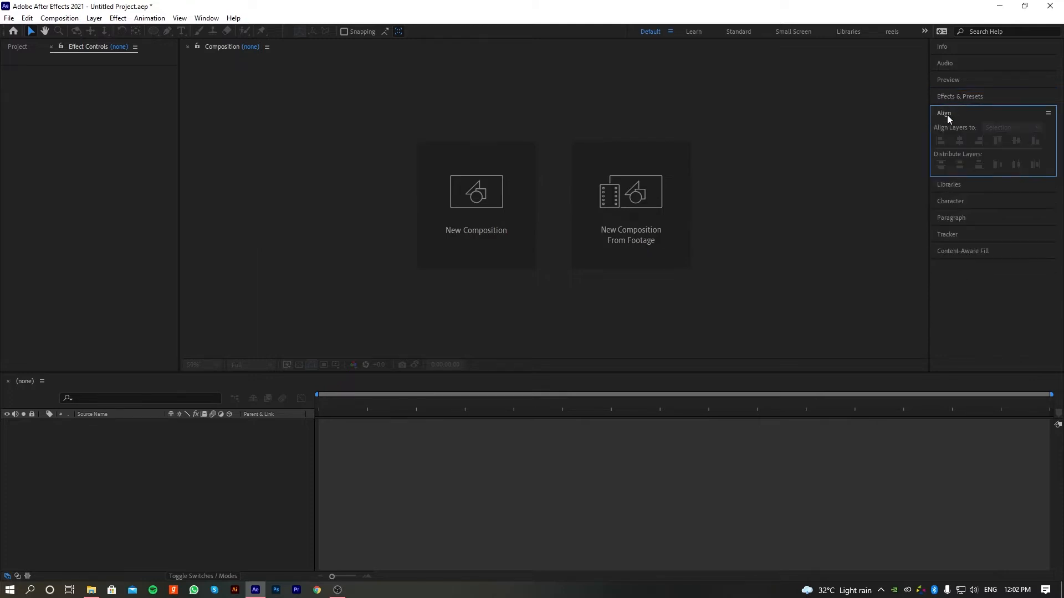
pyautogui.click(947, 114)
pyautogui.click(953, 131)
pyautogui.click(950, 130)
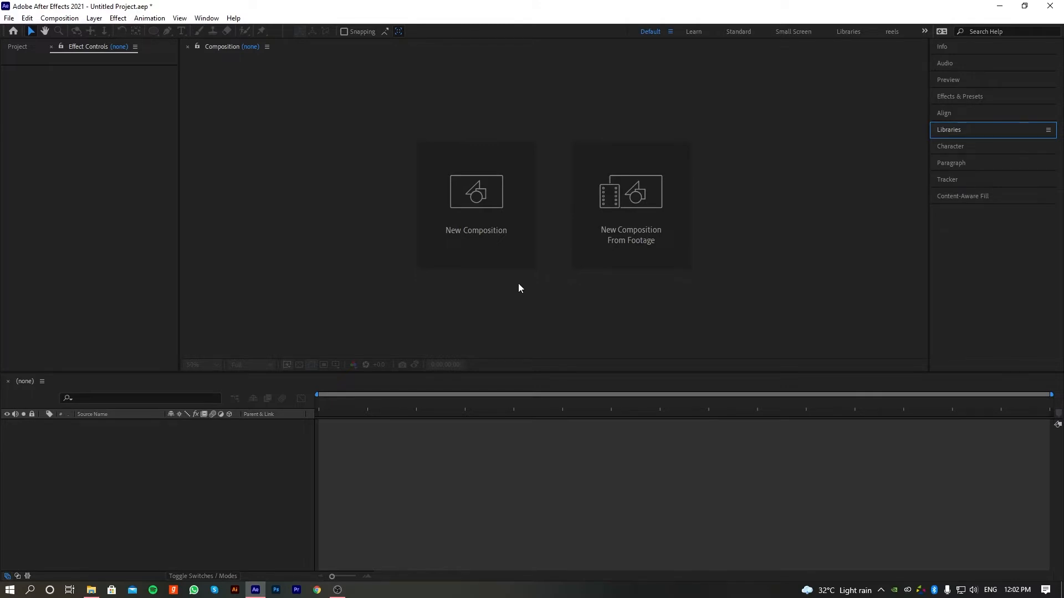
# Create a new composition named "My 1st animation" with the HDTV 1080 24 preset
pyautogui.click(497, 244)
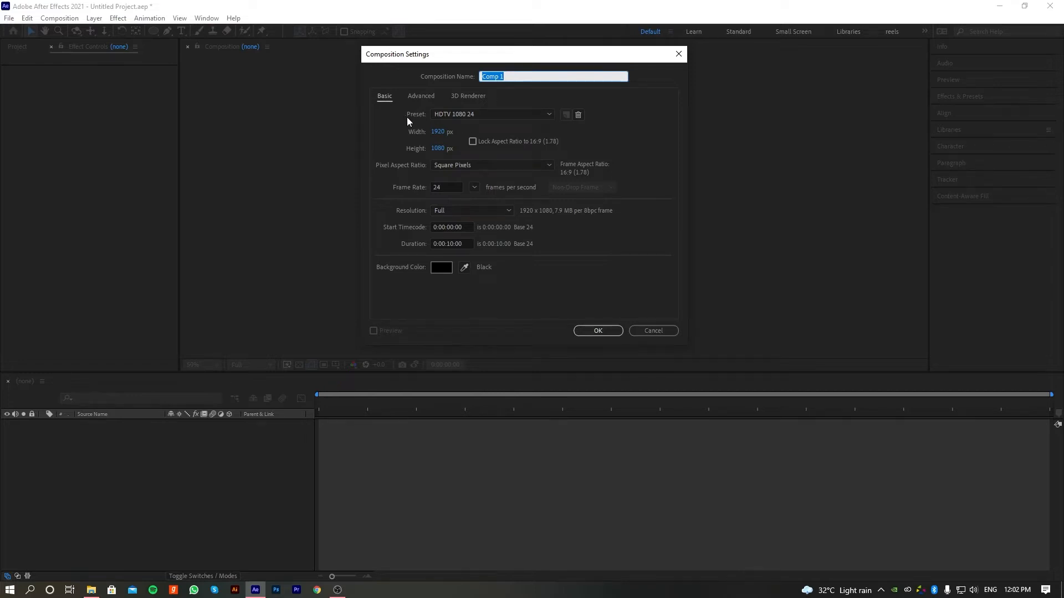
pyautogui.click(500, 116)
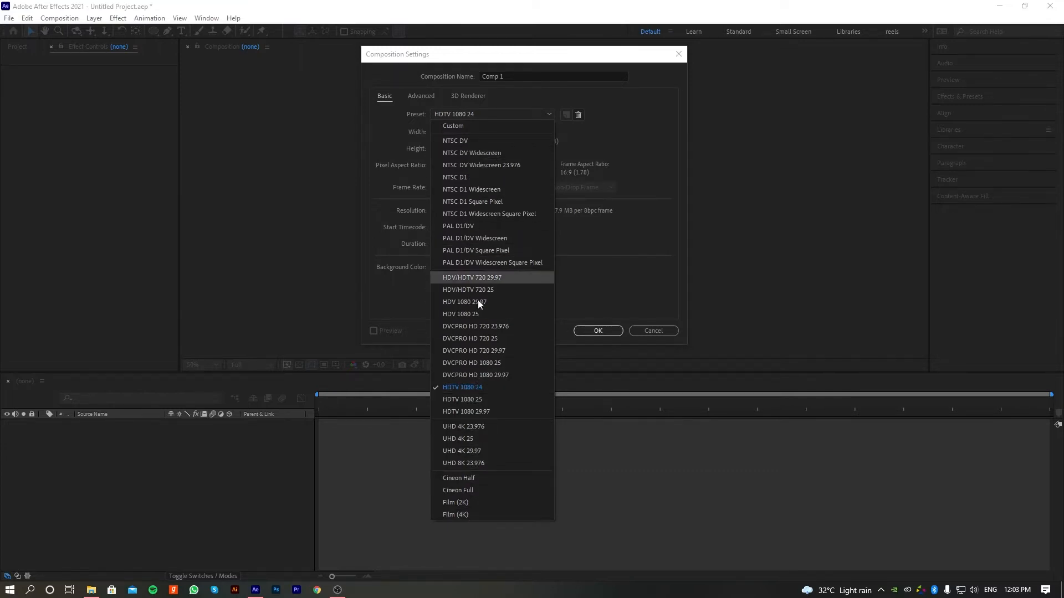
pyautogui.click(589, 291)
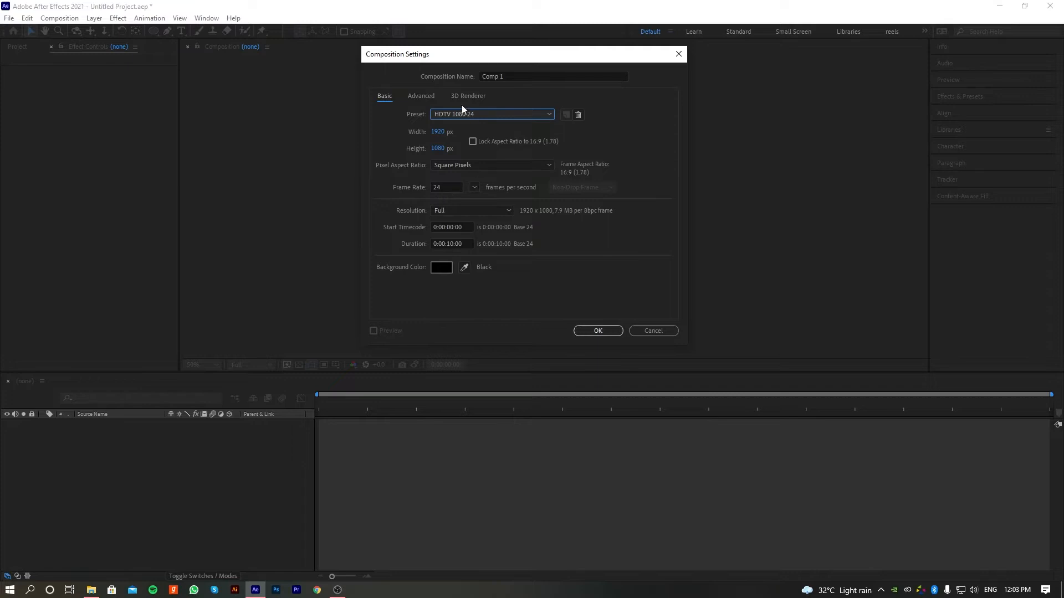
pyautogui.moveTo(518, 76); pyautogui.dragTo(374, 73)
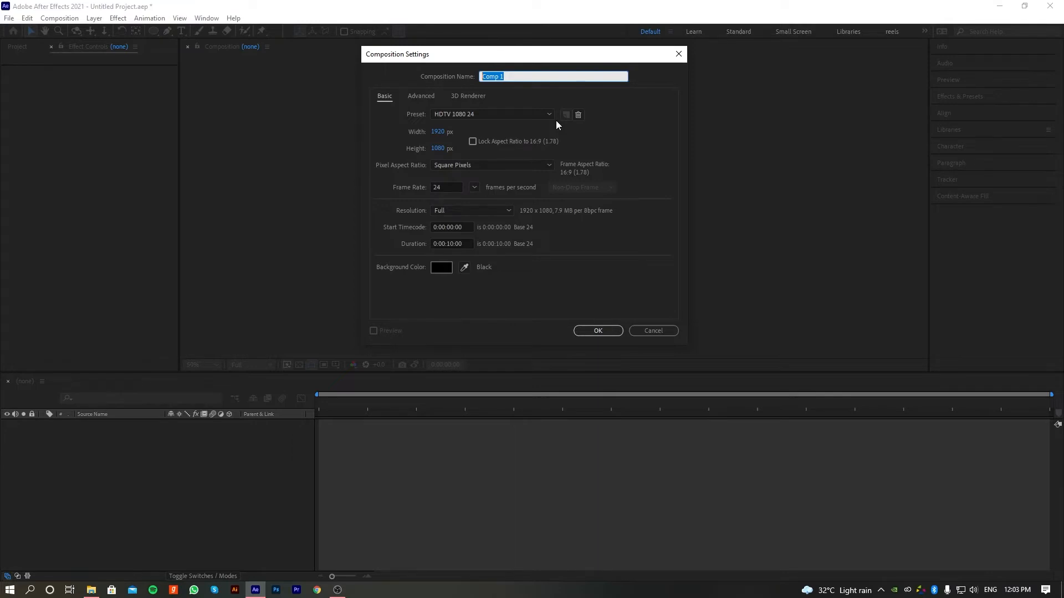
pyautogui.write('My 1st animation')
pyautogui.click(598, 331)
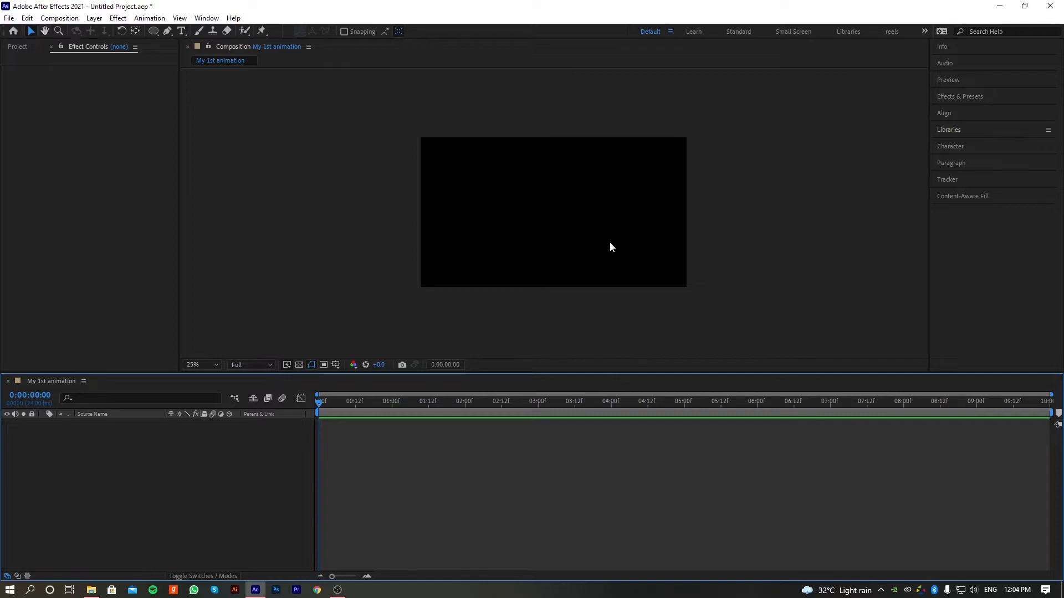
pyautogui.press('h')
pyautogui.moveTo(556, 209); pyautogui.dragTo(513, 203)
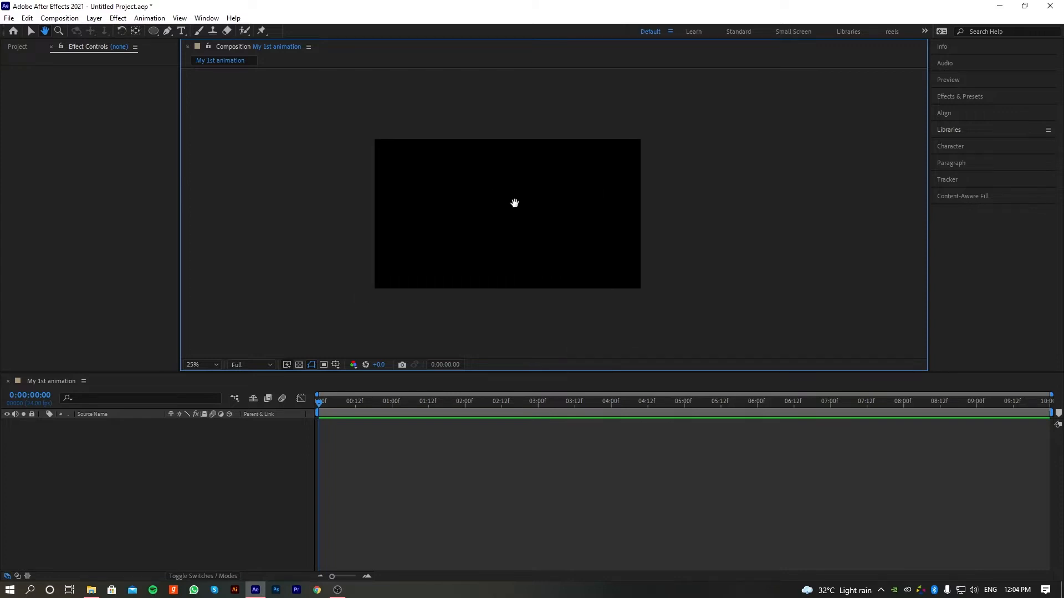
pyautogui.click(59, 31)
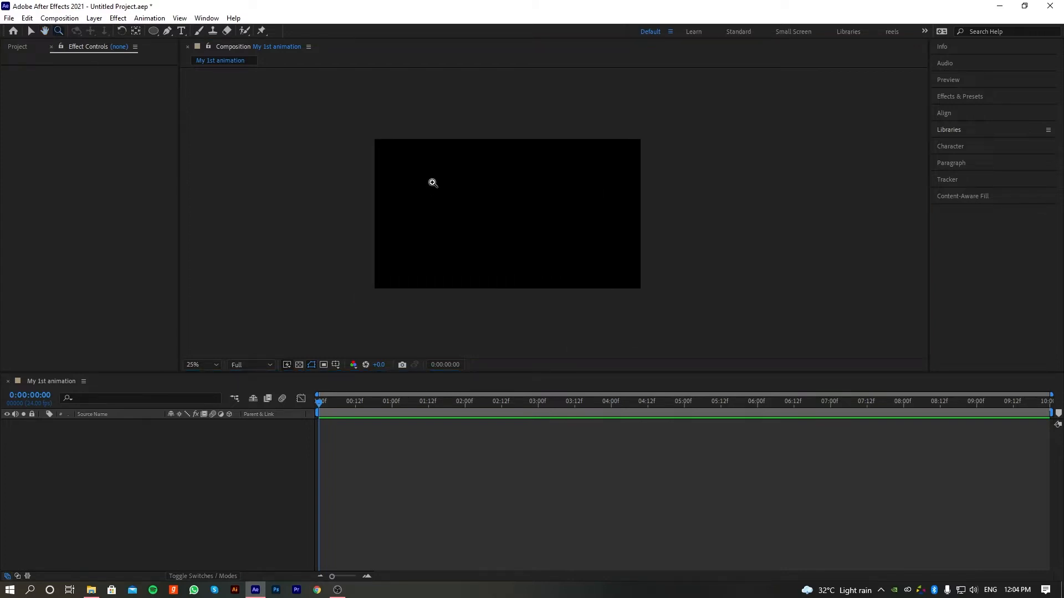
pyautogui.press('v')
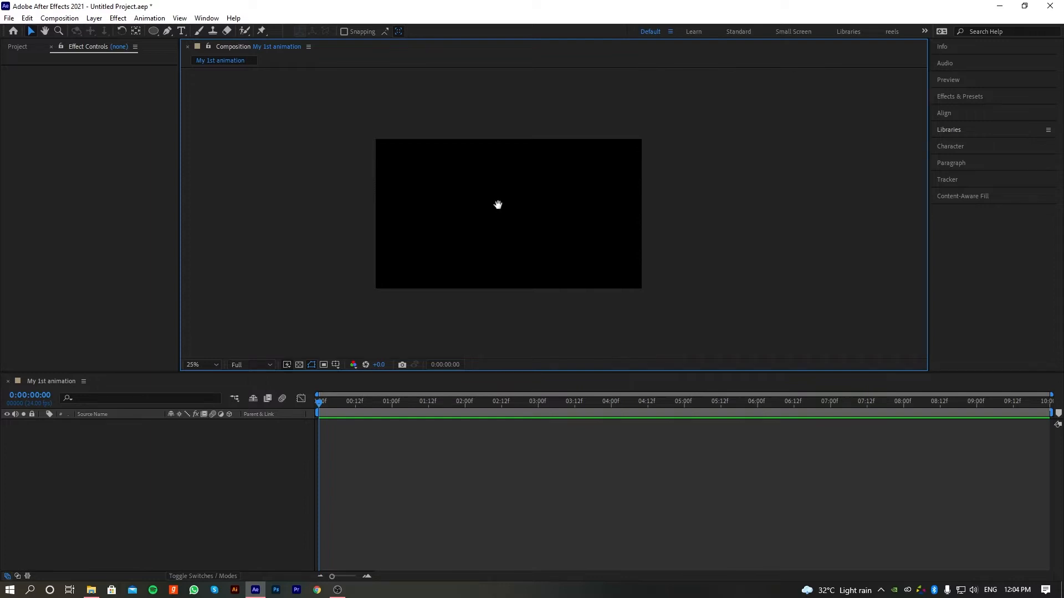
pyautogui.moveTo(499, 204); pyautogui.dragTo(524, 206)
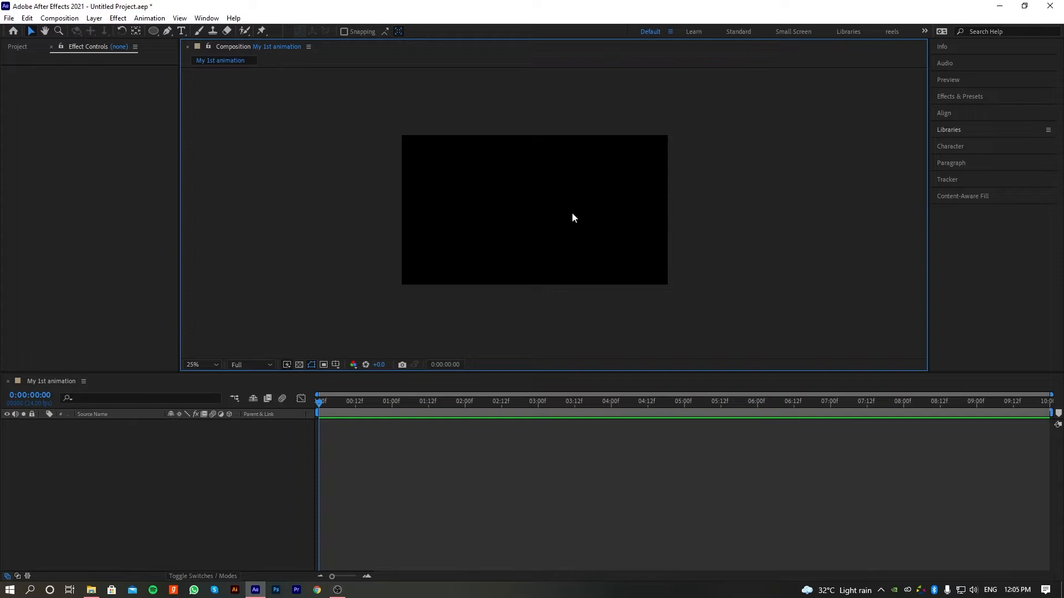
# Import location-pointer.png into the project and place it as a layer at the centre of the composition
pyautogui.hotkey('ctrl', '0')
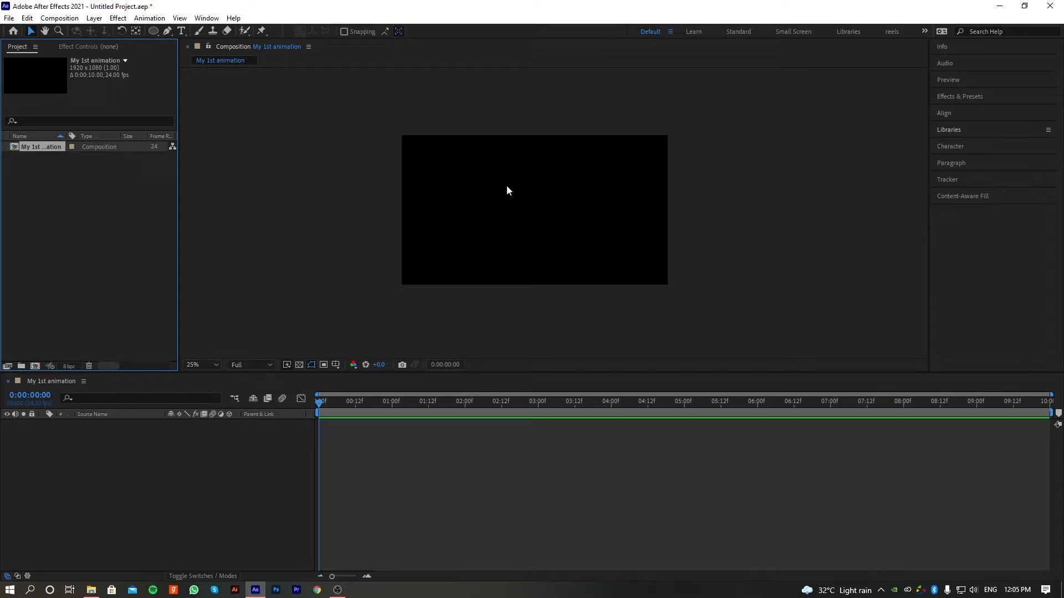
pyautogui.moveTo(0, 255); pyautogui.dragTo(114, 235)
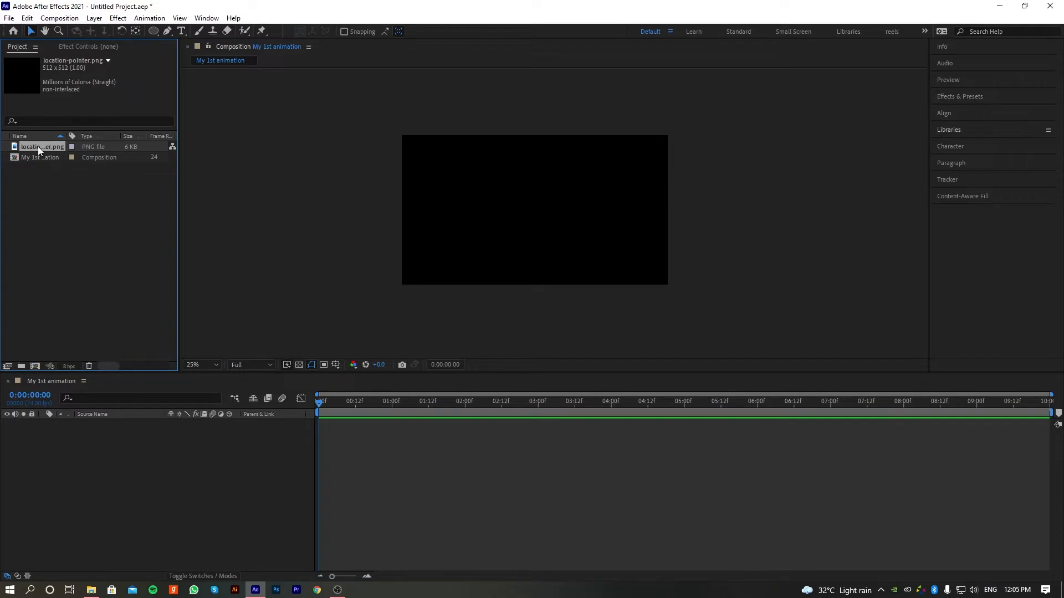
pyautogui.moveTo(50, 219); pyautogui.dragTo(536, 211)
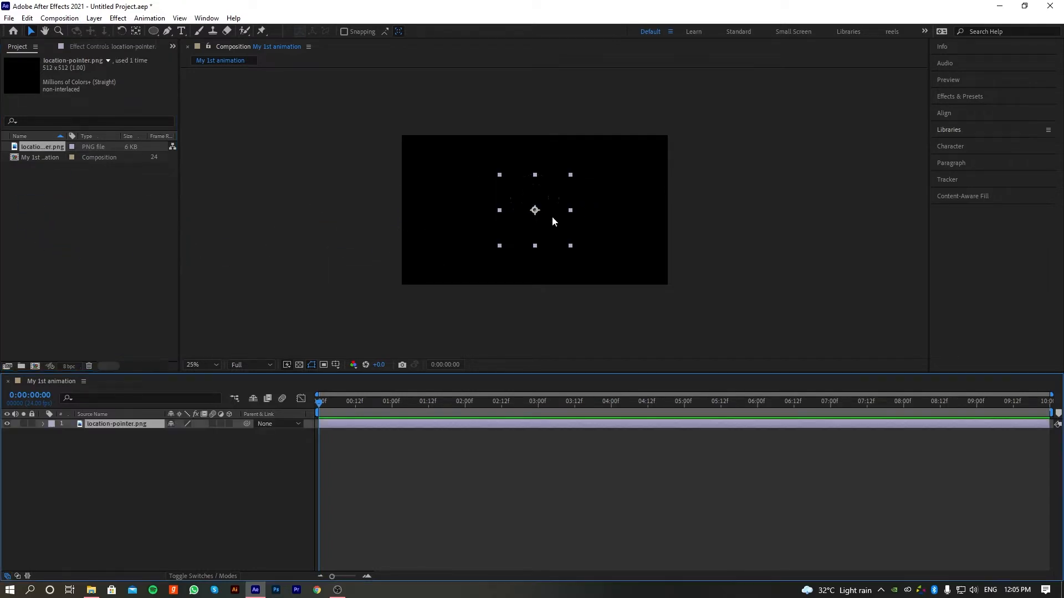
pyautogui.scroll(1, 554, 219)
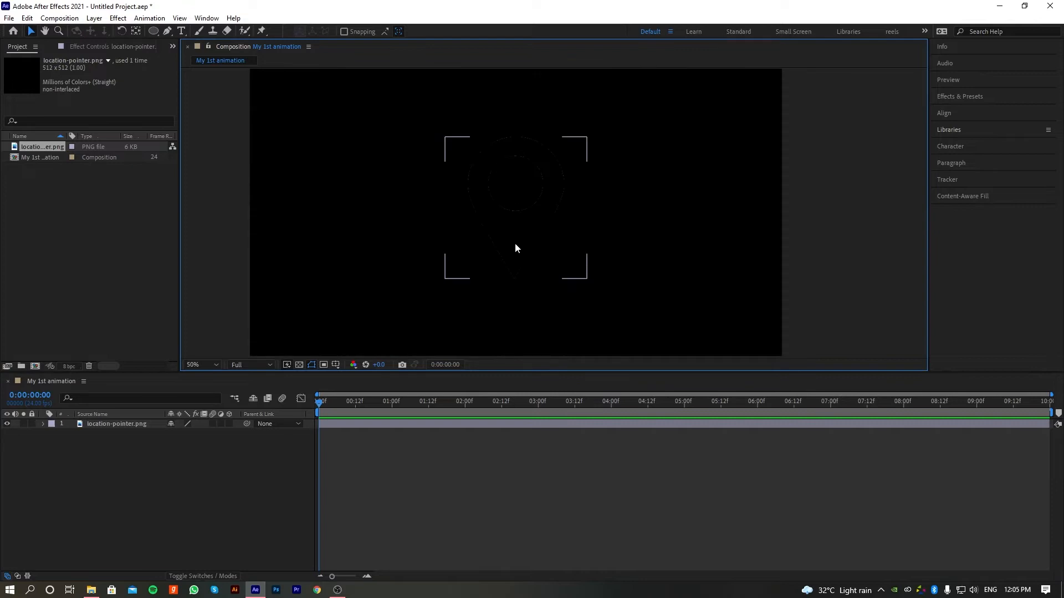
pyautogui.scroll(-1, 511, 188)
pyautogui.click(533, 216)
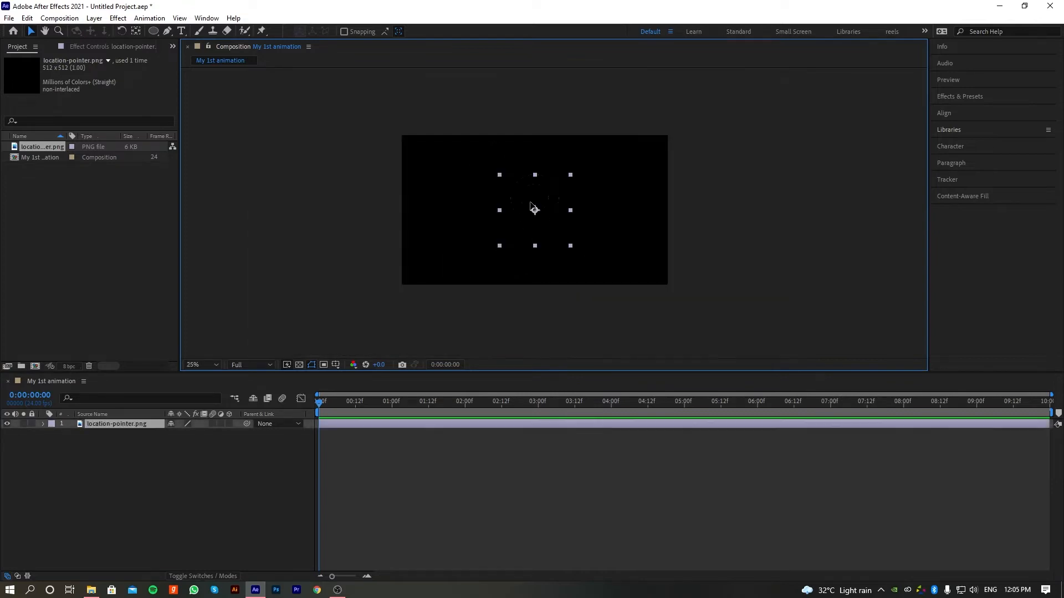
pyautogui.click(625, 217)
pyautogui.scroll(1, 537, 218)
pyautogui.scroll(-1, 487, 199)
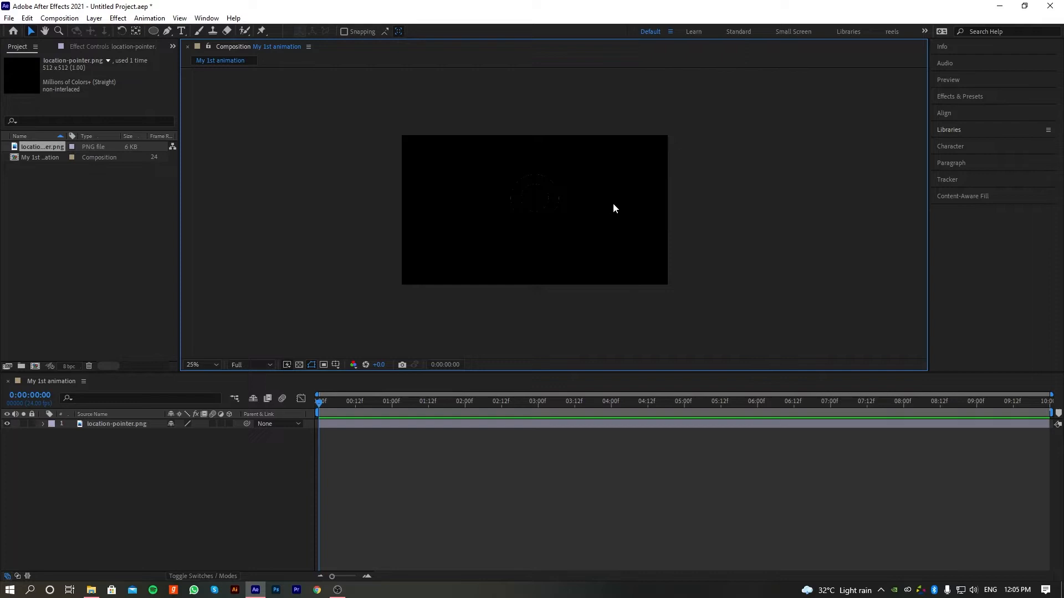
# Create a light grey 1920 x 1080 px solid layer named "Backgroud"
pyautogui.rightClick(185, 483)
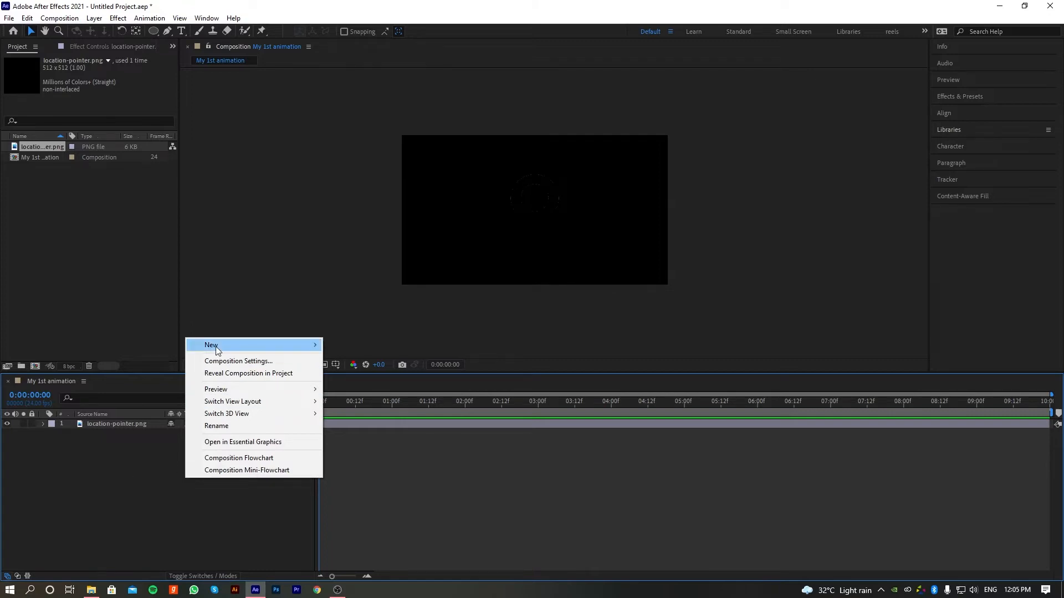
pyautogui.moveTo(215, 346)
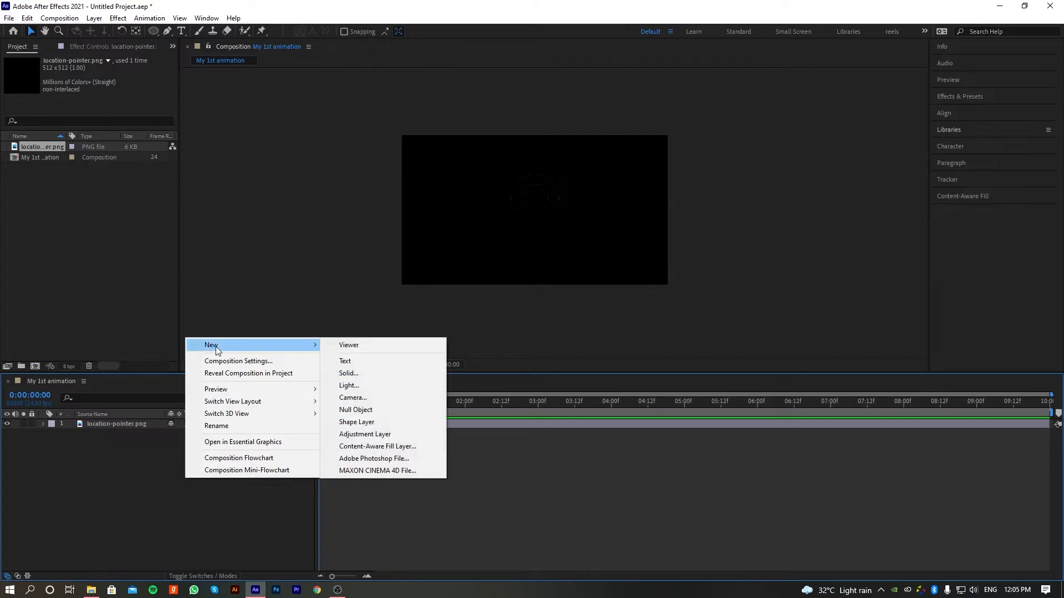
pyautogui.click(359, 376)
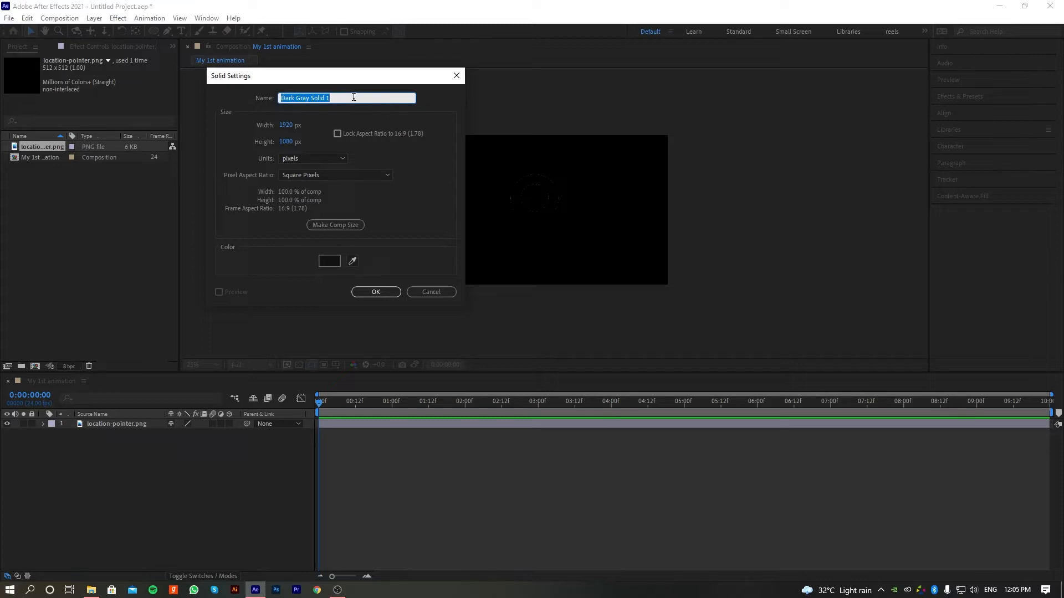
pyautogui.write('Backgroud')
pyautogui.click(331, 260)
pyautogui.write('c8c8c8')
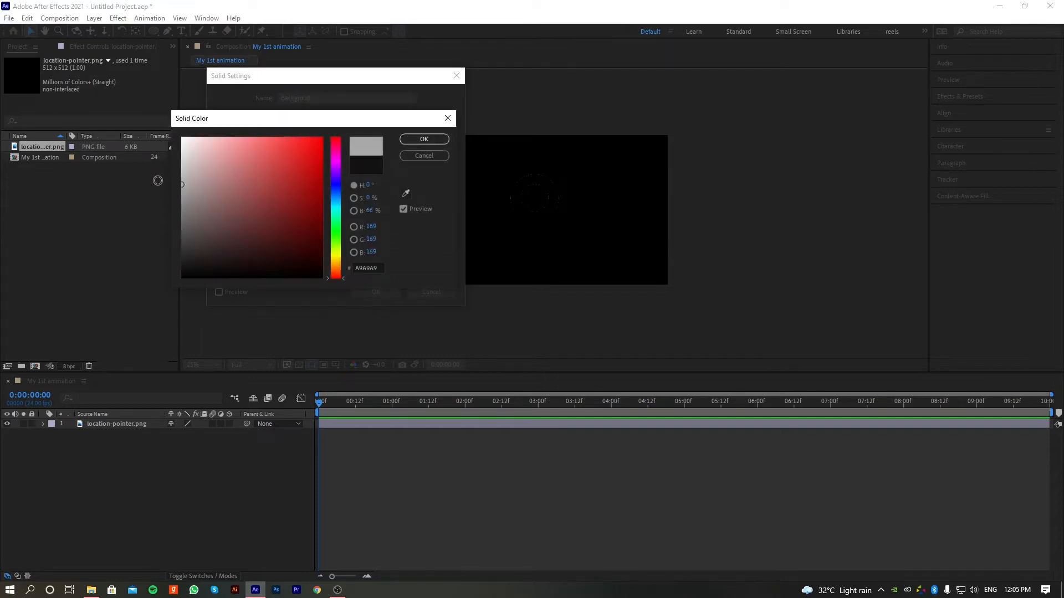
pyautogui.moveTo(153, 169); pyautogui.dragTo(164, 168)
pyautogui.click(424, 140)
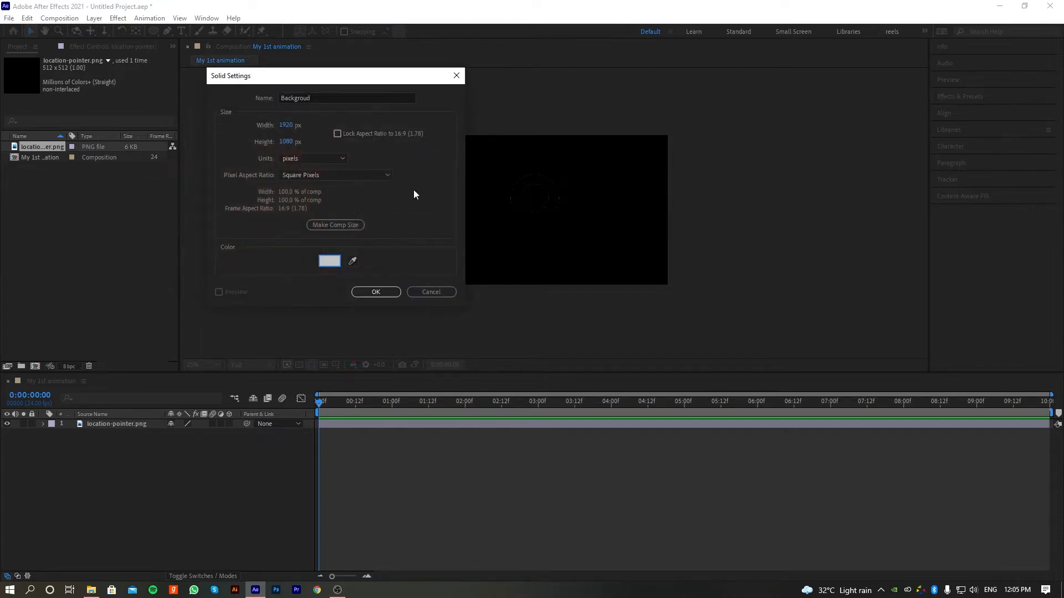
pyautogui.click(374, 294)
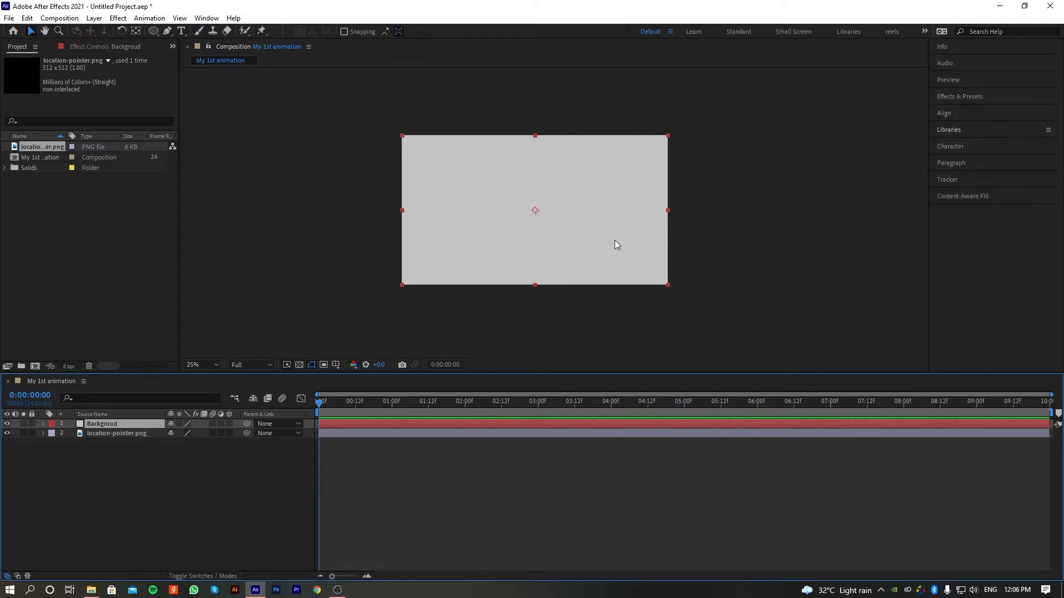
# Move the location-pointer.png layer above the Backgroud layer in the layer stack
pyautogui.click(111, 434)
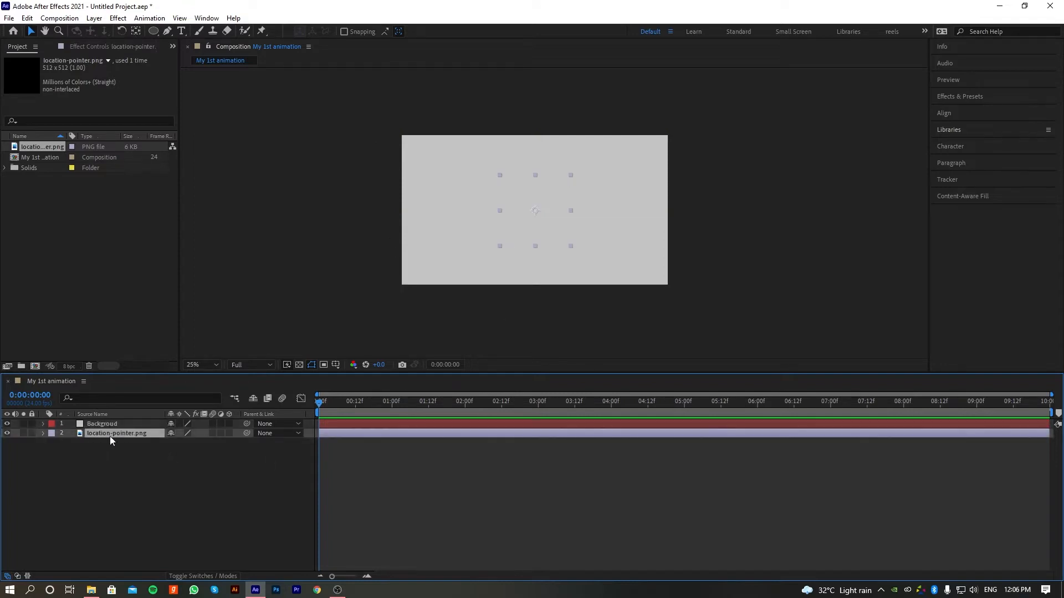
pyautogui.click(117, 424)
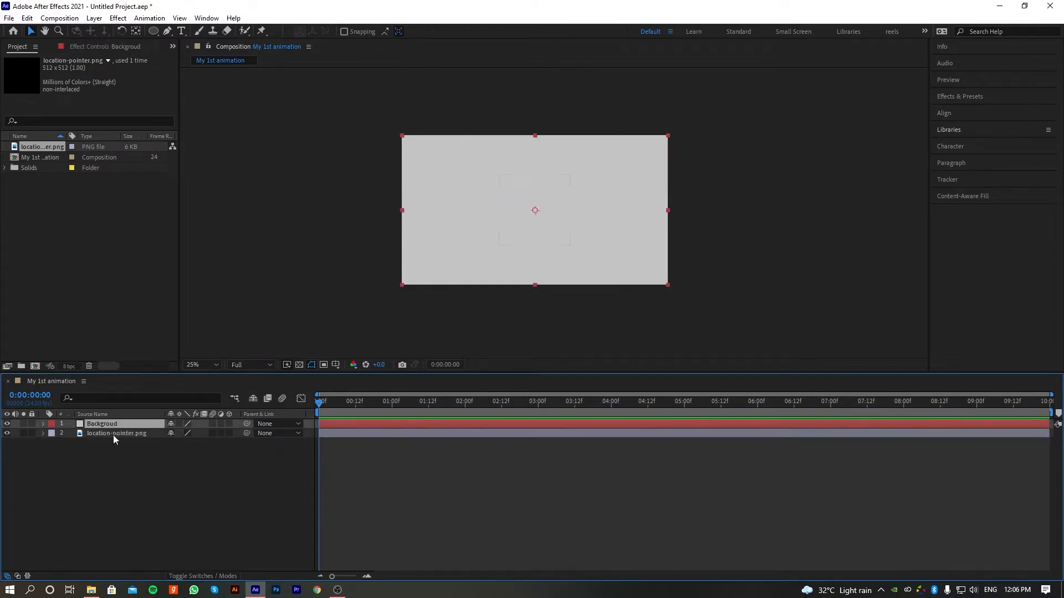
pyautogui.click(113, 434)
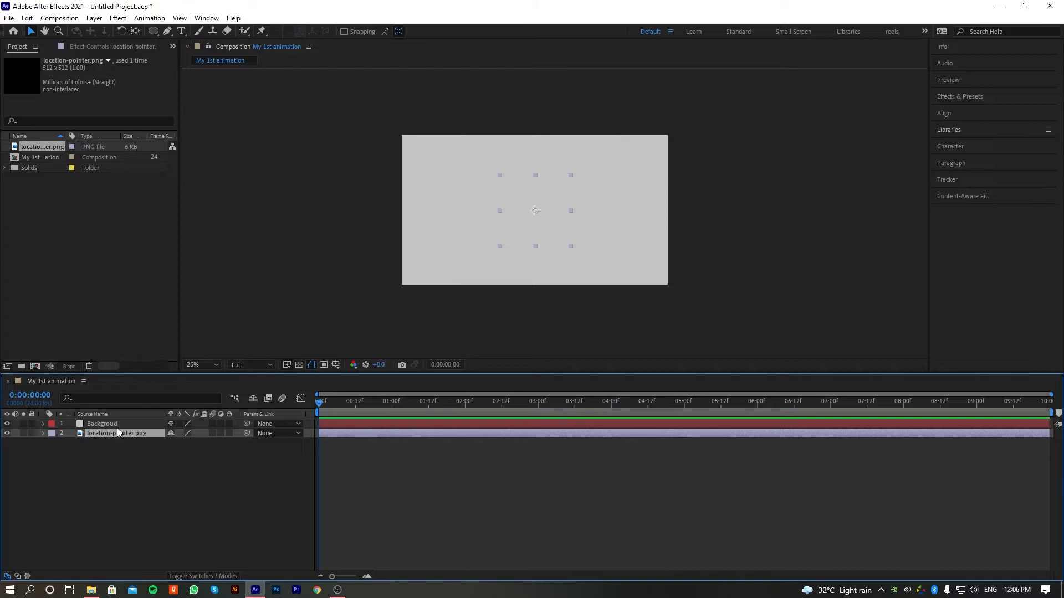
pyautogui.click(117, 424)
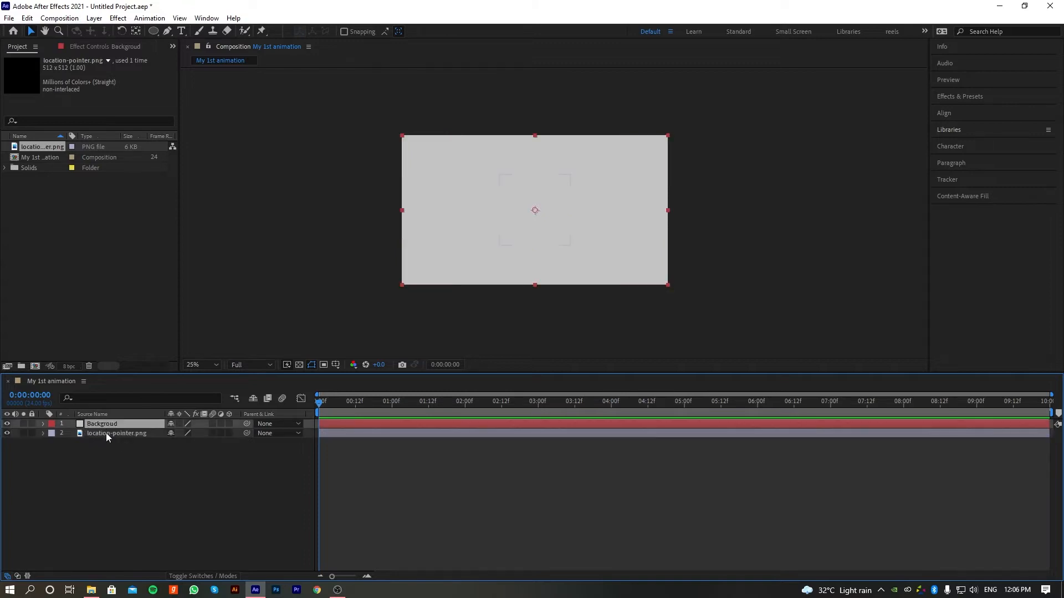
pyautogui.click(108, 434)
pyautogui.click(105, 424)
pyautogui.click(116, 434)
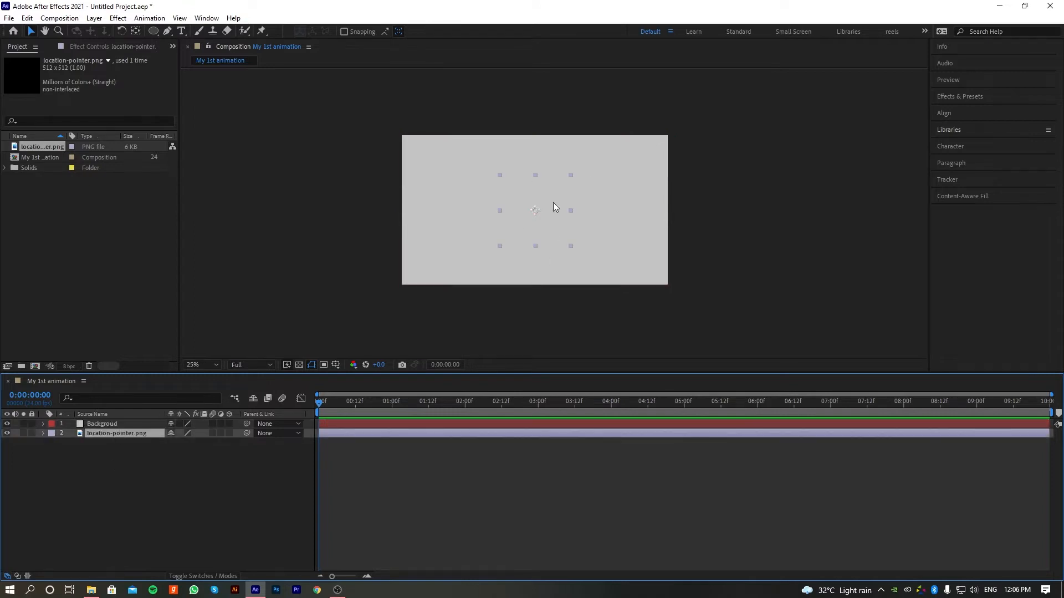
pyautogui.moveTo(122, 433)
pyautogui.mouseDown()
pyautogui.moveTo(98, 424)
pyautogui.moveTo(113, 421)
pyautogui.mouseUp()
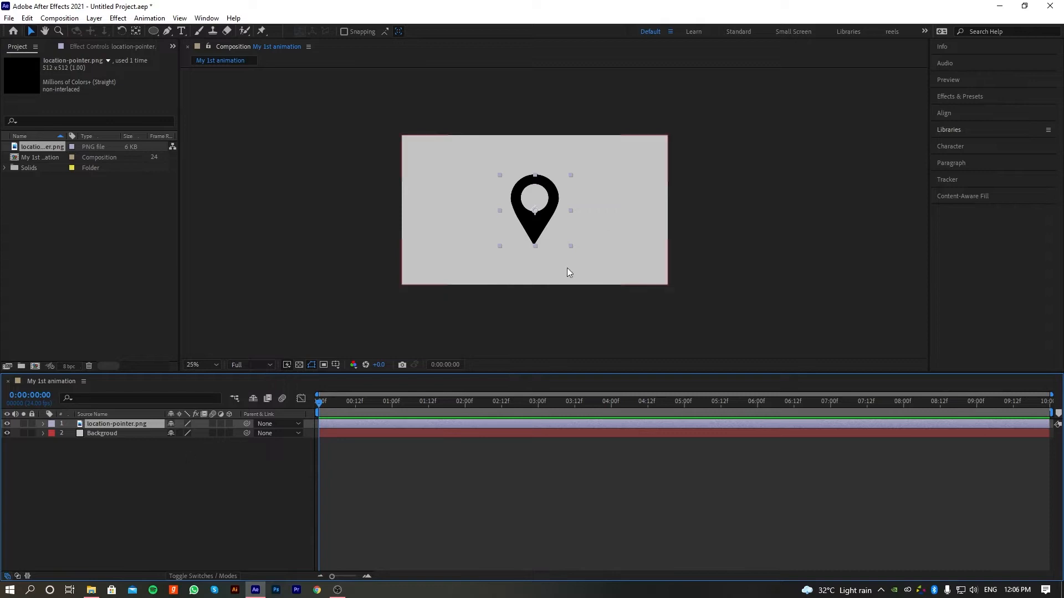
pyautogui.scroll(2, 564, 237)
pyautogui.scroll(-2, 564, 237)
pyautogui.click(747, 216)
pyautogui.click(518, 210)
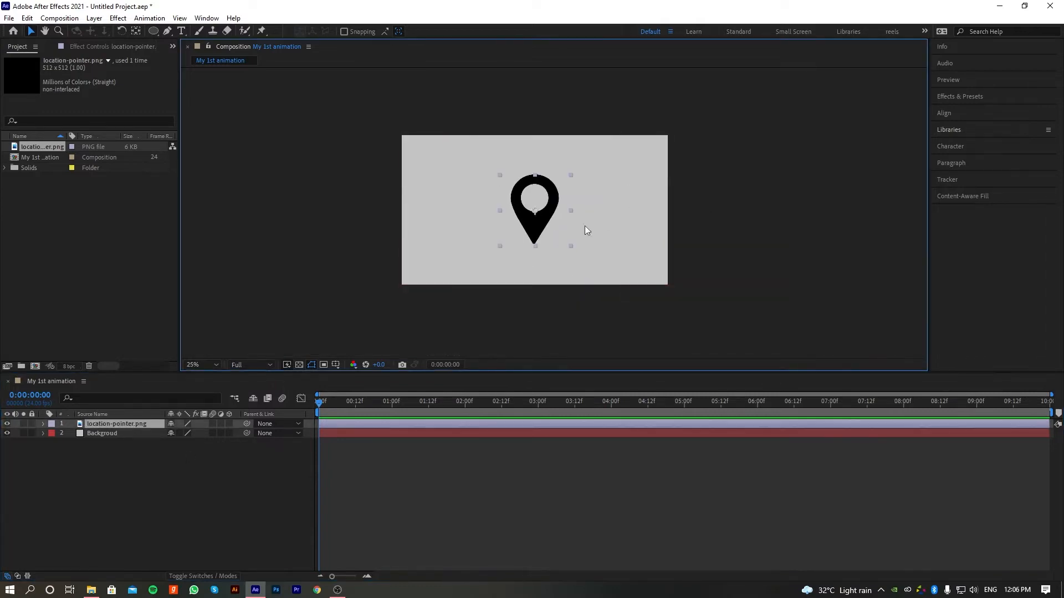
pyautogui.click(618, 228)
pyautogui.click(696, 224)
pyautogui.click(548, 220)
pyautogui.click(630, 241)
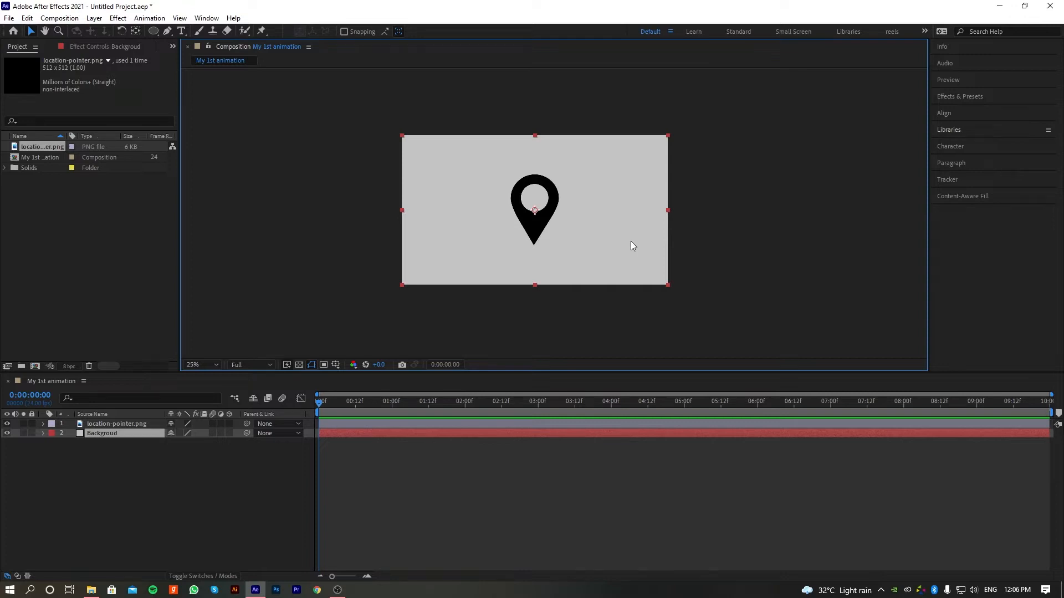
pyautogui.click(634, 324)
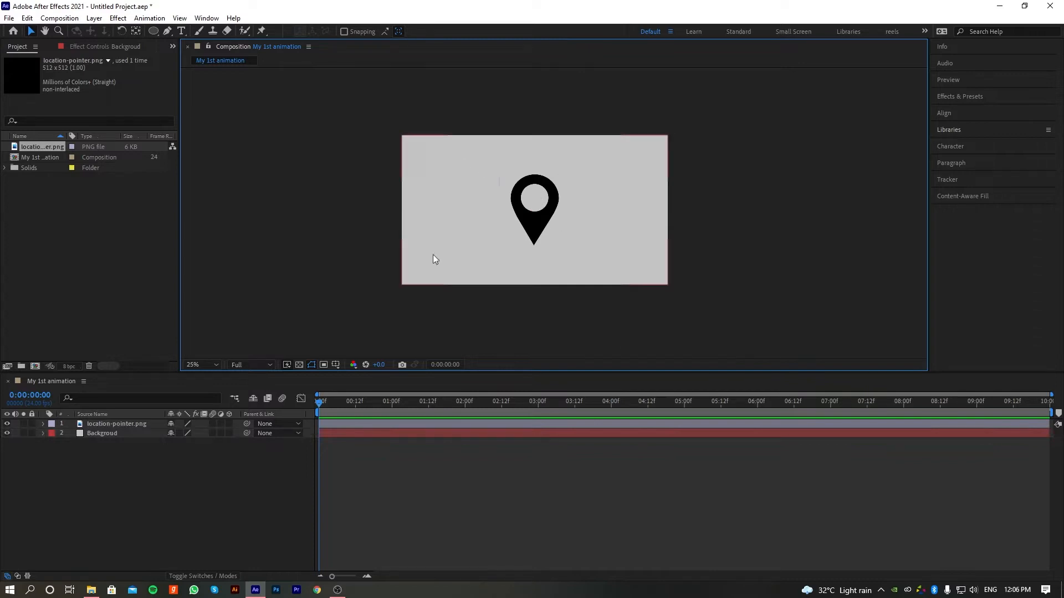
pyautogui.scroll(2, 576, 255)
pyautogui.scroll(-2, 576, 255)
# Select the location-pointer.png layer and expand its Transform properties in the timeline
pyautogui.click(559, 186)
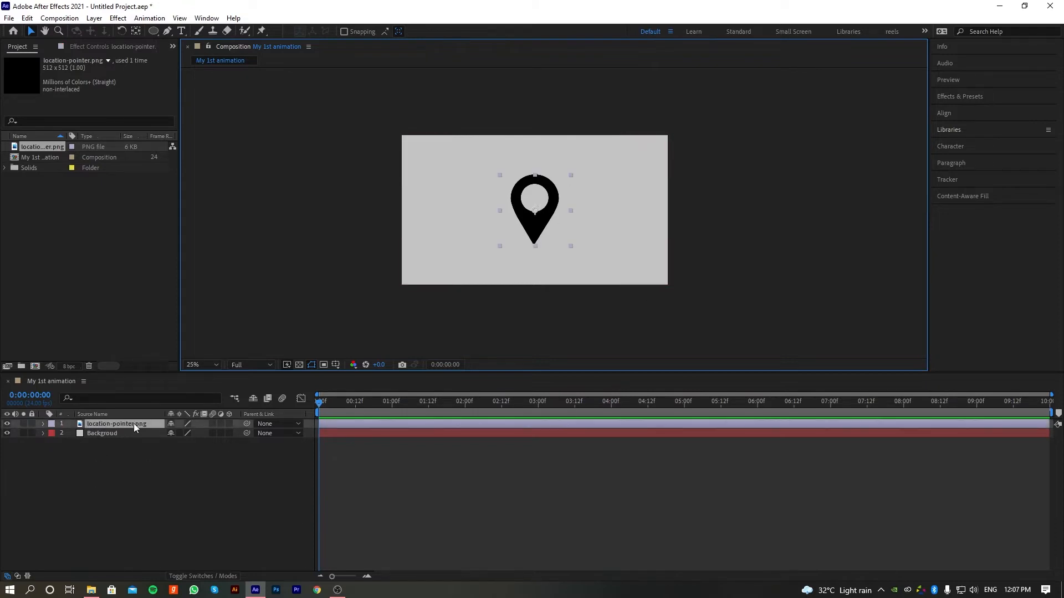
pyautogui.click(43, 424)
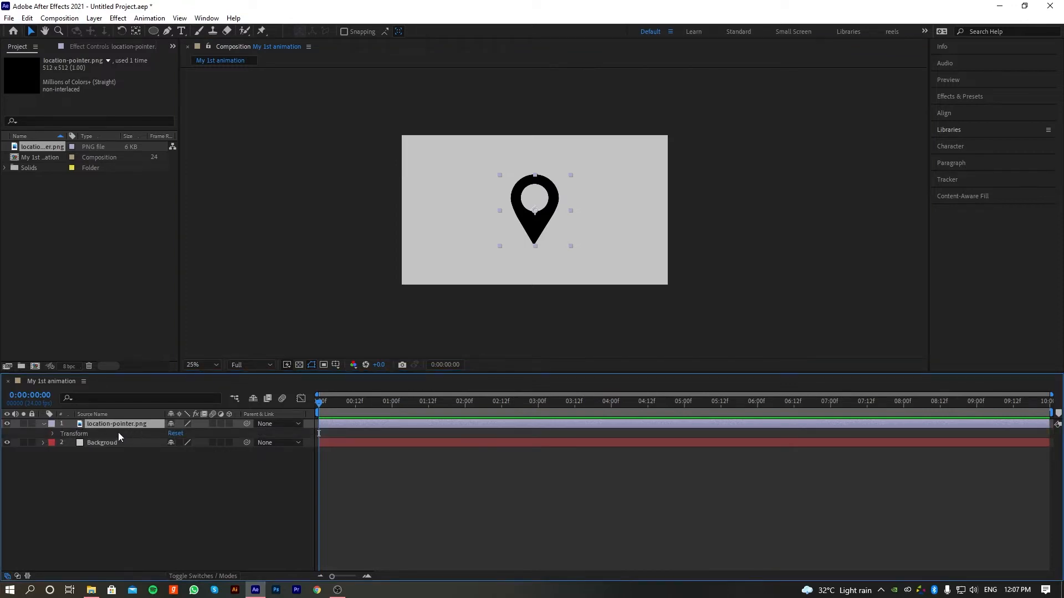
pyautogui.click(75, 434)
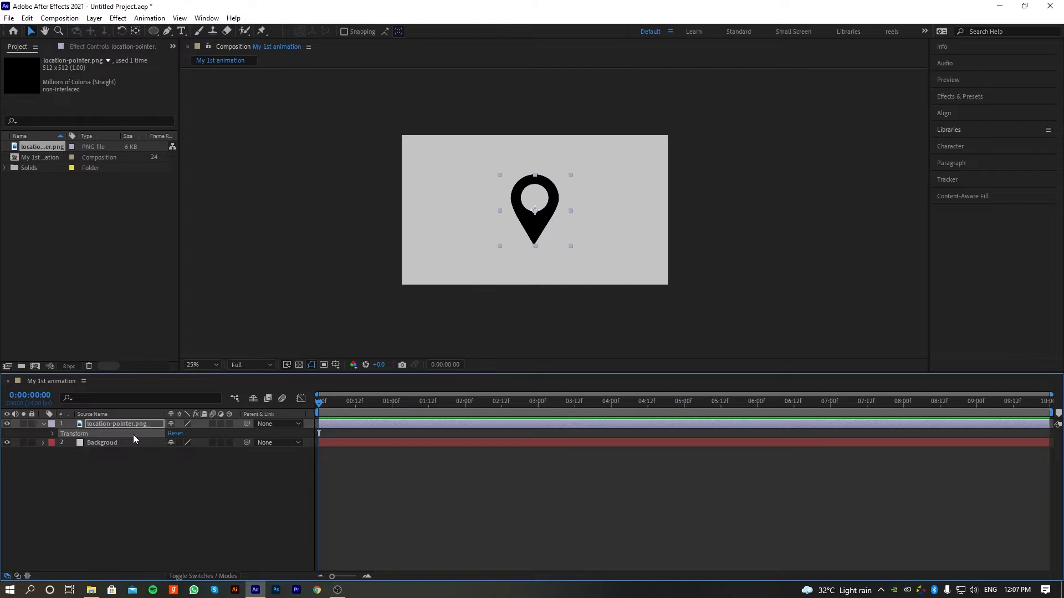
pyautogui.click(52, 434)
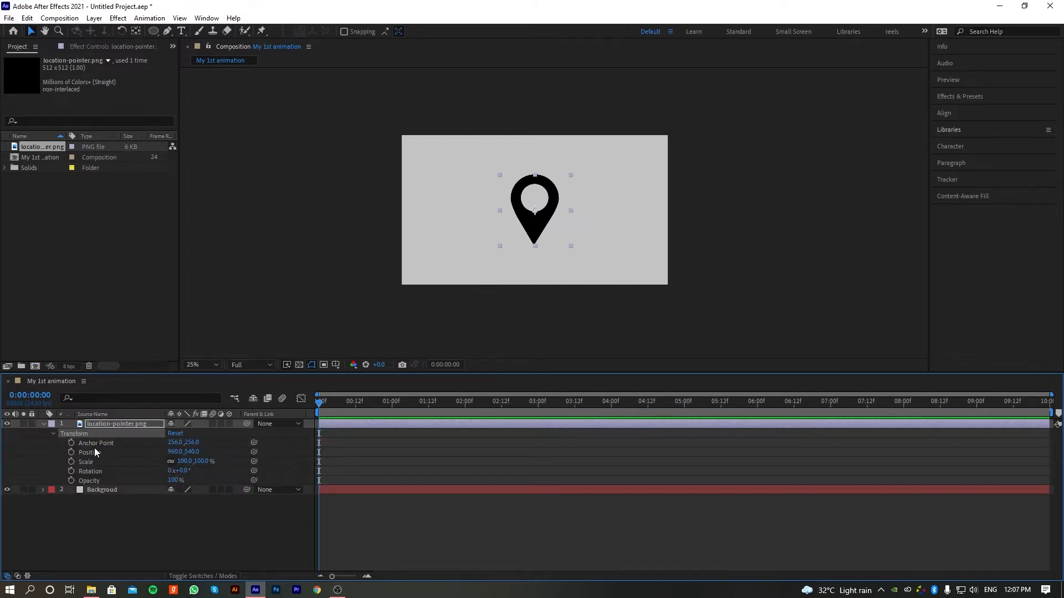
# Examine the layer's Anchor Point, Position, Scale, Rotation and Opacity properties
pyautogui.click(86, 454)
pyautogui.click(85, 462)
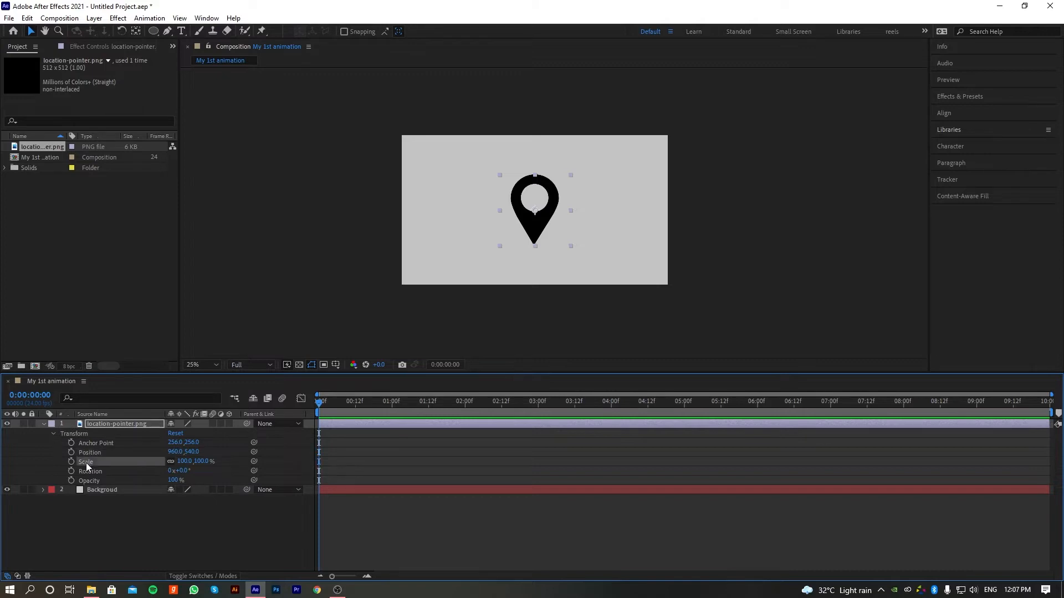
pyautogui.click(98, 472)
pyautogui.click(97, 481)
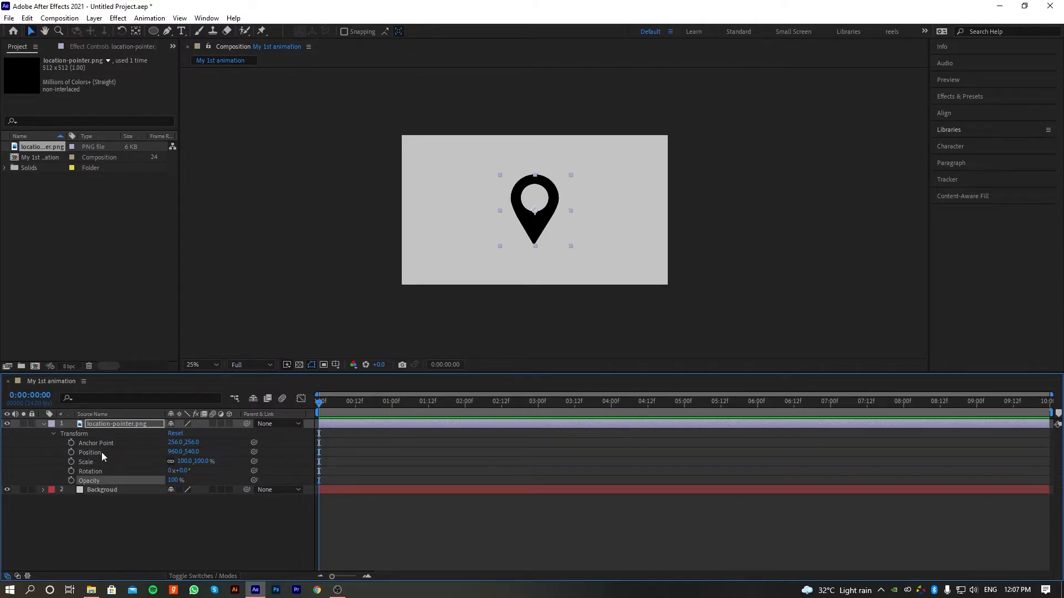
pyautogui.click(107, 444)
pyautogui.click(100, 453)
pyautogui.click(95, 461)
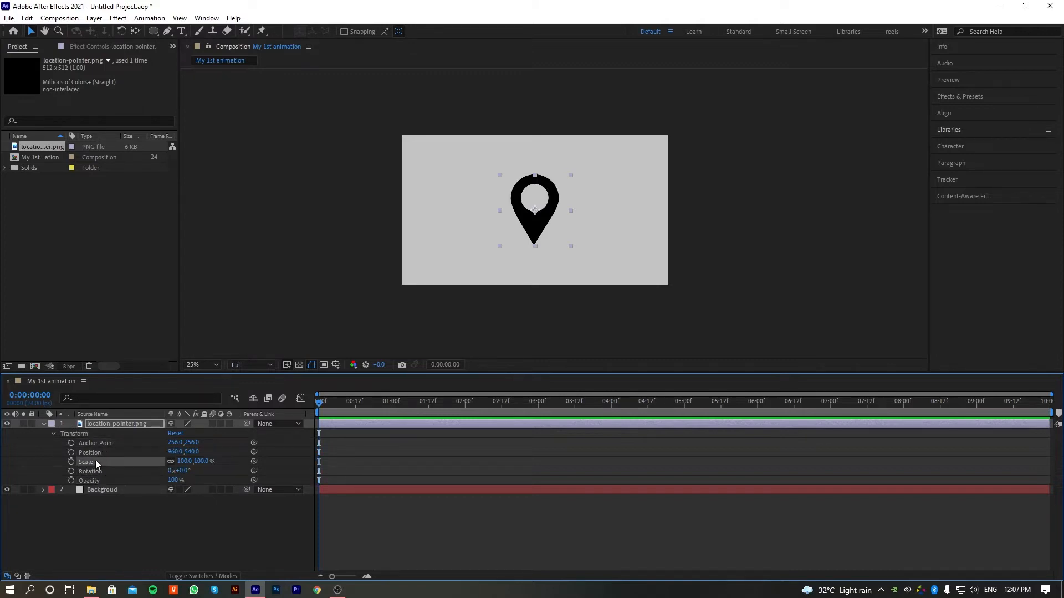
pyautogui.click(98, 454)
pyautogui.click(92, 462)
pyautogui.click(96, 472)
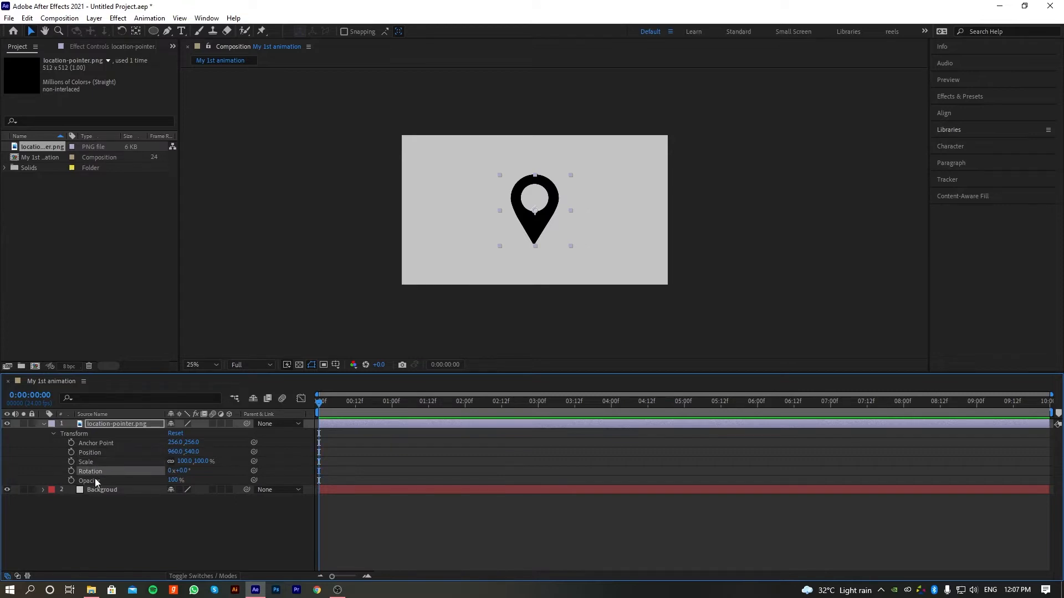
pyautogui.click(100, 480)
pyautogui.keyDown('shift'); pyautogui.click(105, 454); pyautogui.keyUp('shift')
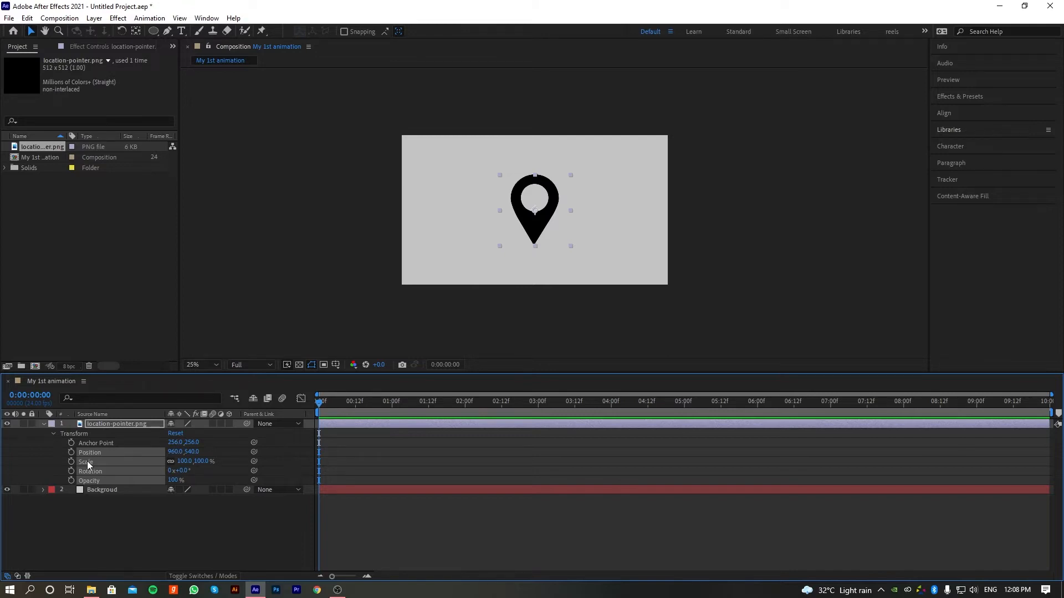
# Reveal only the layer's Position, Scale, Rotation and Opacity one after another, and expand the full Transform group again
pyautogui.click(115, 425)
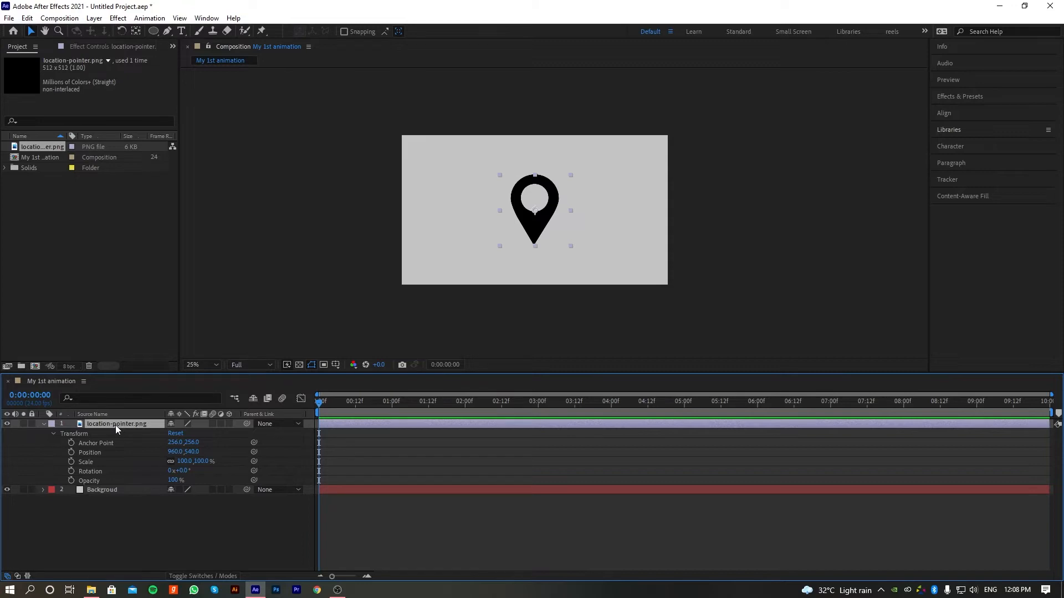
pyautogui.press('p')
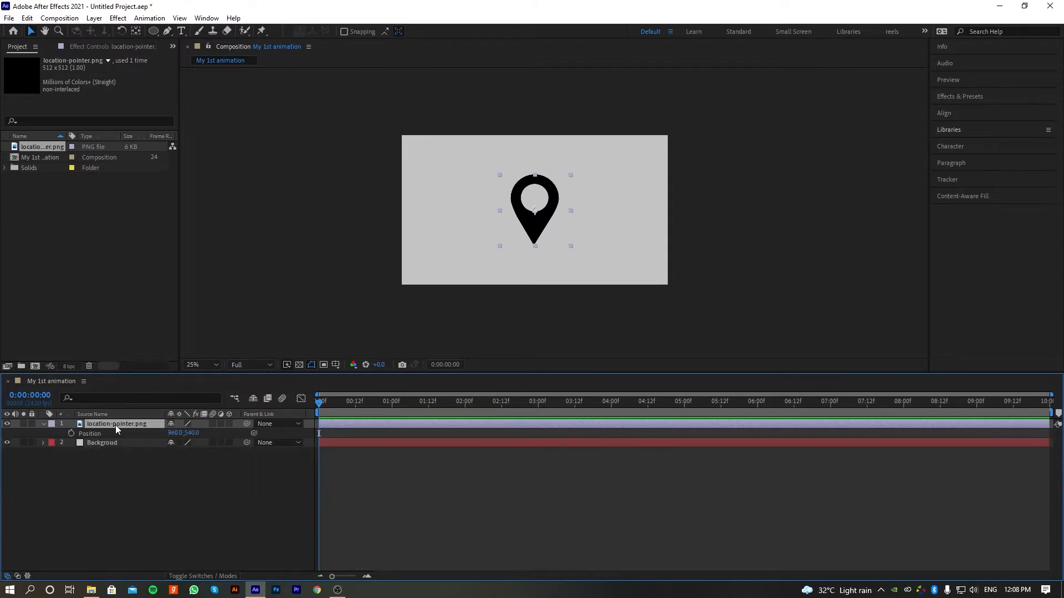
pyautogui.press('s')
pyautogui.press('r')
pyautogui.press('t')
pyautogui.click(44, 424)
pyautogui.click(43, 425)
# Separate the dimensions of the location-pointer.png layer's Position property into X and Y
pyautogui.click(80, 454)
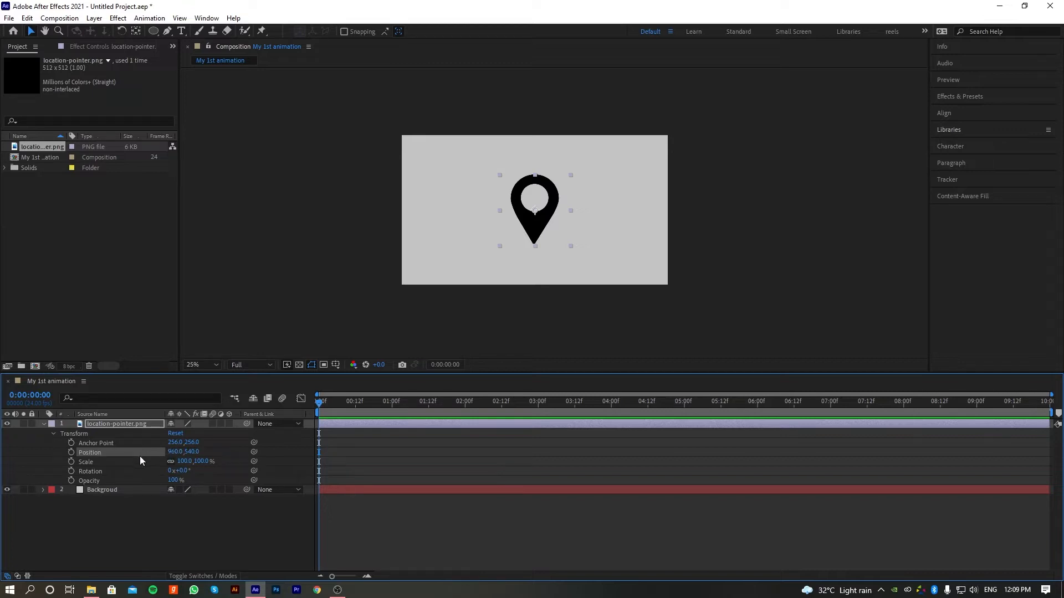
pyautogui.rightClick(100, 453)
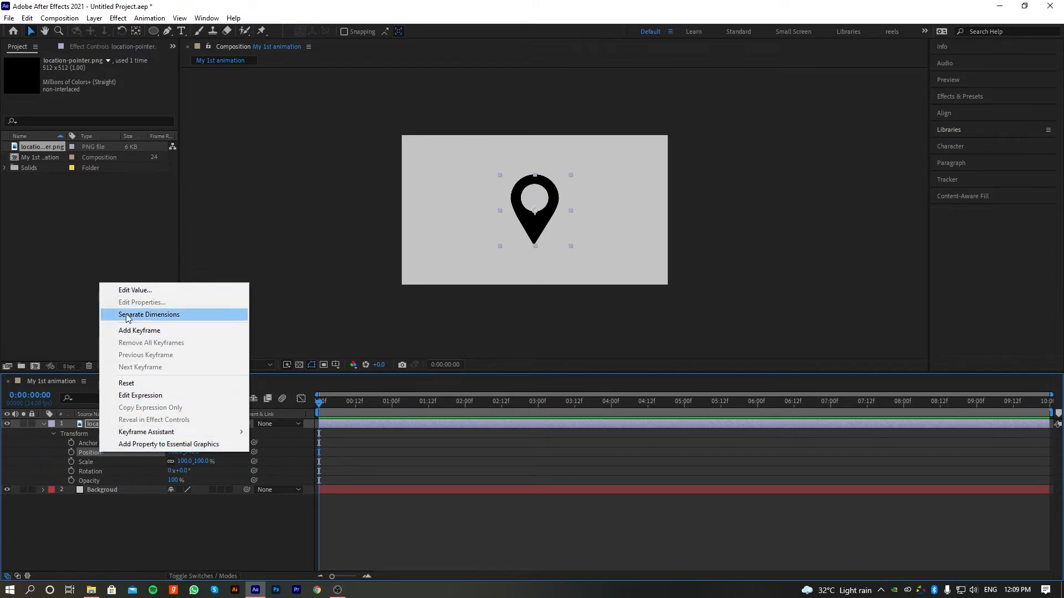
pyautogui.click(181, 313)
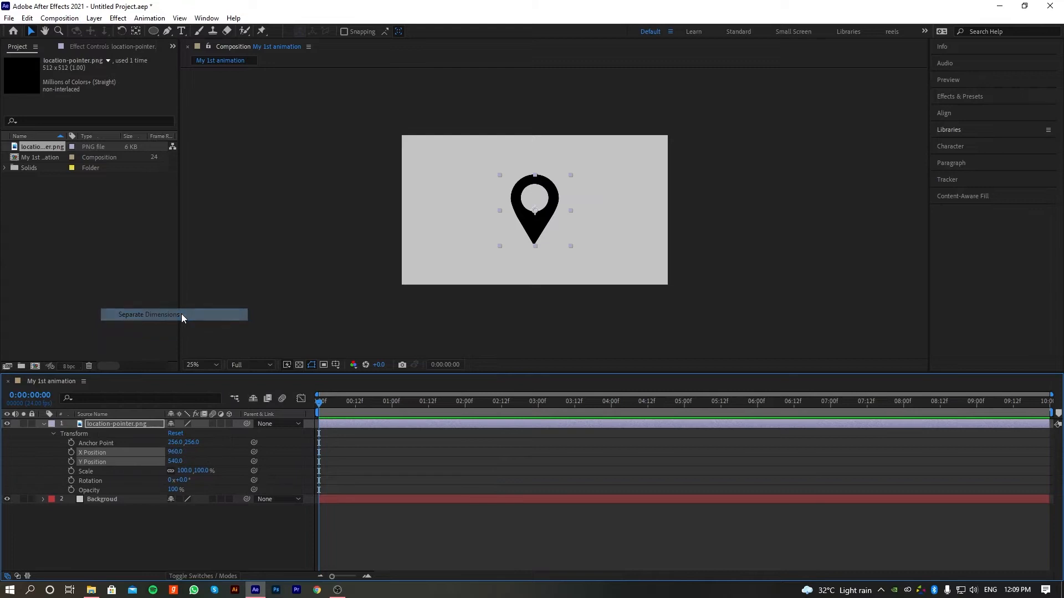
# Examine the separate X Position and Y Position properties of the location-pointer.png layer
pyautogui.click(102, 443)
pyautogui.click(97, 452)
pyautogui.click(97, 460)
pyautogui.click(95, 453)
pyautogui.click(94, 461)
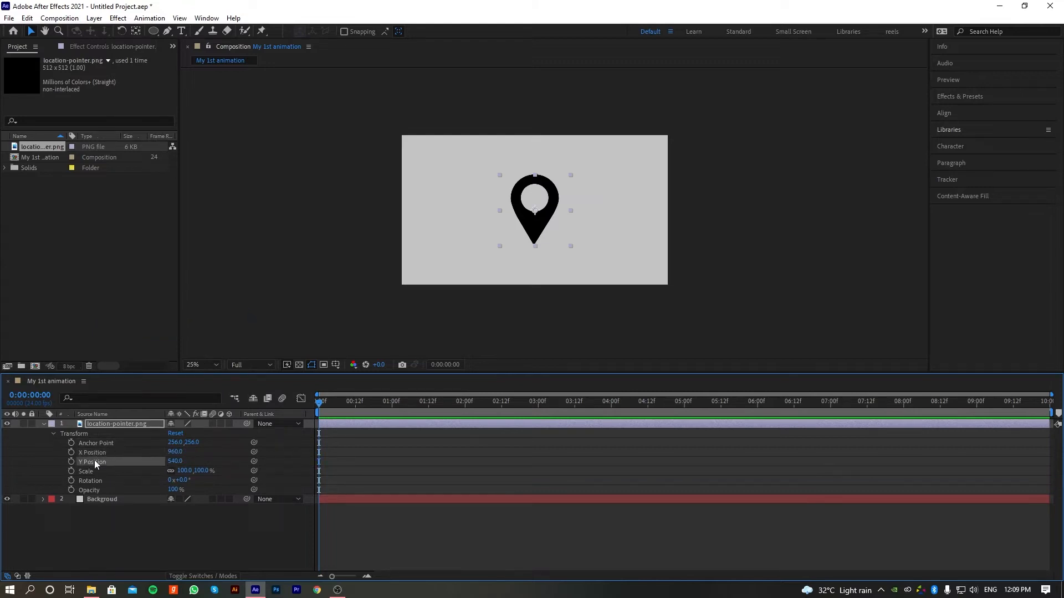
pyautogui.click(96, 453)
pyautogui.click(102, 459)
pyautogui.click(102, 451)
# Try shifting the pointer's X Position and its Y Position, the latter to 444, and undo the change
pyautogui.moveTo(175, 452); pyautogui.dragTo(84, 457)
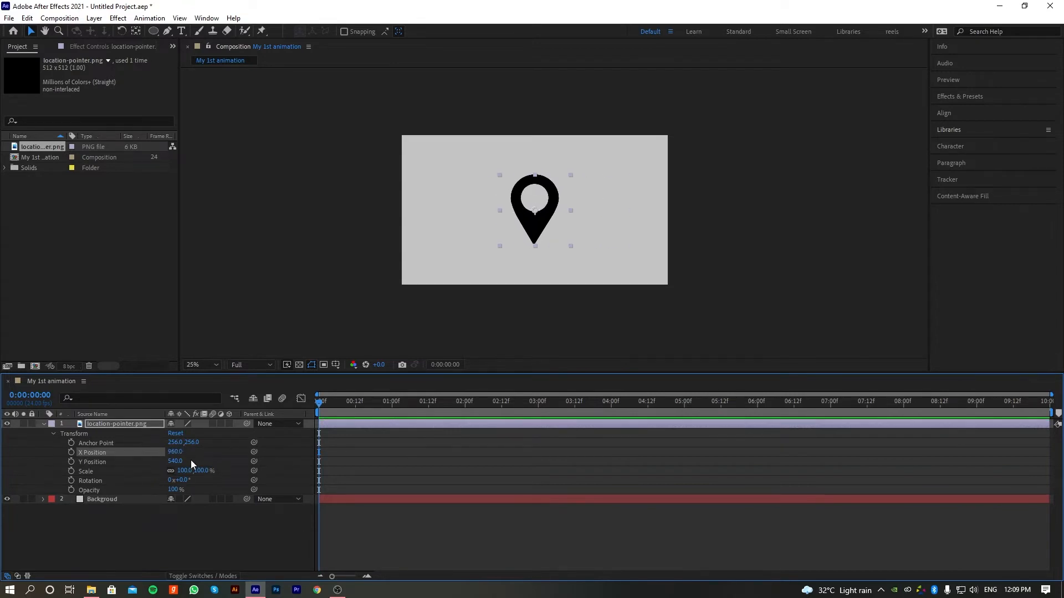
pyautogui.moveTo(176, 461); pyautogui.dragTo(221, 491)
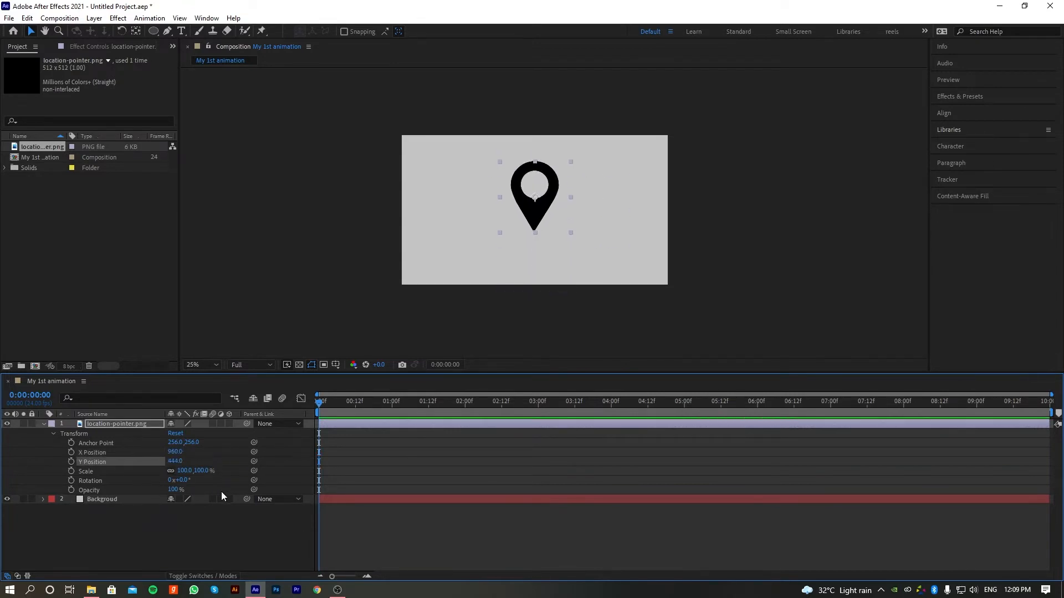
pyautogui.hotkey('ctrl', 'z')
# Try scaling the pointer proportionally with linked dimensions and undo the change
pyautogui.click(92, 472)
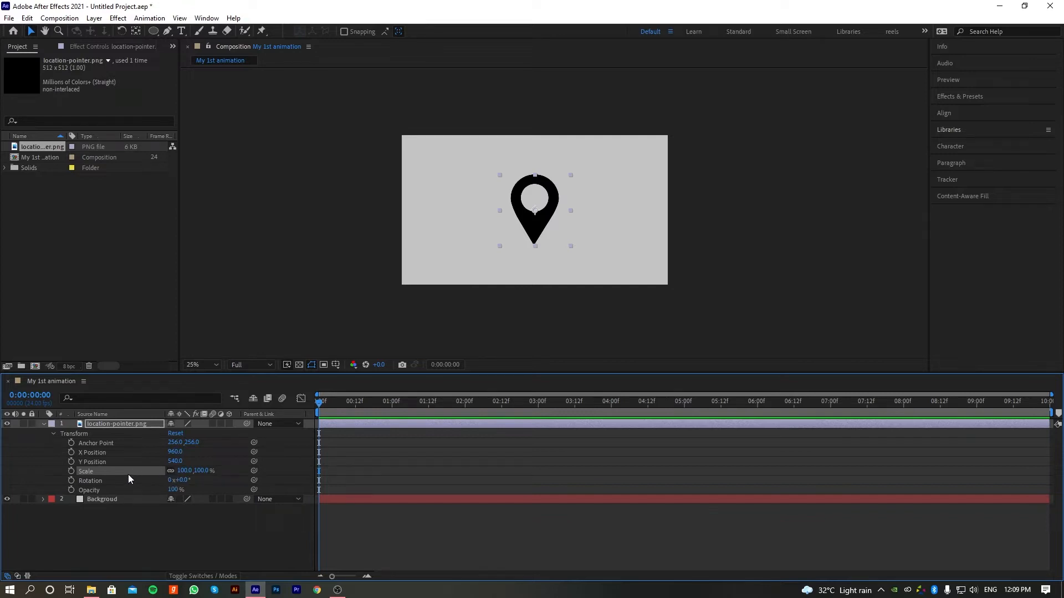
pyautogui.moveTo(180, 472); pyautogui.dragTo(213, 471)
pyautogui.hotkey('ctrl', 'z')
# Try unlinked scaling of the pointer's width to 39% and height to 55%, restore 100% and relink the proportions
pyautogui.moveTo(185, 472); pyautogui.dragTo(162, 481)
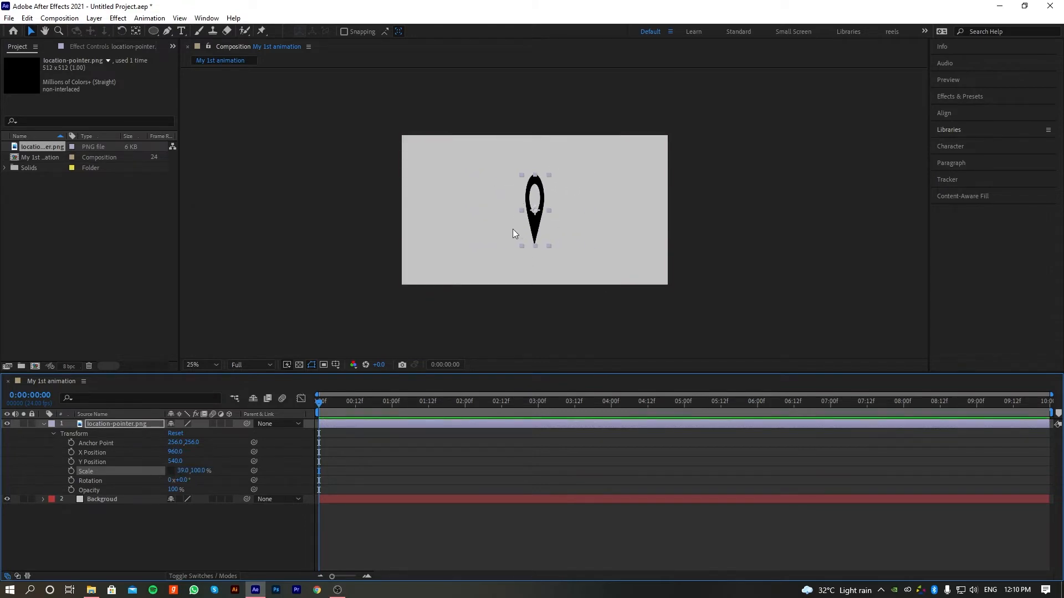
pyautogui.hotkey('ctrl', 'z')
pyautogui.moveTo(203, 472)
pyautogui.mouseDown()
pyautogui.moveTo(219, 473)
pyautogui.moveTo(181, 480)
pyautogui.moveTo(238, 478)
pyautogui.moveTo(186, 481)
pyautogui.mouseUp()
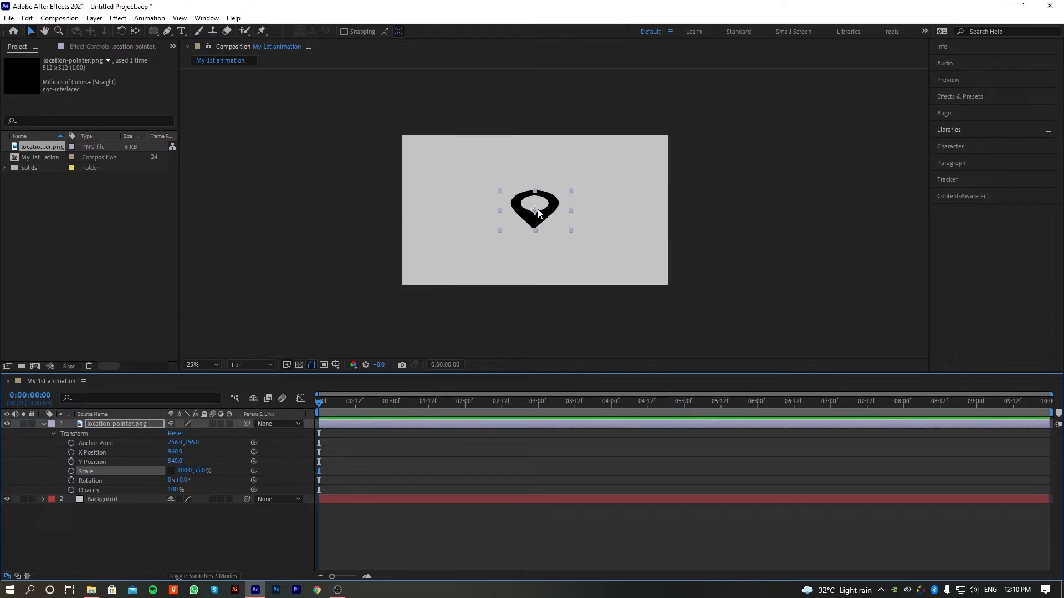
pyautogui.moveTo(203, 472); pyautogui.dragTo(233, 489)
pyautogui.click(172, 472)
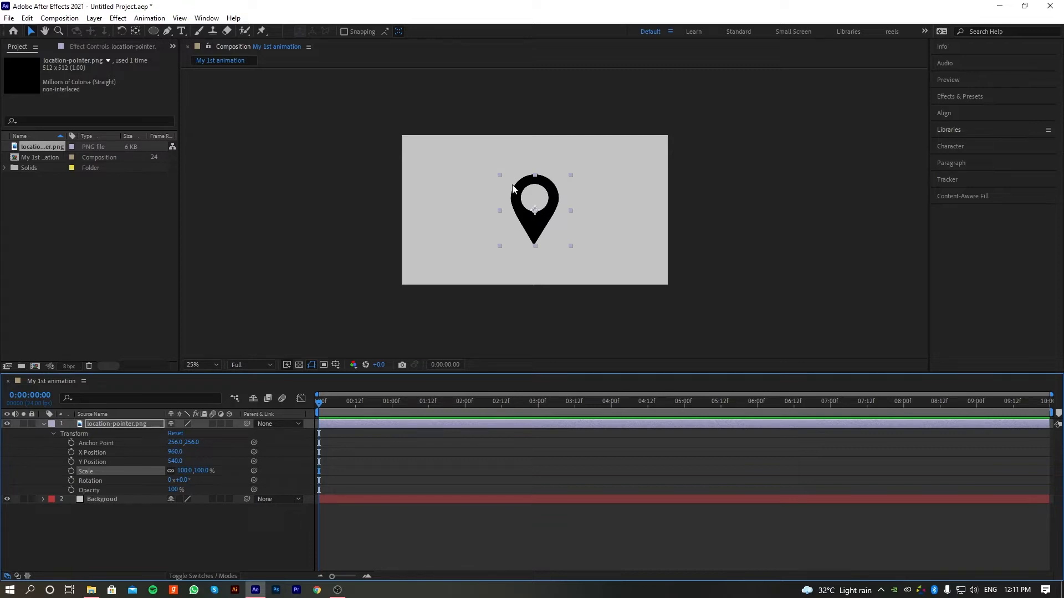
# Move the pointer's anchor point to its lower tip, try scaling the height around it, and undo the scaling
pyautogui.click(136, 32)
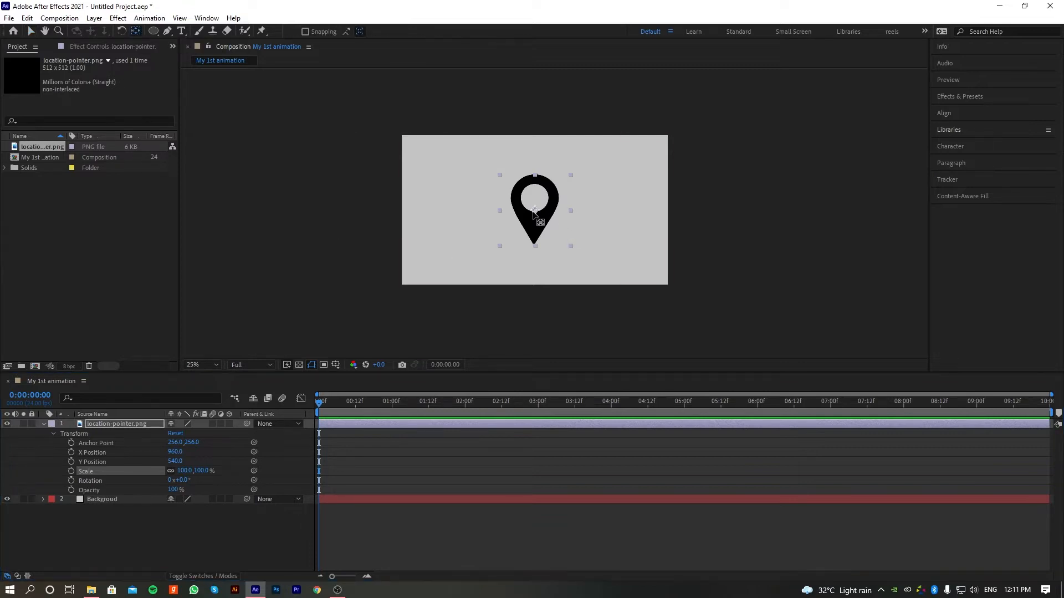
pyautogui.moveTo(534, 211); pyautogui.dragTo(536, 249)
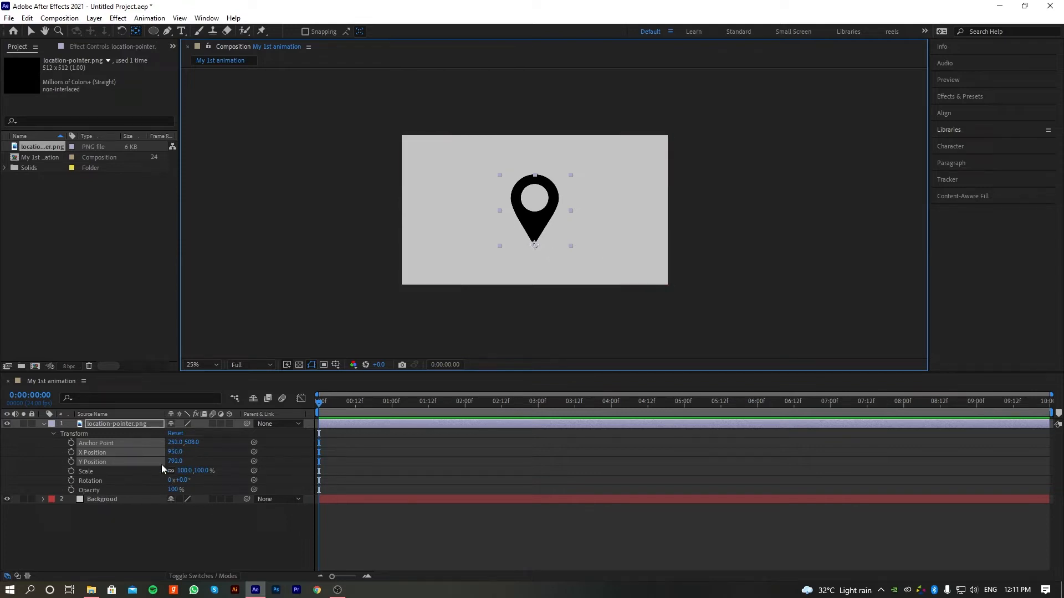
pyautogui.click(93, 473)
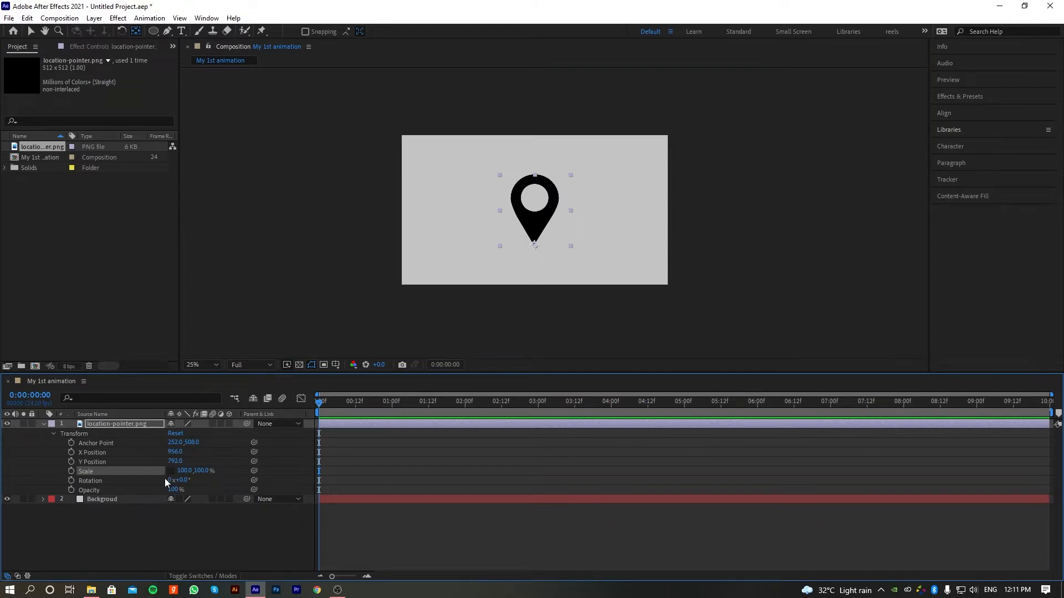
pyautogui.moveTo(203, 470)
pyautogui.mouseDown()
pyautogui.moveTo(173, 474)
pyautogui.moveTo(213, 474)
pyautogui.moveTo(169, 472)
pyautogui.moveTo(213, 472)
pyautogui.moveTo(194, 472)
pyautogui.mouseUp()
pyautogui.hotkey('ctrl', 'z')
# Relink the Scale proportions and try rotating the pointer around the anchor point at its tip
pyautogui.click(31, 33)
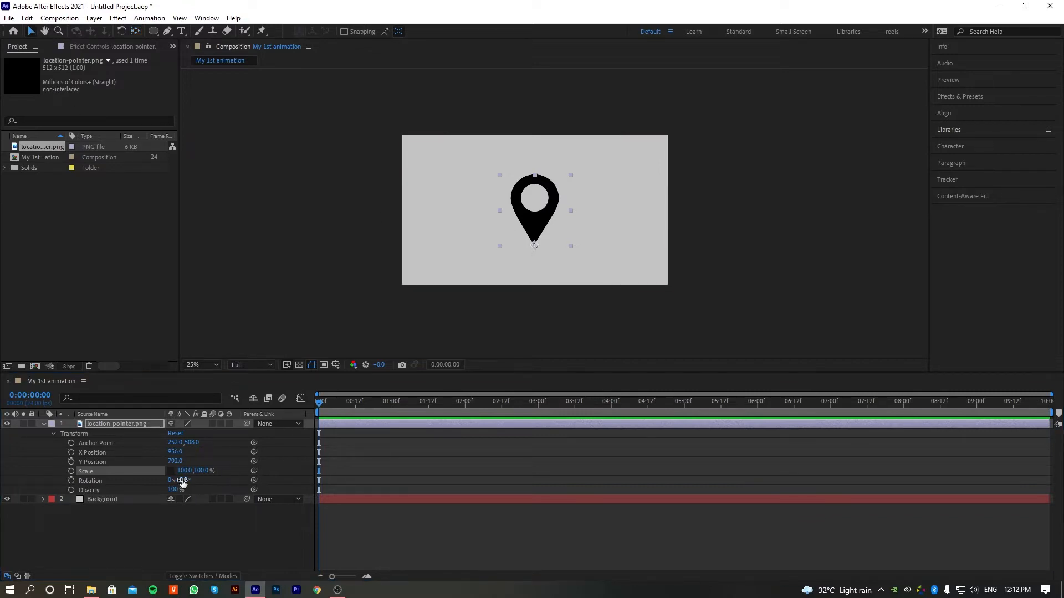
pyautogui.click(105, 483)
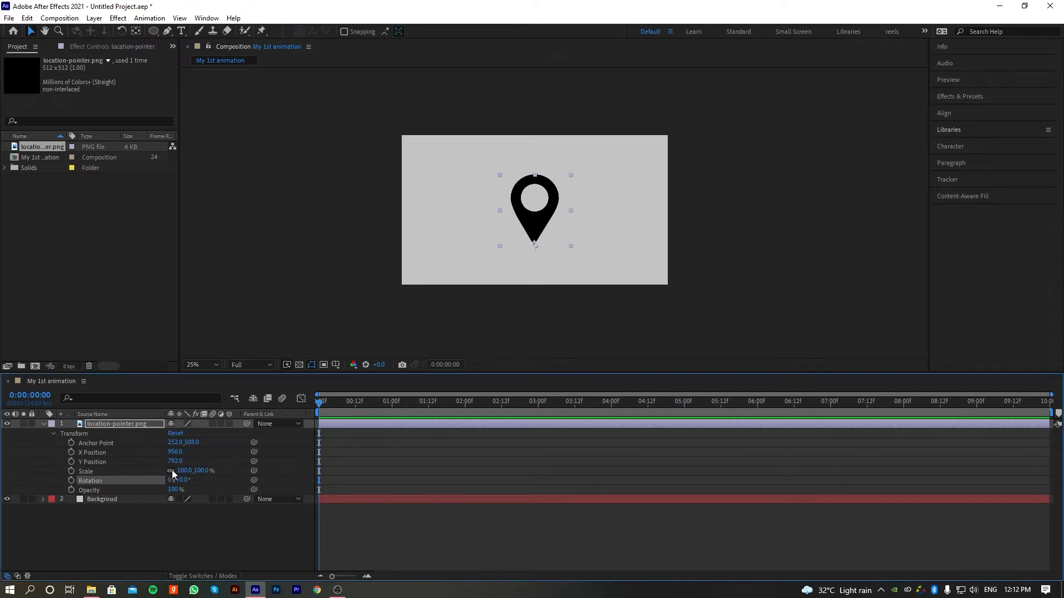
pyautogui.click(114, 470)
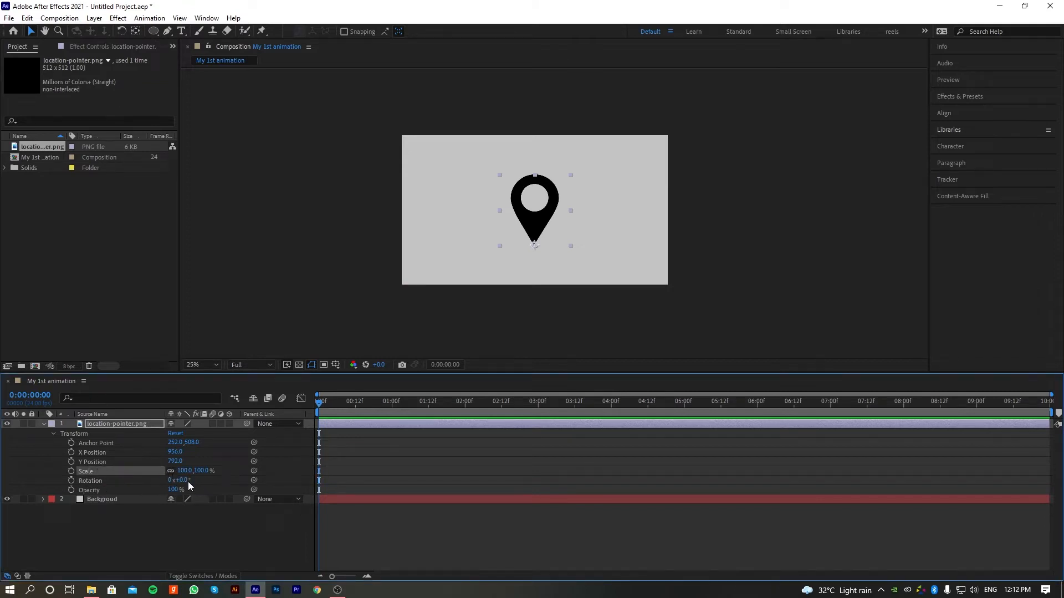
pyautogui.moveTo(188, 481)
pyautogui.mouseDown()
pyautogui.moveTo(139, 482)
pyautogui.moveTo(200, 471)
pyautogui.mouseUp()
# Centre the anchor point in the location-pointer.png layer, try rotating the pointer around it, and undo the rotation
pyautogui.click(136, 32)
pyautogui.hotkey('ctrl', 'alt', 'Home')
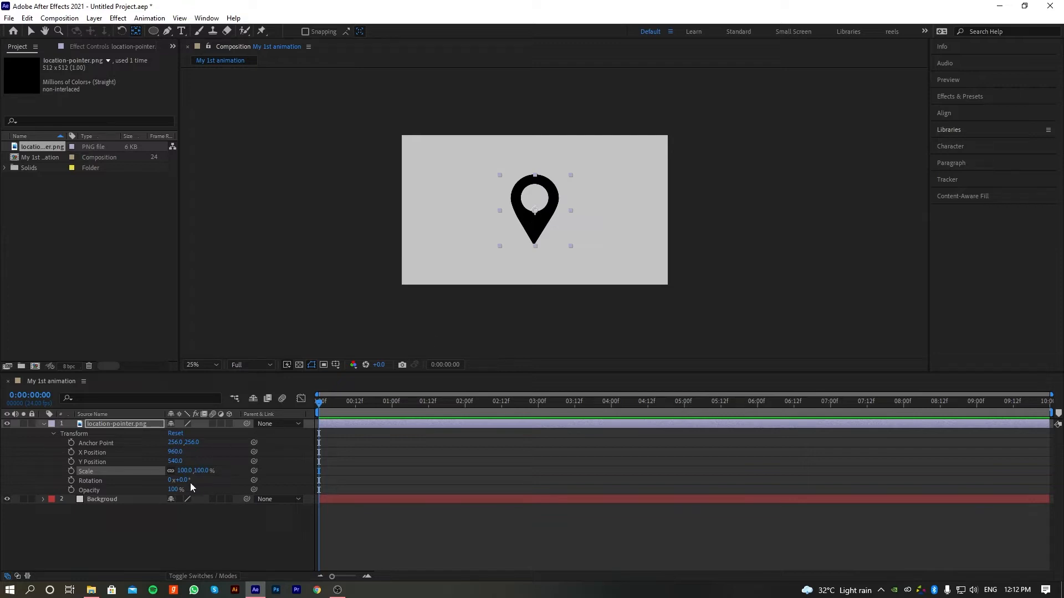
pyautogui.moveTo(185, 480); pyautogui.dragTo(209, 476)
pyautogui.hotkey('ctrl', 'z')
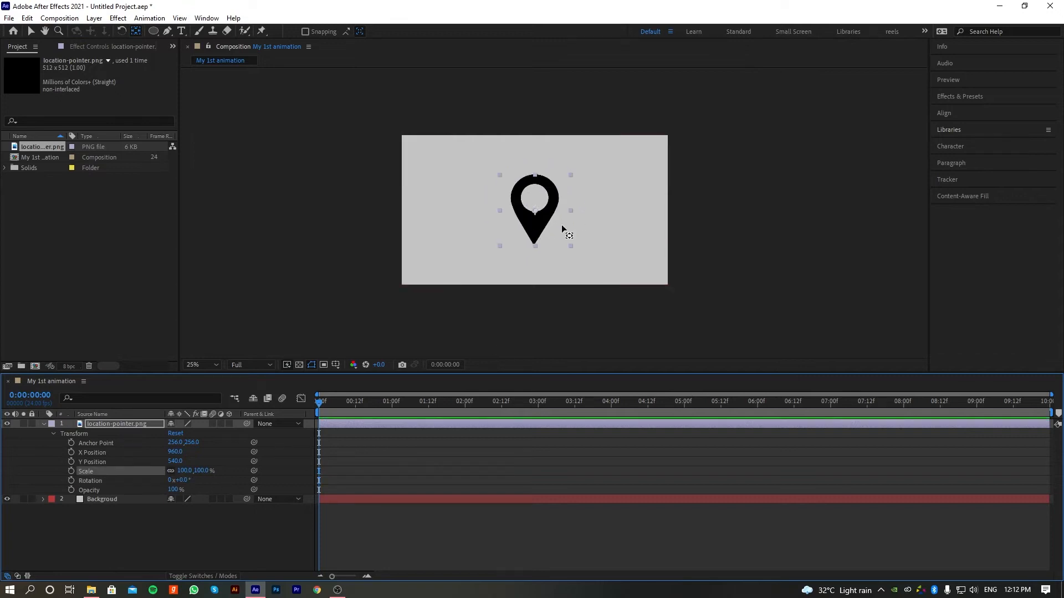
# Move the anchor point to the pointer's lower tip at about 248, 504 and reselect the location-pointer.png layer
pyautogui.moveTo(535, 211); pyautogui.dragTo(534, 244)
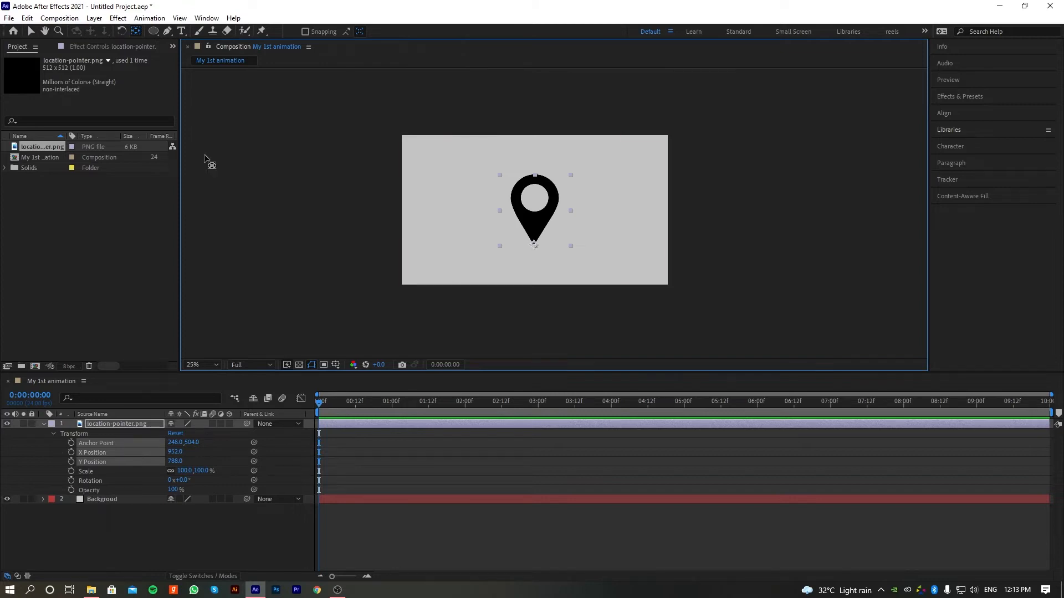
pyautogui.click(31, 31)
pyautogui.click(604, 245)
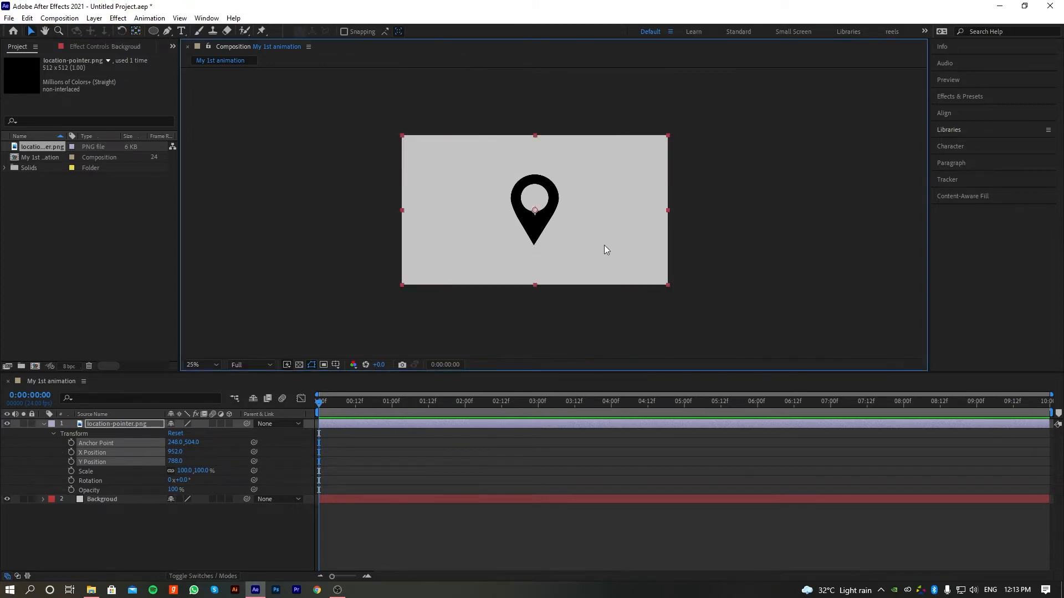
pyautogui.click(324, 169)
pyautogui.click(552, 221)
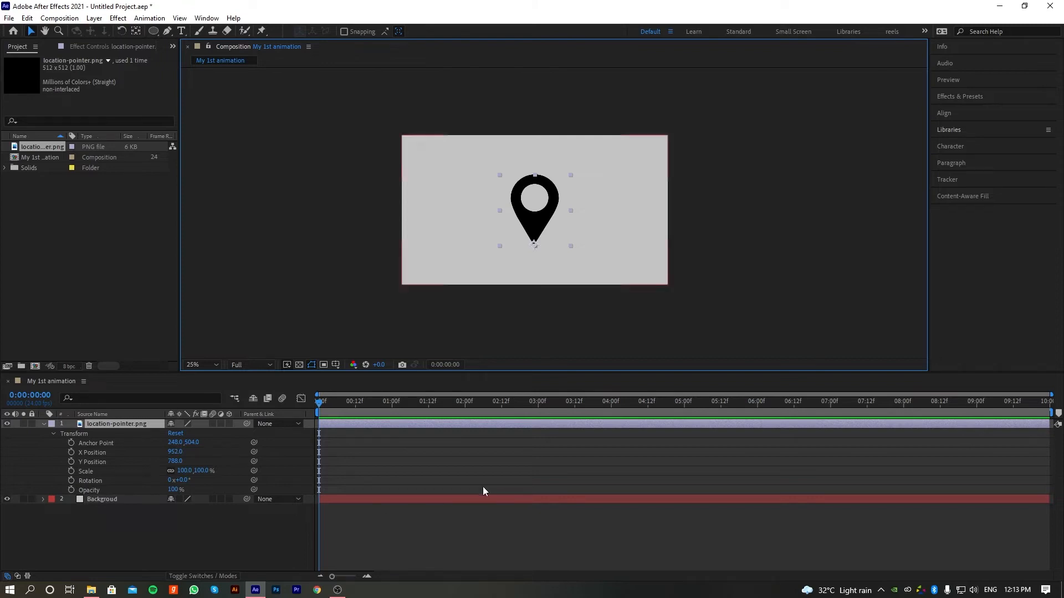
# Try enabling Scale keyframing for the location-pointer.png layer at the composition start, and turn it off again
pyautogui.click(577, 207)
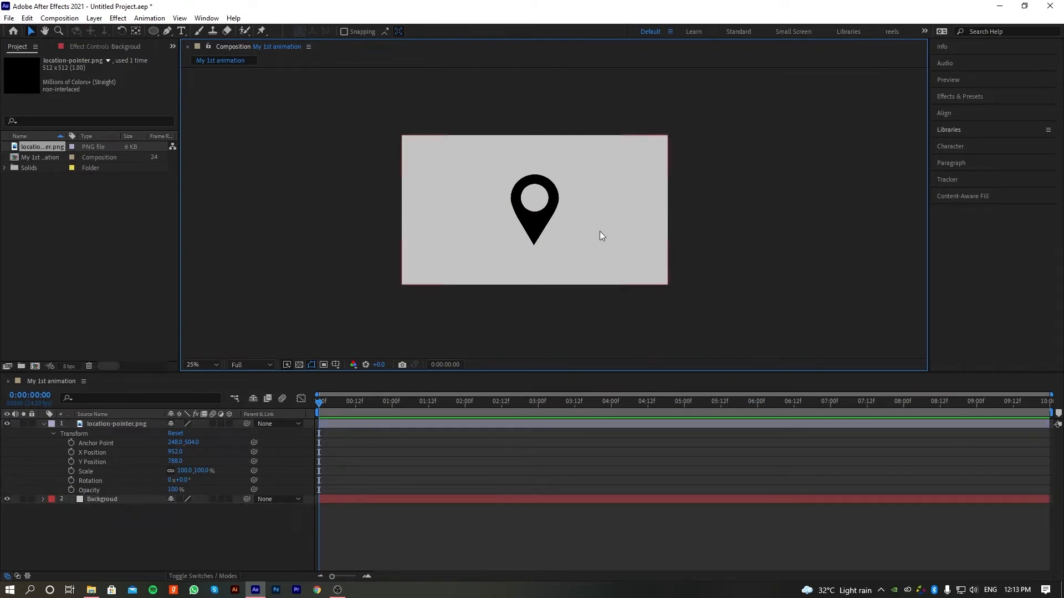
pyautogui.click(531, 240)
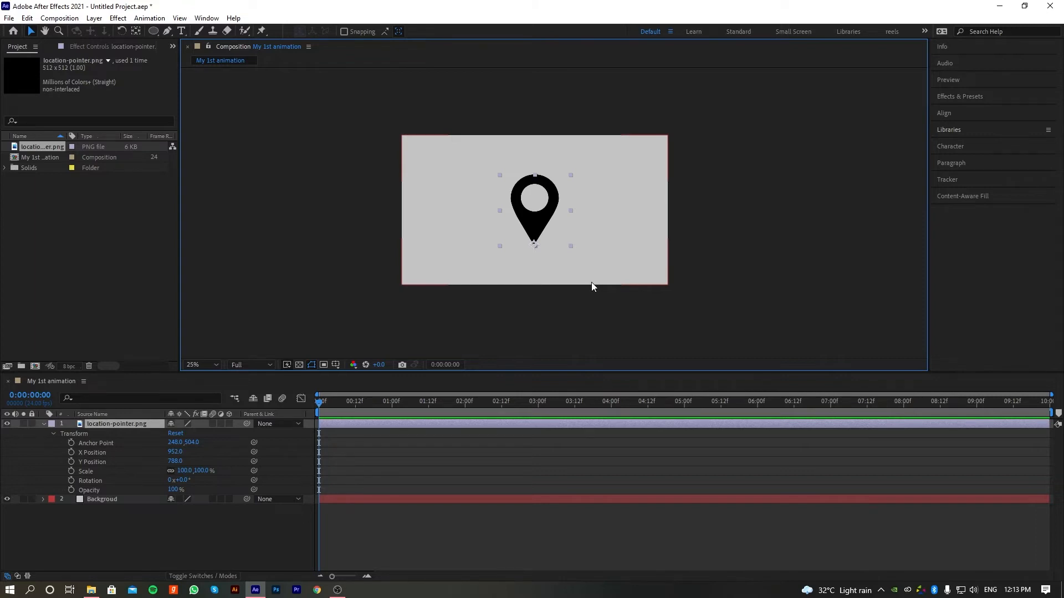
pyautogui.click(99, 472)
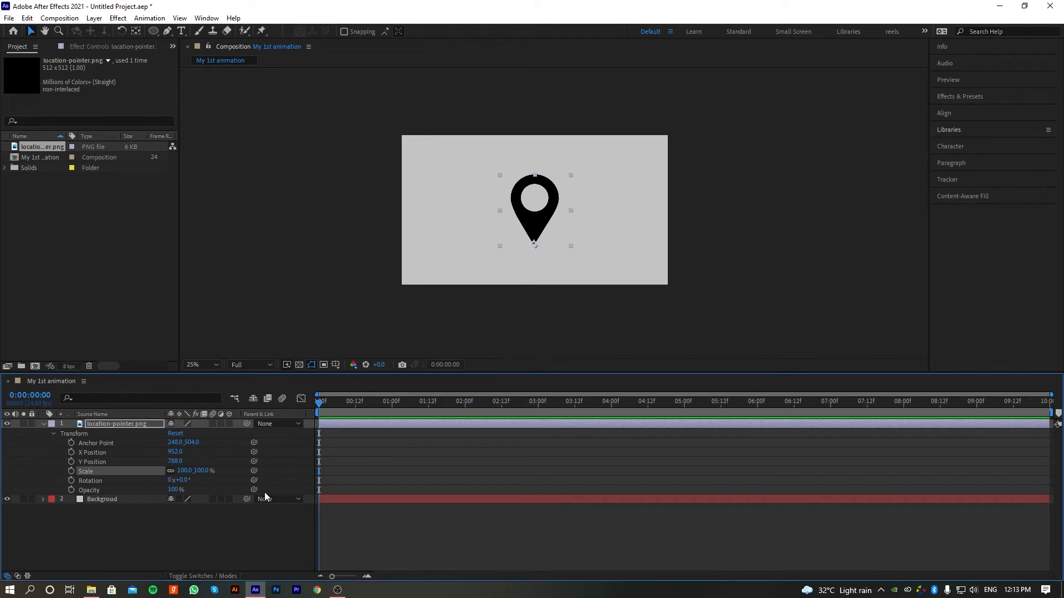
pyautogui.click(71, 470)
pyautogui.moveTo(330, 467); pyautogui.dragTo(314, 474)
pyautogui.click(320, 471)
pyautogui.moveTo(317, 474); pyautogui.dragTo(314, 475)
pyautogui.click(71, 472)
# Try a Scale keyframe at 0:00:00:00, move the playhead to 0:00:00:12 and back, and delete the keyframe
pyautogui.moveTo(323, 407); pyautogui.dragTo(359, 410)
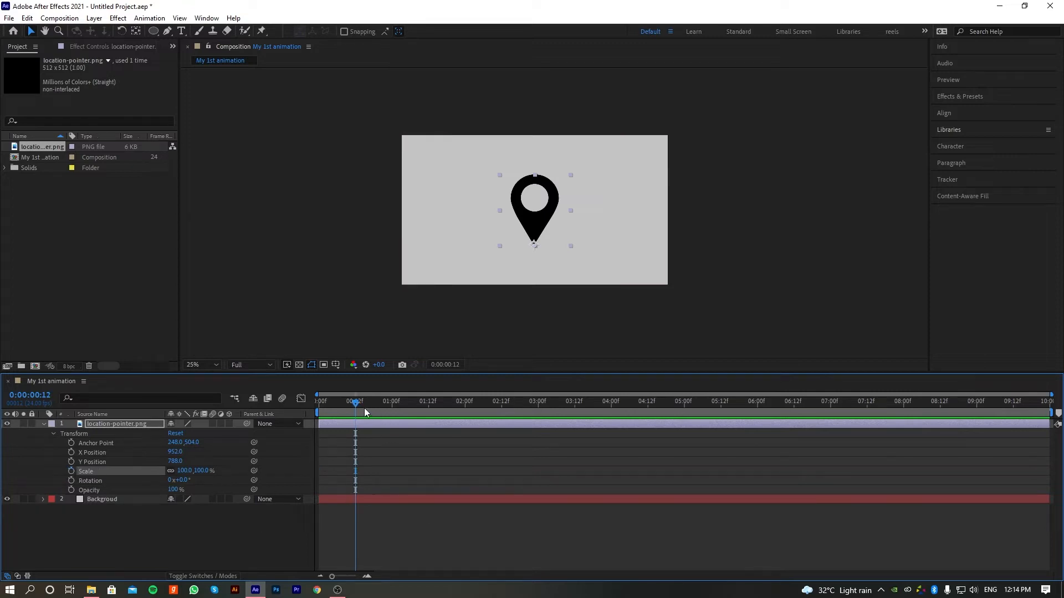
pyautogui.moveTo(364, 408); pyautogui.dragTo(272, 417)
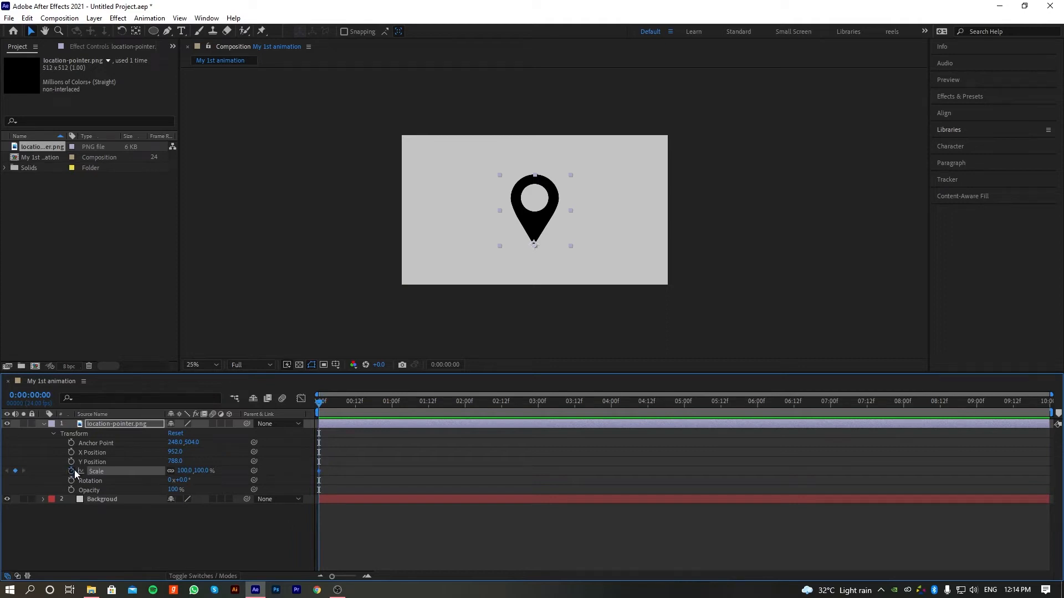
pyautogui.moveTo(339, 409); pyautogui.dragTo(357, 411)
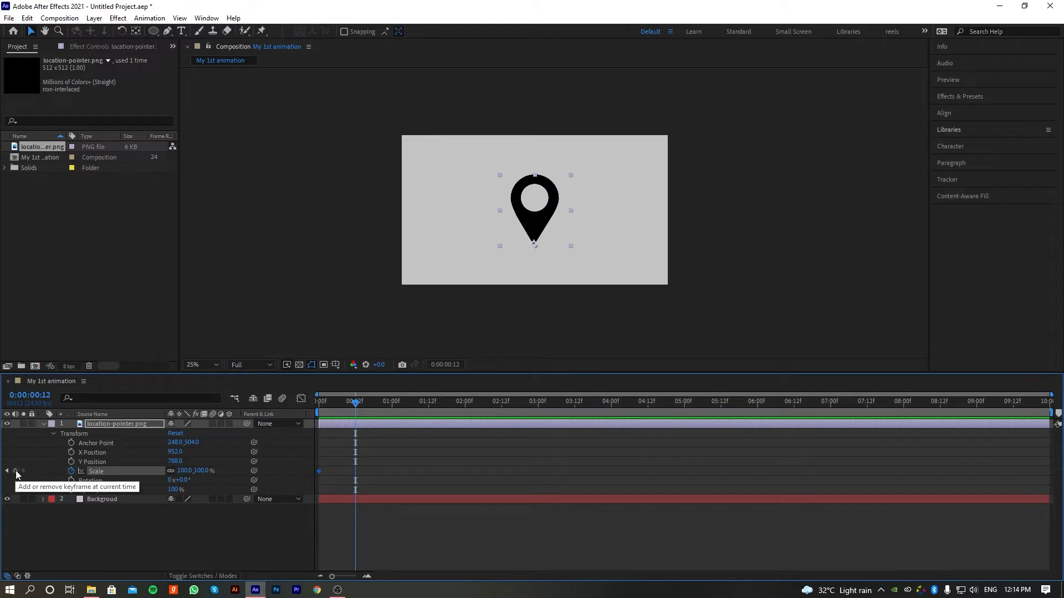
pyautogui.moveTo(357, 408); pyautogui.dragTo(312, 406)
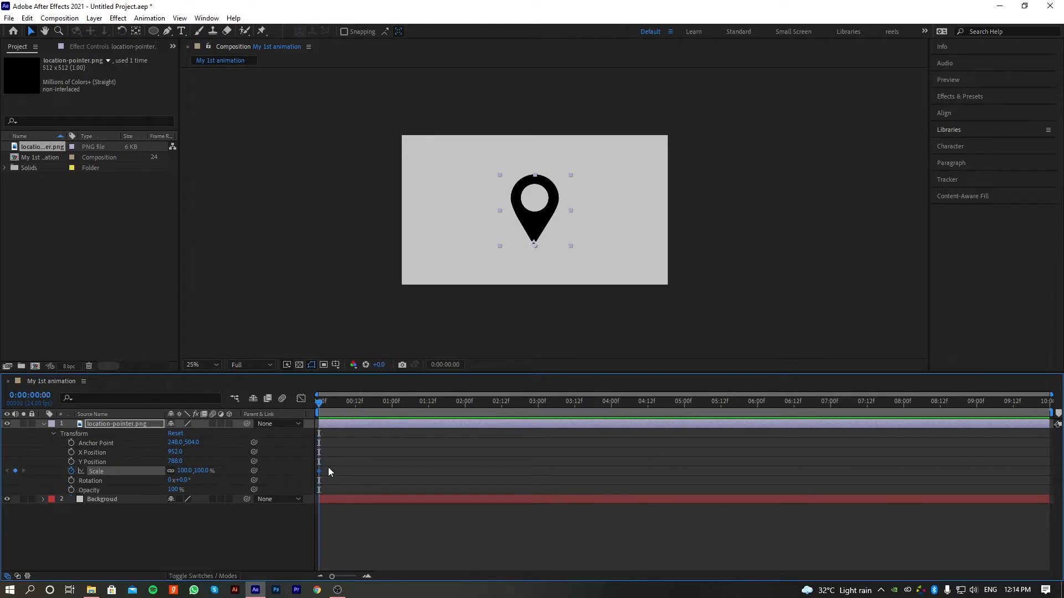
pyautogui.moveTo(328, 467); pyautogui.dragTo(312, 478)
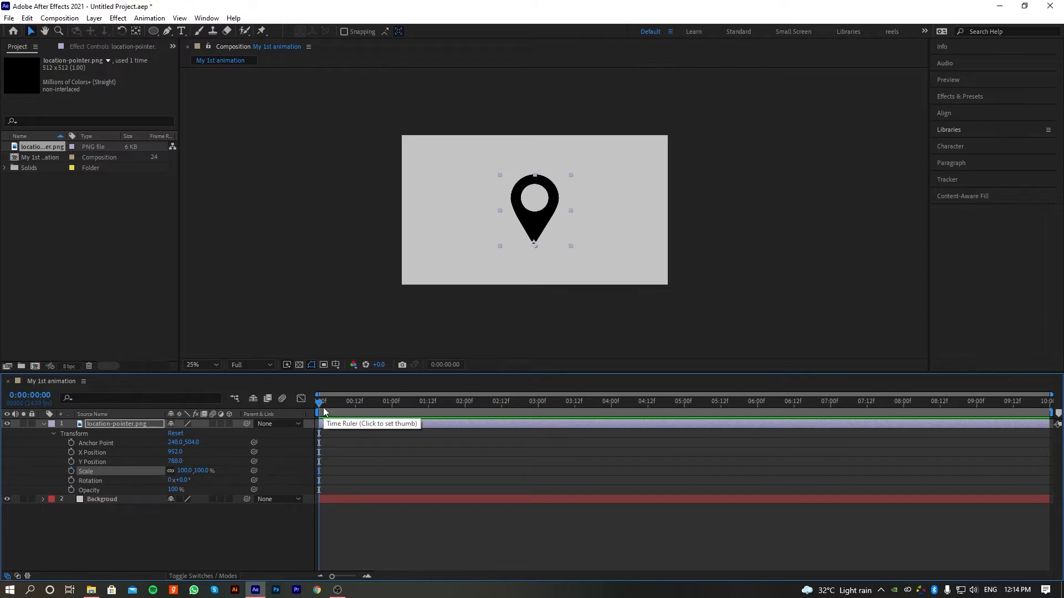
pyautogui.click(401, 489)
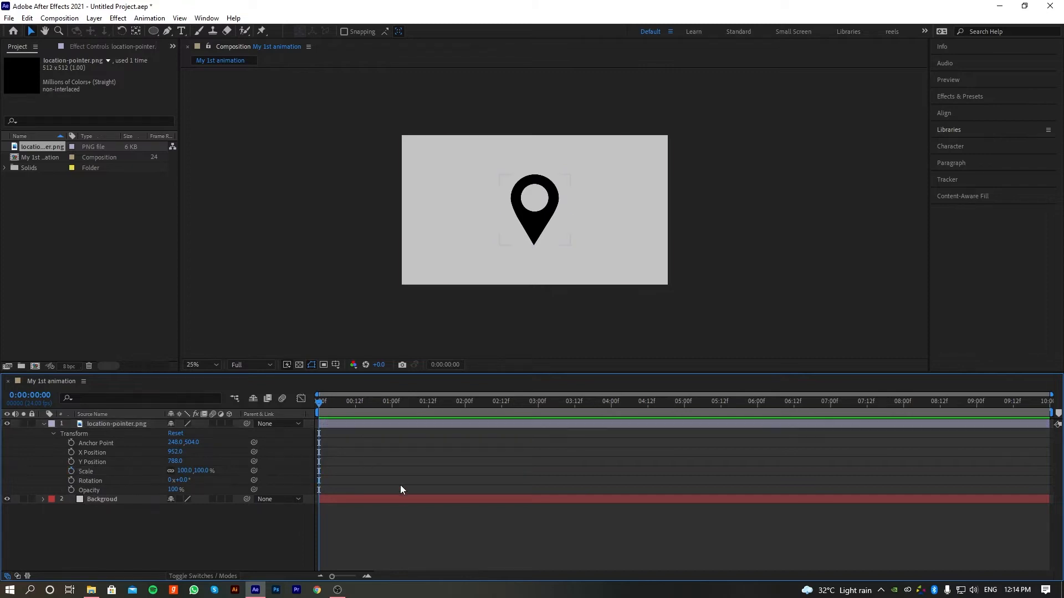
# Try moving the pointer up to about 980, 544 and scrub the timeline to preview it without keyframes
pyautogui.click(533, 217)
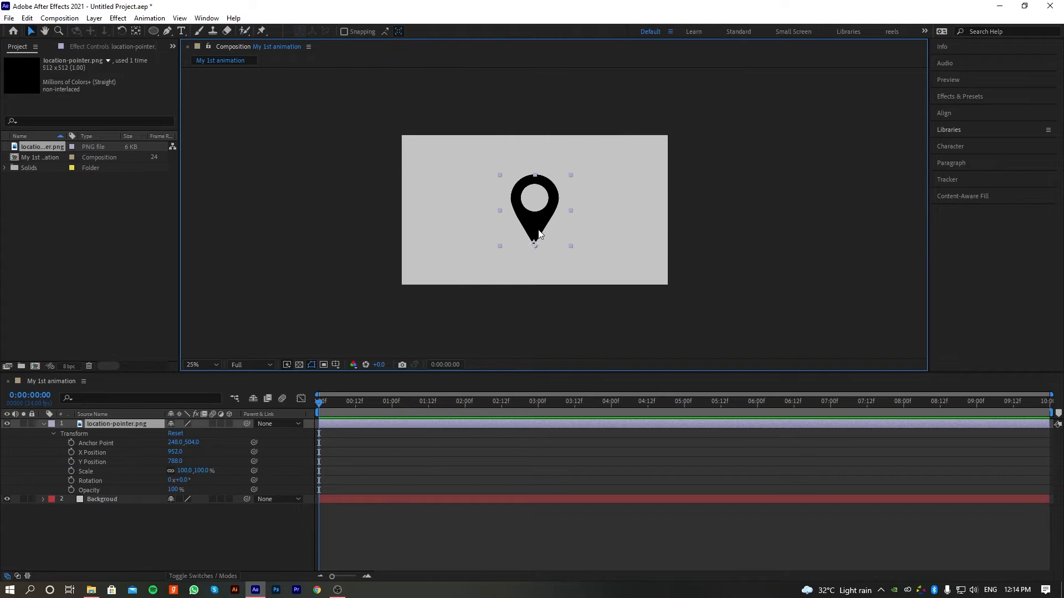
pyautogui.moveTo(538, 229); pyautogui.dragTo(538, 202)
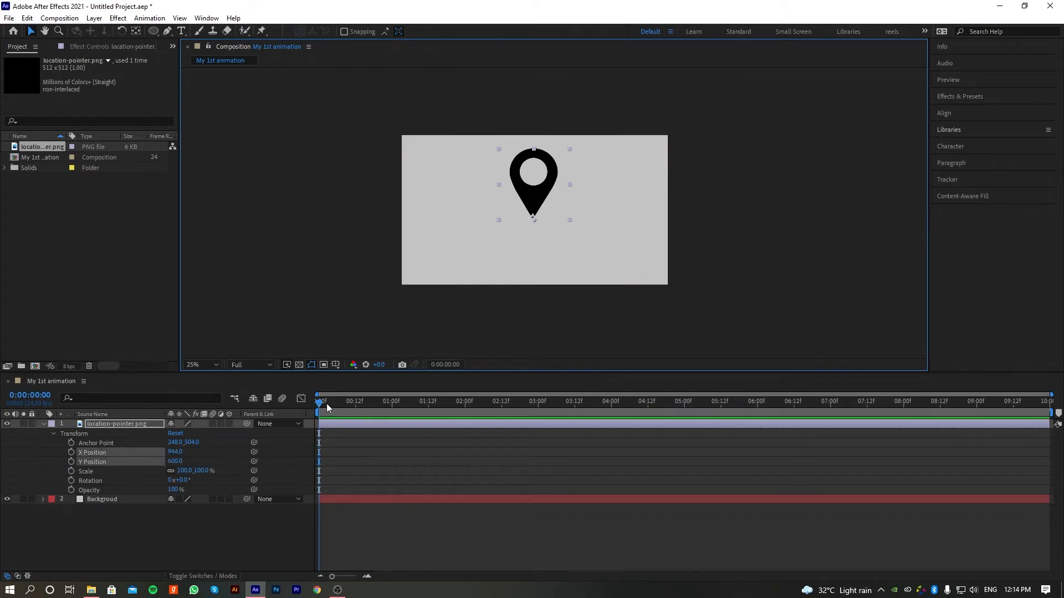
pyautogui.moveTo(327, 403); pyautogui.dragTo(307, 413)
pyautogui.moveTo(542, 180)
pyautogui.mouseDown()
pyautogui.moveTo(538, 232)
pyautogui.moveTo(546, 172)
pyautogui.mouseUp()
pyautogui.click(526, 401)
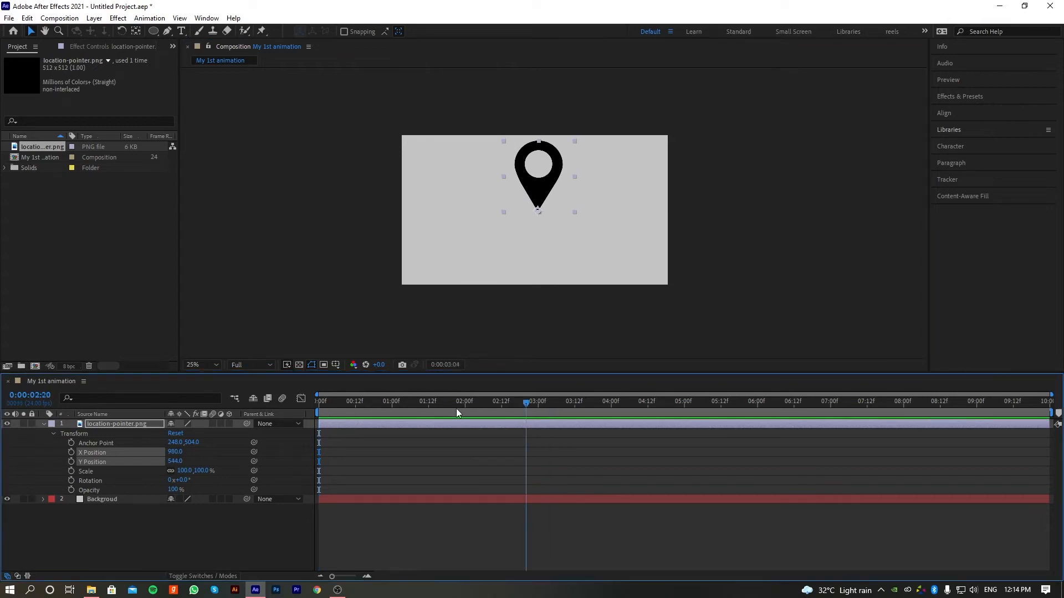
pyautogui.moveTo(457, 409); pyautogui.dragTo(289, 432)
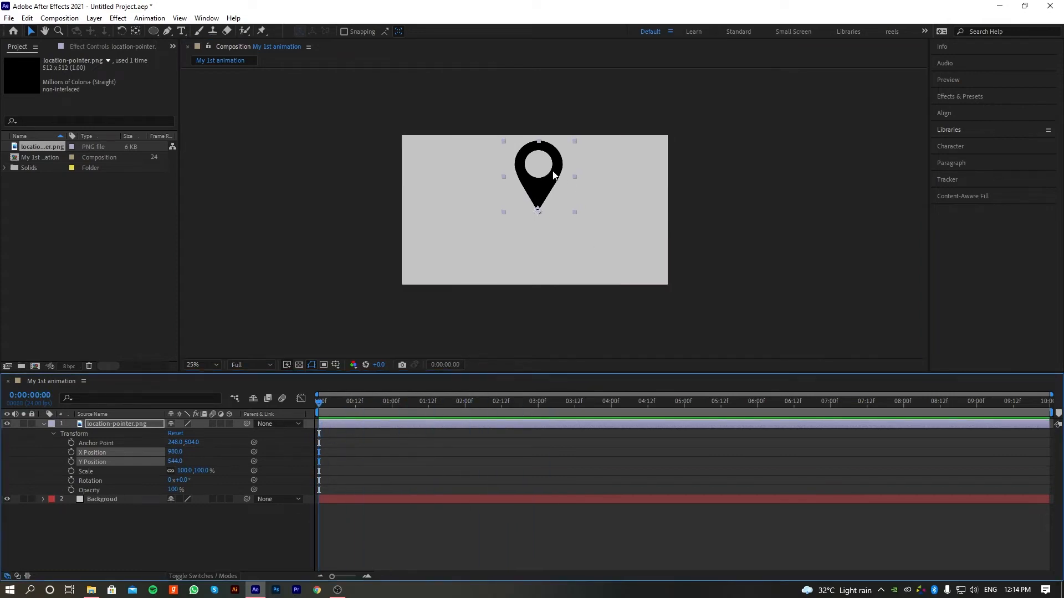
# Move the pointer back down and align it horizontally and vertically to the centre of the composition
pyautogui.moveTo(543, 181); pyautogui.dragTo(543, 184)
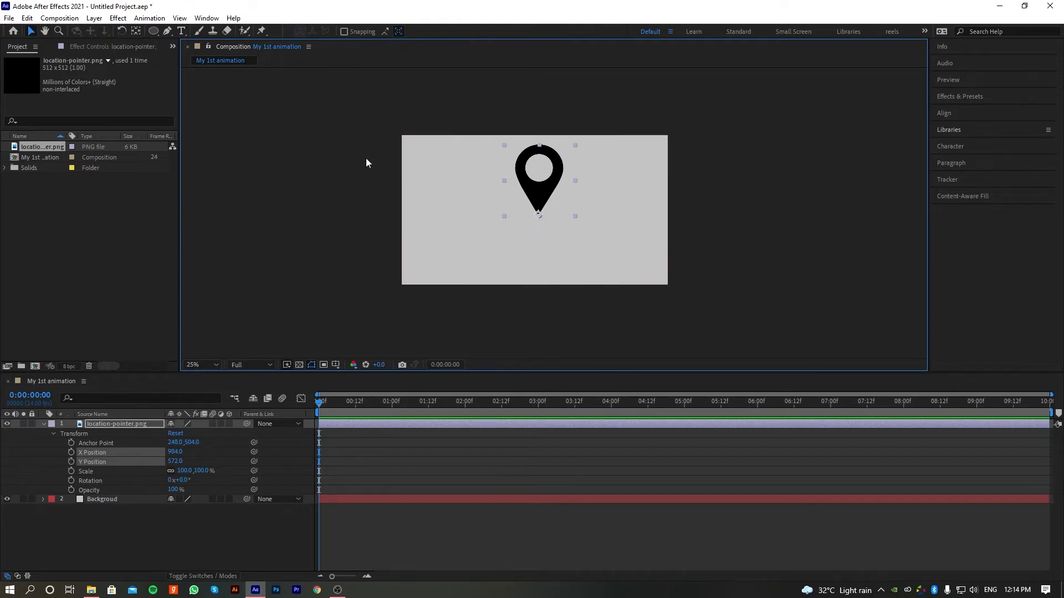
pyautogui.moveTo(541, 200); pyautogui.dragTo(547, 226)
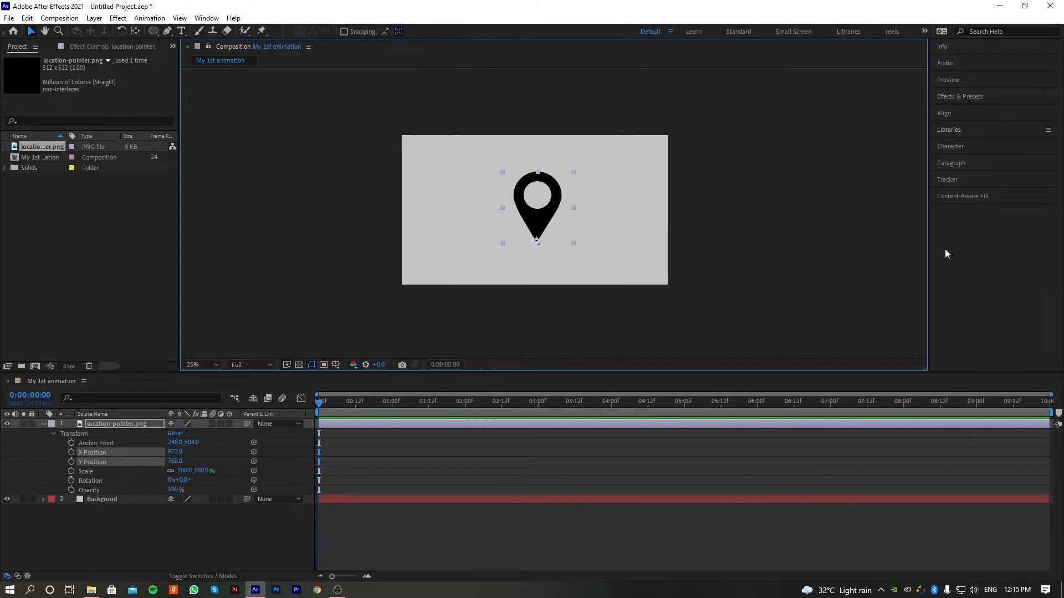
pyautogui.click(945, 113)
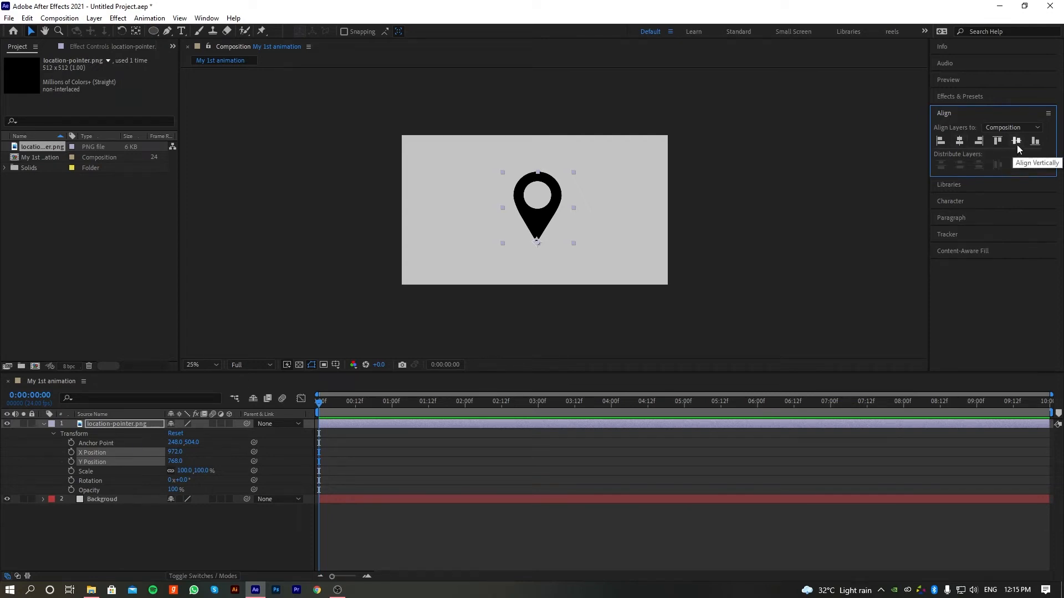
pyautogui.click(960, 141)
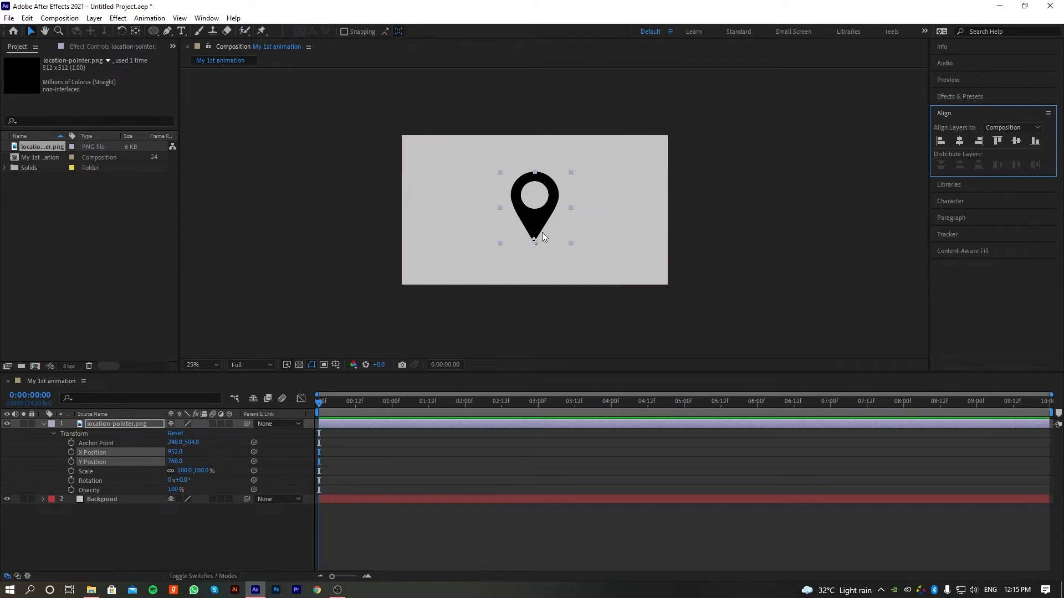
pyautogui.click(1022, 143)
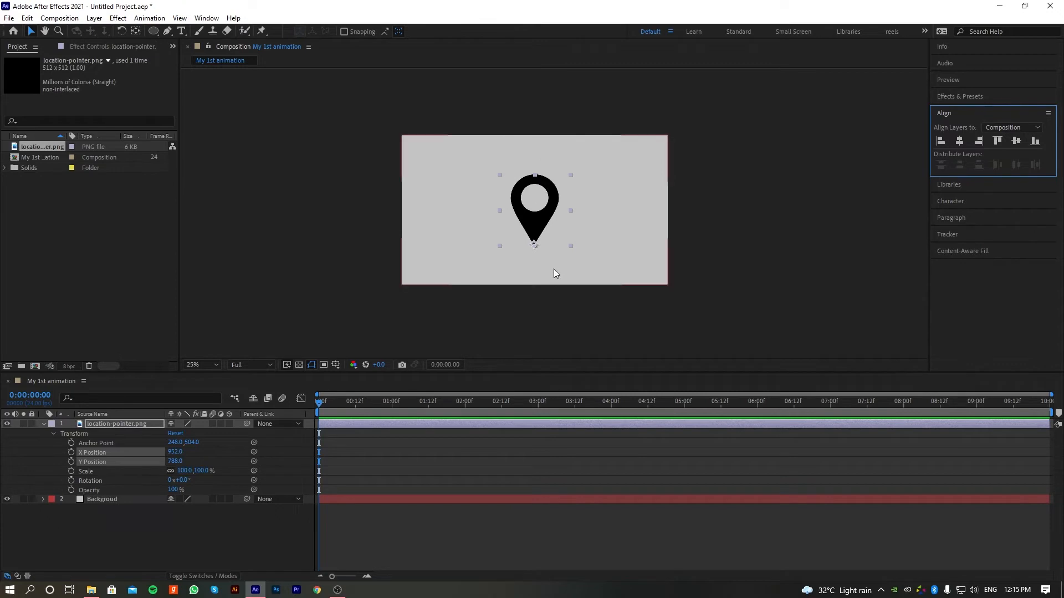
# Try moving the pointer up to about 964, 636, undo the move, and reselect the pointer layer
pyautogui.click(530, 215)
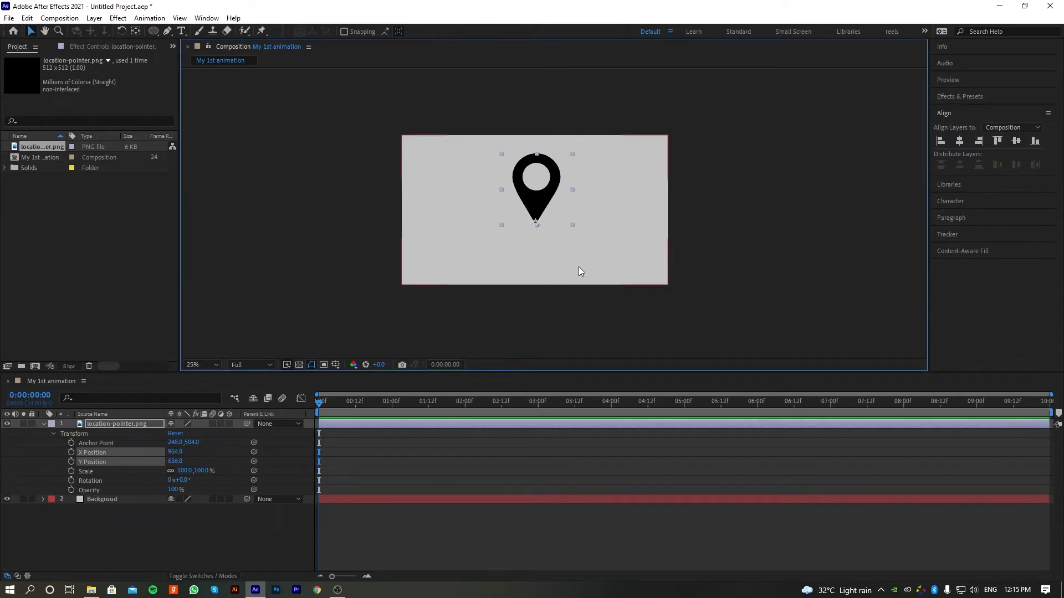
pyautogui.click(599, 187)
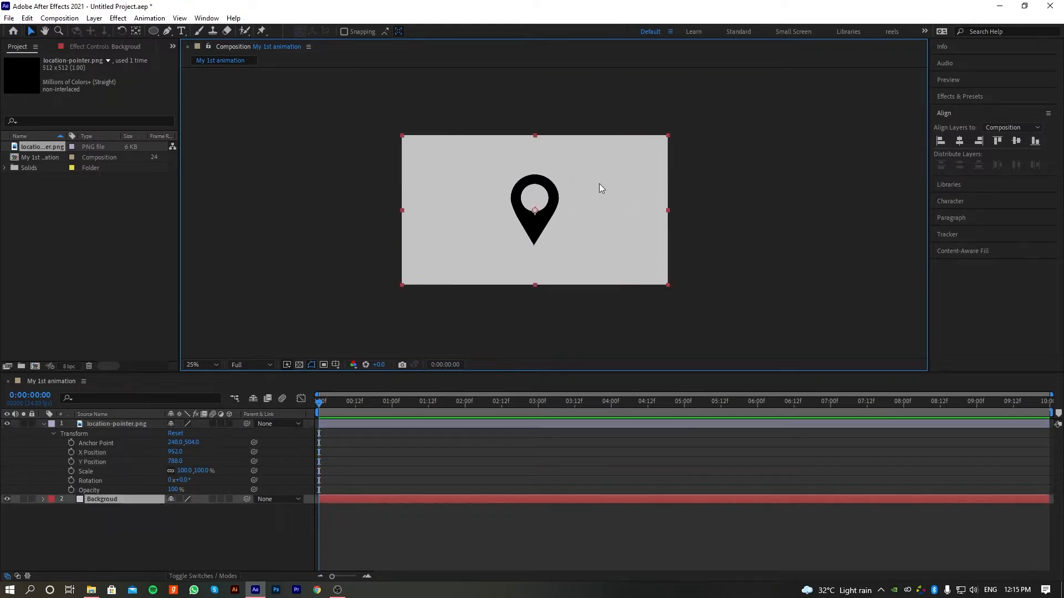
pyautogui.click(693, 249)
pyautogui.click(535, 219)
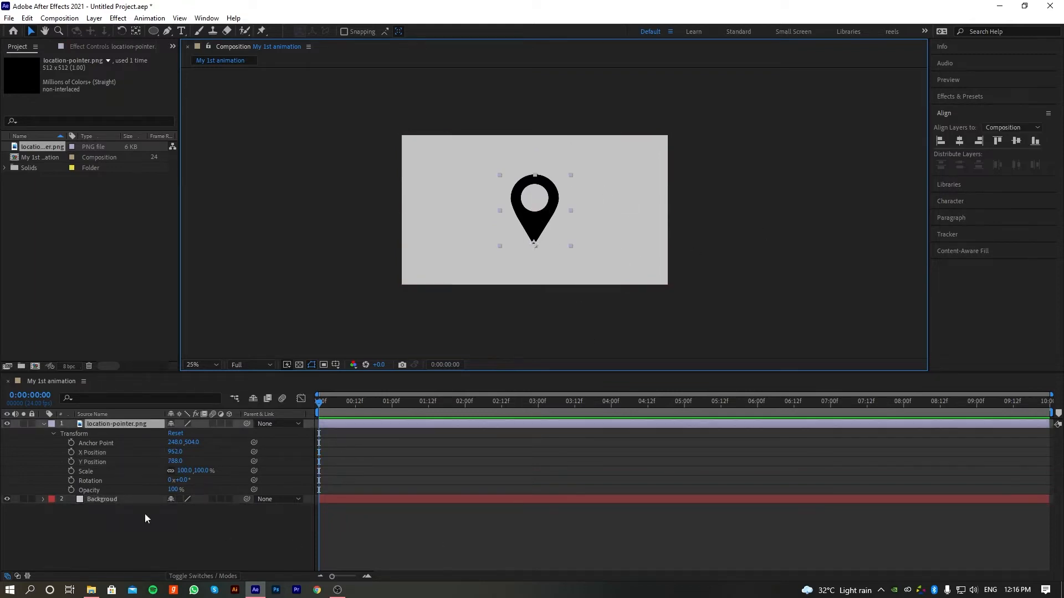
# Keyframe the pointer's Y Position at the start, and raise it to about 552 at 0:00:02:00
pyautogui.click(96, 461)
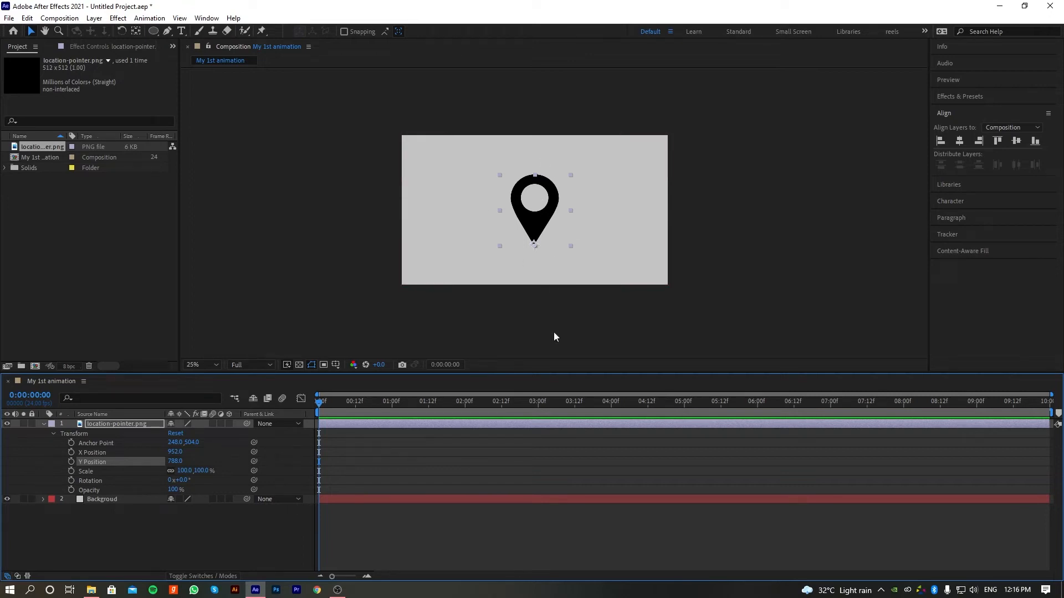
pyautogui.click(70, 463)
pyautogui.moveTo(327, 456); pyautogui.dragTo(315, 466)
pyautogui.moveTo(320, 405); pyautogui.dragTo(464, 414)
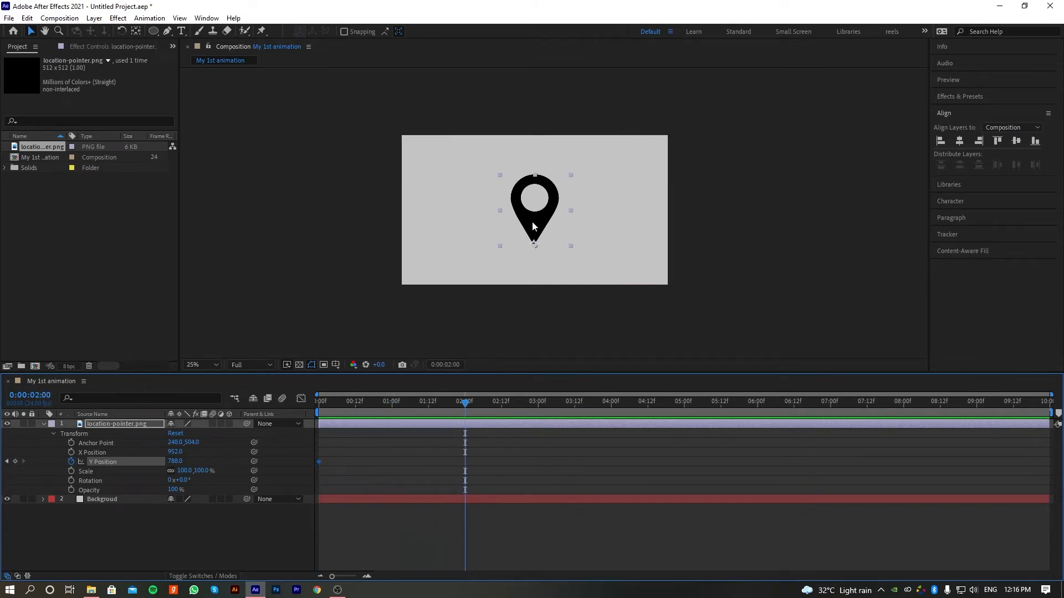
pyautogui.moveTo(539, 230); pyautogui.dragTo(538, 200)
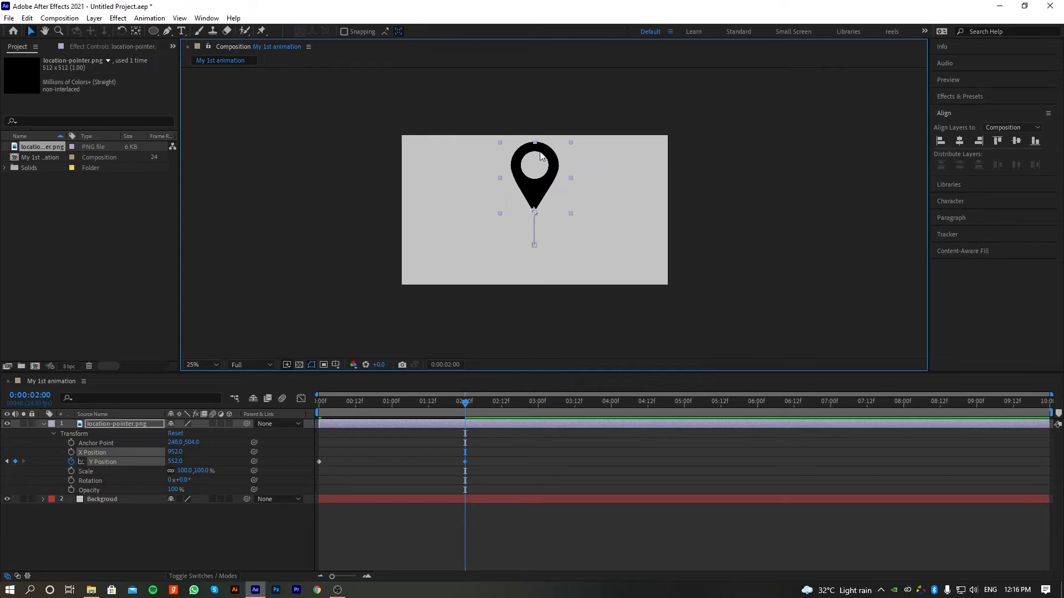
# Return the playhead to the start and remove all Y Position keyframes from the pointer layer
pyautogui.moveTo(467, 405); pyautogui.dragTo(300, 430)
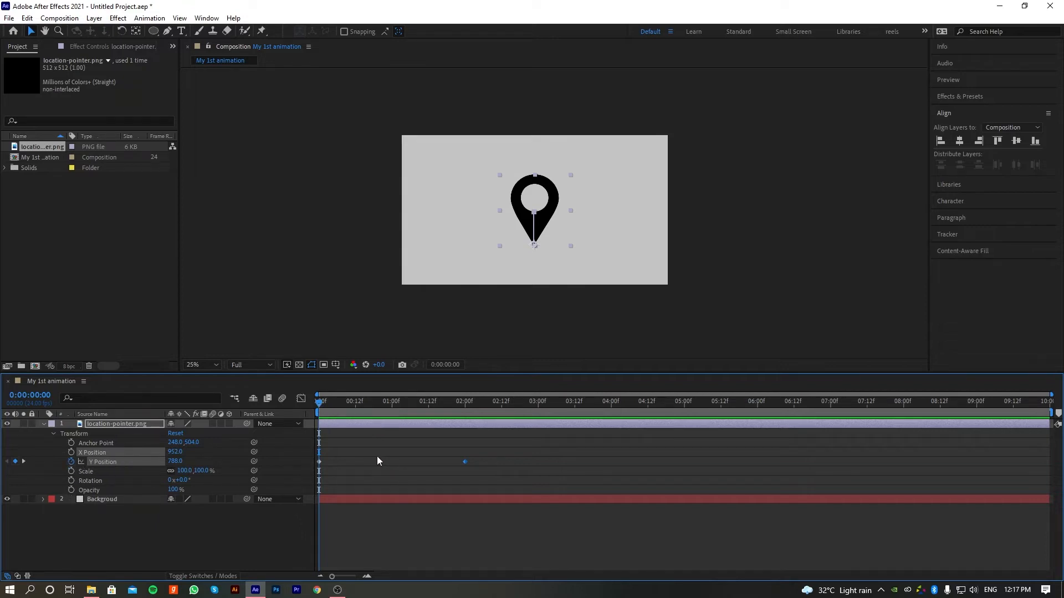
pyautogui.moveTo(480, 460); pyautogui.dragTo(307, 467)
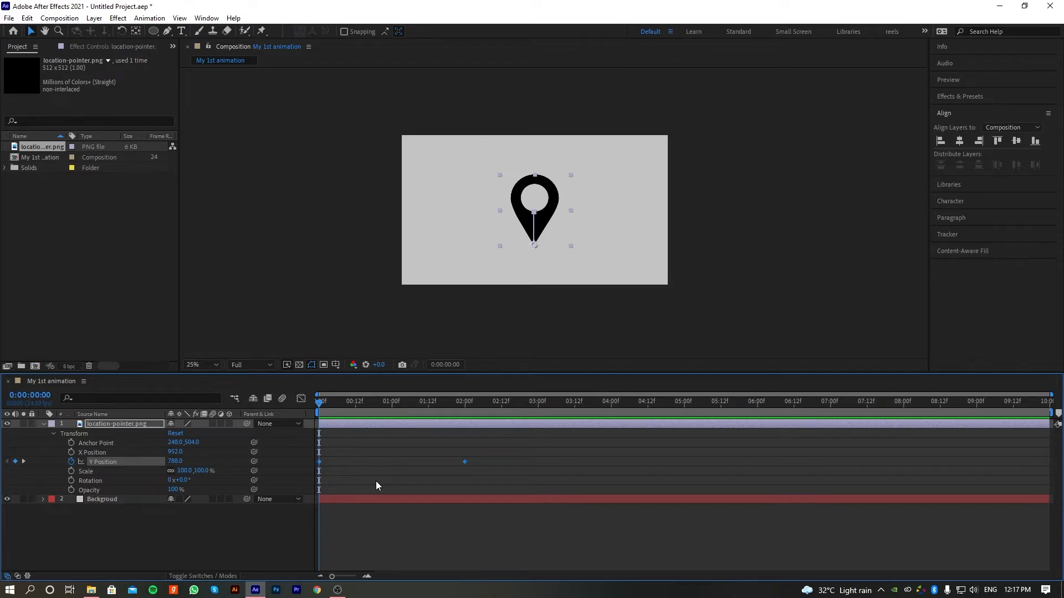
pyautogui.click(71, 462)
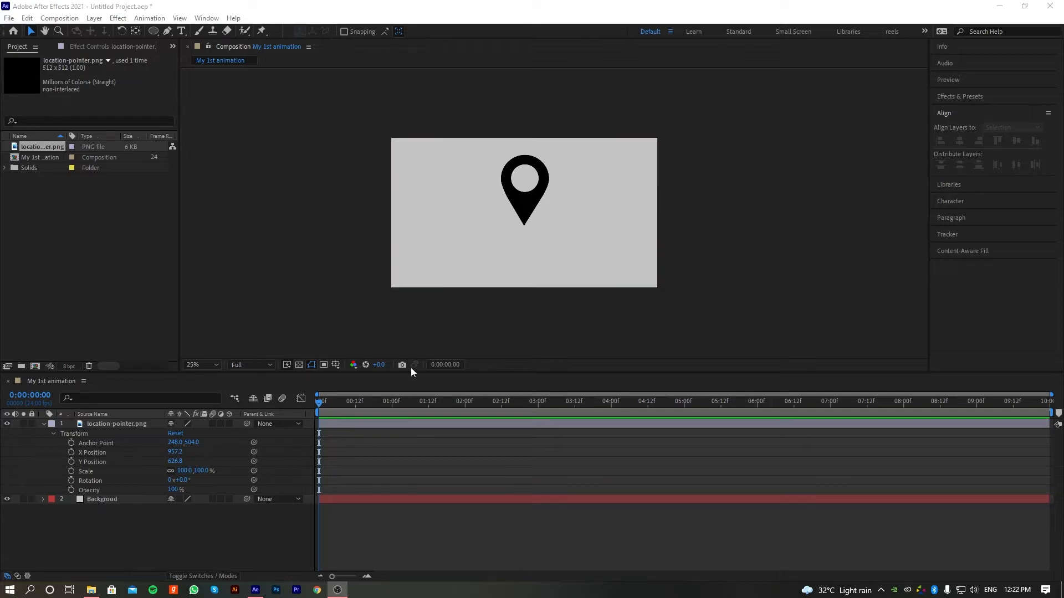
# Lock the background layer and test the lock with selection marquees across the composition
pyautogui.click(621, 221)
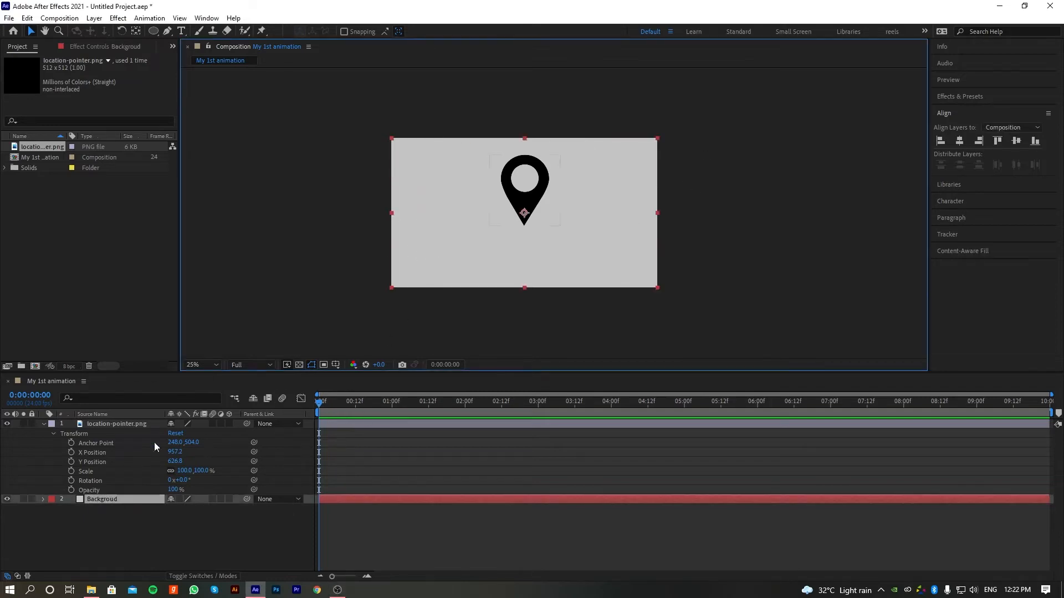
pyautogui.click(31, 499)
pyautogui.moveTo(699, 220); pyautogui.dragTo(624, 279)
pyautogui.moveTo(684, 235); pyautogui.dragTo(650, 262)
pyautogui.moveTo(686, 212); pyautogui.dragTo(632, 282)
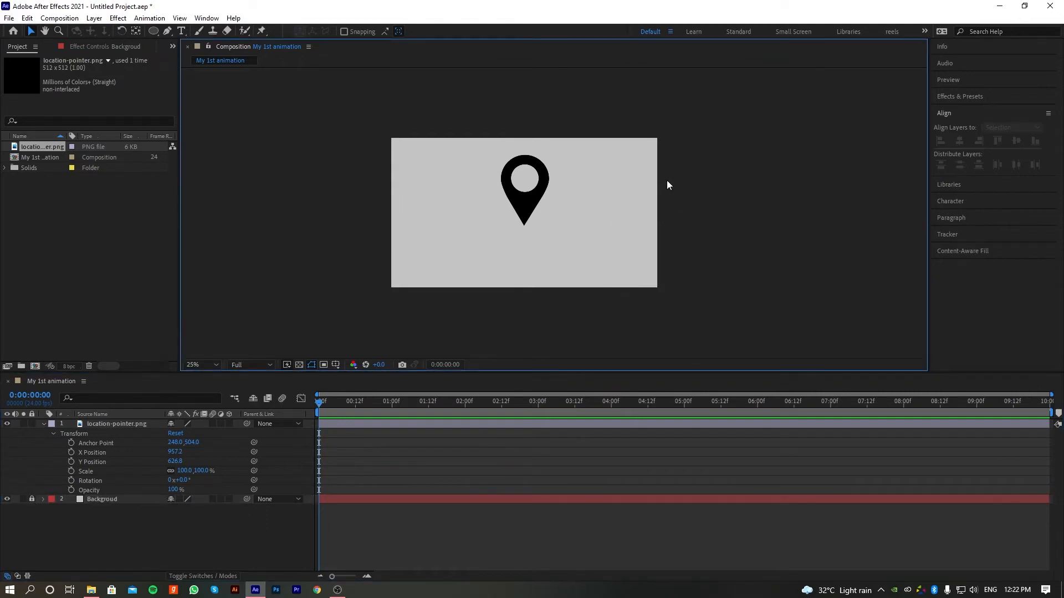
pyautogui.moveTo(667, 180); pyautogui.dragTo(644, 266)
pyautogui.moveTo(632, 94); pyautogui.dragTo(706, 331)
pyautogui.moveTo(605, 124); pyautogui.dragTo(663, 358)
pyautogui.moveTo(605, 105); pyautogui.dragTo(686, 303)
# Select the location pointer over the locked background and move it down to about 969, 715
pyautogui.click(553, 220)
pyautogui.moveTo(628, 207); pyautogui.dragTo(648, 261)
pyautogui.click(520, 211)
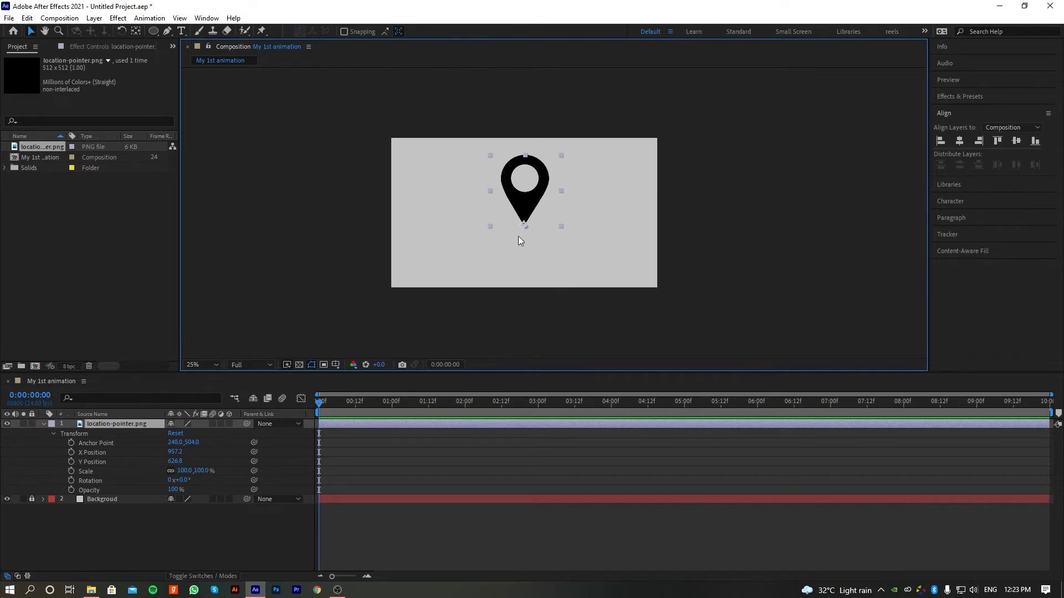
pyautogui.moveTo(526, 209)
pyautogui.mouseDown()
pyautogui.moveTo(526, 190)
pyautogui.moveTo(531, 221)
pyautogui.moveTo(532, 188)
pyautogui.moveTo(541, 224)
pyautogui.mouseUp()
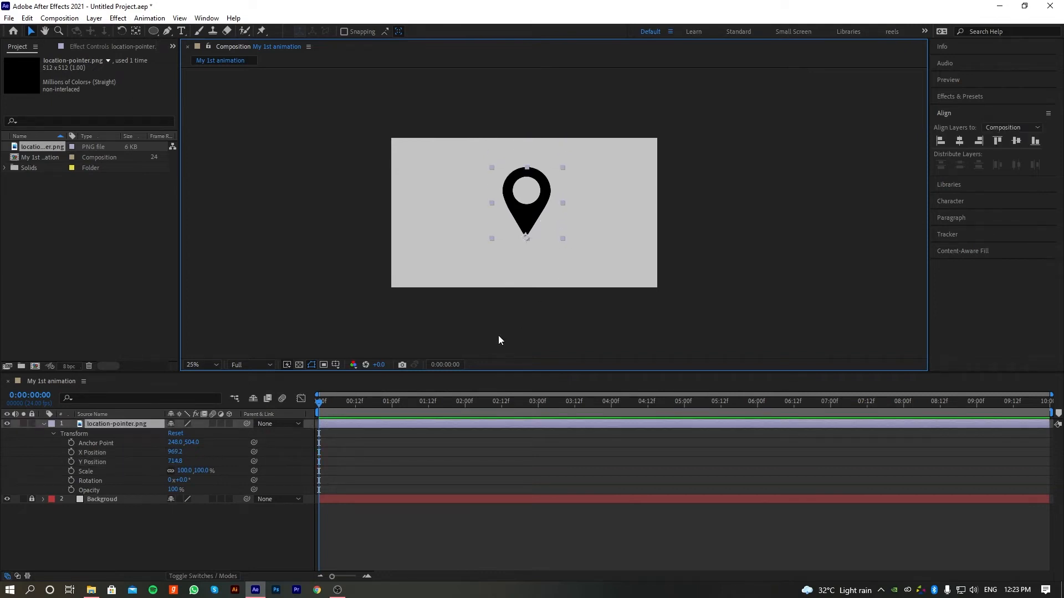
# Set the location-pointer.png layer's Scale to 40% in both dimensions
pyautogui.click(105, 425)
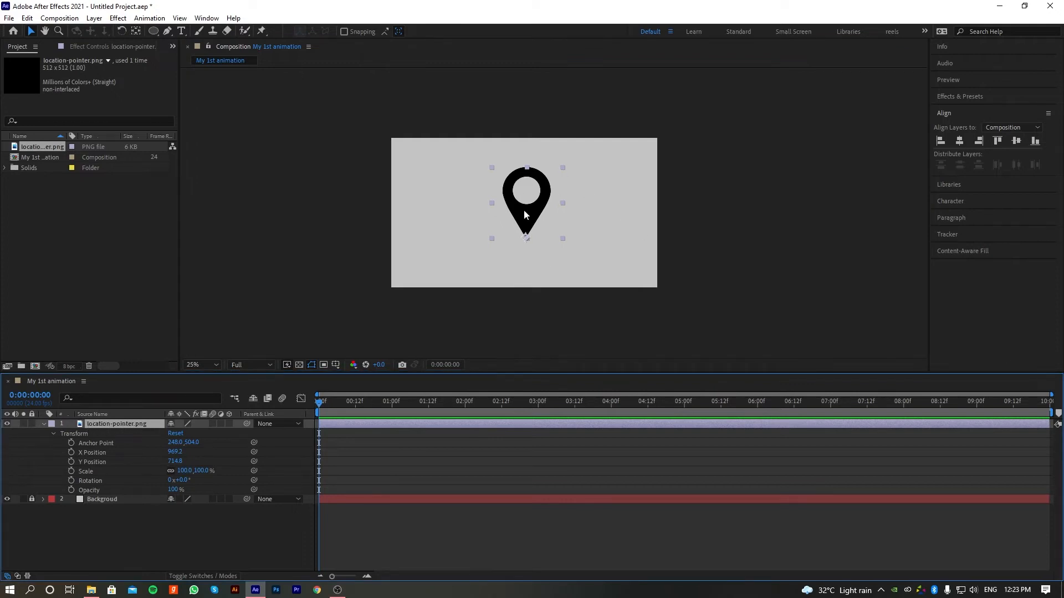
pyautogui.click(108, 471)
pyautogui.moveTo(204, 476); pyautogui.dragTo(171, 472)
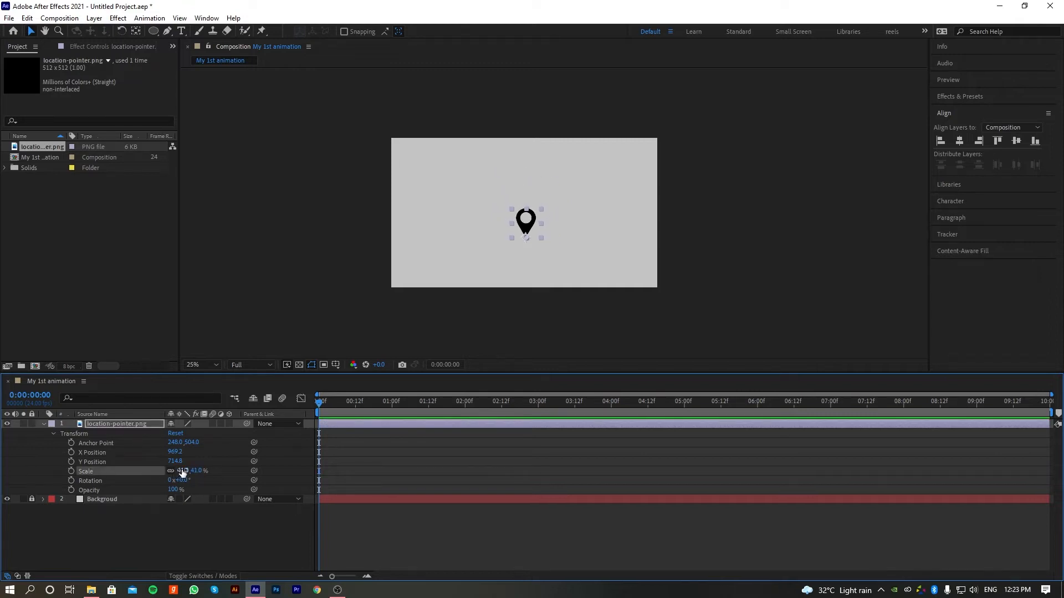
pyautogui.click(182, 470)
pyautogui.write('40')
pyautogui.press('Return')
# Centre the scaled-down pointer horizontally and vertically in the composition
pyautogui.click(608, 232)
pyautogui.click(523, 221)
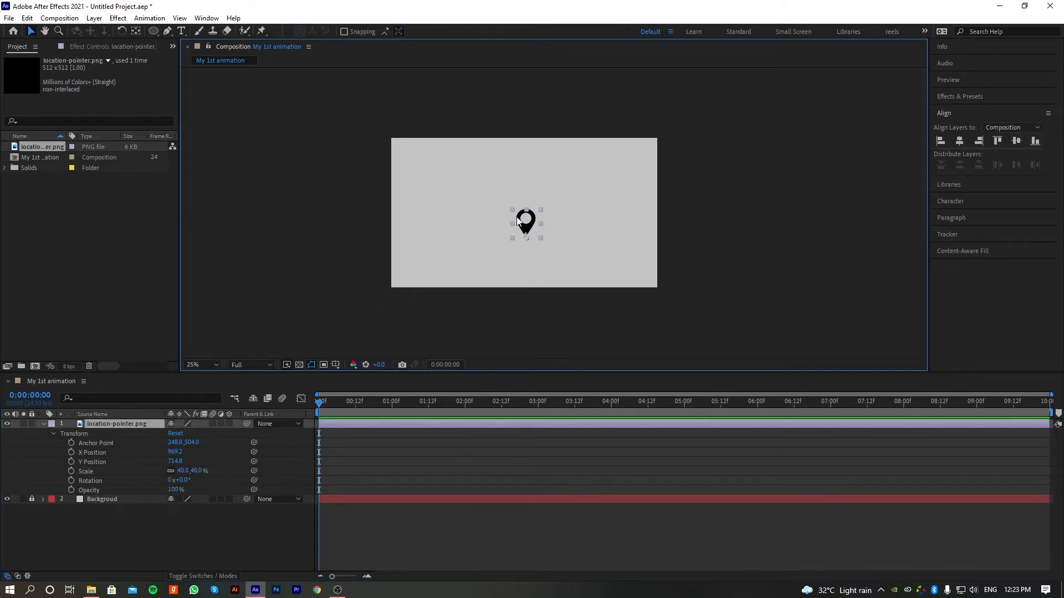
pyautogui.click(959, 140)
pyautogui.click(1016, 141)
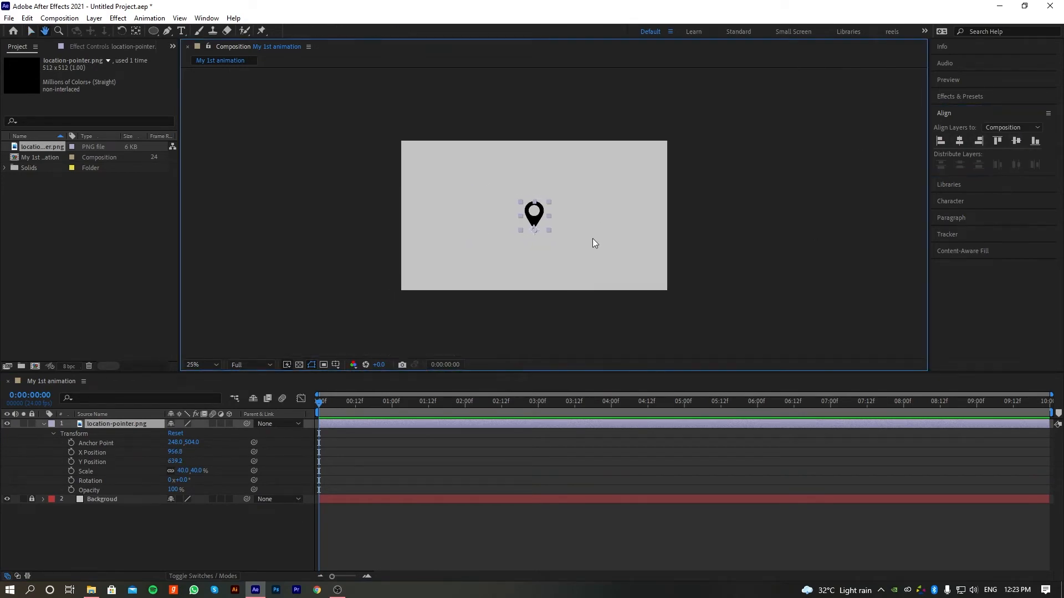
pyautogui.scroll(2, 591, 241)
pyautogui.moveTo(580, 245)
pyautogui.mouseDown()
pyautogui.moveTo(614, 249)
pyautogui.moveTo(596, 244)
pyautogui.mouseUp()
pyautogui.click(636, 248)
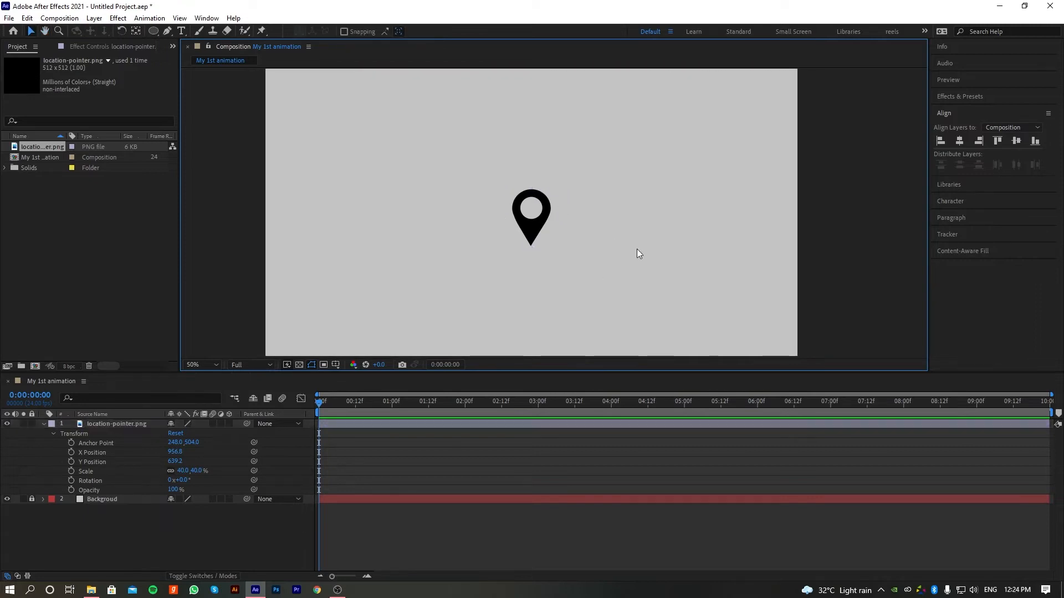
pyautogui.click(543, 227)
pyautogui.moveTo(330, 407)
pyautogui.mouseDown()
pyautogui.moveTo(392, 409)
pyautogui.moveTo(317, 416)
pyautogui.mouseUp()
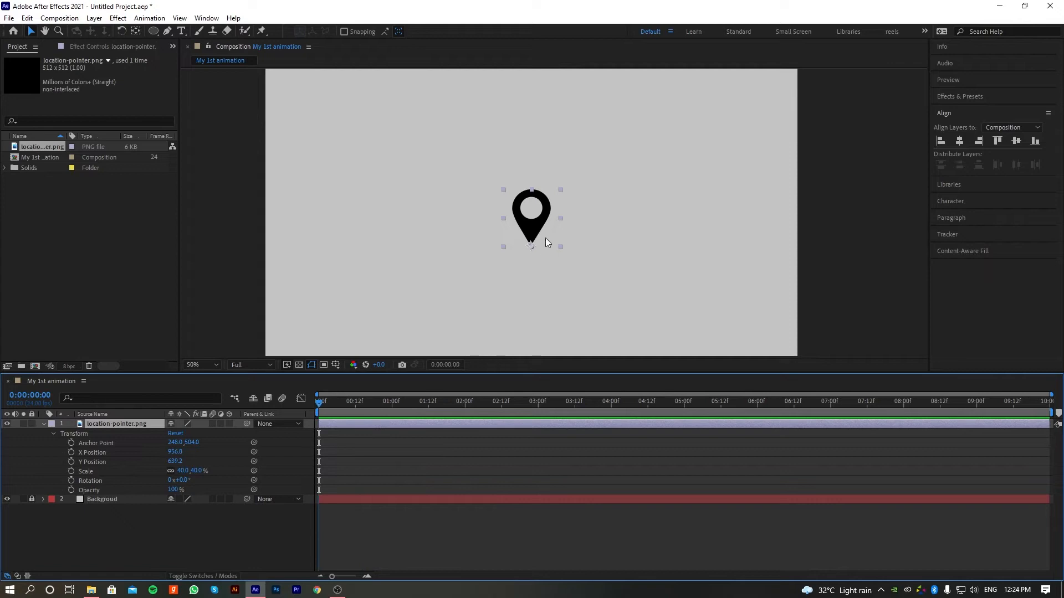
pyautogui.click(571, 258)
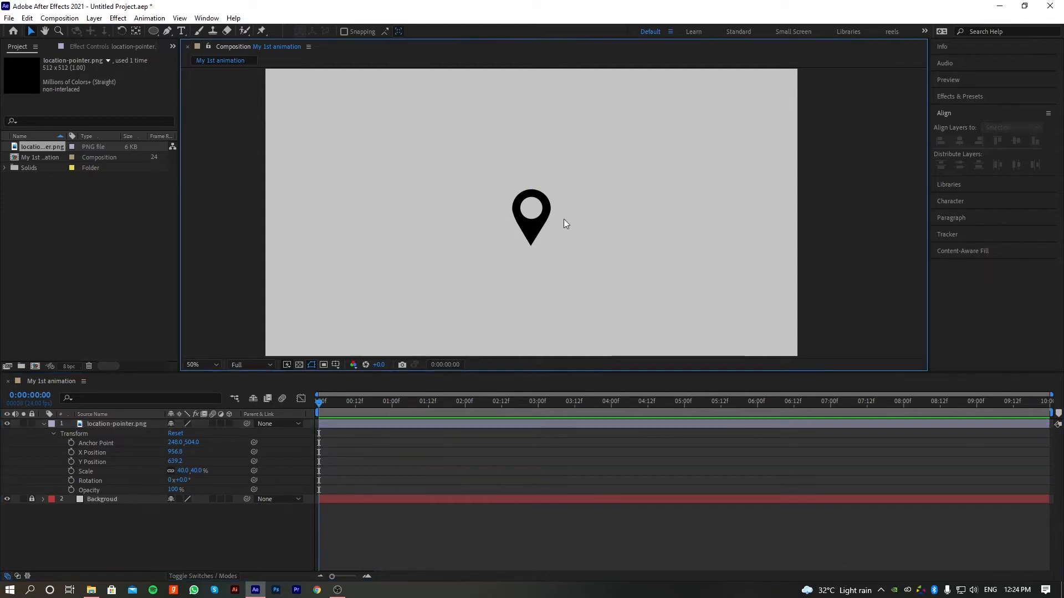
# Try shrinking the location pointer's Scale to 31%, and undo the change
pyautogui.click(542, 211)
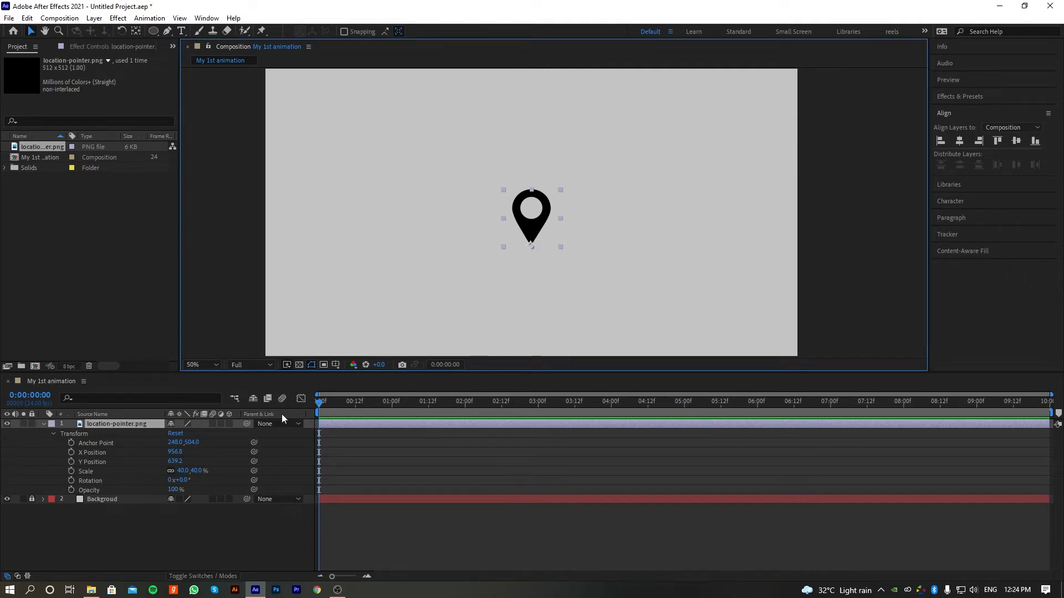
pyautogui.click(85, 472)
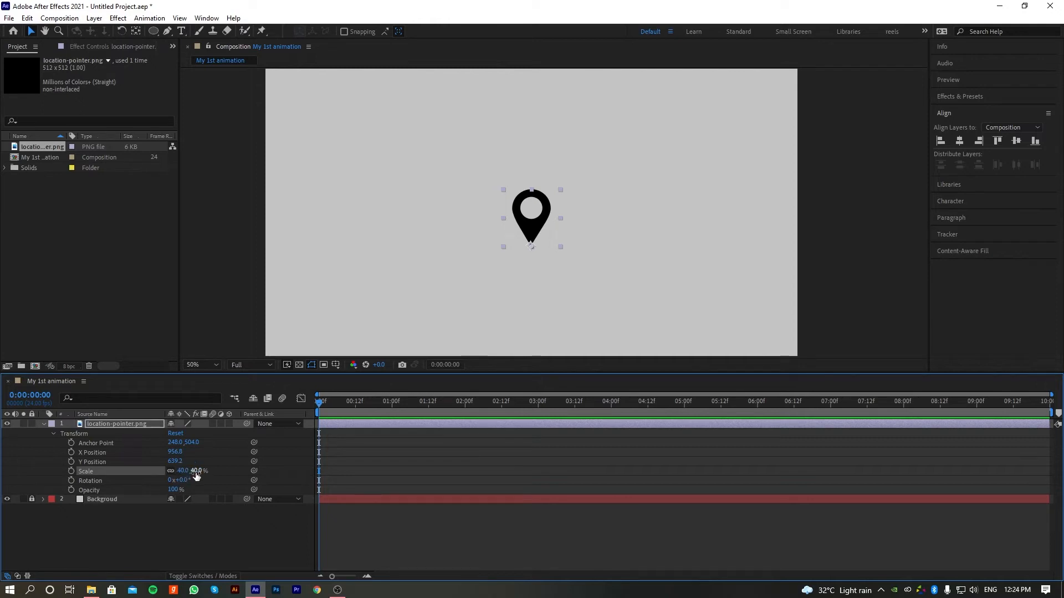
pyautogui.moveTo(195, 473)
pyautogui.mouseDown()
pyautogui.moveTo(173, 472)
pyautogui.moveTo(199, 472)
pyautogui.moveTo(190, 473)
pyautogui.mouseUp()
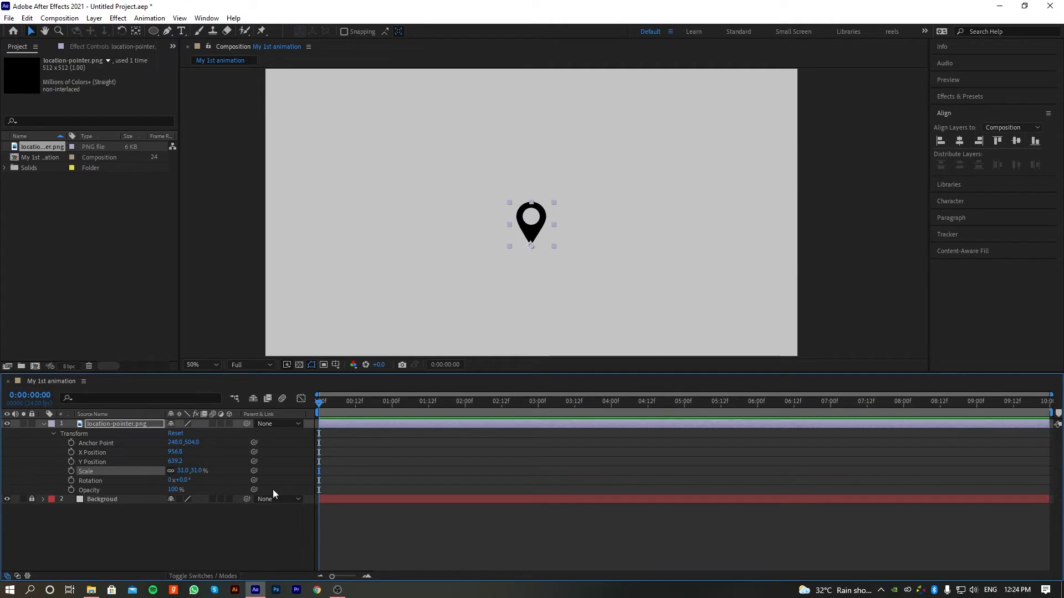
pyautogui.hotkey('ctrl', 'z')
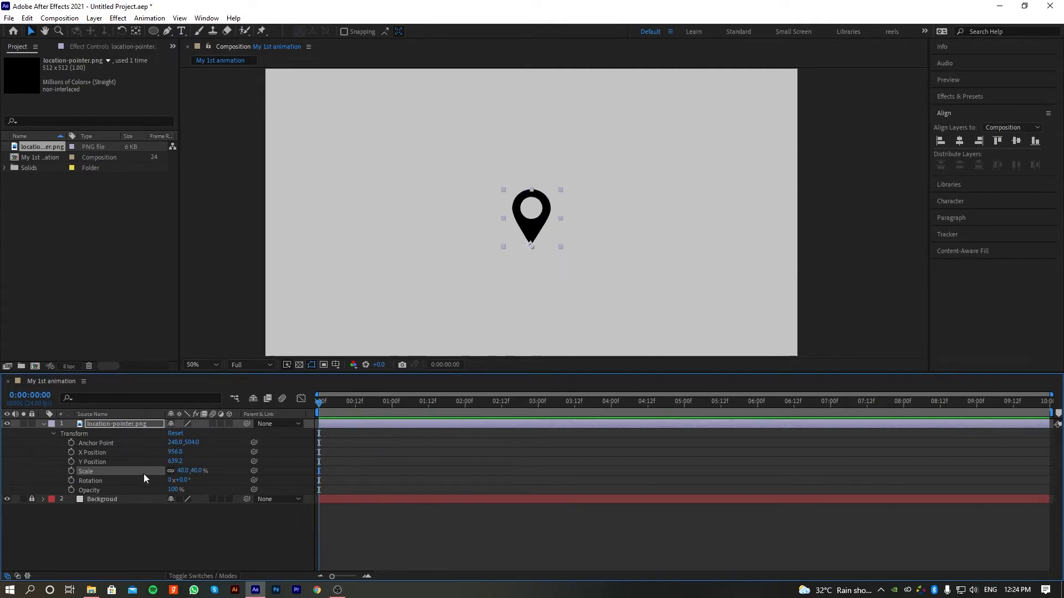
# Enable keyframing for the location pointer's Scale and set its keyframe at 0:00:00:00 to 0%
pyautogui.click(71, 471)
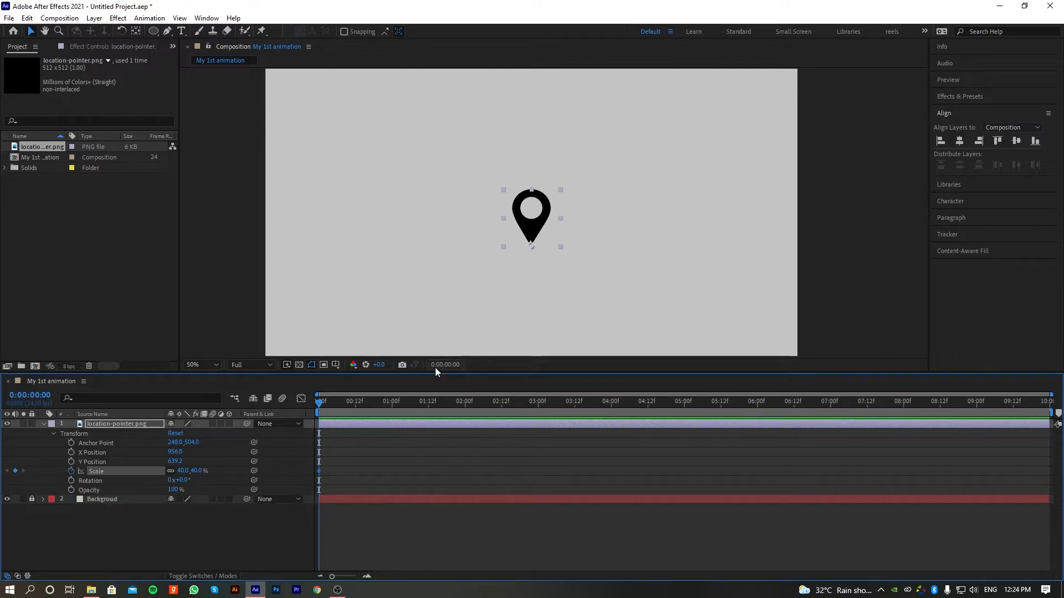
pyautogui.click(400, 405)
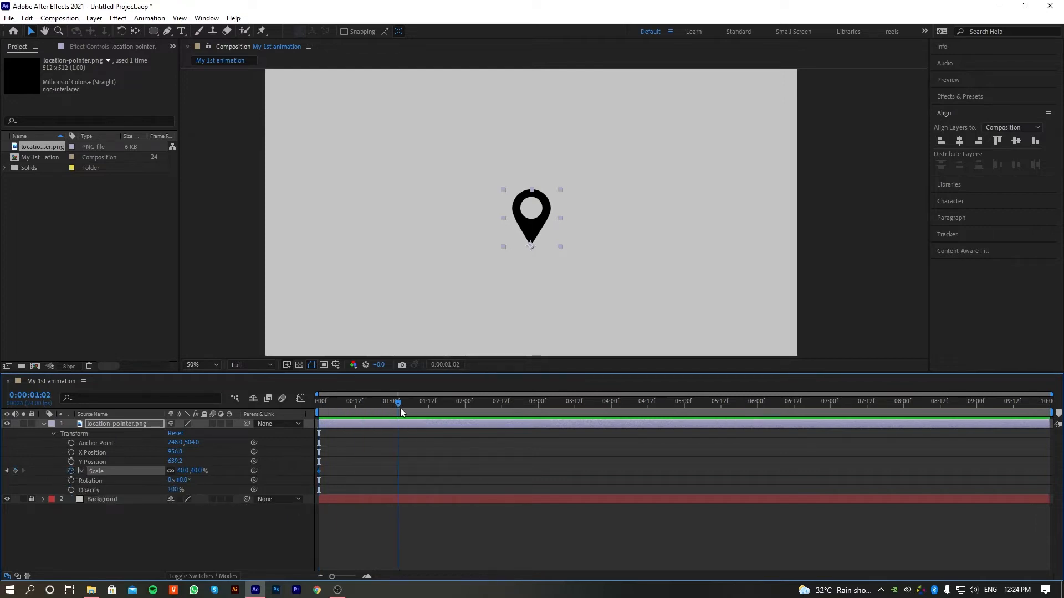
pyautogui.click(320, 403)
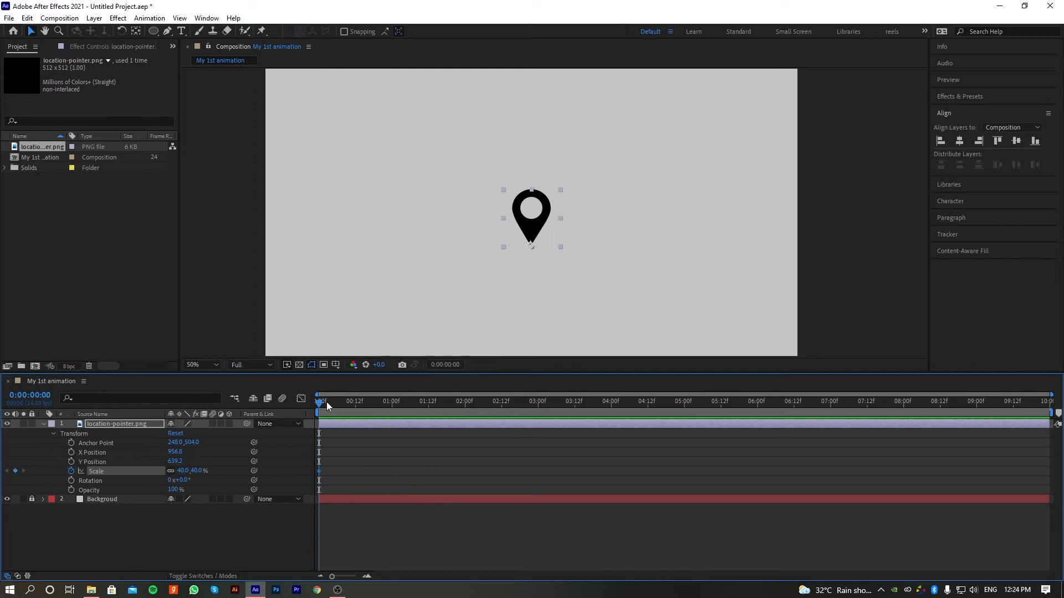
pyautogui.click(318, 472)
pyautogui.click(197, 471)
pyautogui.write('0')
pyautogui.press('Return')
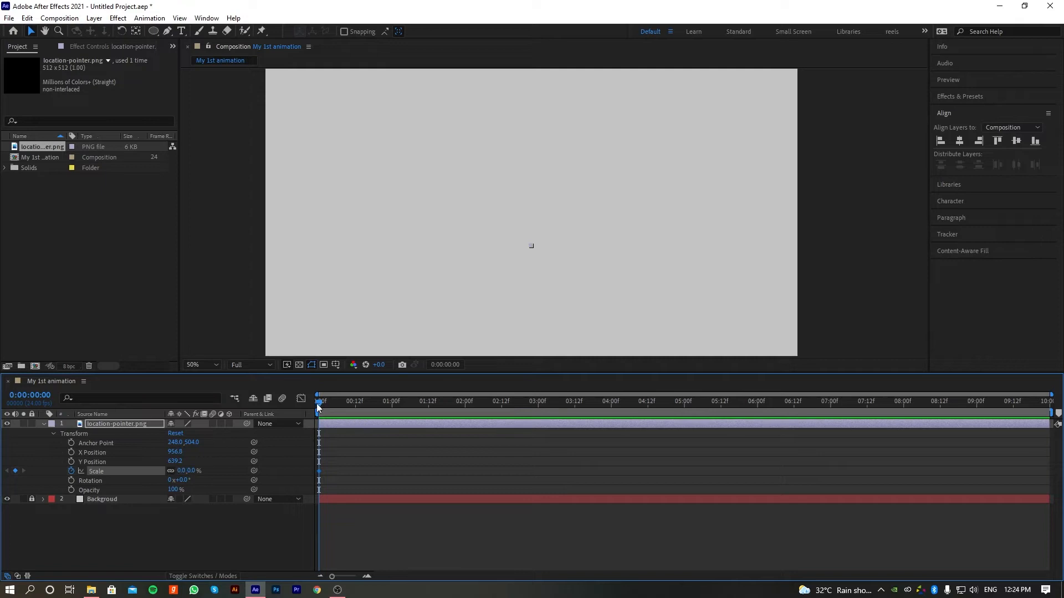
# Add a Scale keyframe of 40% at 0:00:01:00 on the location pointer layer
pyautogui.moveTo(320, 404); pyautogui.dragTo(390, 409)
pyautogui.click(191, 471)
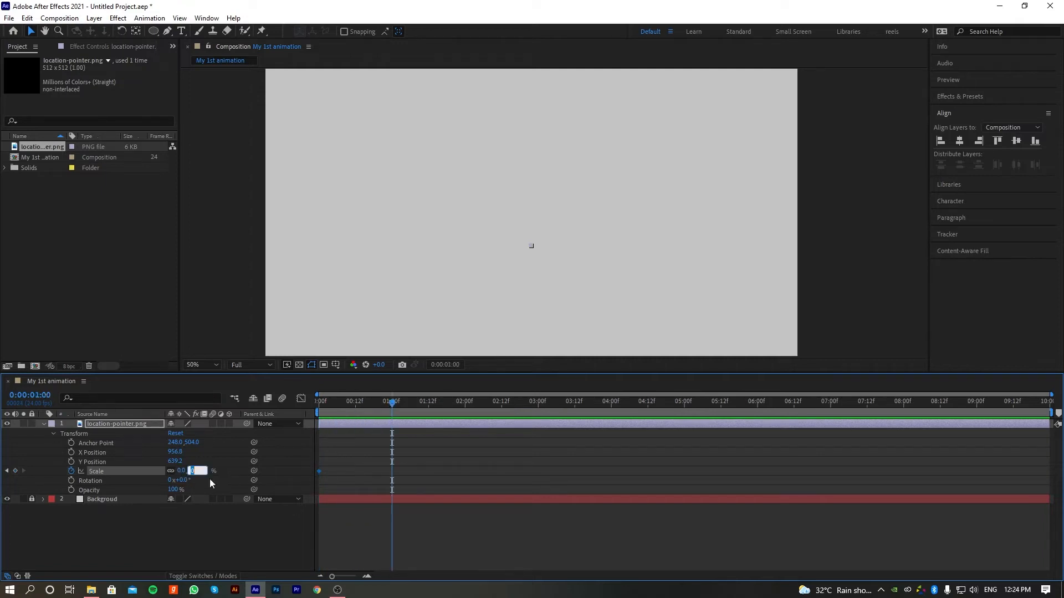
pyautogui.write('40')
pyautogui.press('Return')
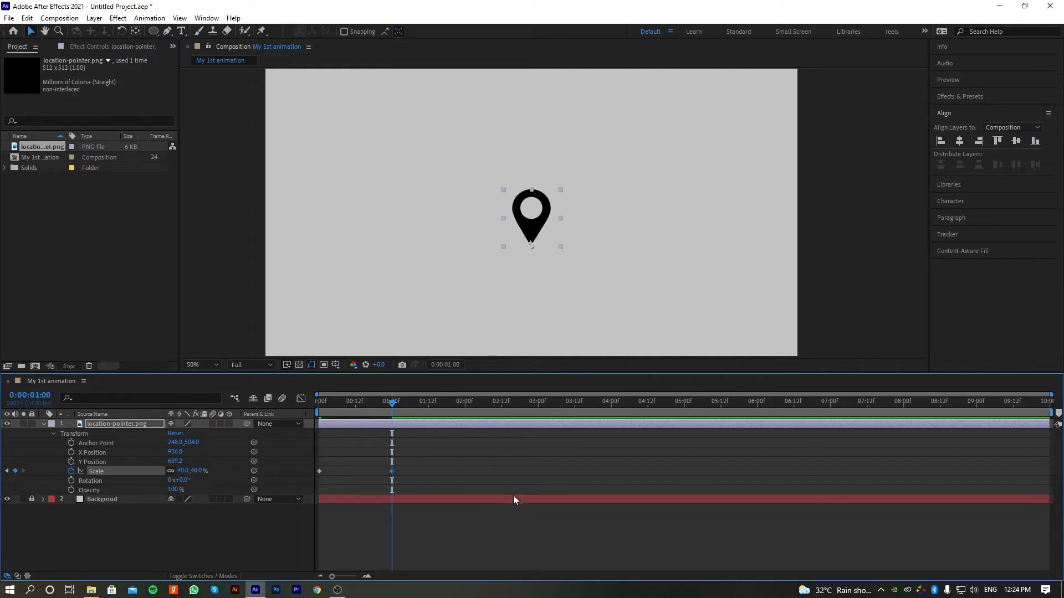
# Play the location pointer's scale animation from the start of the composition
pyautogui.moveTo(392, 409); pyautogui.dragTo(307, 413)
pyautogui.click(356, 448)
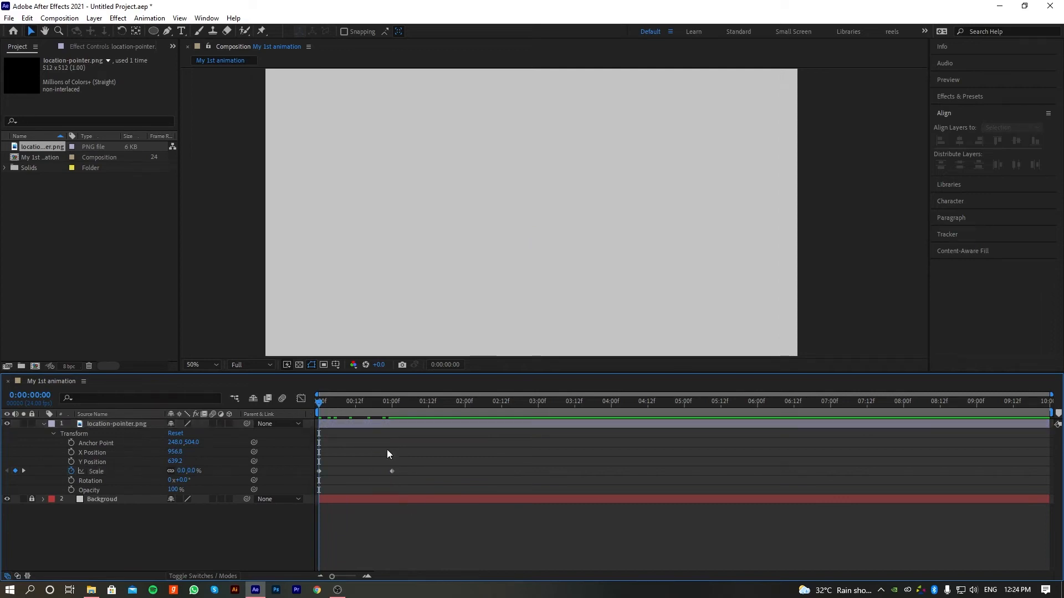
pyautogui.press('space')
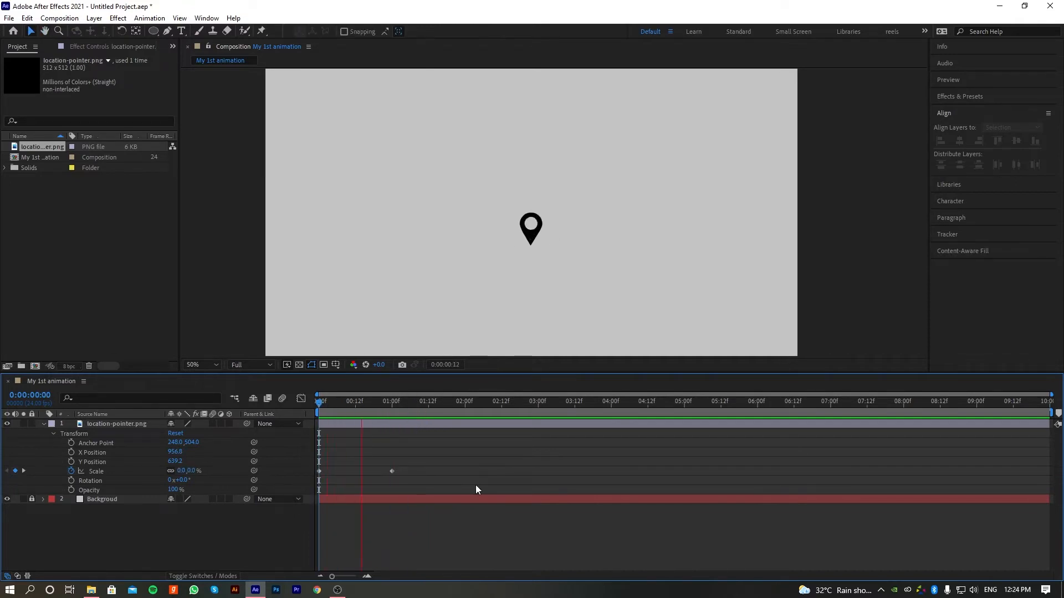
# Try shifting the location-pointer.png layer along the timeline, and return its start to 0:00:00:00
pyautogui.click(388, 424)
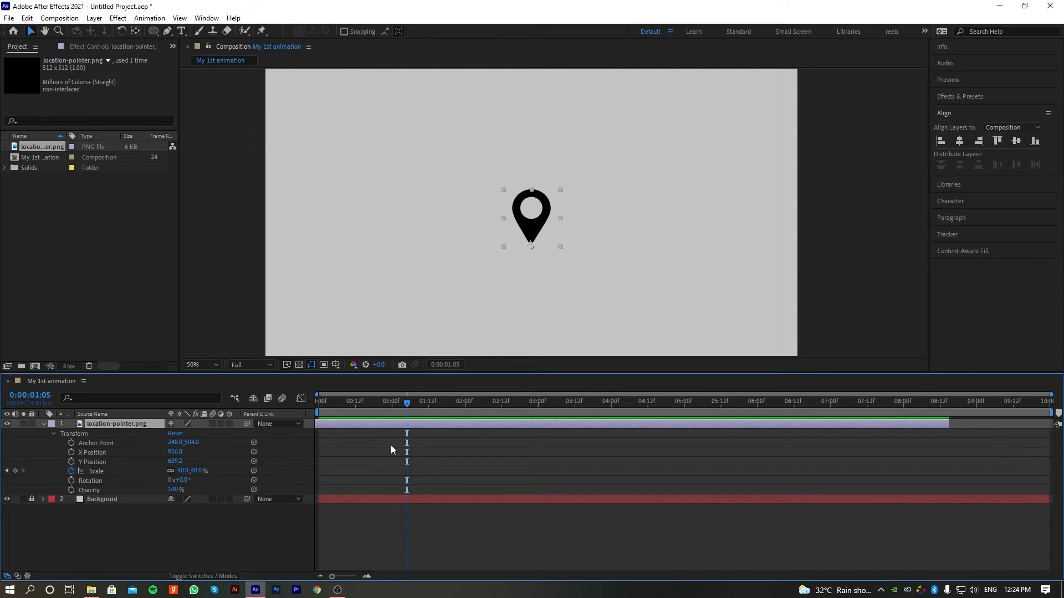
pyautogui.moveTo(408, 425); pyautogui.dragTo(523, 427)
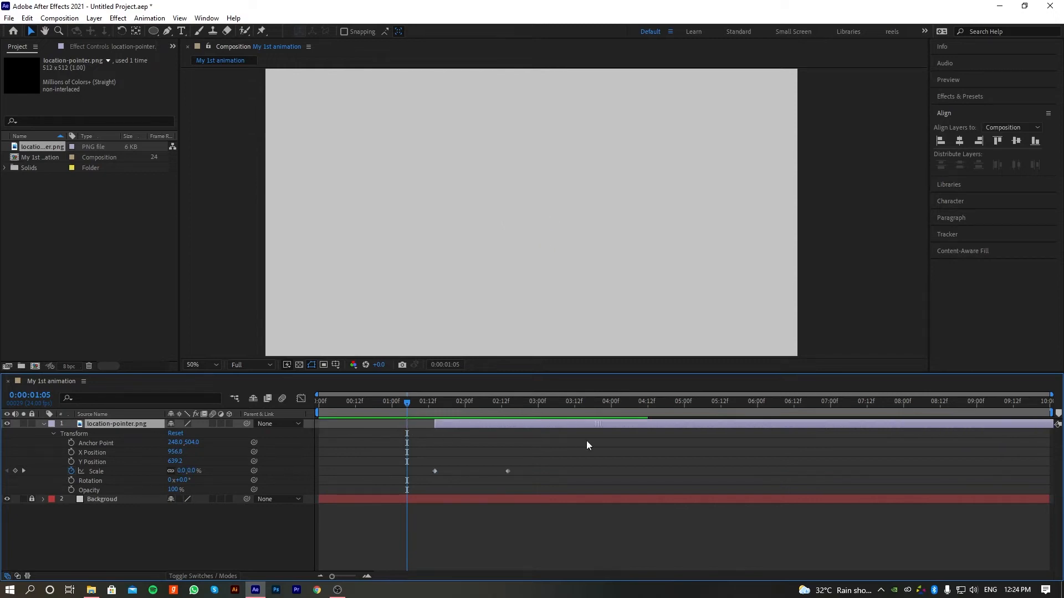
pyautogui.moveTo(588, 445); pyautogui.dragTo(491, 430)
pyautogui.moveTo(408, 404); pyautogui.dragTo(353, 425)
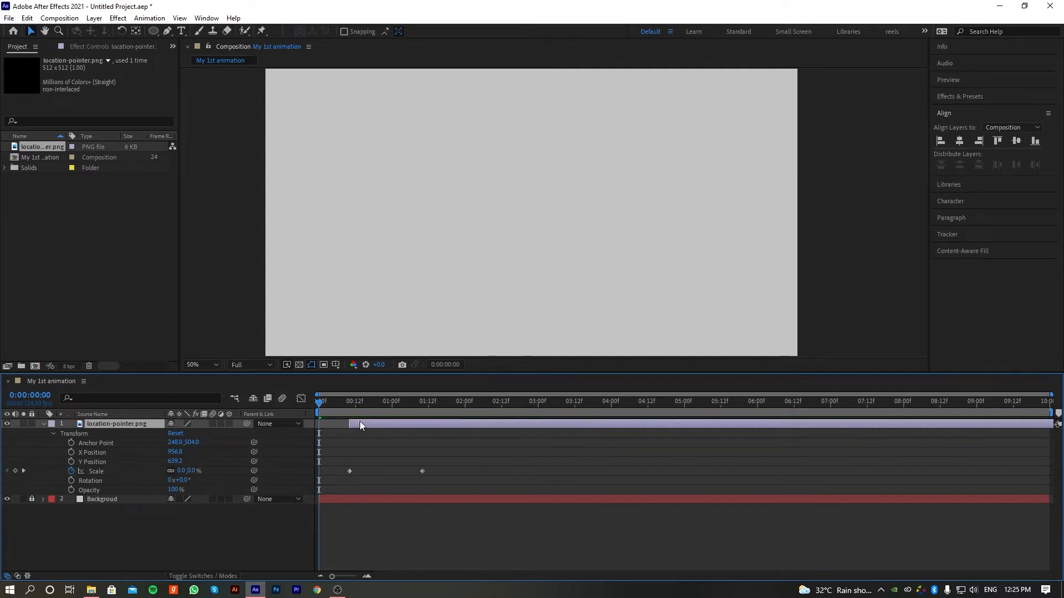
pyautogui.moveTo(358, 421); pyautogui.dragTo(319, 404)
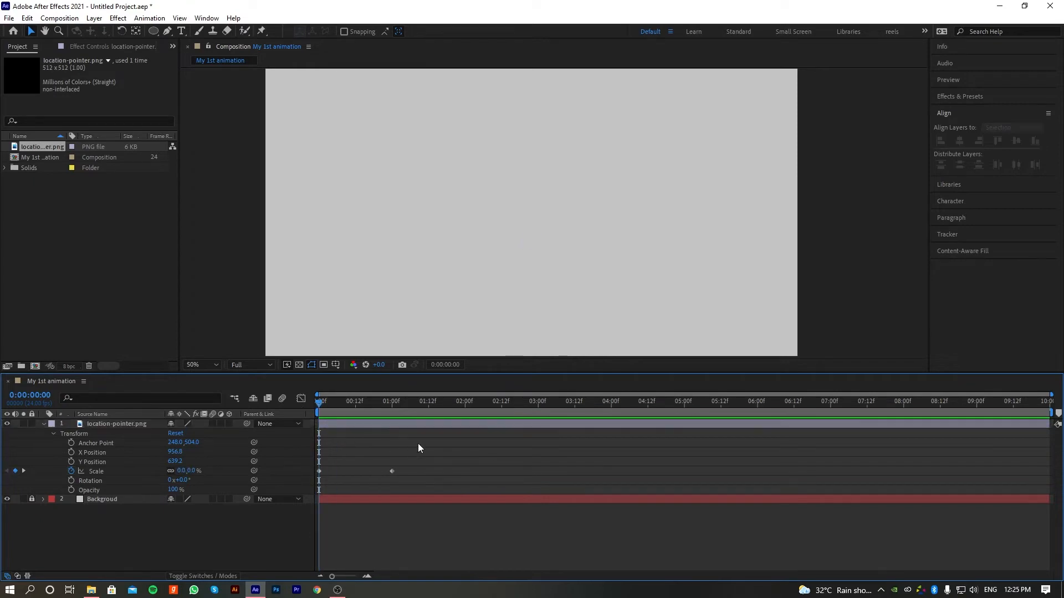
# Replay the pointer's growth from the first frame, stopping and restarting the playback
pyautogui.moveTo(333, 411)
pyautogui.mouseDown()
pyautogui.moveTo(300, 414)
pyautogui.moveTo(351, 409)
pyautogui.moveTo(324, 401)
pyautogui.moveTo(395, 408)
pyautogui.moveTo(307, 409)
pyautogui.moveTo(370, 411)
pyautogui.moveTo(316, 411)
pyautogui.mouseUp()
pyautogui.click(456, 474)
pyautogui.press('space')
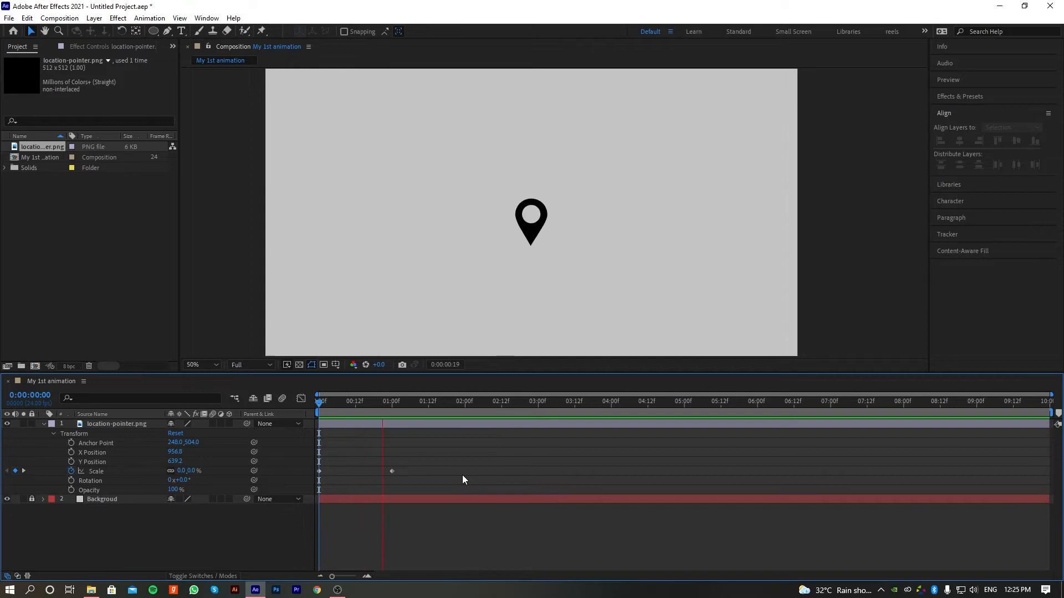
pyautogui.press('space')
pyautogui.press('space')
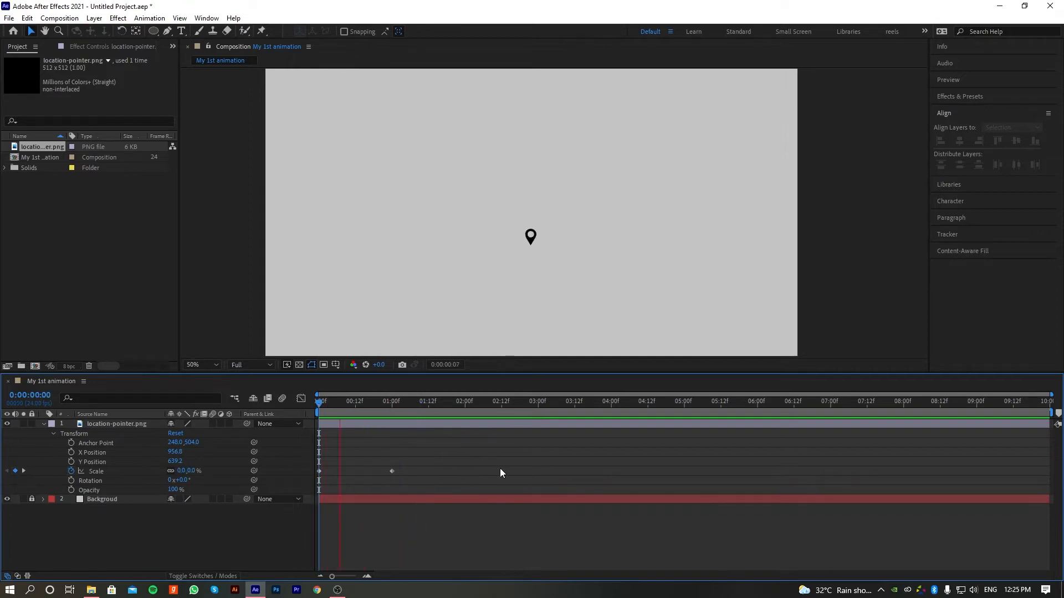
pyautogui.press('space')
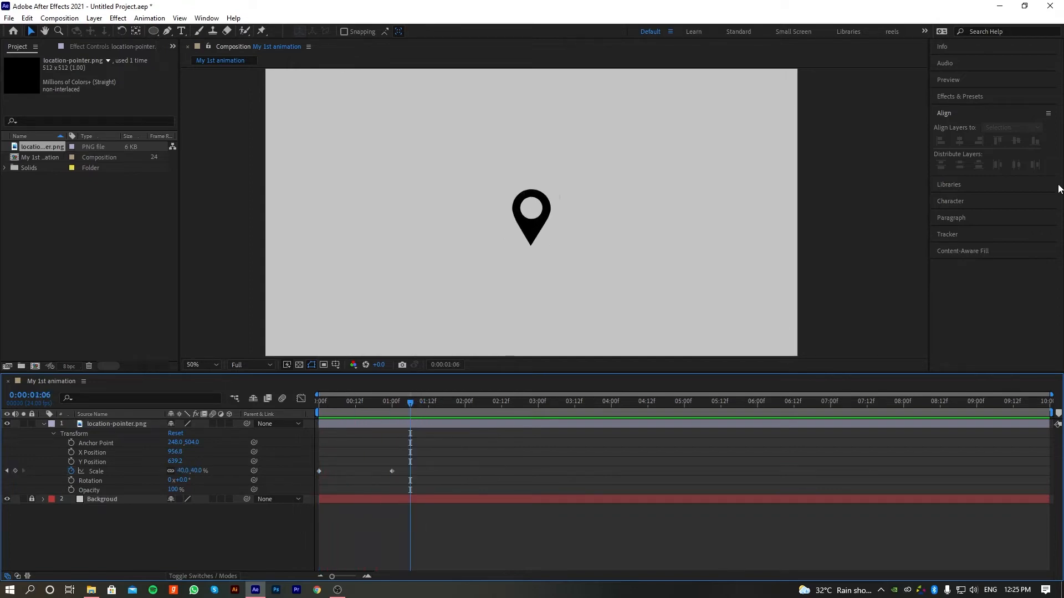
# Show the Preview playback controls and play the scale animation repeatedly from the first frame
pyautogui.click(952, 78)
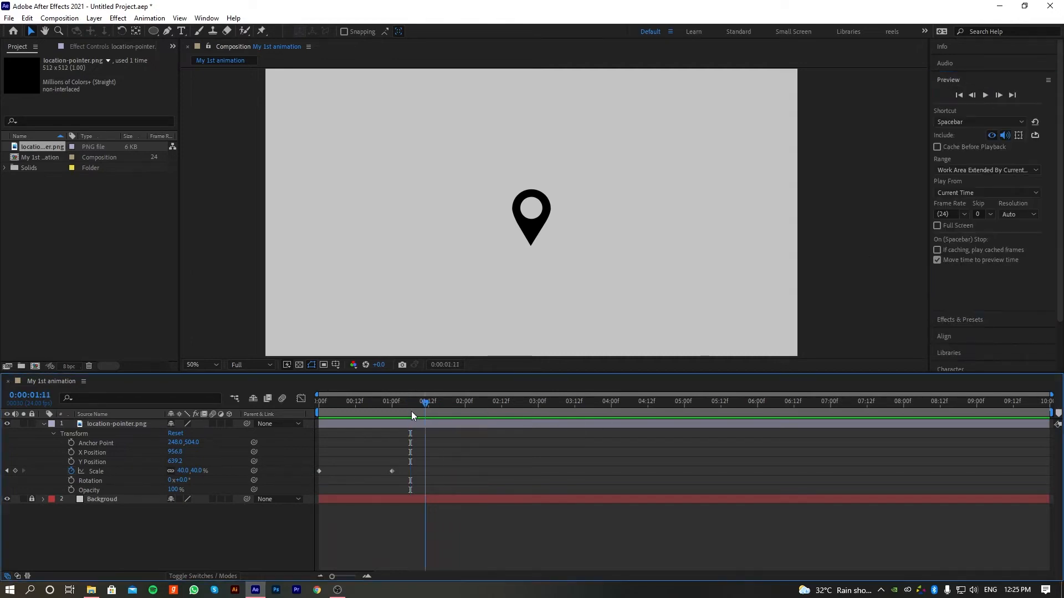
pyautogui.moveTo(411, 411); pyautogui.dragTo(318, 408)
pyautogui.click(985, 95)
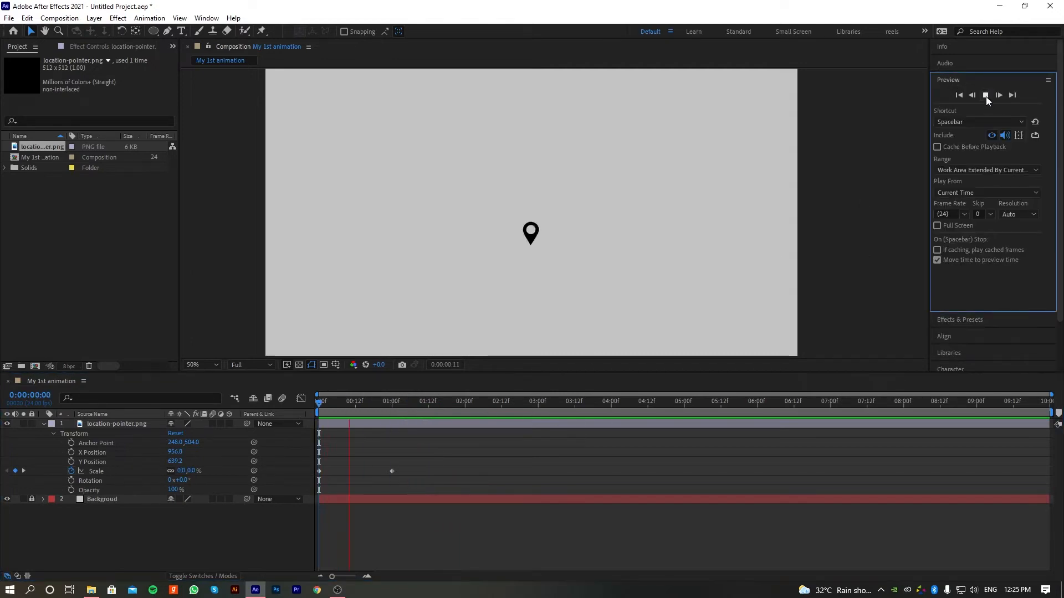
pyautogui.moveTo(360, 404); pyautogui.dragTo(317, 414)
pyautogui.press('space')
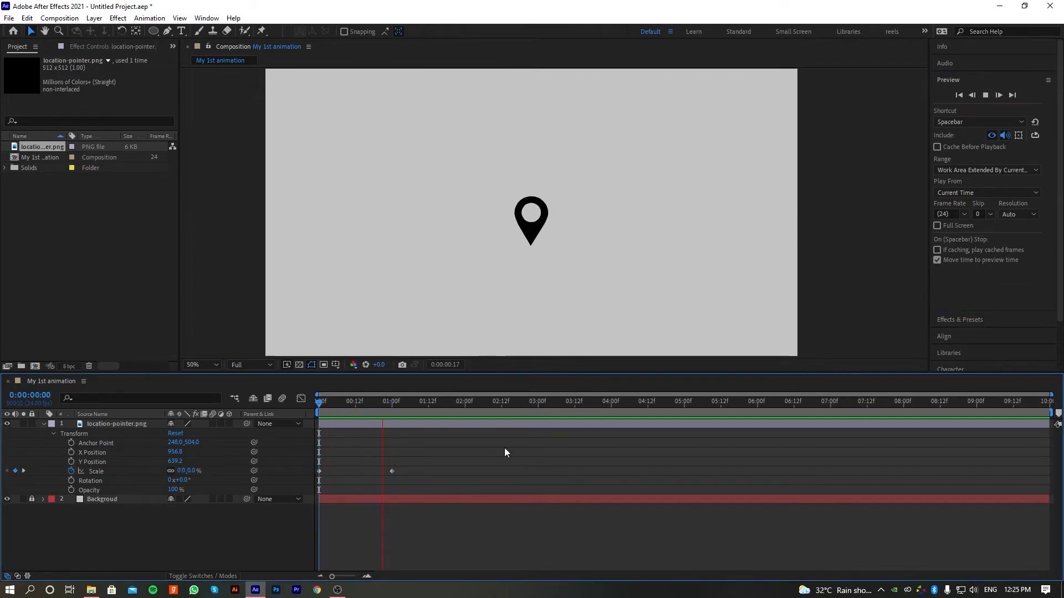
pyautogui.click(534, 208)
pyautogui.moveTo(429, 404); pyautogui.dragTo(319, 407)
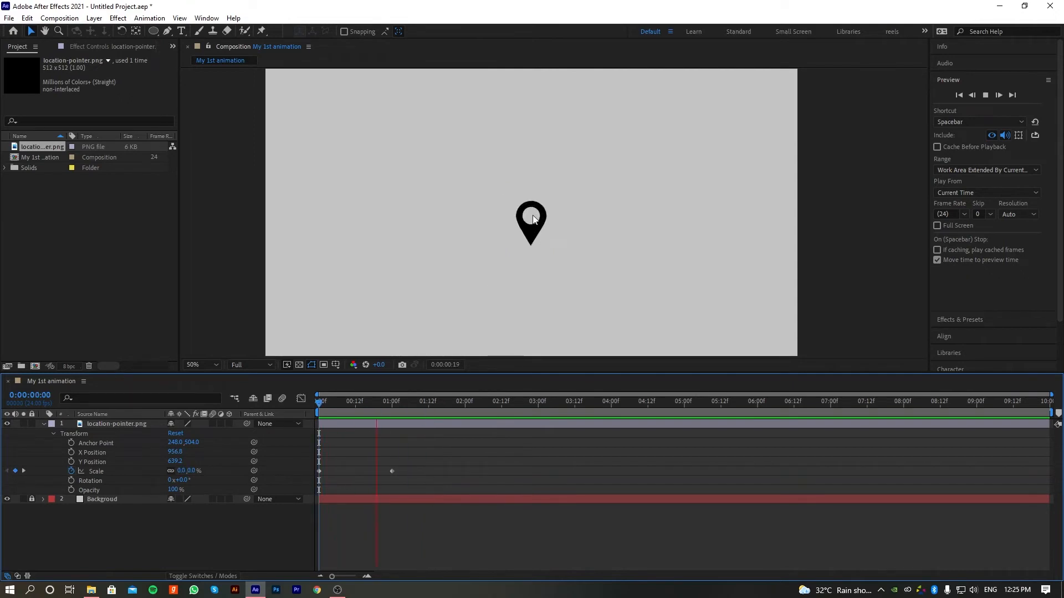
pyautogui.moveTo(460, 400); pyautogui.dragTo(306, 430)
# Examine the pointer's interpolated Scale between the two keyframes by scrubbing to 0:00:00:12 and back to 0:00:01:00
pyautogui.click(392, 424)
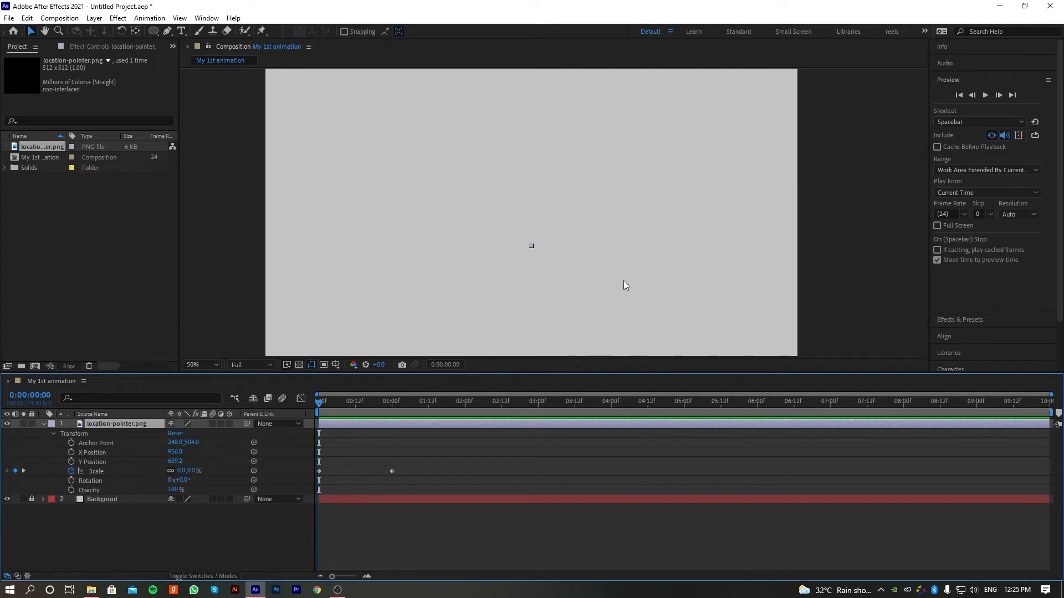
pyautogui.moveTo(336, 403); pyautogui.dragTo(391, 408)
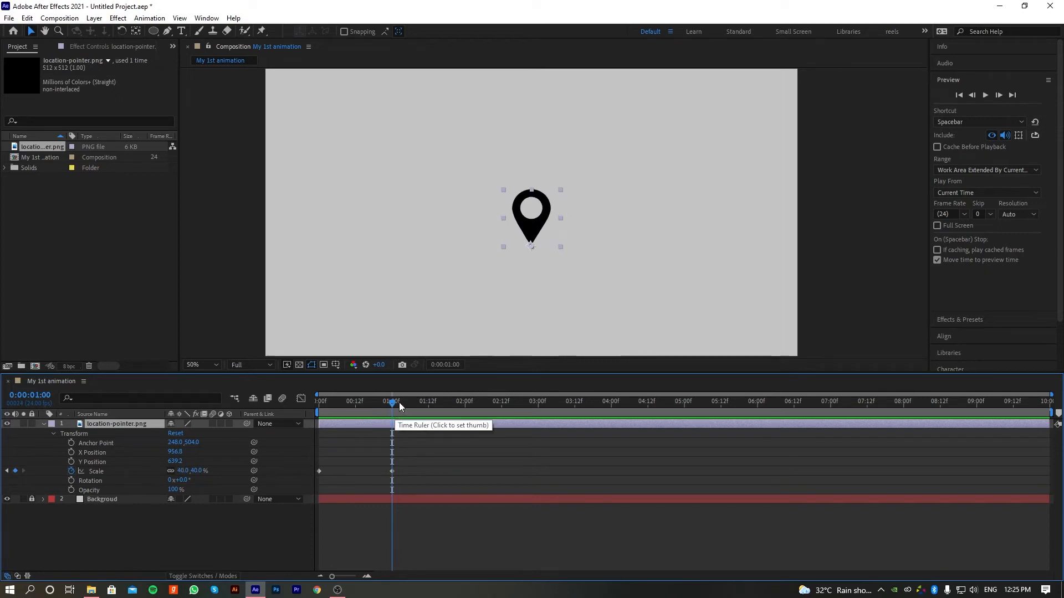
pyautogui.moveTo(395, 408); pyautogui.dragTo(349, 407)
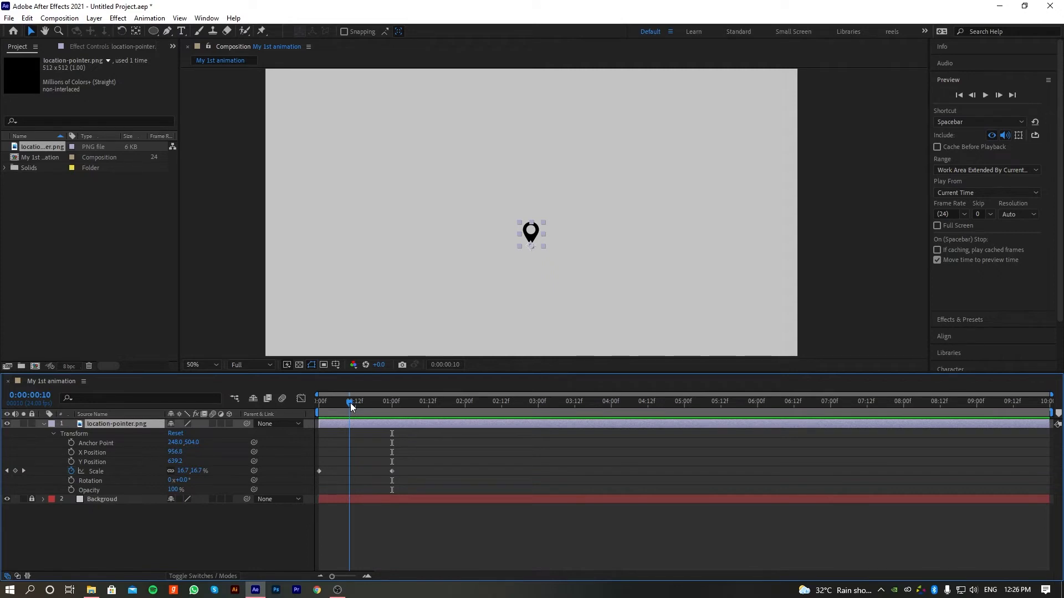
pyautogui.moveTo(351, 403); pyautogui.dragTo(356, 407)
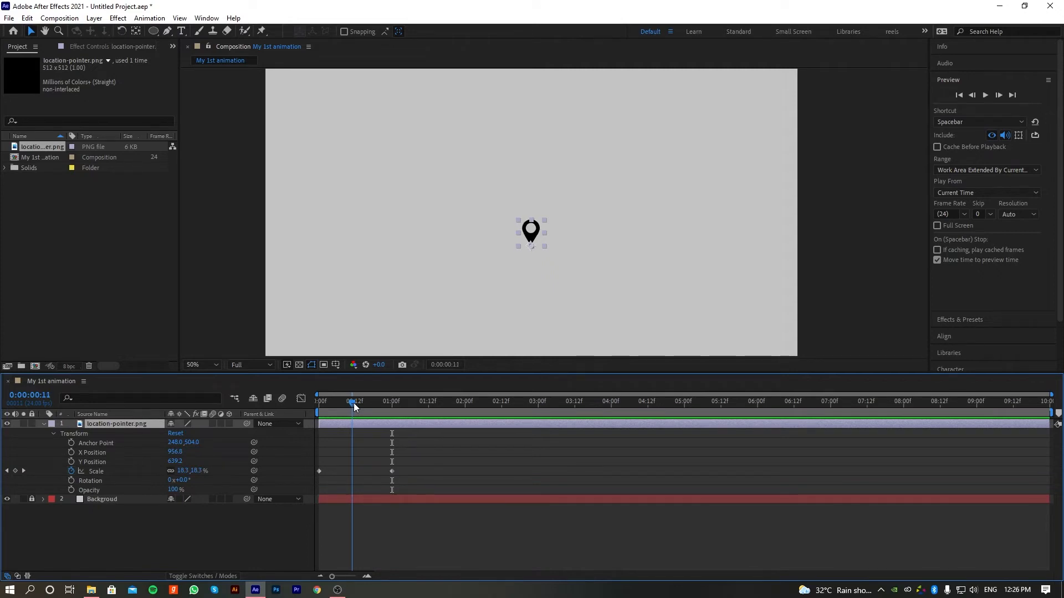
pyautogui.moveTo(355, 407)
pyautogui.mouseDown()
pyautogui.moveTo(307, 414)
pyautogui.moveTo(332, 400)
pyautogui.moveTo(381, 406)
pyautogui.moveTo(307, 413)
pyautogui.moveTo(356, 405)
pyautogui.mouseUp()
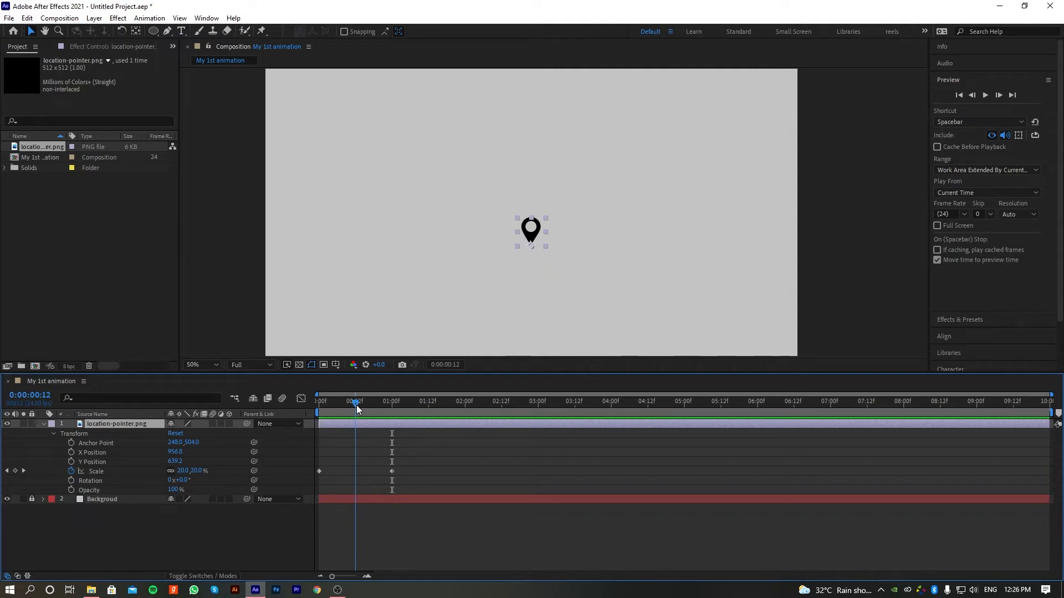
pyautogui.moveTo(357, 409); pyautogui.dragTo(393, 423)
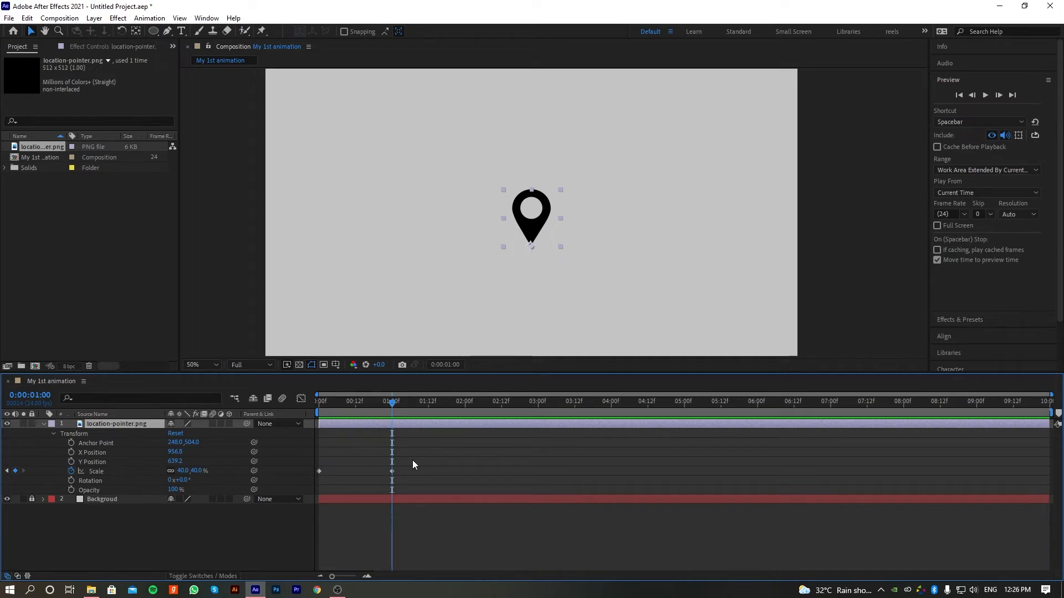
# Apply Easy Ease to both Scale keyframes of the location-pointer.png layer
pyautogui.click(430, 461)
pyautogui.moveTo(440, 462); pyautogui.dragTo(311, 478)
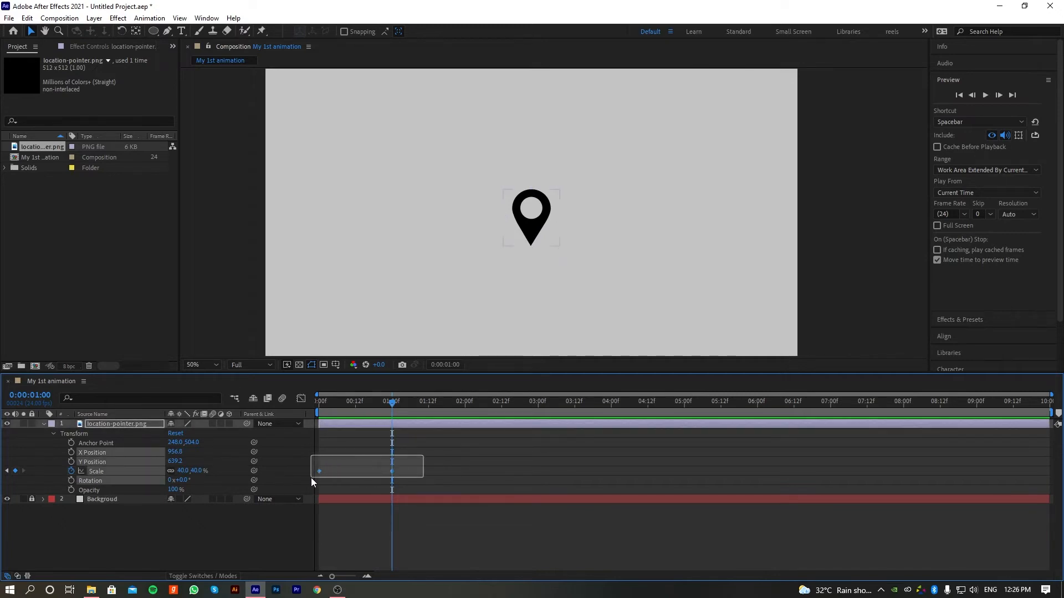
pyautogui.rightClick(391, 470)
pyautogui.moveTo(463, 461)
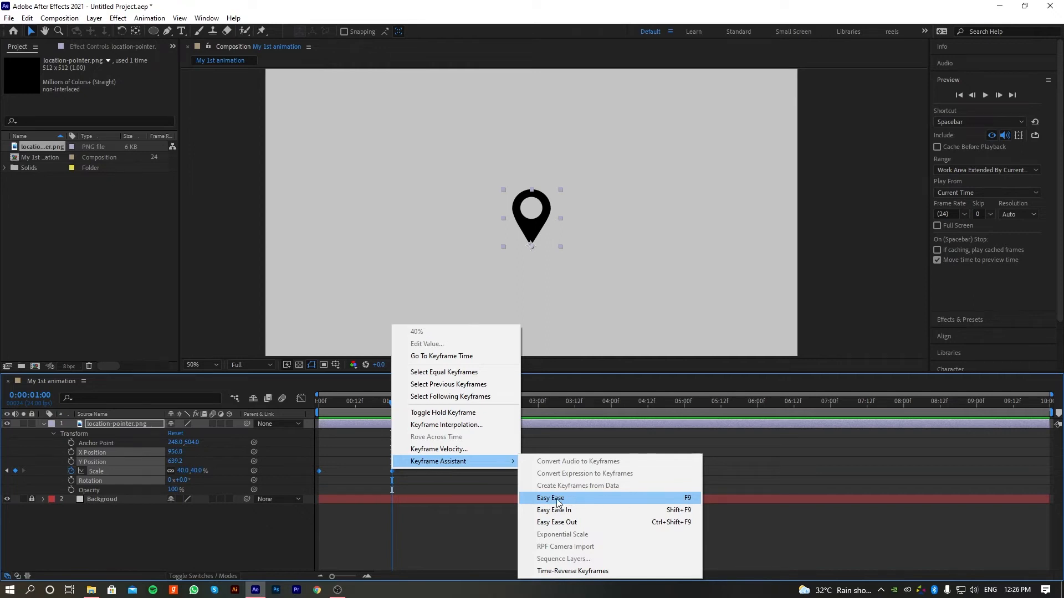
pyautogui.click(616, 497)
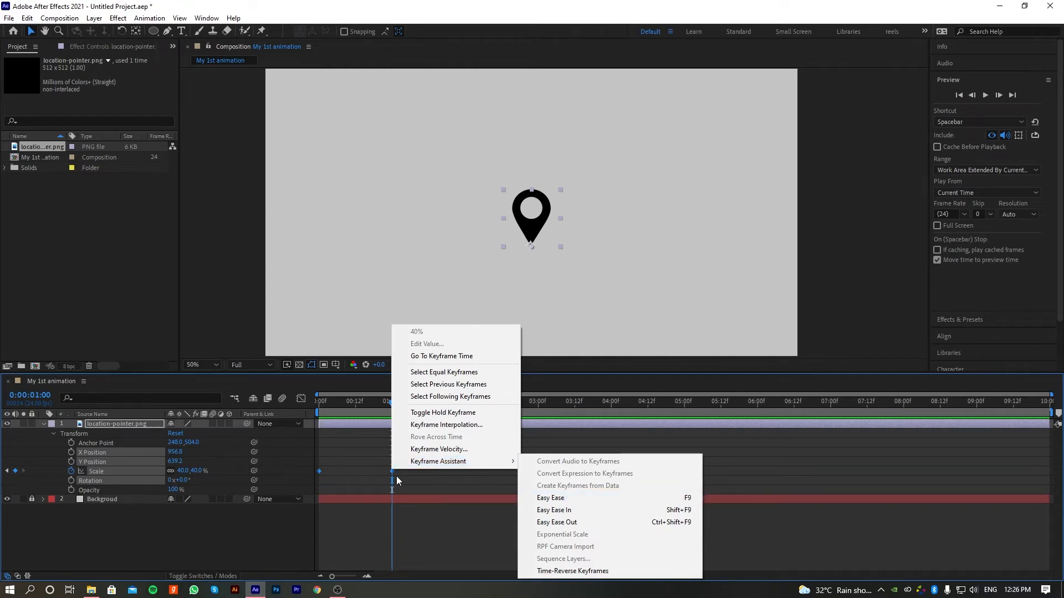
pyautogui.moveTo(404, 466); pyautogui.dragTo(312, 475)
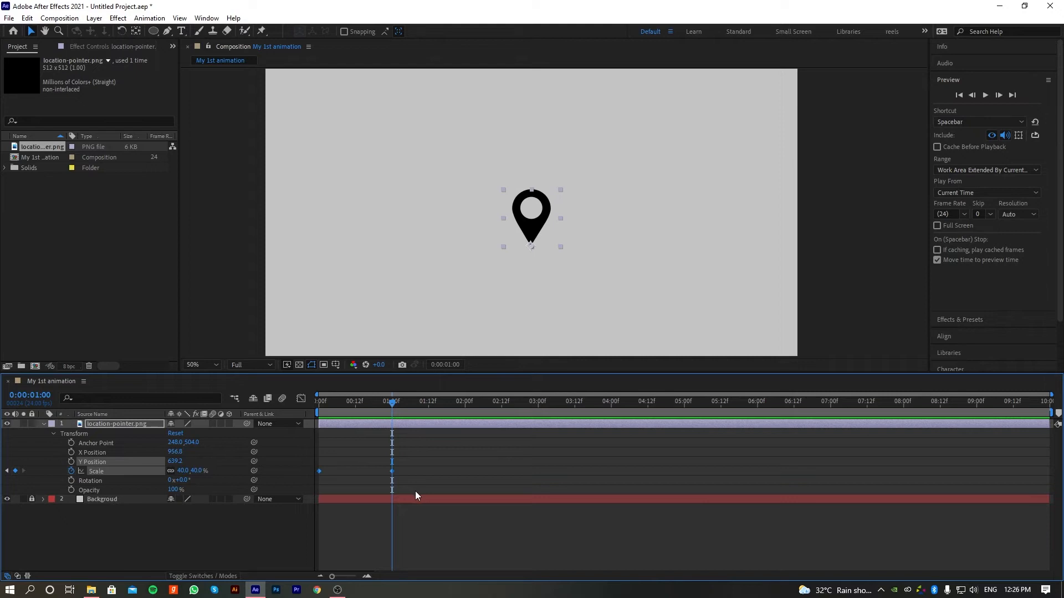
# Play the eased pointer growth from the first frame, stop it, and return to 0:00:00:00
pyautogui.moveTo(392, 405); pyautogui.dragTo(308, 412)
pyautogui.click(491, 482)
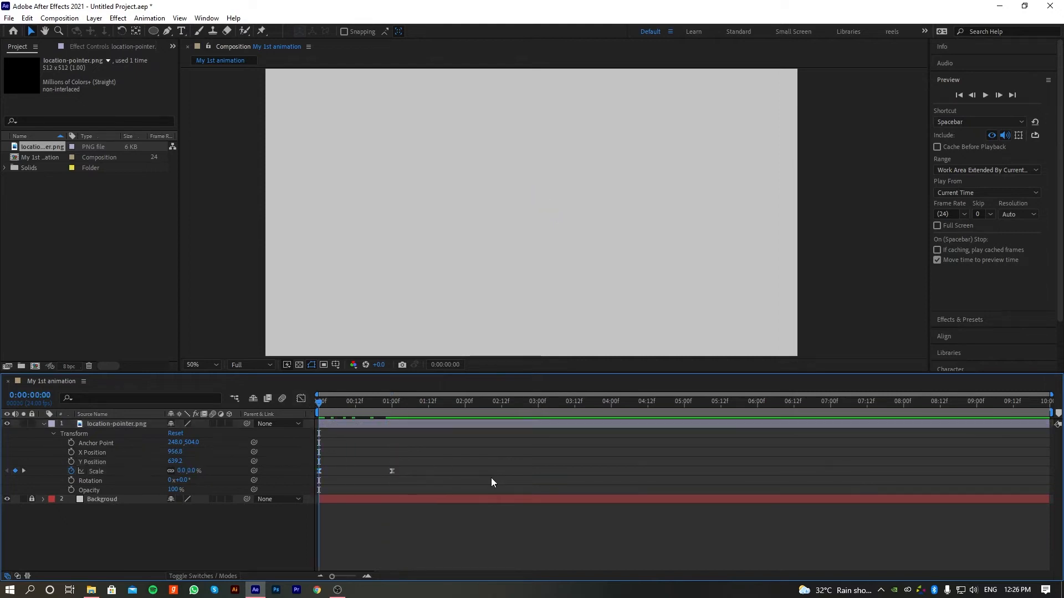
pyautogui.press('space')
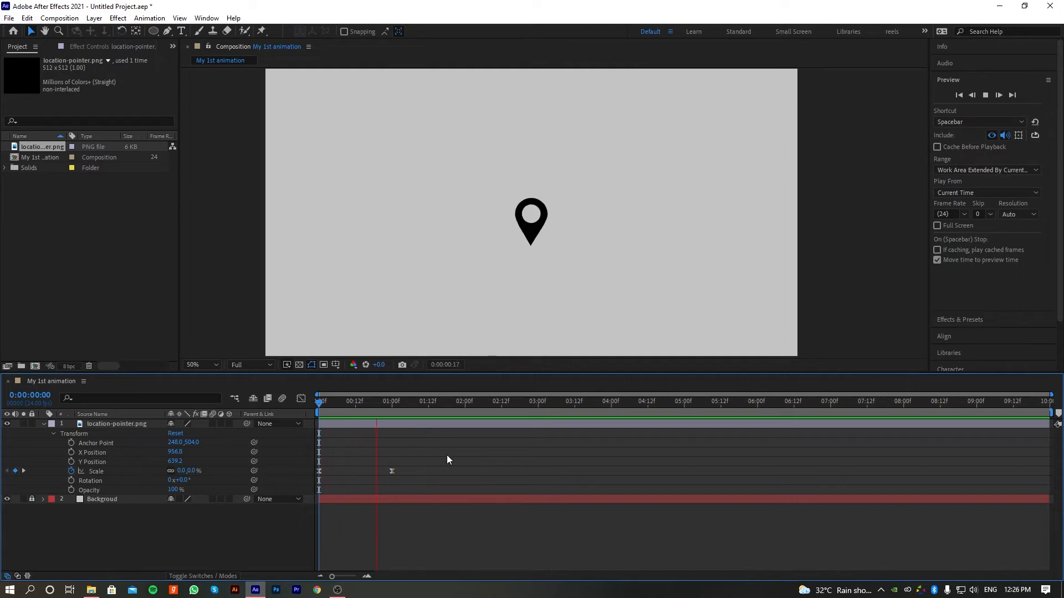
pyautogui.press('space')
pyautogui.moveTo(417, 404); pyautogui.dragTo(270, 436)
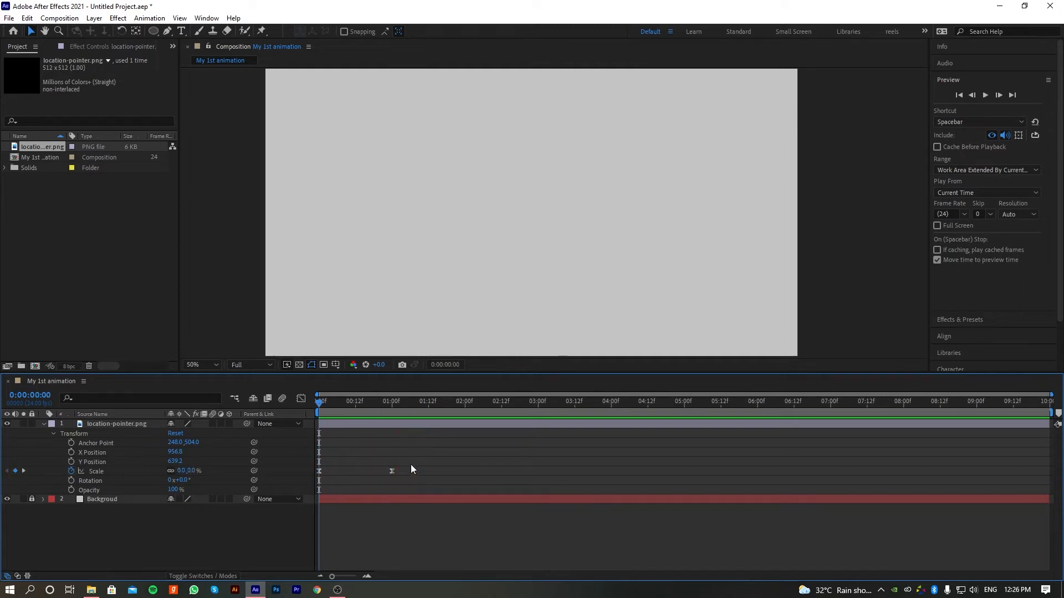
# Revert both eased Scale keyframes to linear interpolation
pyautogui.moveTo(411, 464); pyautogui.dragTo(311, 482)
pyautogui.moveTo(411, 466); pyautogui.dragTo(306, 475)
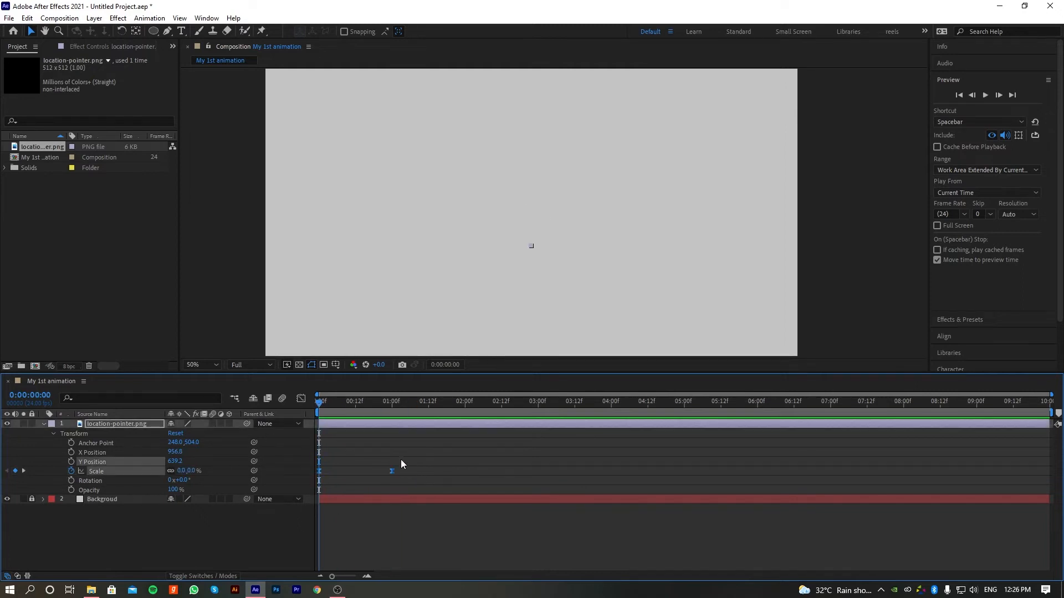
pyautogui.moveTo(398, 464); pyautogui.dragTo(314, 473)
pyautogui.moveTo(412, 465); pyautogui.dragTo(319, 475)
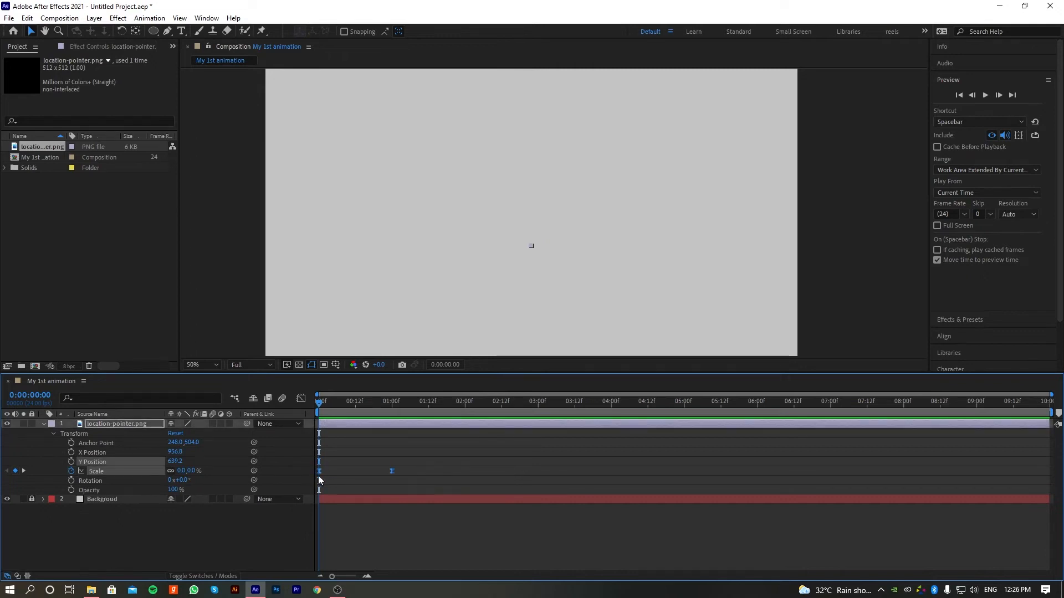
pyautogui.moveTo(395, 470); pyautogui.dragTo(316, 475)
pyautogui.click(390, 476)
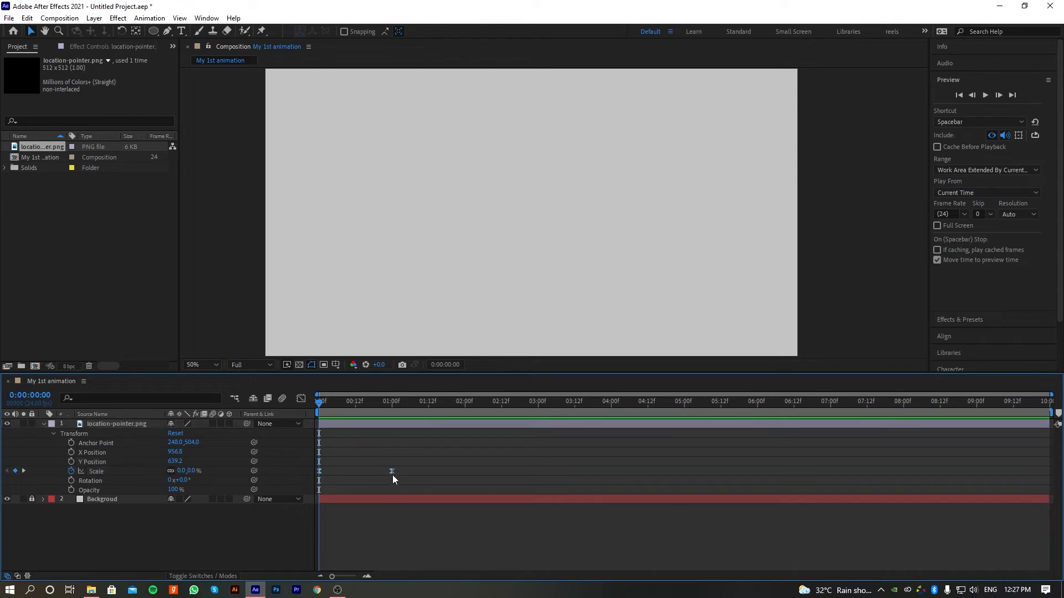
pyautogui.moveTo(398, 468); pyautogui.dragTo(317, 474)
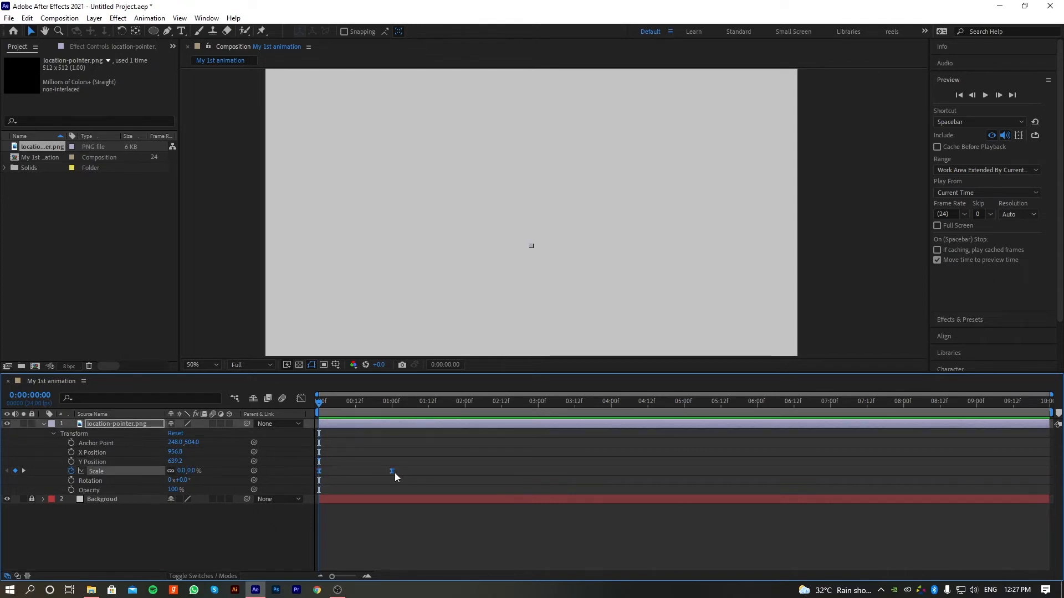
pyautogui.moveTo(411, 467); pyautogui.dragTo(317, 473)
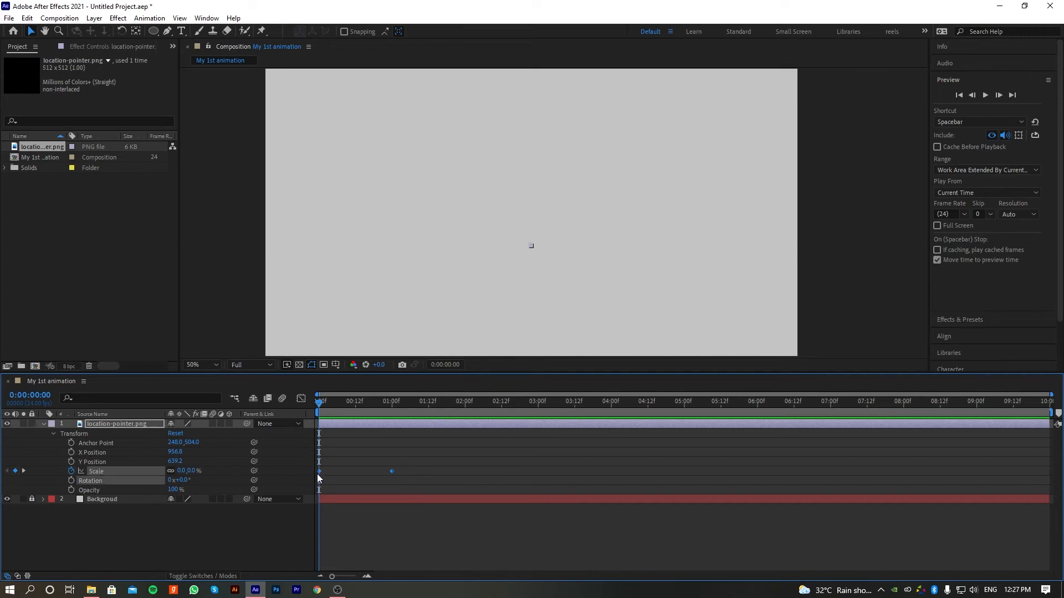
pyautogui.moveTo(406, 470); pyautogui.dragTo(320, 475)
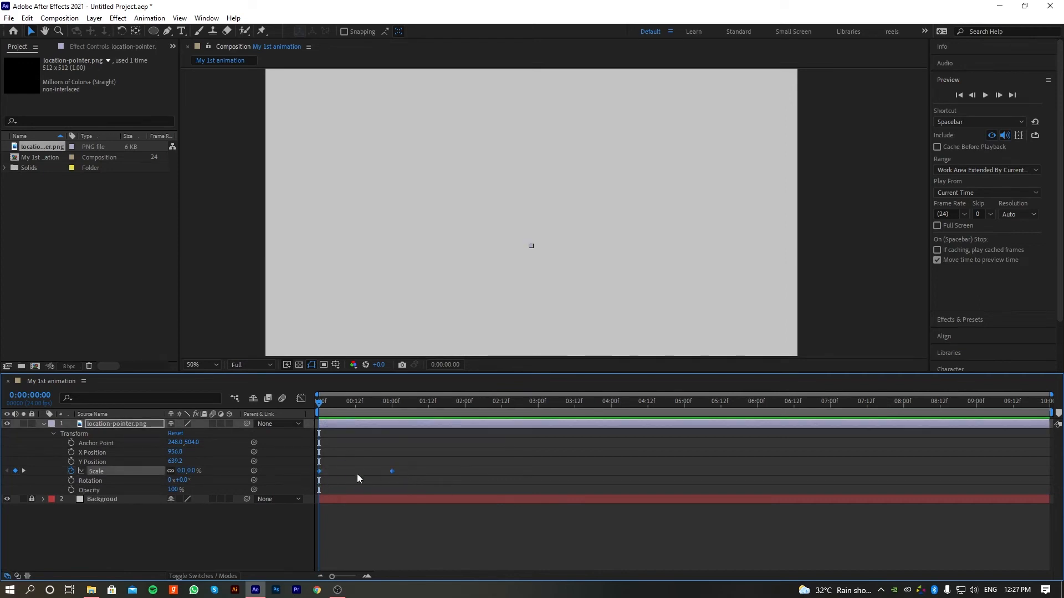
# Examine the two linear Scale keyframes and their speed curve in the Graph Editor, and return to the layer bars
pyautogui.click(341, 472)
pyautogui.moveTo(330, 469); pyautogui.dragTo(315, 472)
pyautogui.moveTo(404, 468); pyautogui.dragTo(318, 474)
pyautogui.click(419, 474)
pyautogui.click(319, 472)
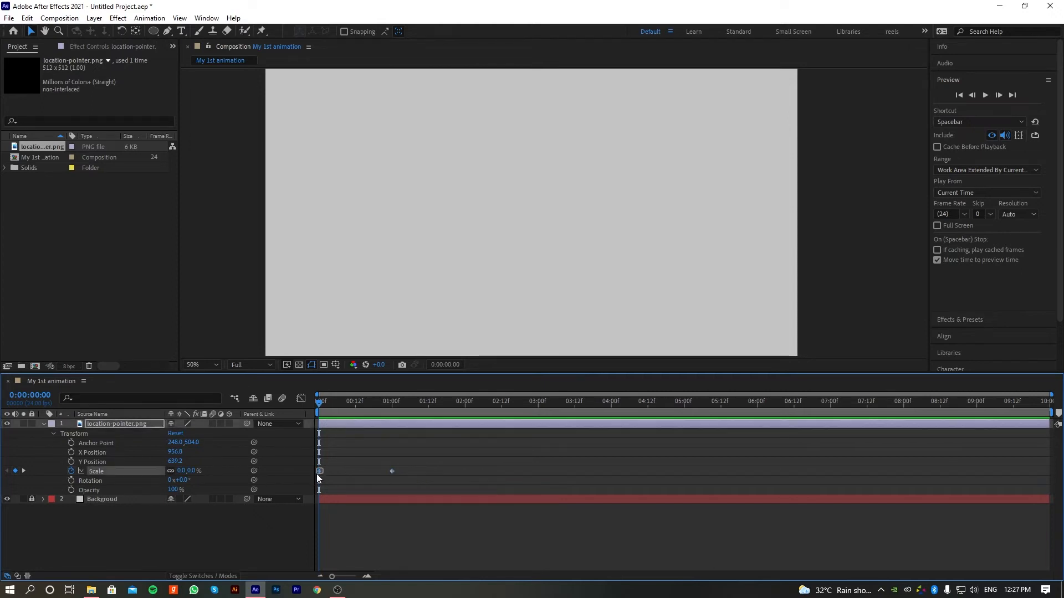
pyautogui.click(392, 473)
pyautogui.moveTo(367, 473); pyautogui.dragTo(314, 472)
pyautogui.moveTo(327, 473); pyautogui.dragTo(316, 474)
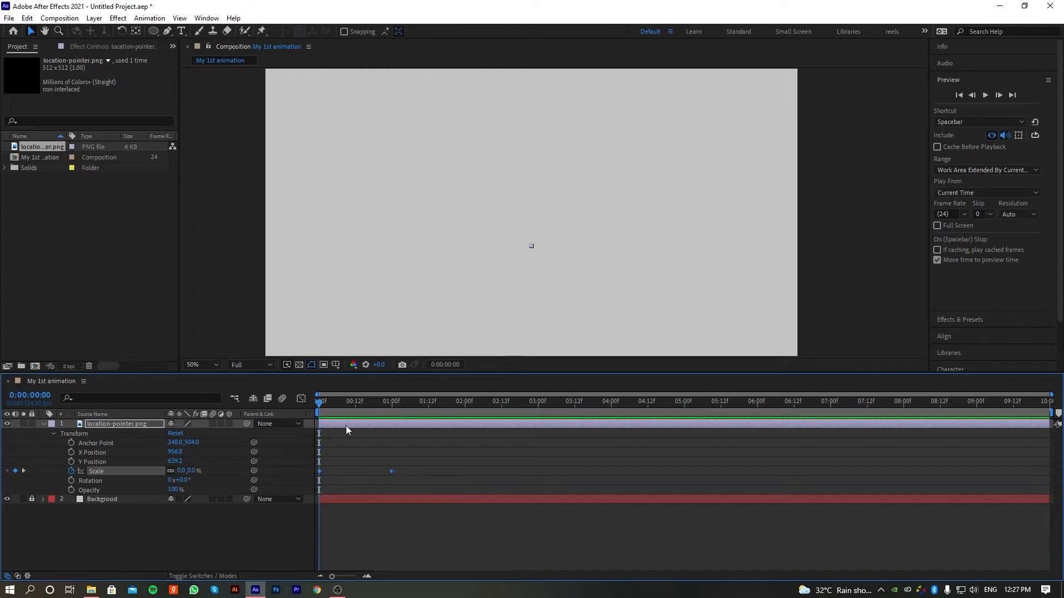
pyautogui.click(301, 399)
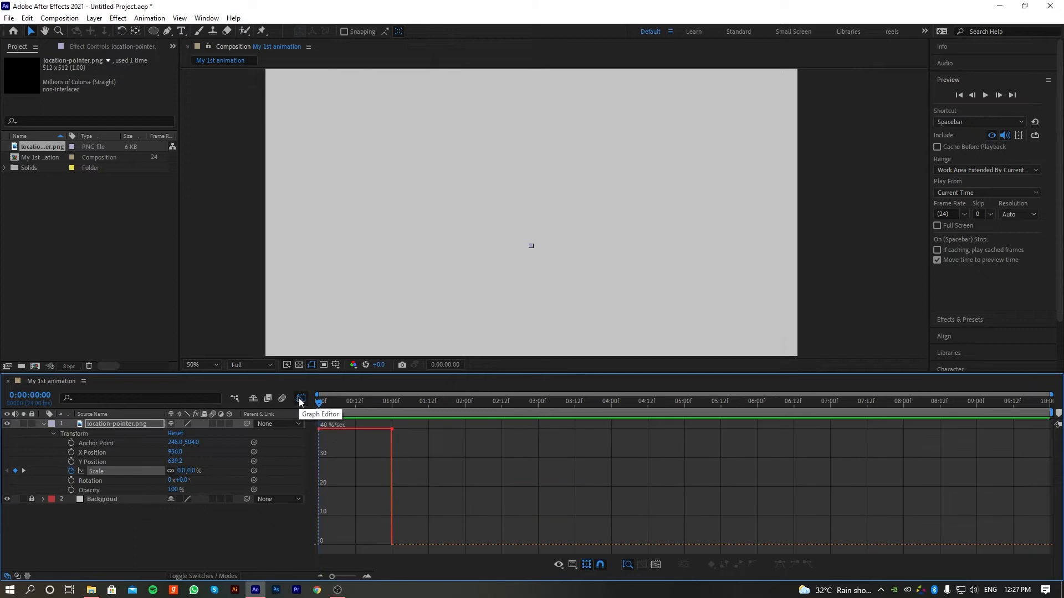
pyautogui.click(321, 427)
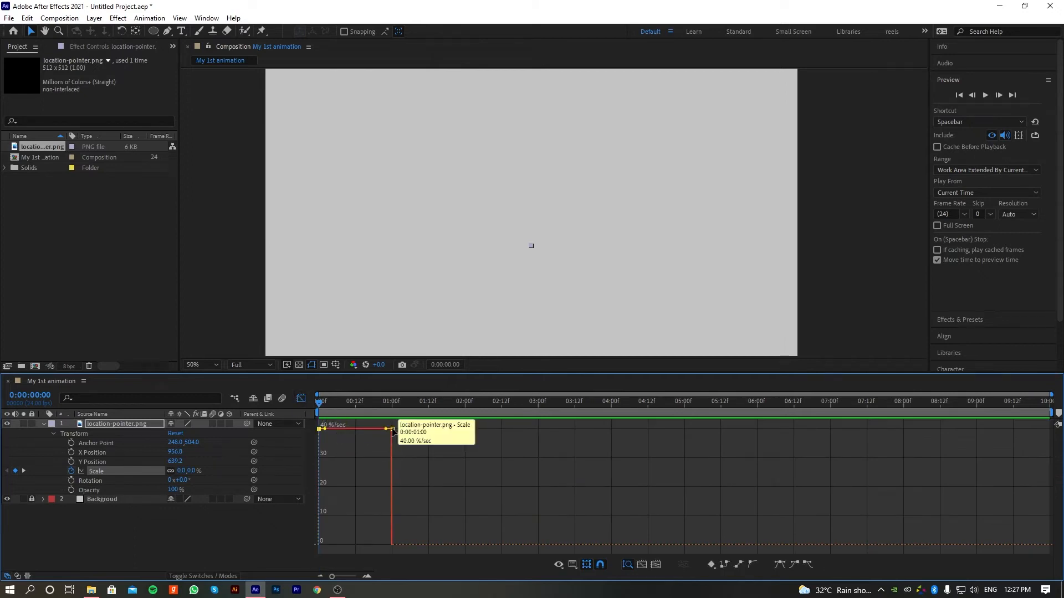
pyautogui.moveTo(401, 427); pyautogui.dragTo(315, 437)
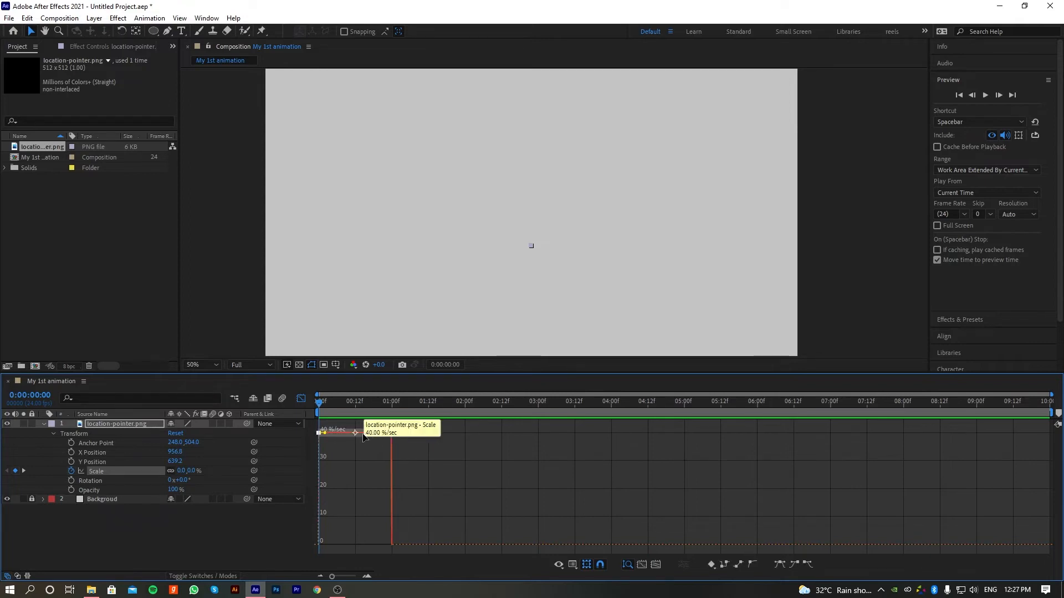
pyautogui.click(302, 399)
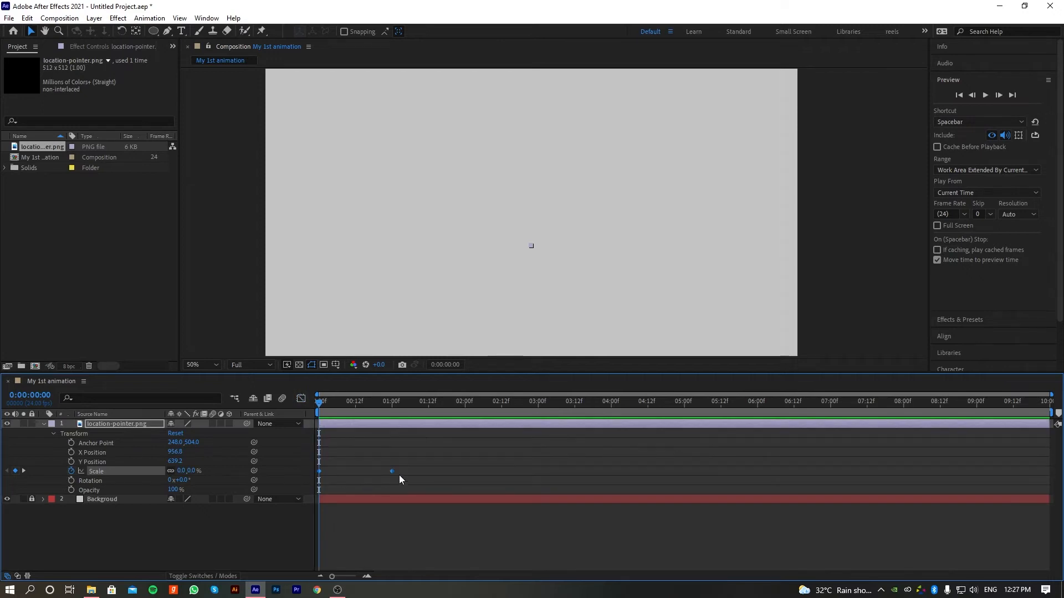
# Convert both linear Scale keyframes to Easy Ease and keep them selected
pyautogui.moveTo(405, 467); pyautogui.dragTo(323, 477)
pyautogui.press('F9')
pyautogui.moveTo(411, 467); pyautogui.dragTo(319, 479)
# Examine the eased Scale speed curve in the Graph Editor, from the start keyframe to its peak
pyautogui.click(301, 400)
pyautogui.moveTo(316, 550); pyautogui.dragTo(407, 539)
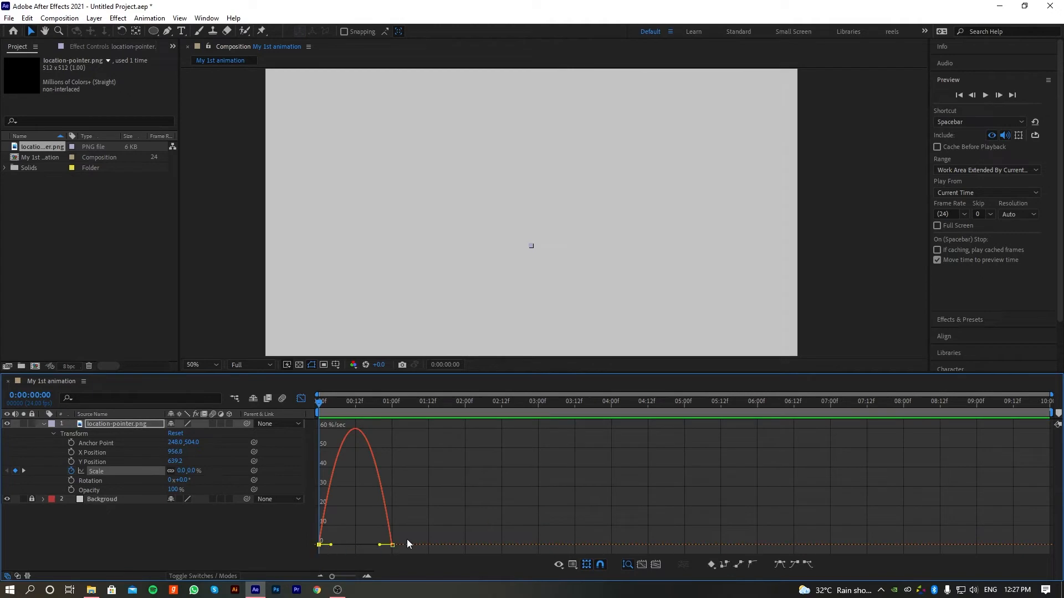
pyautogui.moveTo(318, 549); pyautogui.dragTo(410, 535)
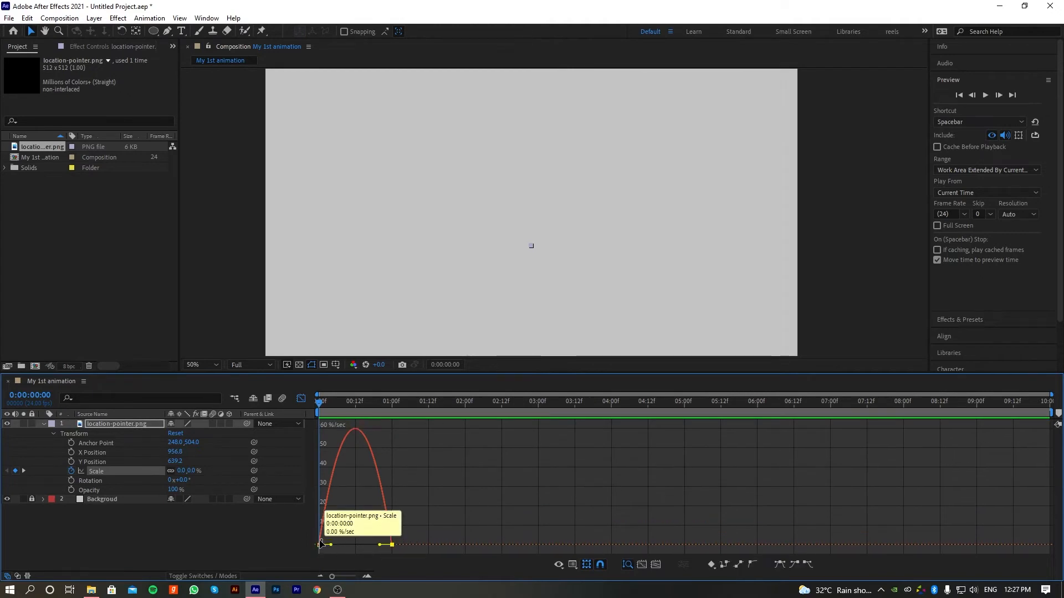
pyautogui.moveTo(332, 533); pyautogui.dragTo(318, 549)
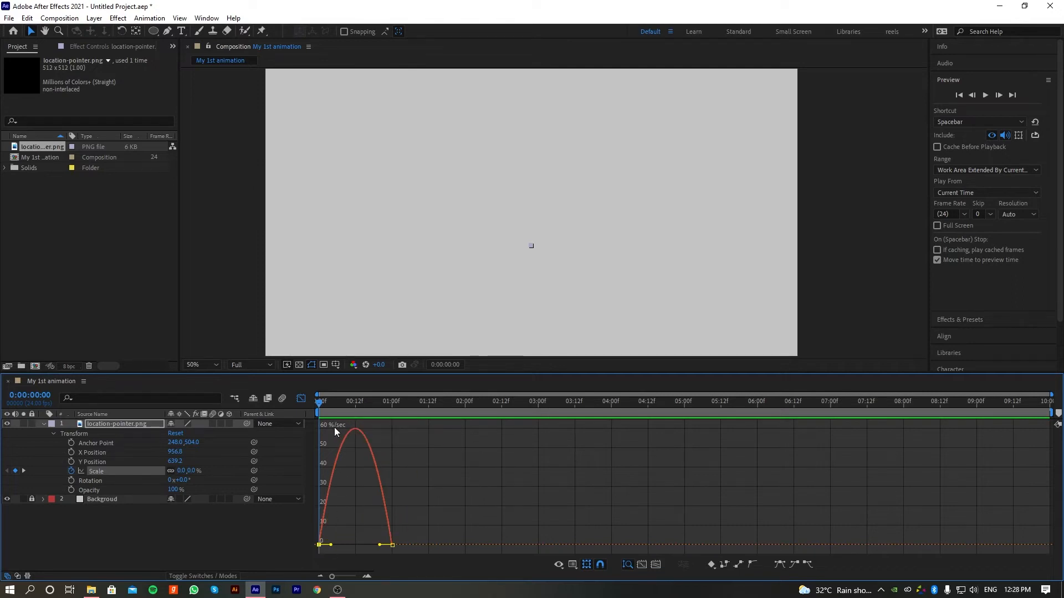
pyautogui.moveTo(355, 429)
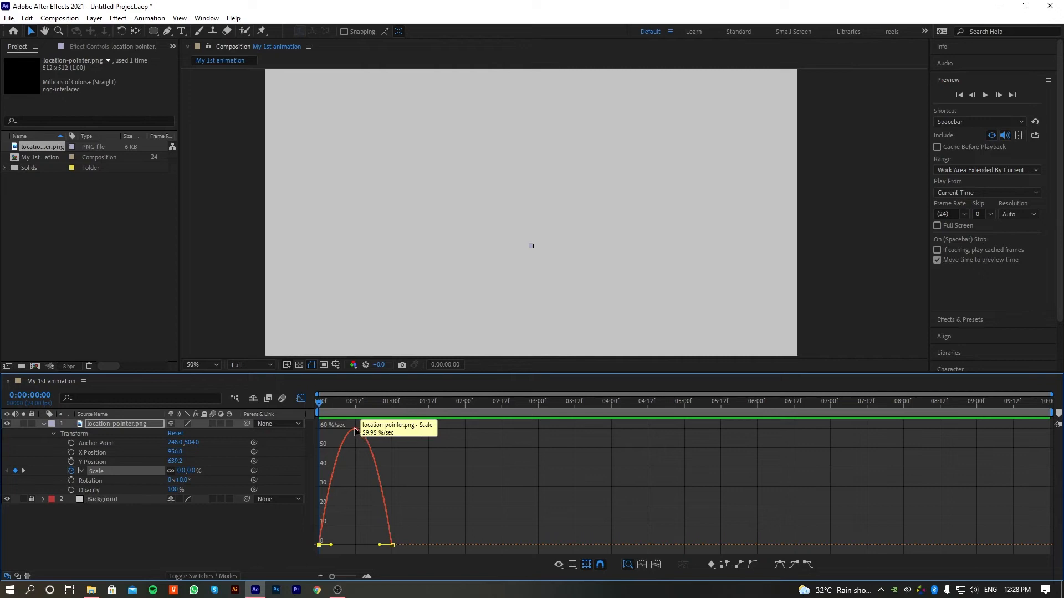
# Extend the ease handle of the 0:00:01:00 Scale keyframe back to about 0:00:00:12, and close the Graph Editor
pyautogui.click(392, 547)
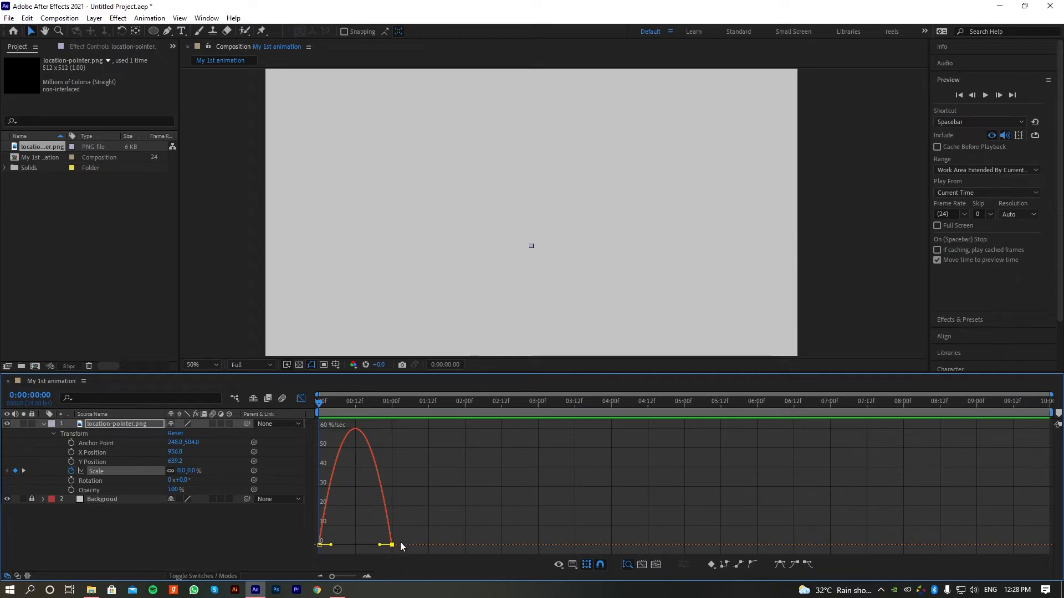
pyautogui.moveTo(334, 540); pyautogui.dragTo(314, 550)
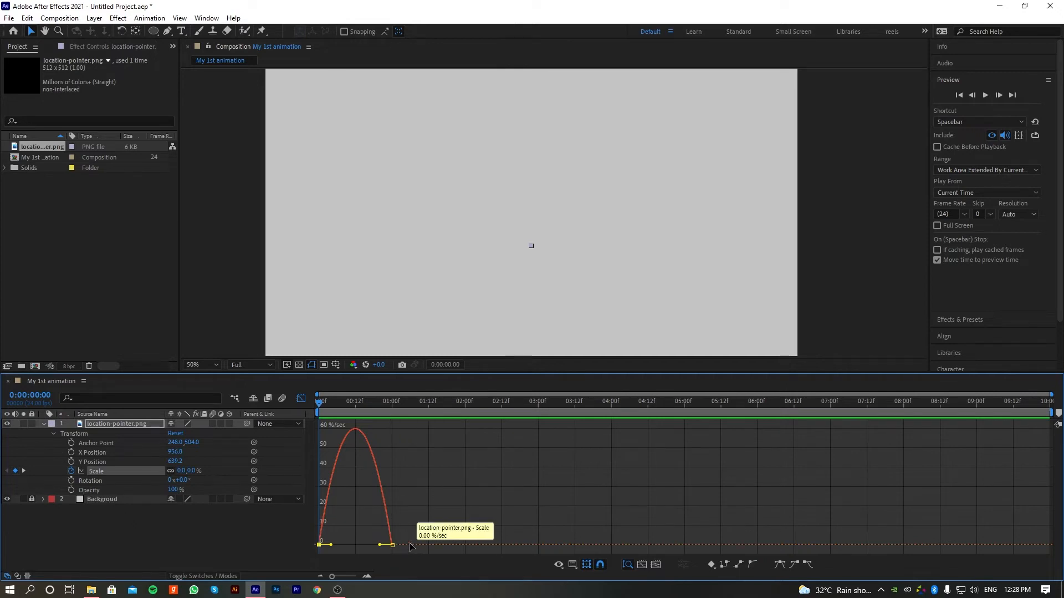
pyautogui.moveTo(404, 540); pyautogui.dragTo(355, 546)
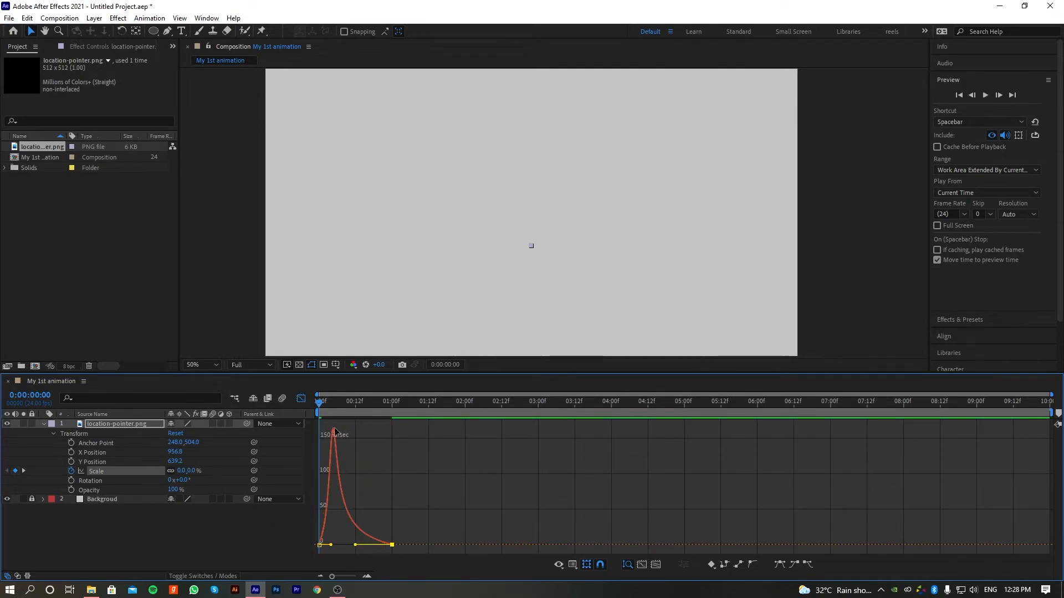
pyautogui.hotkey('shift', 'F3')
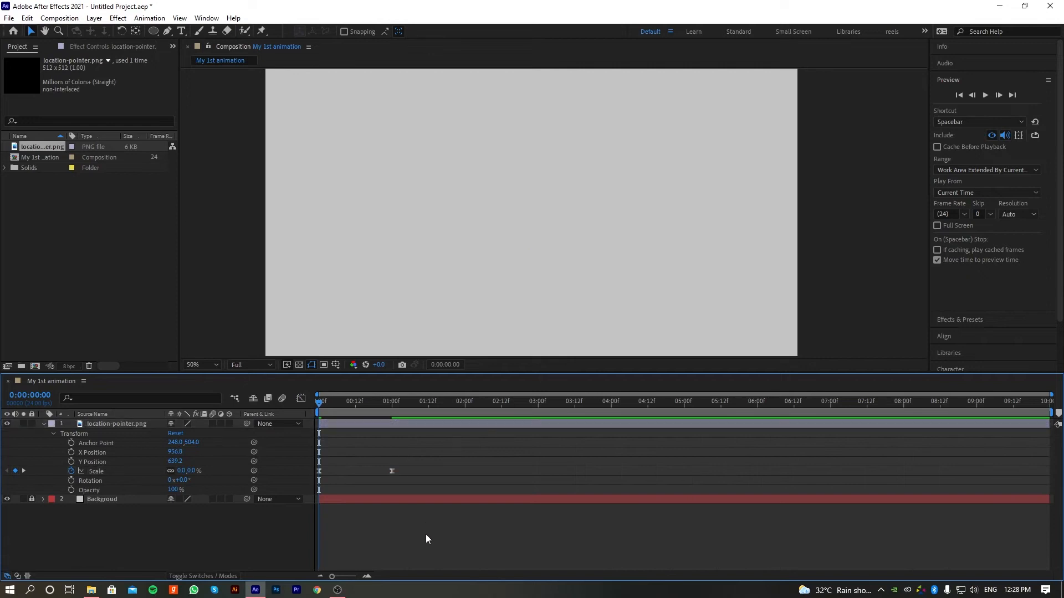
# Play the pointer's reshaped scale animation repeatedly from the first frame to check the new speed
pyautogui.press('space')
pyautogui.press('space')
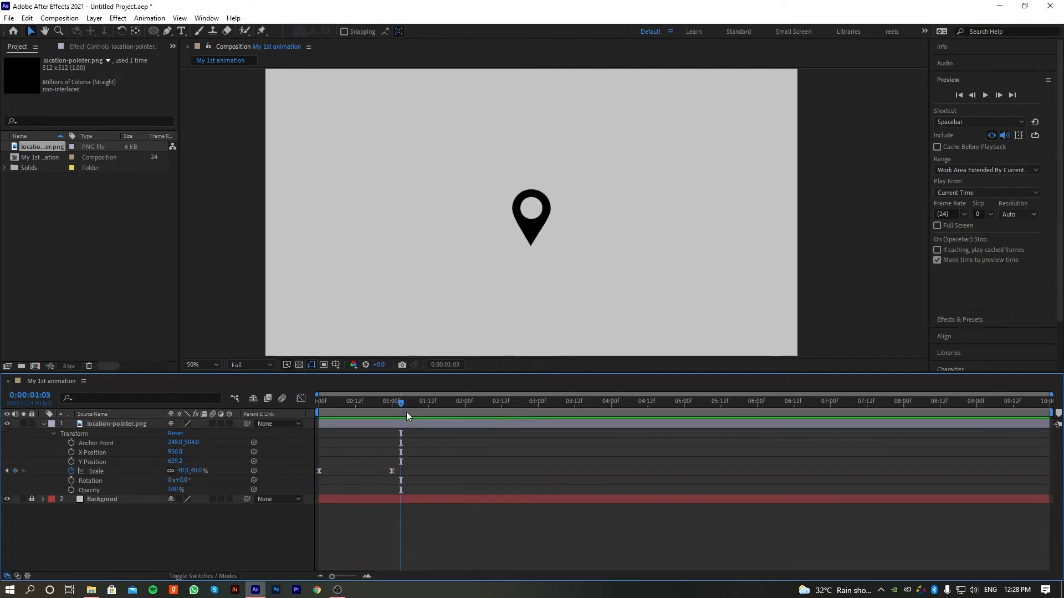
pyautogui.moveTo(407, 411); pyautogui.dragTo(294, 411)
pyautogui.press('space')
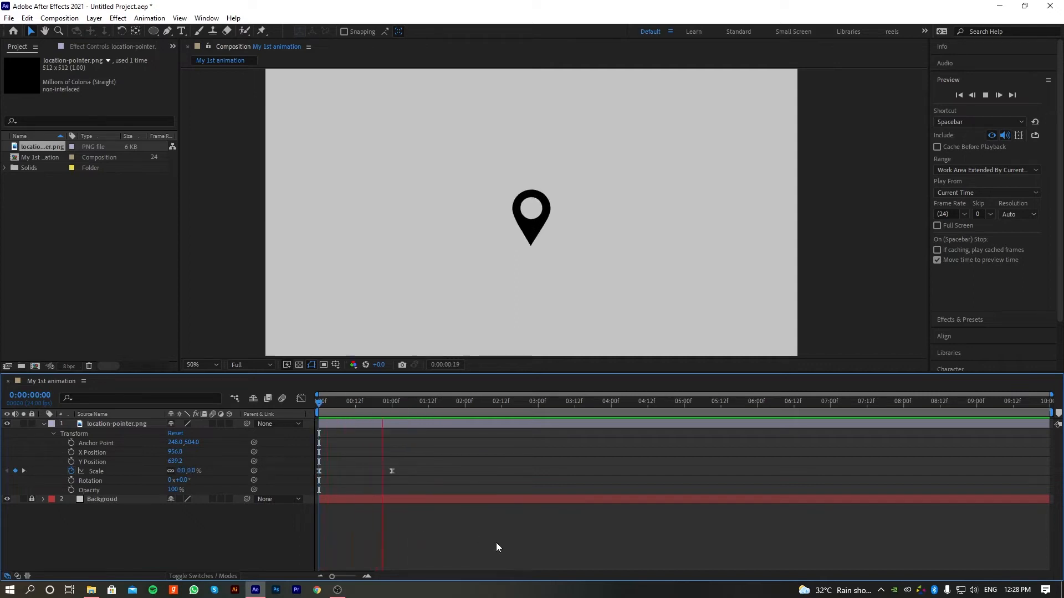
pyautogui.press('space')
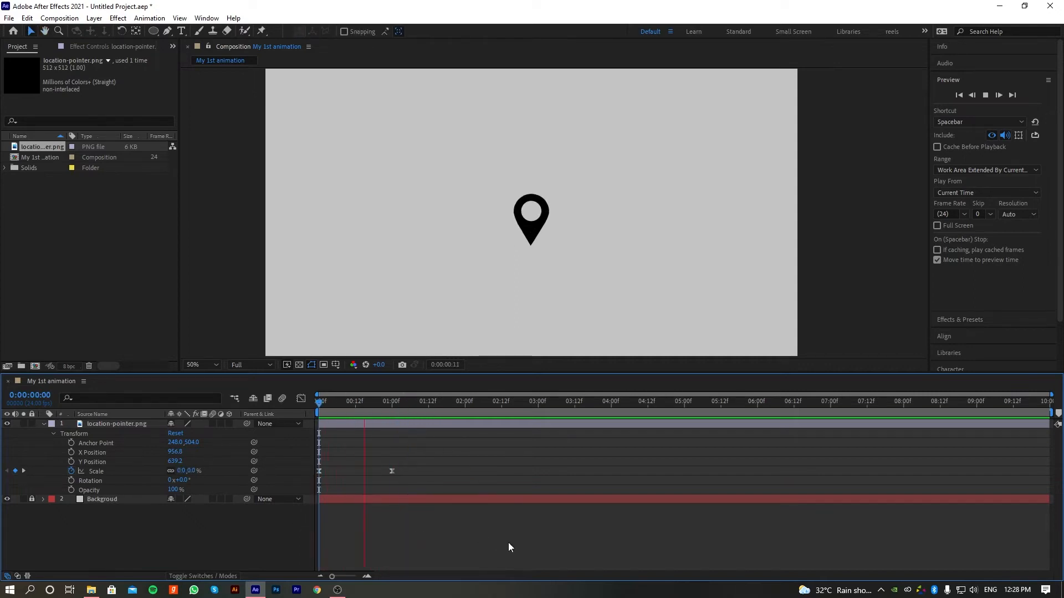
pyautogui.press('space')
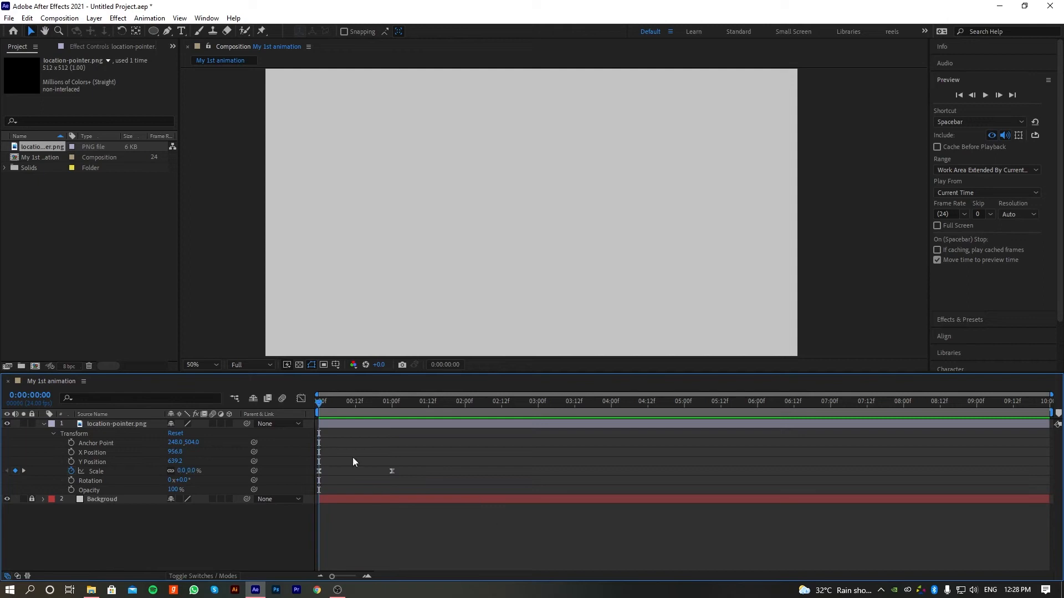
pyautogui.press('space')
pyautogui.press('space')
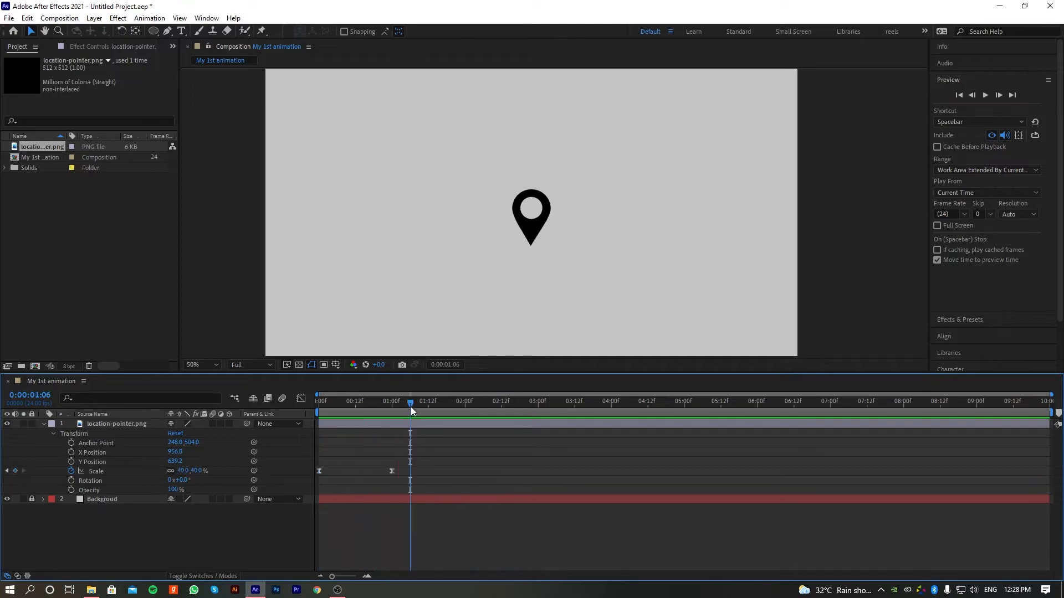
pyautogui.moveTo(410, 407); pyautogui.dragTo(322, 408)
pyautogui.press('space')
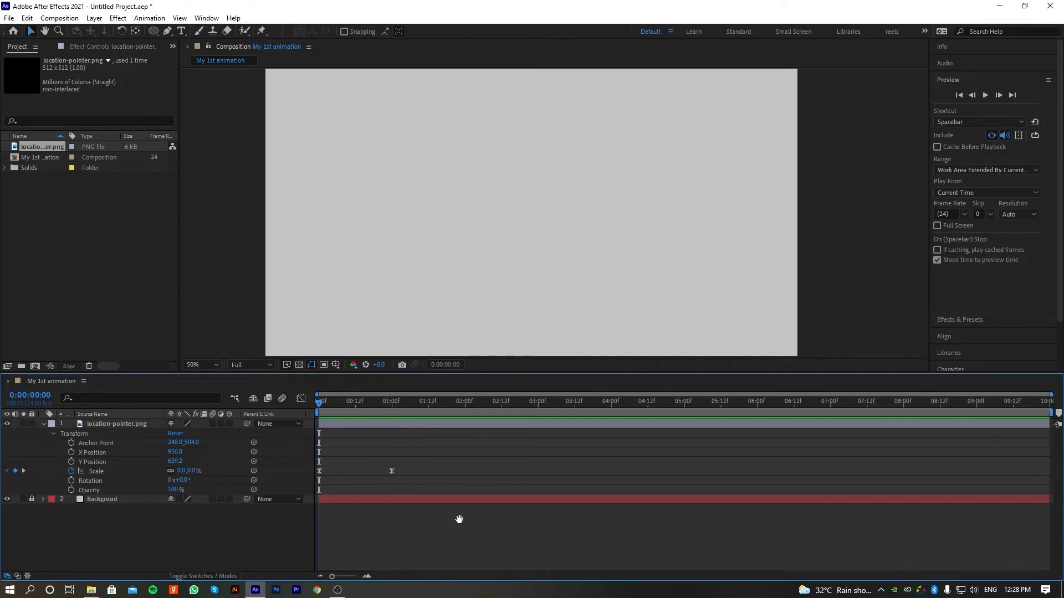
# Move the current time to the second Scale keyframe at 0:00:01:00, and select and deselect the pointer
pyautogui.moveTo(385, 398)
pyautogui.mouseDown()
pyautogui.moveTo(298, 406)
pyautogui.moveTo(393, 415)
pyautogui.mouseUp()
pyautogui.click(531, 217)
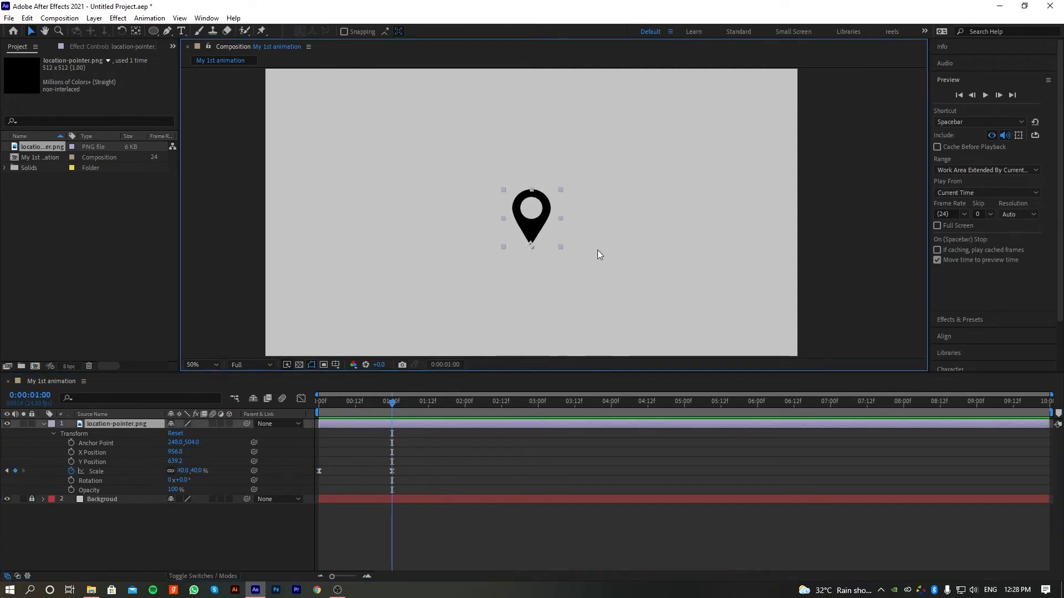
pyautogui.click(563, 321)
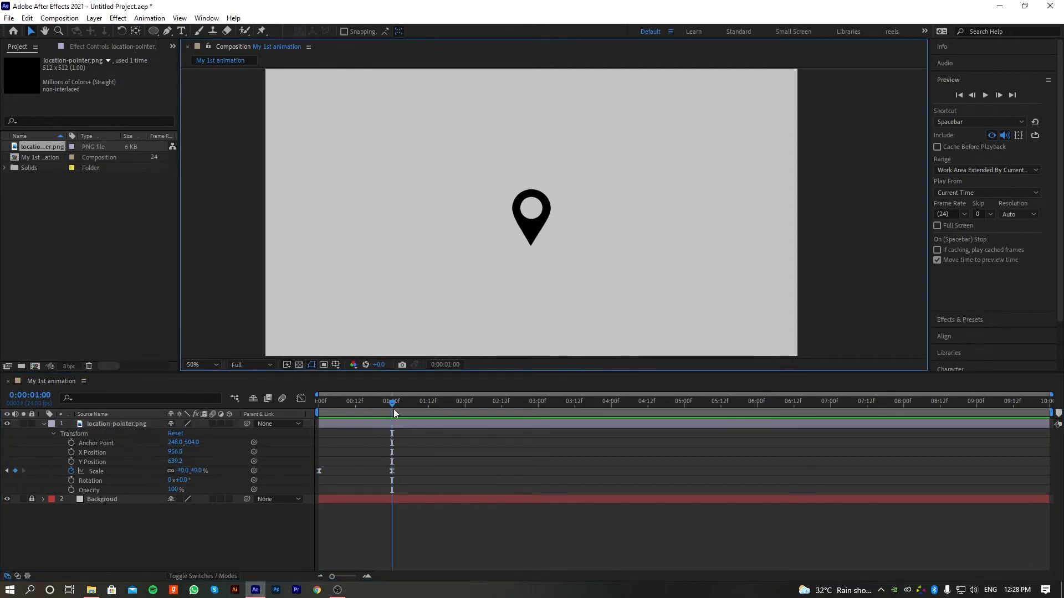
# Try raising the pointer at 0:00:01:00 by reducing its Y Position to 561.2
pyautogui.moveTo(394, 410)
pyautogui.mouseDown()
pyautogui.moveTo(316, 414)
pyautogui.moveTo(392, 420)
pyautogui.mouseUp()
pyautogui.click(541, 212)
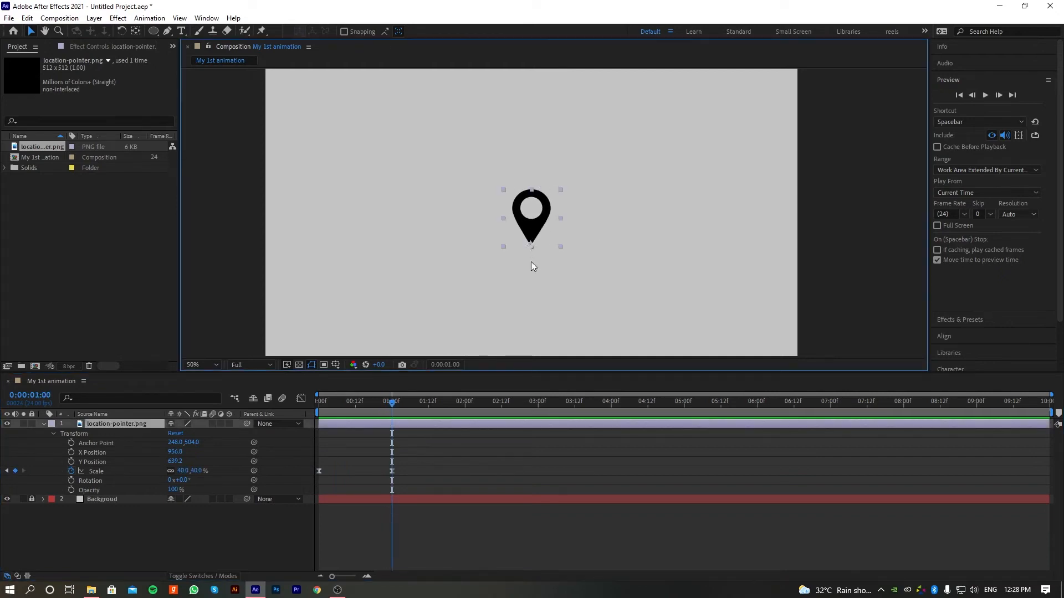
pyautogui.moveTo(394, 403)
pyautogui.mouseDown()
pyautogui.moveTo(315, 415)
pyautogui.moveTo(394, 422)
pyautogui.mouseUp()
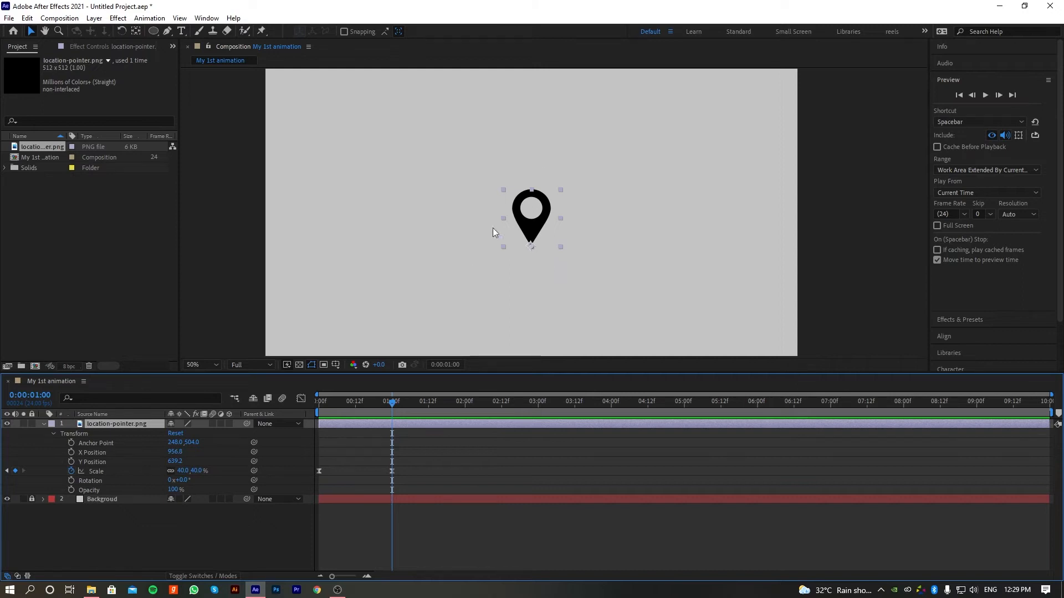
pyautogui.click(92, 462)
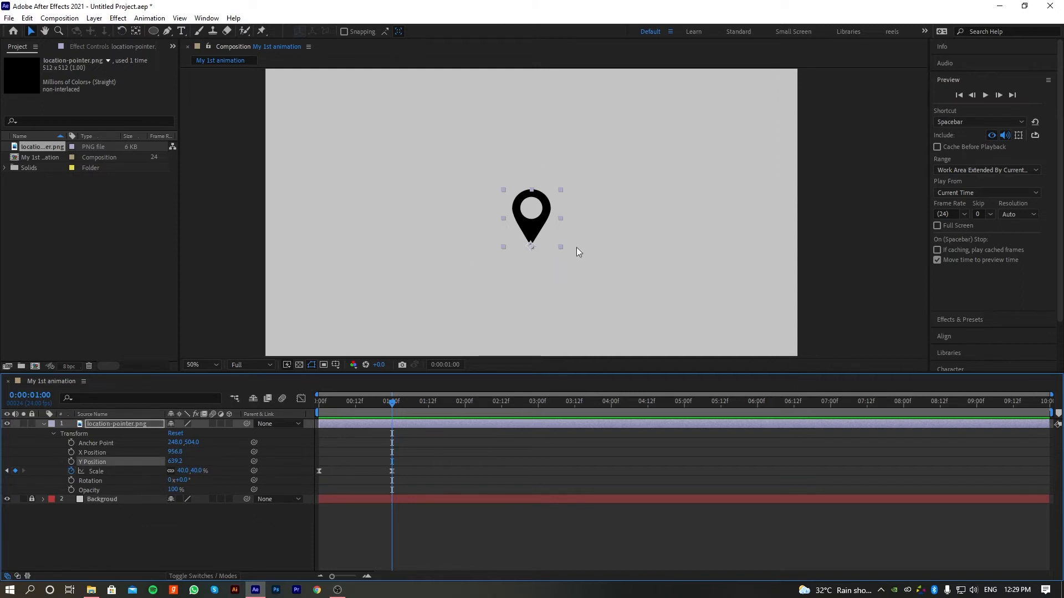
pyautogui.moveTo(169, 467)
pyautogui.mouseDown()
pyautogui.moveTo(206, 463)
pyautogui.moveTo(168, 471)
pyautogui.moveTo(178, 475)
pyautogui.mouseUp()
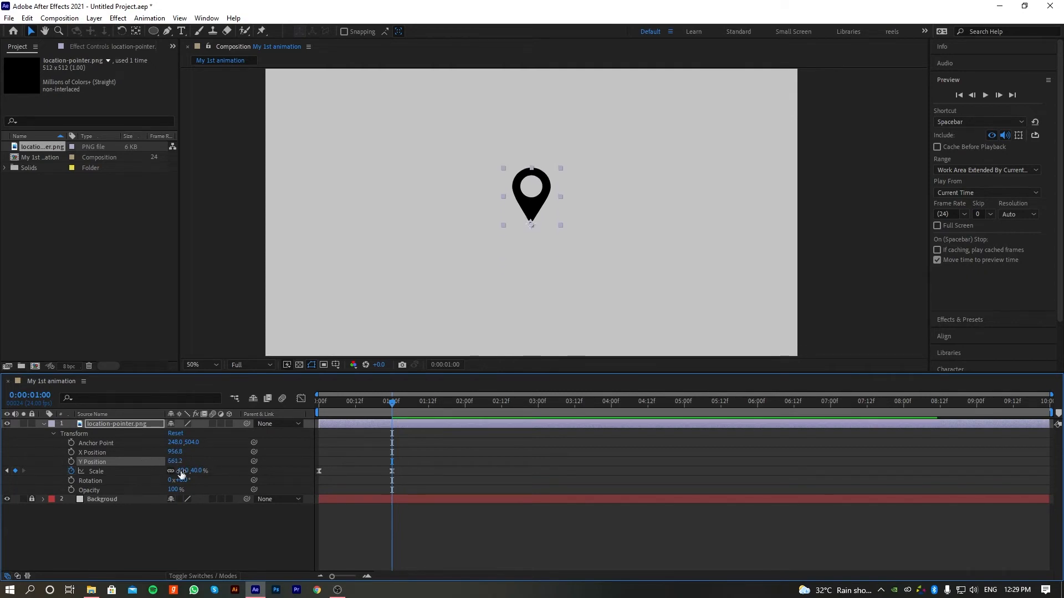
pyautogui.moveTo(394, 405)
pyautogui.mouseDown()
pyautogui.moveTo(292, 422)
pyautogui.moveTo(354, 410)
pyautogui.moveTo(391, 413)
pyautogui.moveTo(314, 424)
pyautogui.moveTo(391, 424)
pyautogui.moveTo(304, 428)
pyautogui.moveTo(393, 413)
pyautogui.mouseUp()
pyautogui.moveTo(400, 466); pyautogui.dragTo(387, 479)
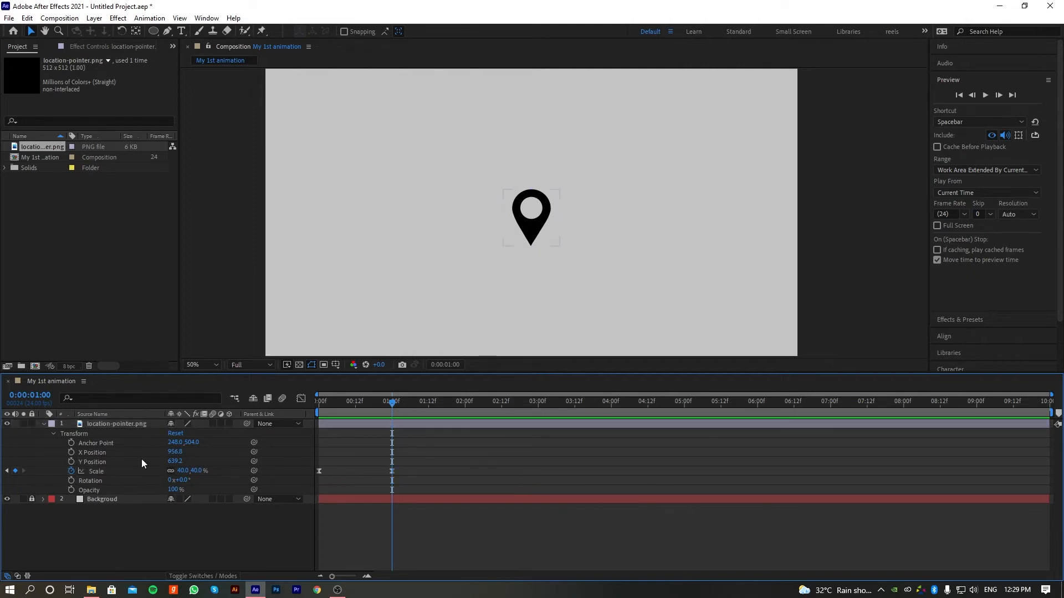
# Start Y Position keyframing at 0:00:01:00, and add a second keyframe at 0:00:00:12 with the Y Position set to 568.2
pyautogui.click(98, 462)
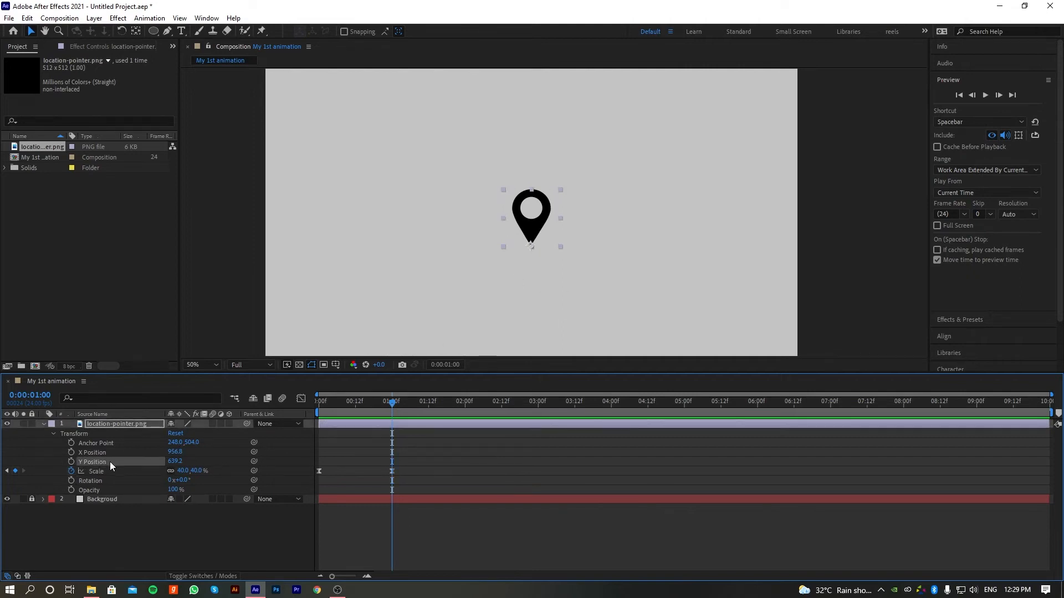
pyautogui.click(71, 461)
pyautogui.moveTo(391, 407); pyautogui.dragTo(354, 413)
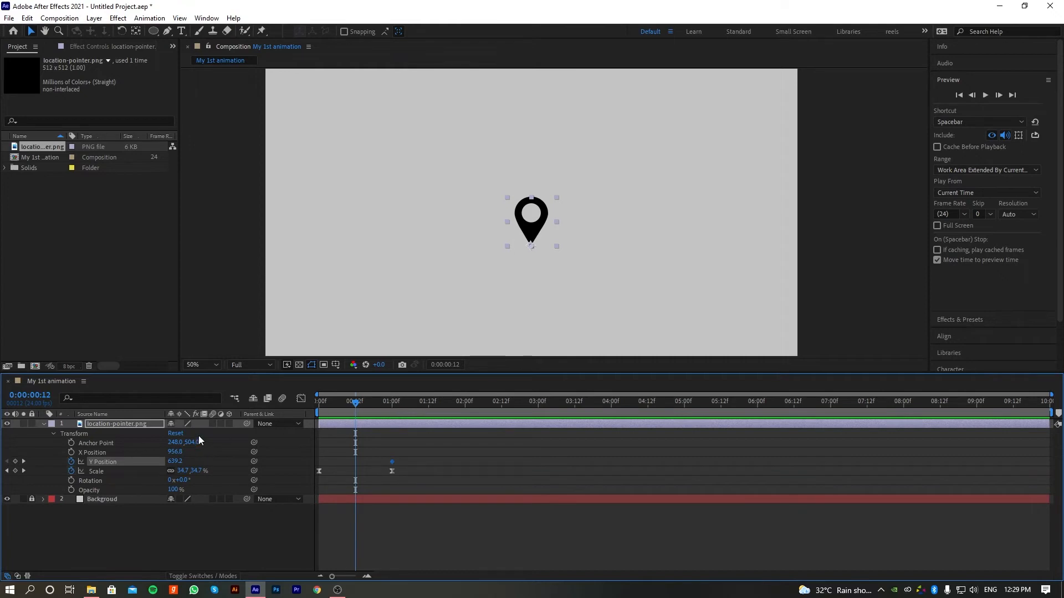
pyautogui.moveTo(176, 461); pyautogui.dragTo(137, 462)
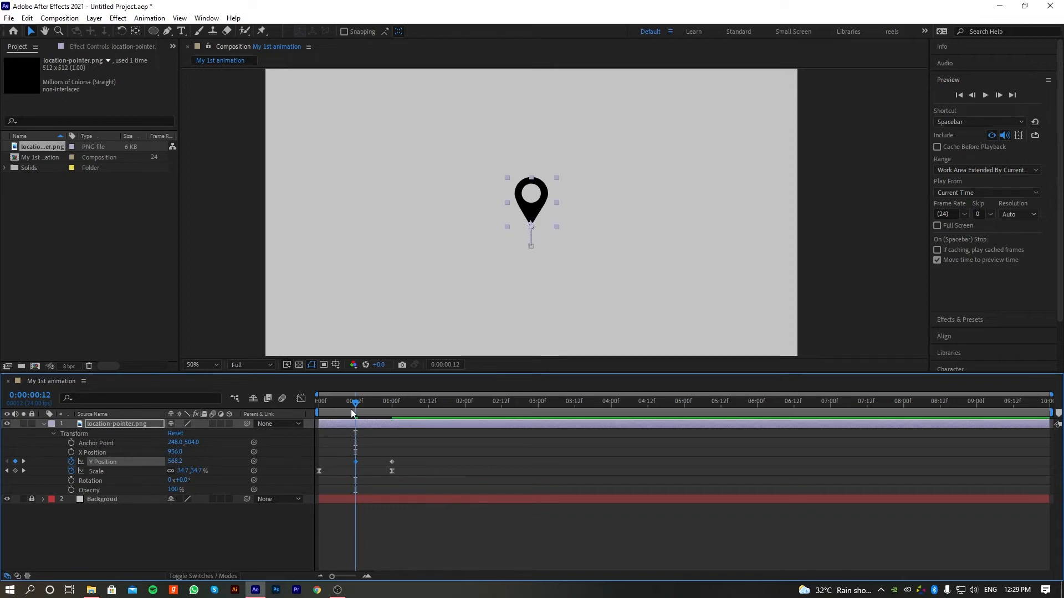
# Copy the 0:00:01:00 Y Position keyframe to the first frame
pyautogui.moveTo(355, 403); pyautogui.dragTo(302, 411)
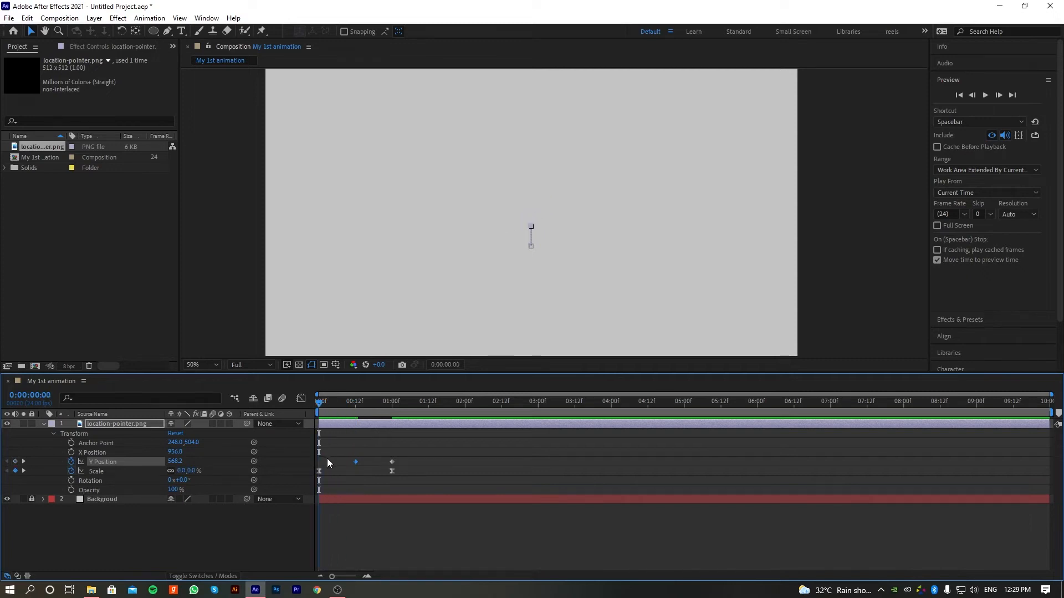
pyautogui.click(392, 461)
pyautogui.moveTo(338, 404); pyautogui.dragTo(391, 412)
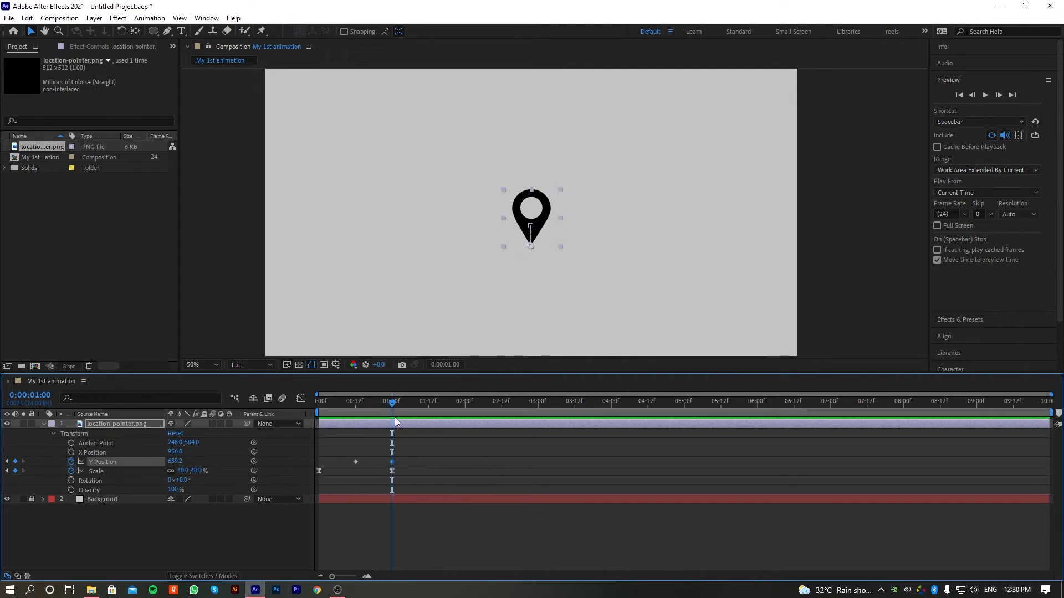
pyautogui.press('Home')
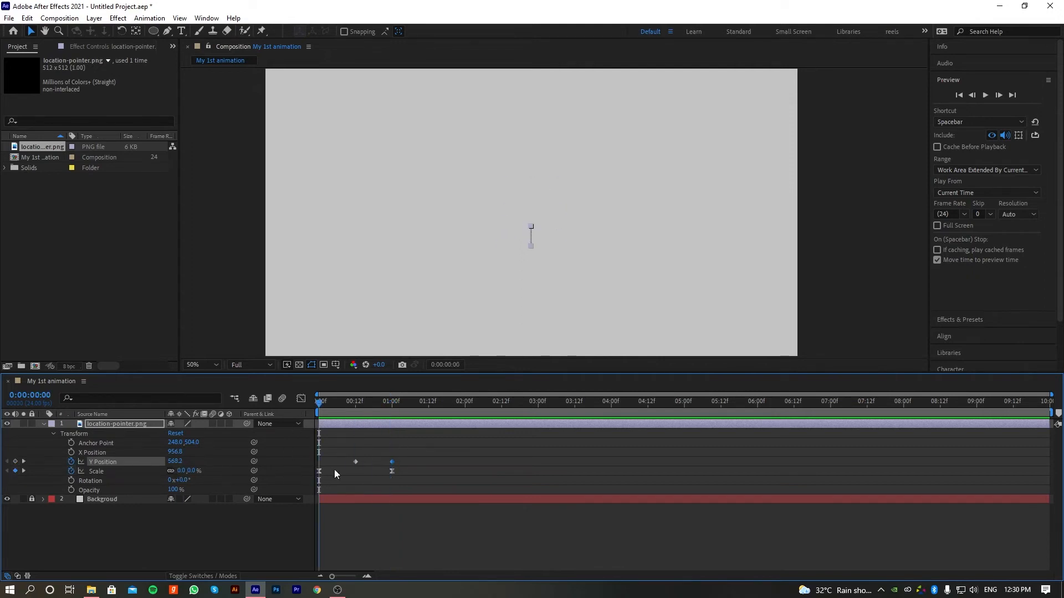
pyautogui.hotkey('ctrl', 'v')
pyautogui.click(325, 401)
pyautogui.click(344, 477)
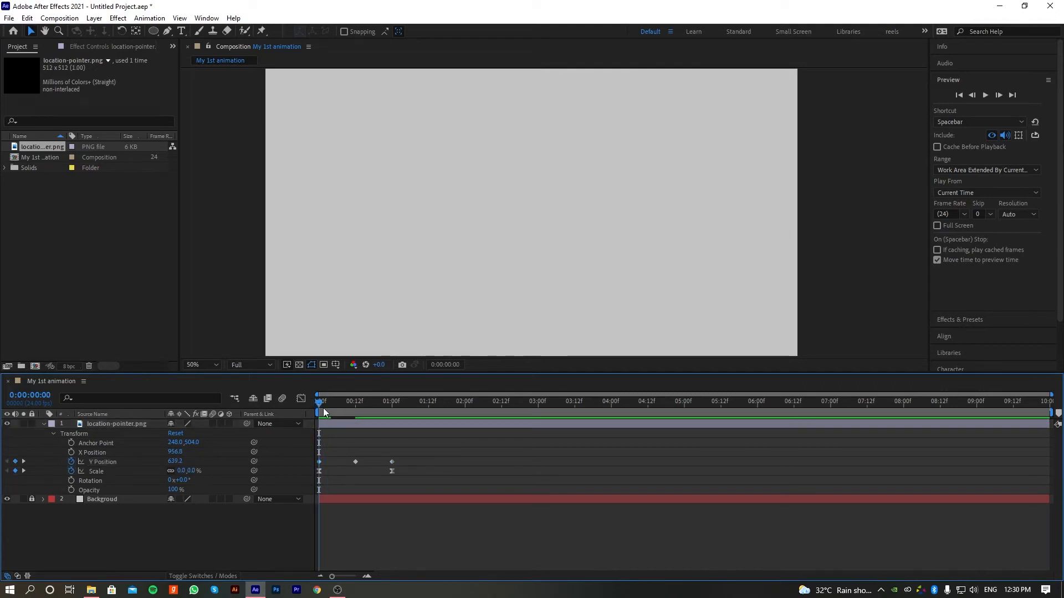
# Scrub and play the pointer's combined scale and Y Position movement, and return to the first frame
pyautogui.click(322, 404)
pyautogui.moveTo(320, 404); pyautogui.dragTo(394, 411)
pyautogui.click(319, 462)
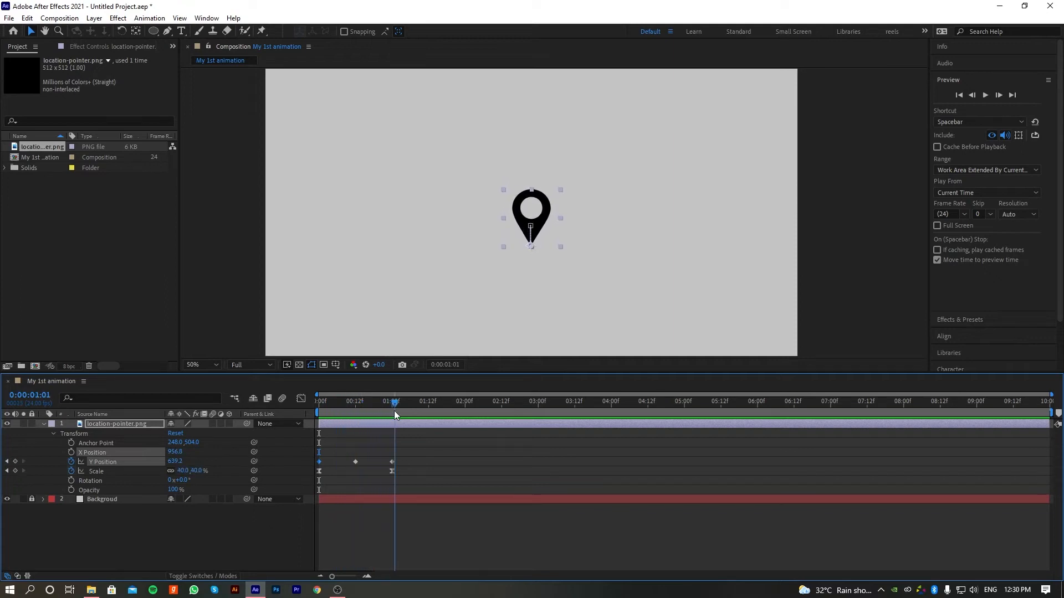
pyautogui.press('Home')
pyautogui.click(367, 524)
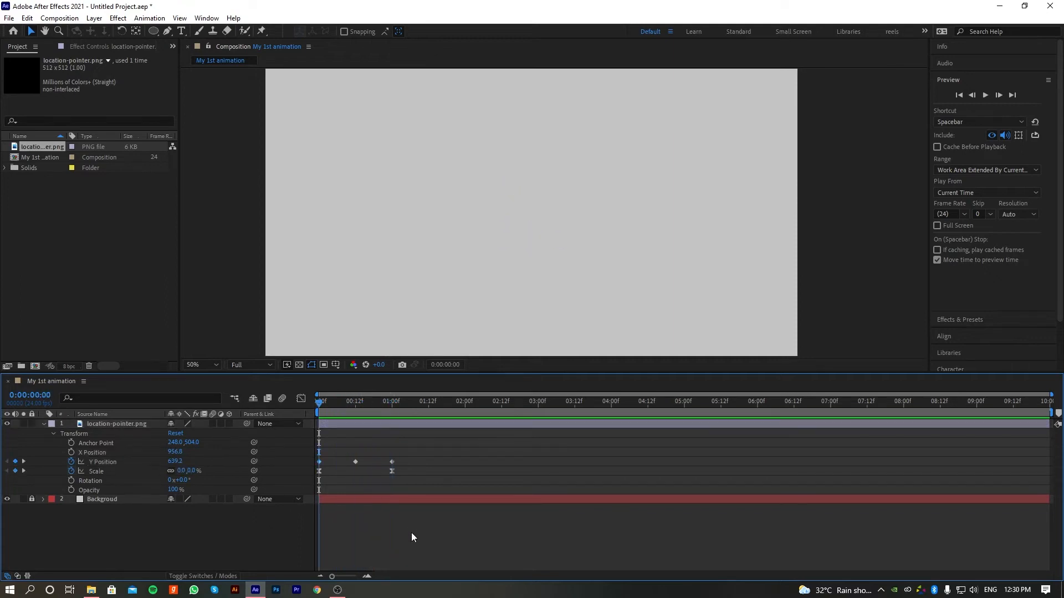
pyautogui.press('space')
pyautogui.press('space')
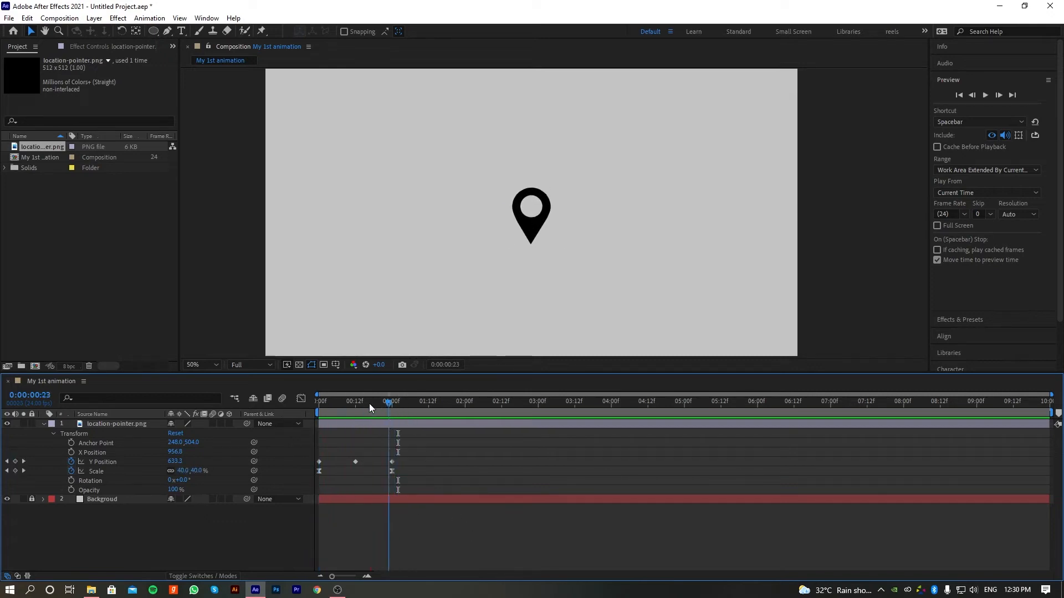
pyautogui.press('space')
pyautogui.moveTo(326, 411)
pyautogui.mouseDown()
pyautogui.moveTo(387, 417)
pyautogui.moveTo(308, 412)
pyautogui.moveTo(392, 417)
pyautogui.moveTo(311, 416)
pyautogui.mouseUp()
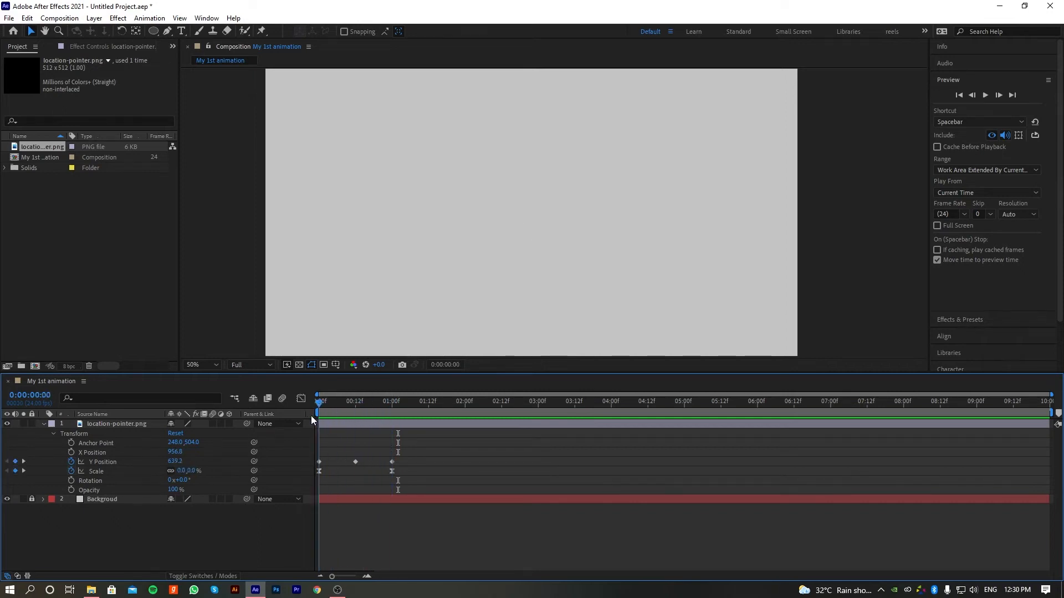
# Apply Easy Ease to all three Y Position keyframes after checking their curve in the Graph Editor
pyautogui.moveTo(411, 459); pyautogui.dragTo(351, 467)
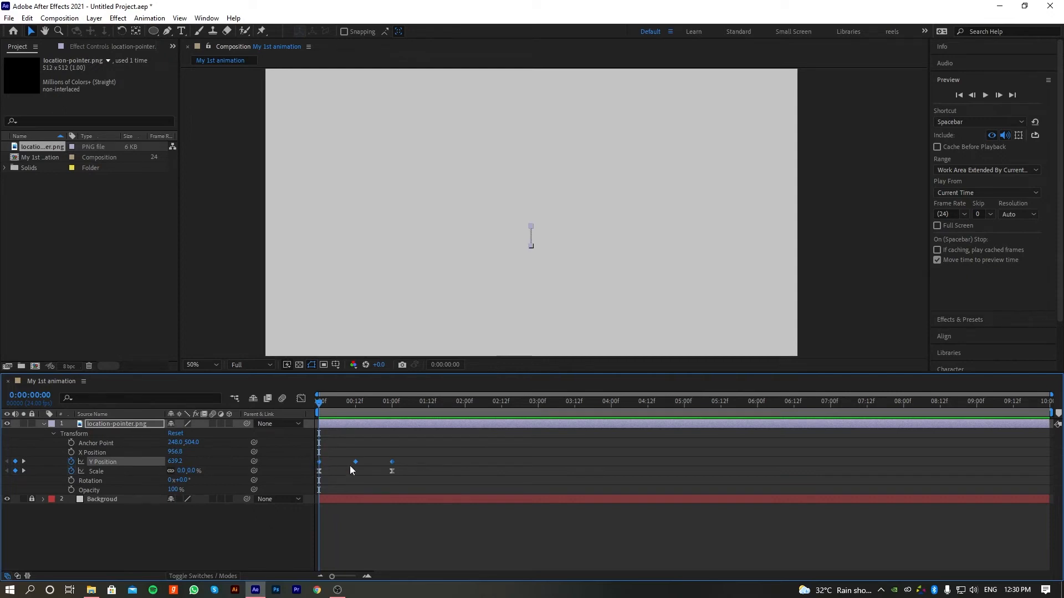
pyautogui.click(299, 397)
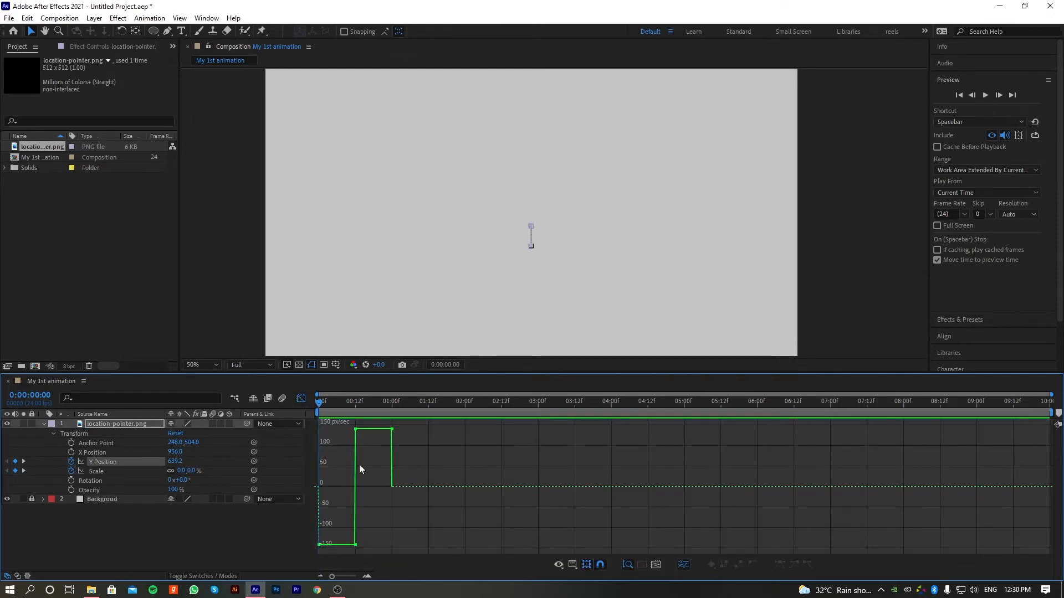
pyautogui.click(301, 399)
pyautogui.moveTo(412, 459); pyautogui.dragTo(311, 466)
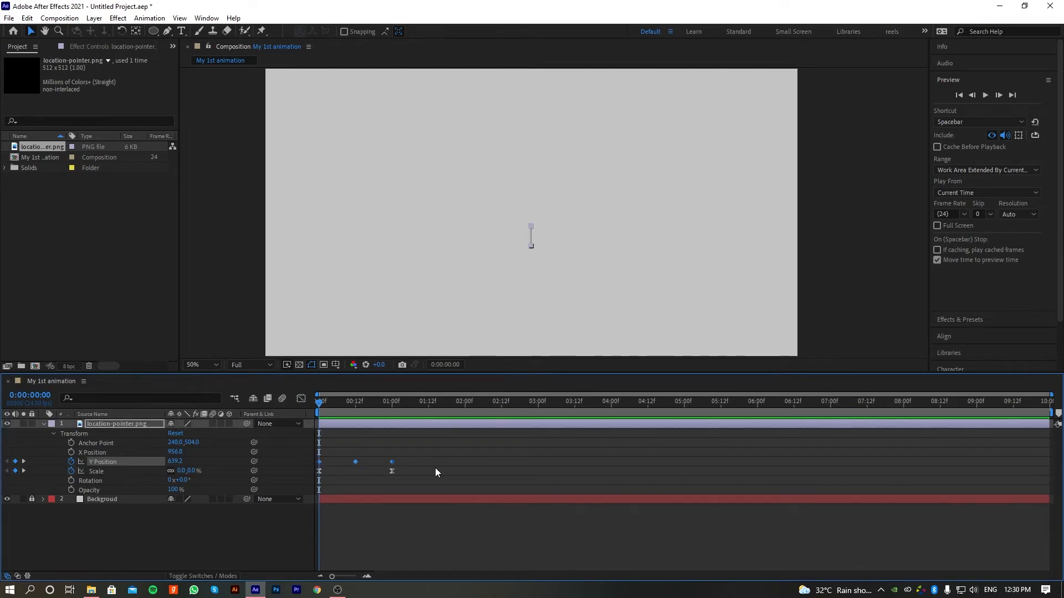
pyautogui.rightClick(395, 461)
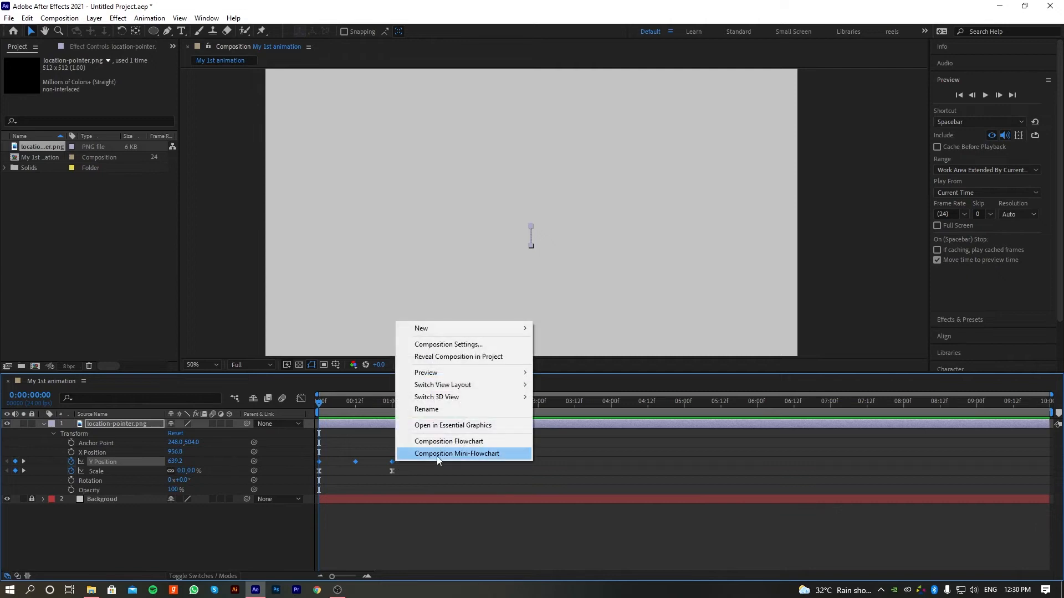
pyautogui.rightClick(390, 462)
pyautogui.moveTo(417, 454)
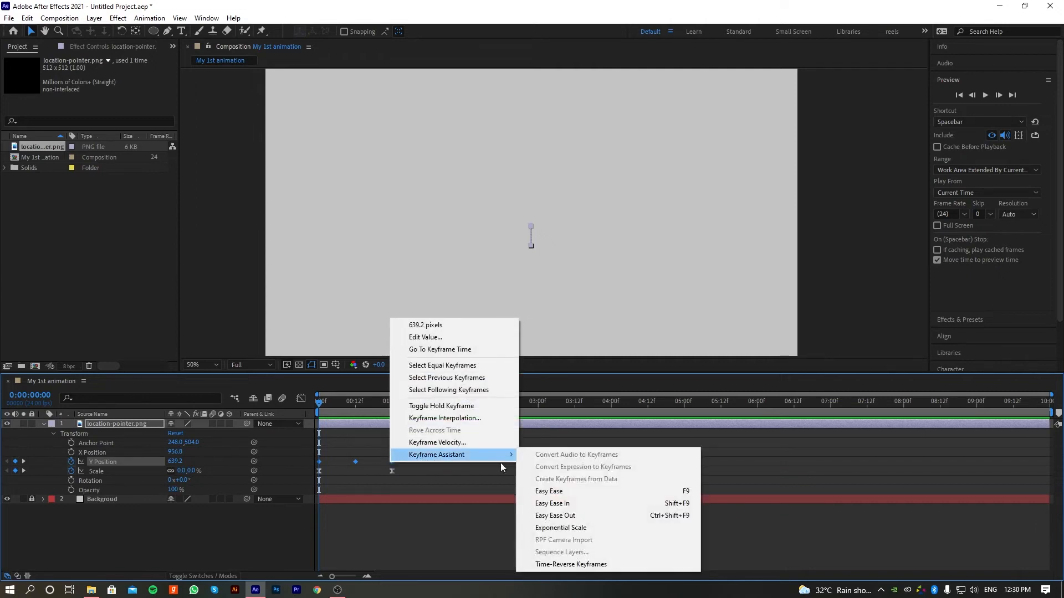
pyautogui.click(557, 491)
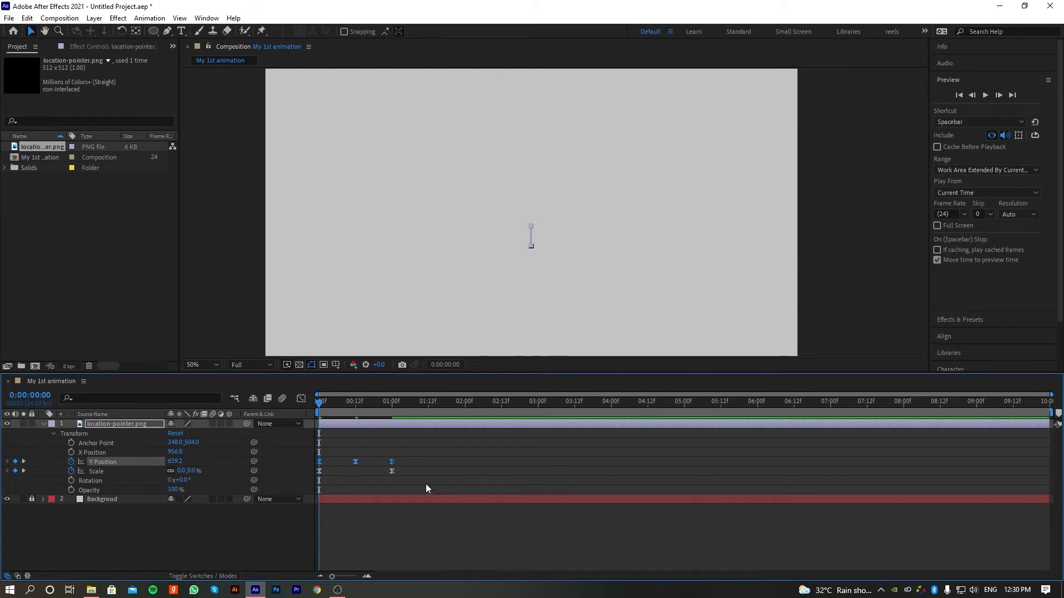
pyautogui.click(365, 433)
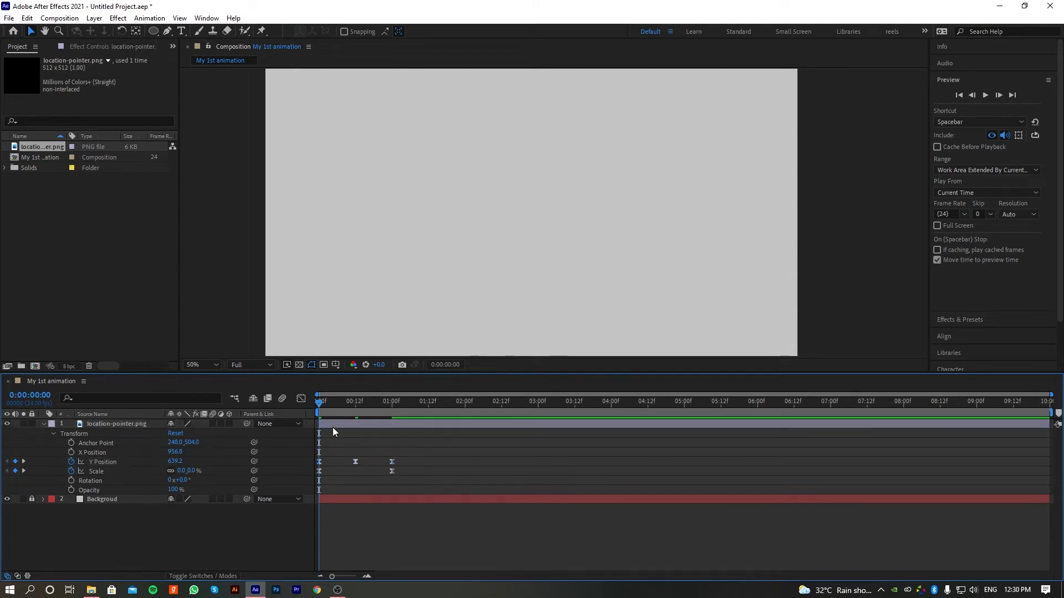
# Inspect the pointer at the middle Y Position keyframe at 0:00:00:12, and return to the first frame
pyautogui.moveTo(316, 411); pyautogui.dragTo(355, 424)
pyautogui.click(355, 461)
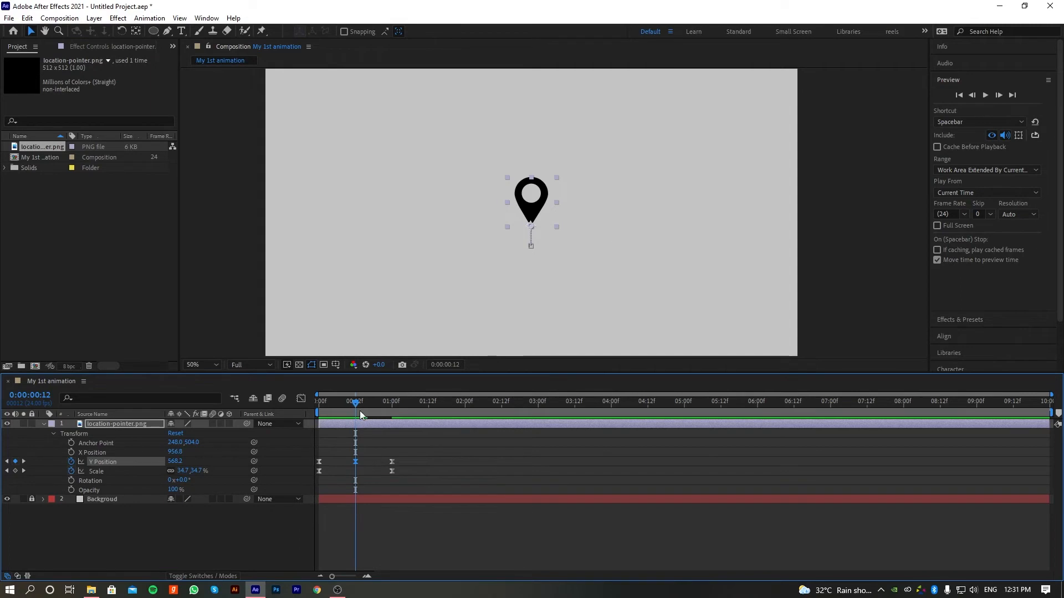
pyautogui.moveTo(360, 410); pyautogui.dragTo(318, 421)
pyautogui.click(452, 445)
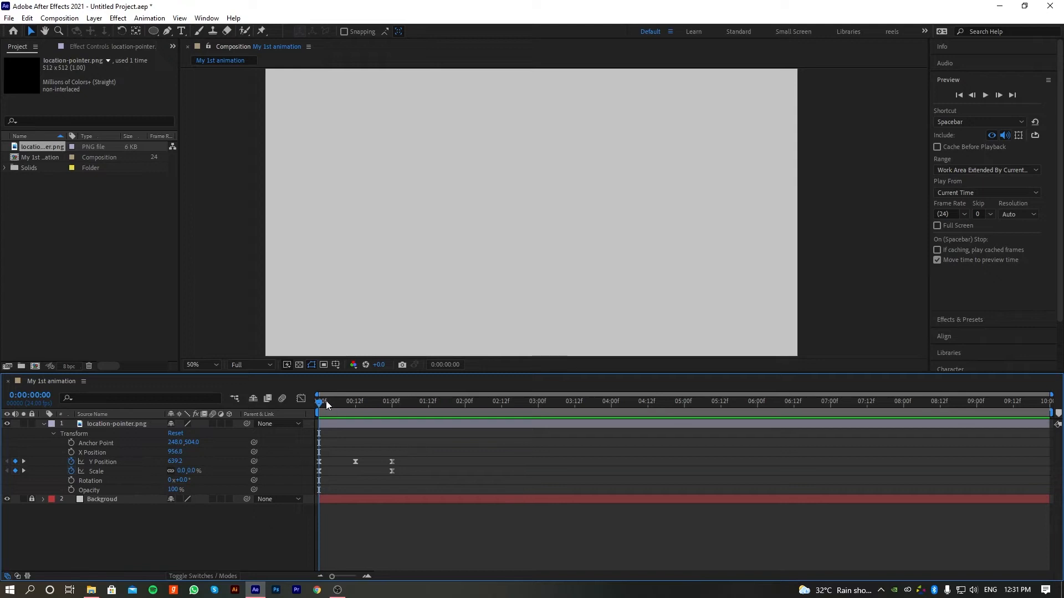
# Play the eased Y Position animation several times from the first frame
pyautogui.moveTo(326, 400)
pyautogui.mouseDown()
pyautogui.moveTo(355, 400)
pyautogui.moveTo(319, 401)
pyautogui.mouseUp()
pyautogui.moveTo(417, 461); pyautogui.dragTo(320, 465)
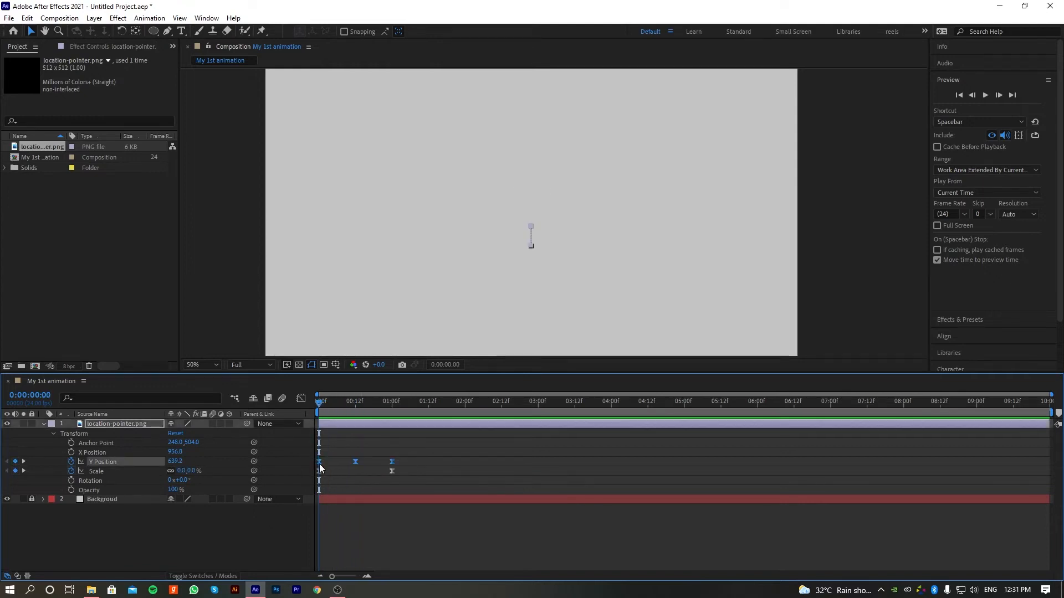
pyautogui.press('space')
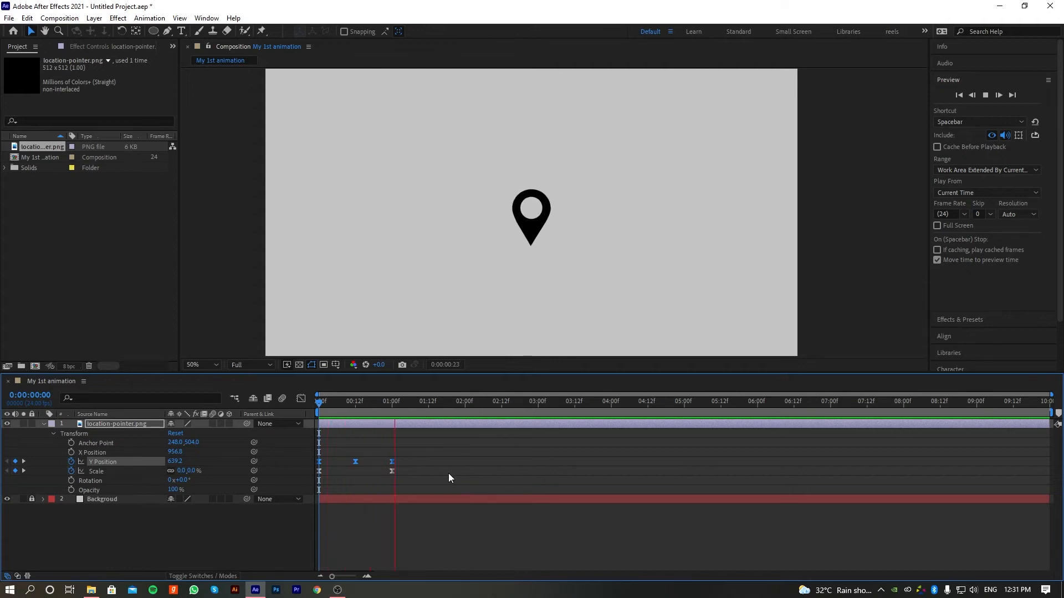
pyautogui.press('space')
pyautogui.moveTo(412, 413); pyautogui.dragTo(307, 434)
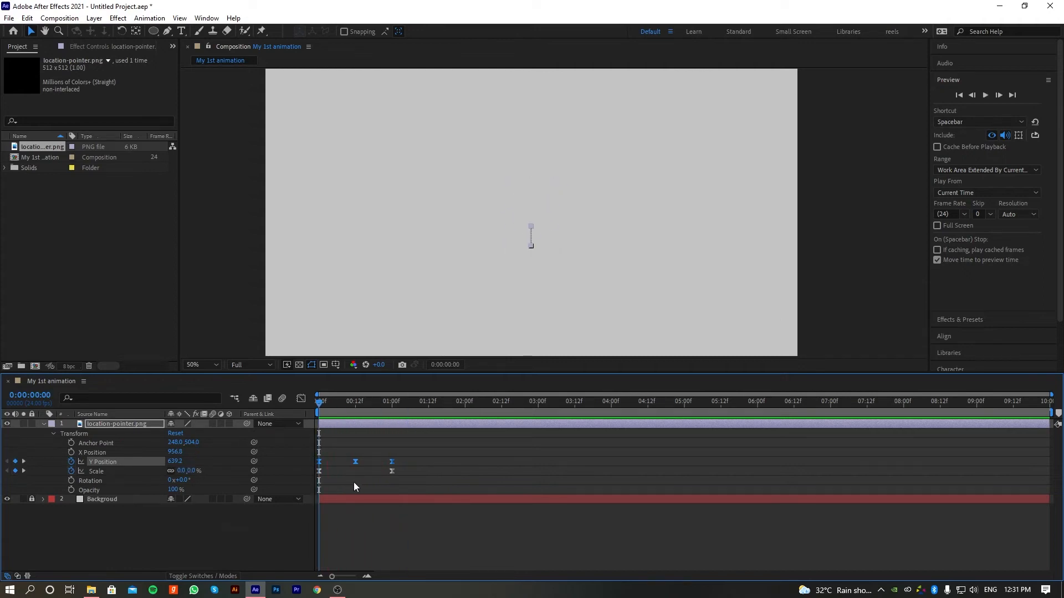
pyautogui.press('space')
pyautogui.press('space')
pyautogui.press('space')
pyautogui.press('space')
# Move to 0:00:01:00, select all Y Position keyframes, and show their speed curve in the Graph Editor
pyautogui.moveTo(319, 407); pyautogui.dragTo(394, 409)
pyautogui.moveTo(408, 460); pyautogui.dragTo(314, 463)
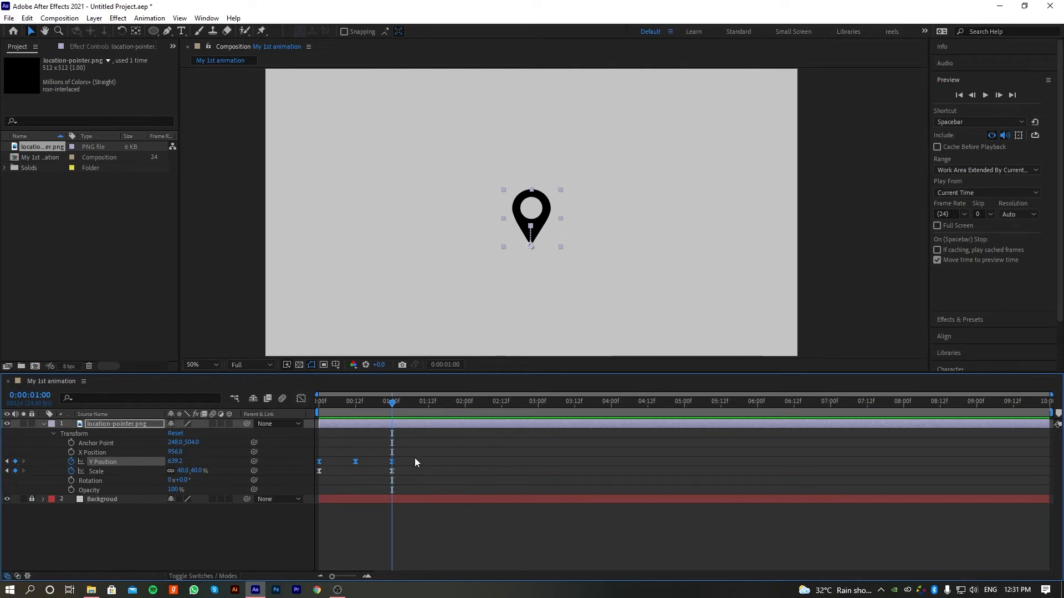
pyautogui.moveTo(415, 459); pyautogui.dragTo(315, 465)
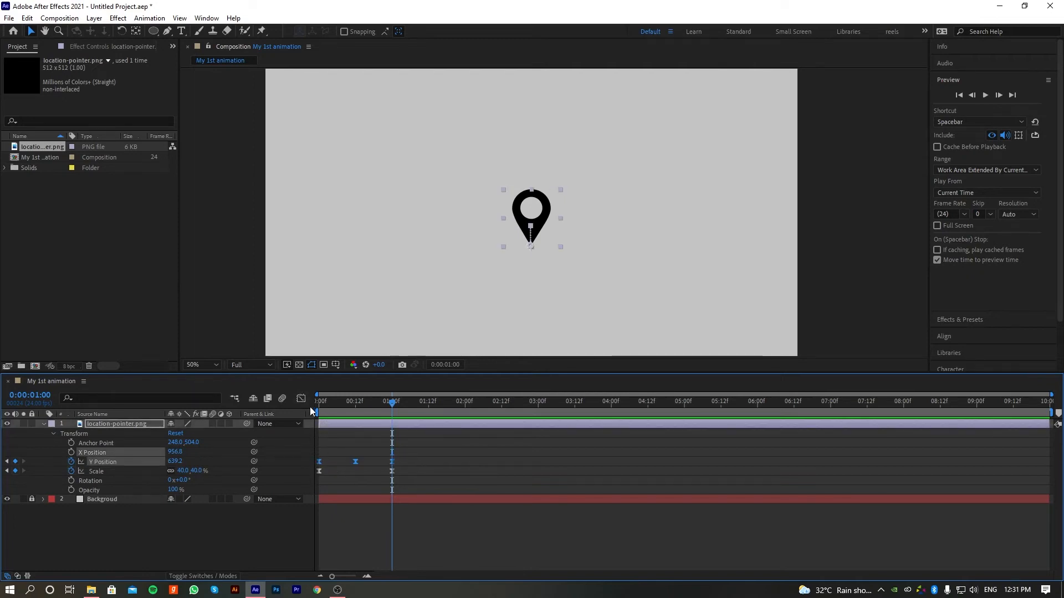
pyautogui.moveTo(414, 462); pyautogui.dragTo(311, 464)
pyautogui.click(301, 399)
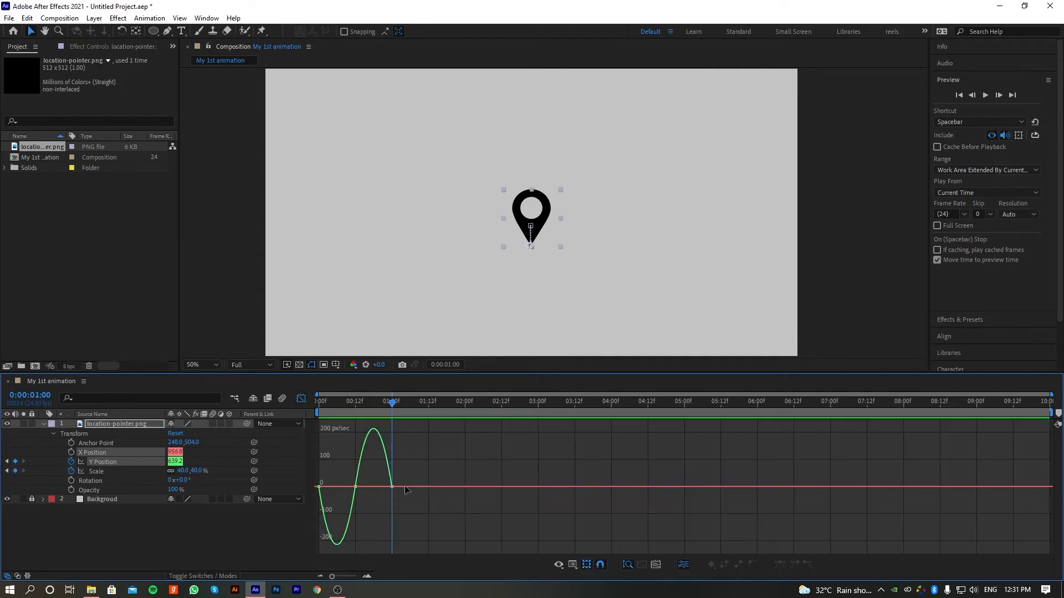
# Extend the ease handles of the 0:00:00:12 Y Position keyframe outward to slow the movement around it, and return to the first frame
pyautogui.click(319, 487)
pyautogui.click(355, 487)
pyautogui.moveTo(392, 402); pyautogui.dragTo(355, 404)
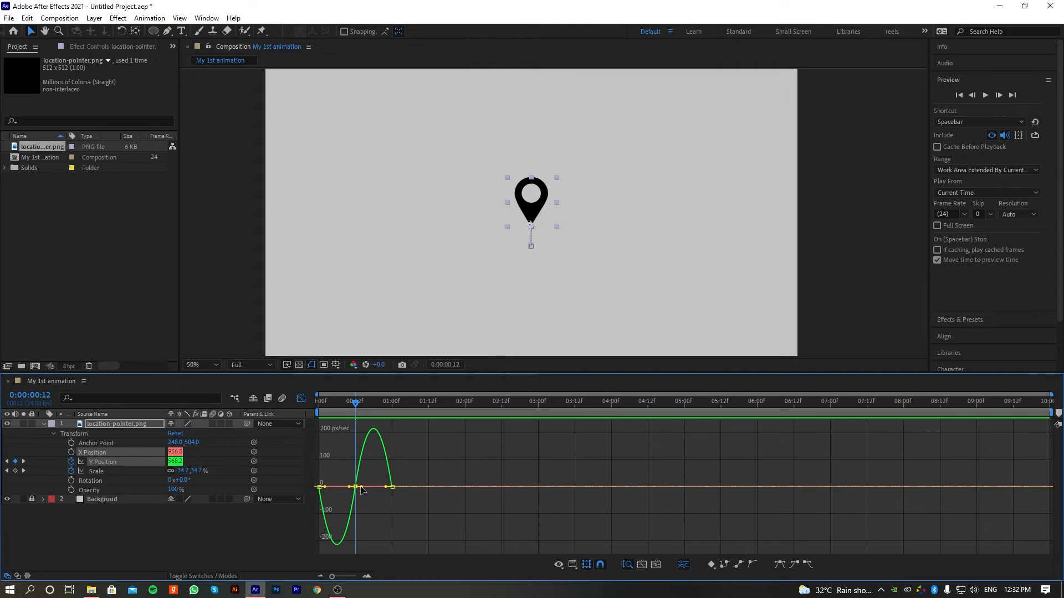
pyautogui.moveTo(361, 487); pyautogui.dragTo(329, 516)
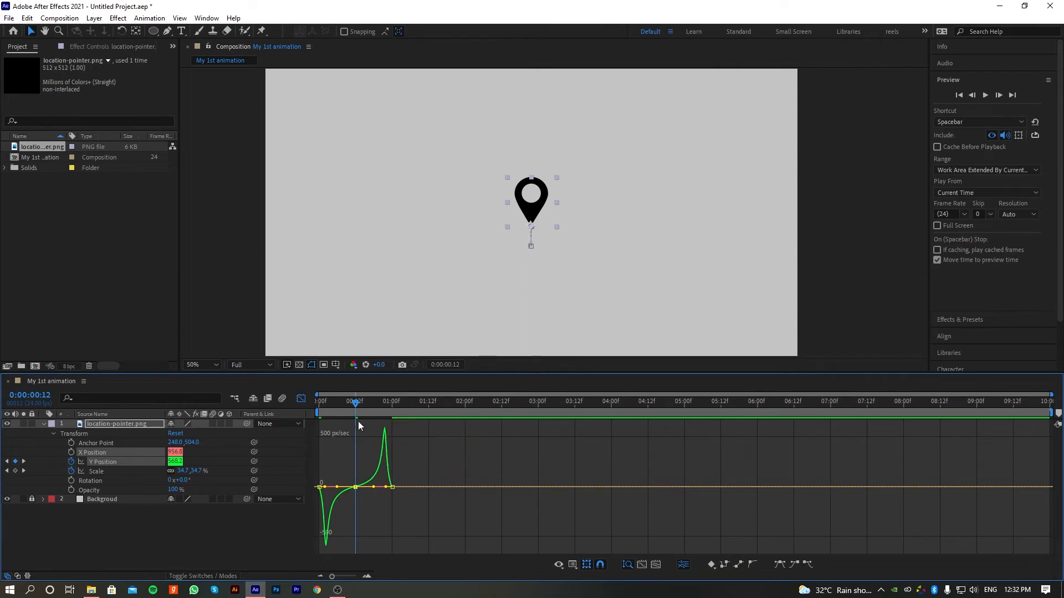
pyautogui.click(334, 408)
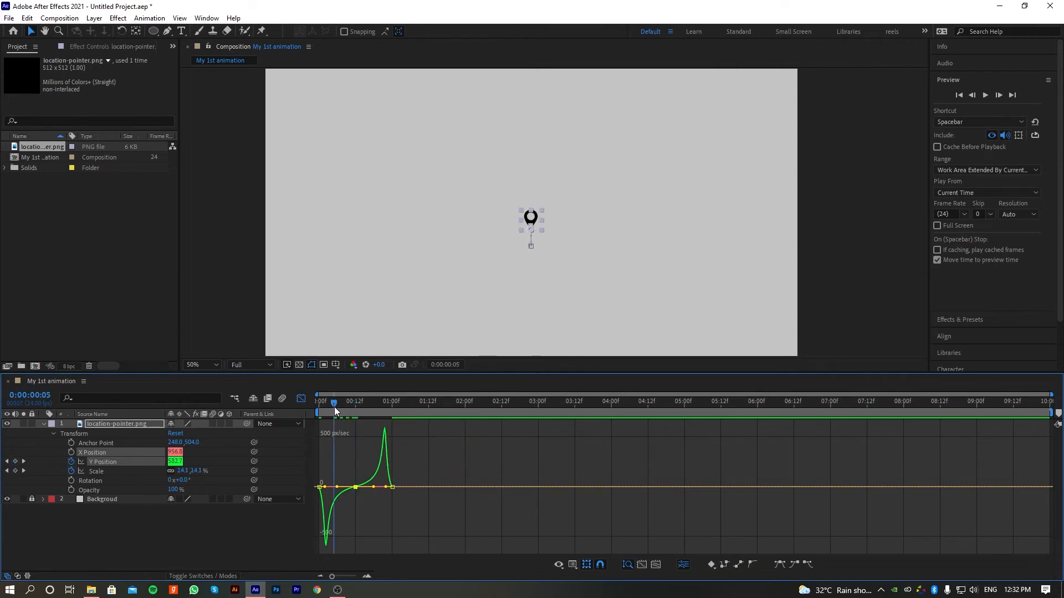
pyautogui.moveTo(334, 408)
pyautogui.mouseDown()
pyautogui.moveTo(371, 408)
pyautogui.moveTo(319, 408)
pyautogui.mouseUp()
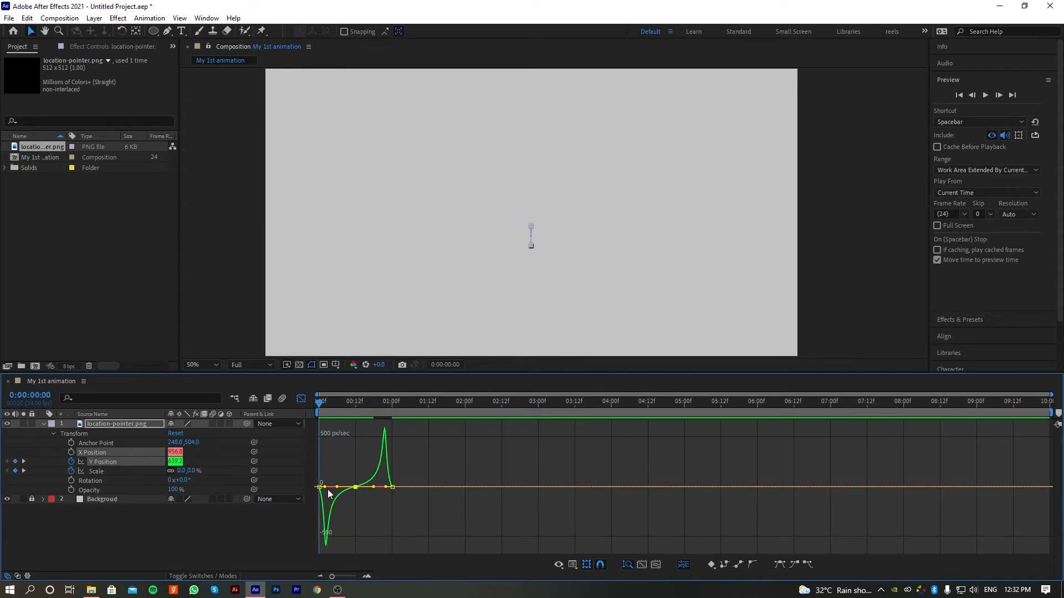
# Shorten the ease handles of the first and last Y Position keyframes in the Graph Editor, and return to the first frame
pyautogui.moveTo(325, 488); pyautogui.dragTo(322, 488)
pyautogui.moveTo(324, 407); pyautogui.dragTo(392, 410)
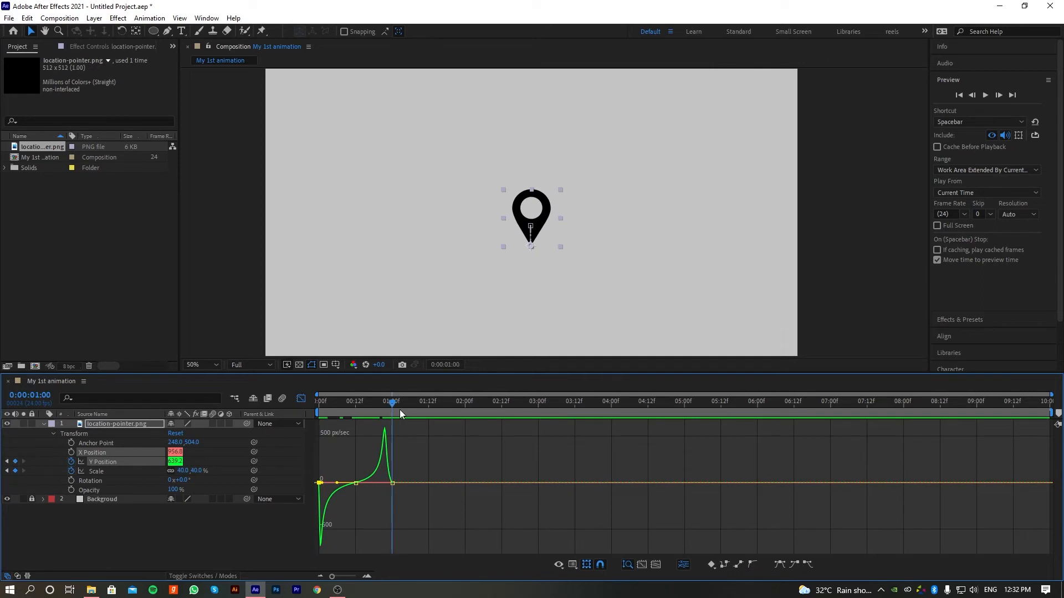
pyautogui.click(391, 483)
pyautogui.moveTo(386, 484); pyautogui.dragTo(390, 485)
pyautogui.moveTo(392, 405); pyautogui.dragTo(311, 405)
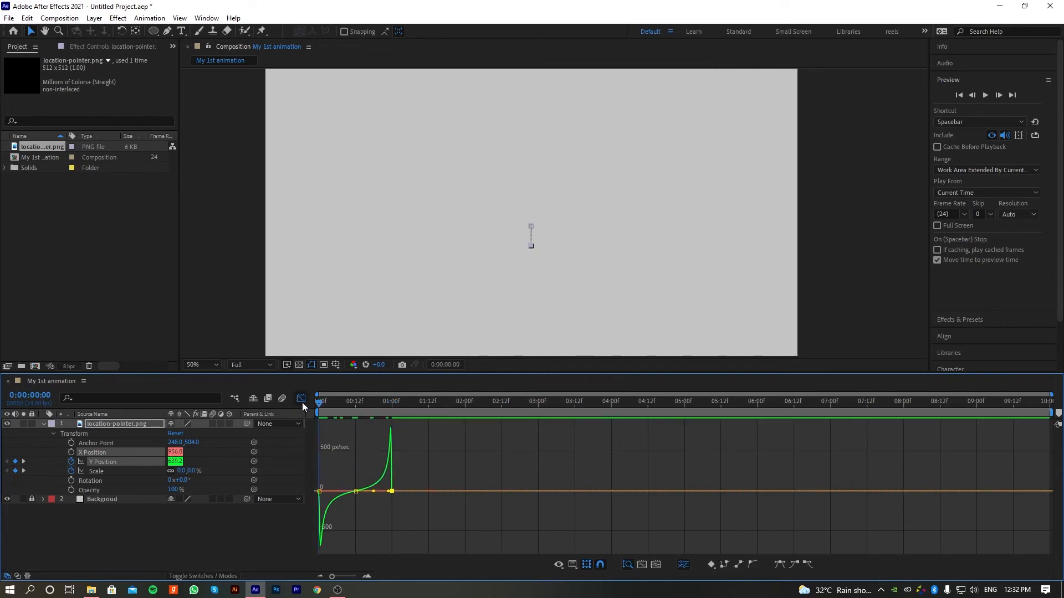
# Close the Graph Editor and play the adjusted pointer animation several times from the first frame
pyautogui.click(301, 400)
pyautogui.click(394, 540)
pyautogui.press('space')
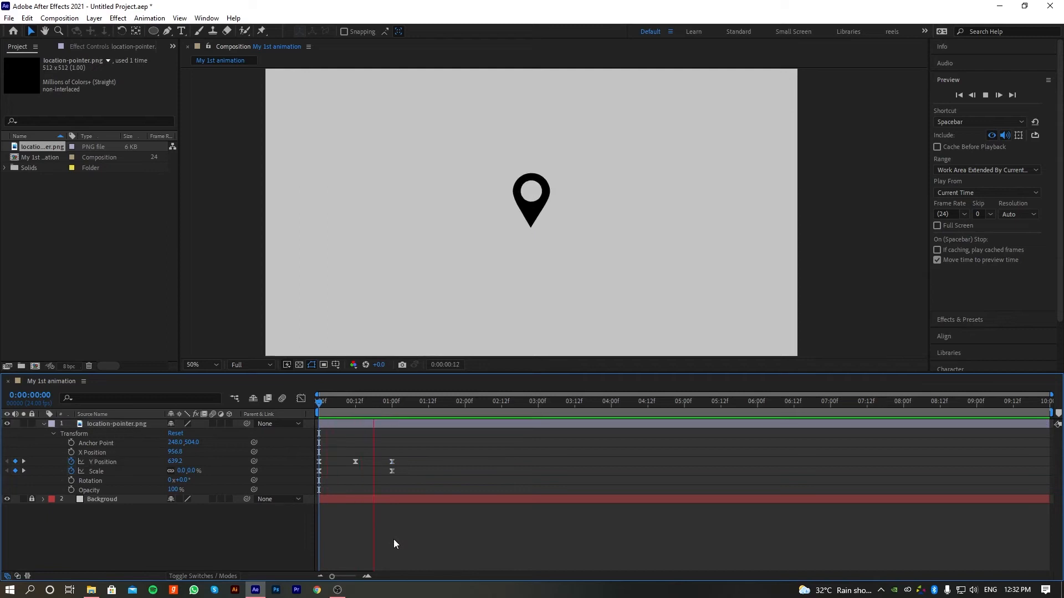
pyautogui.press('space')
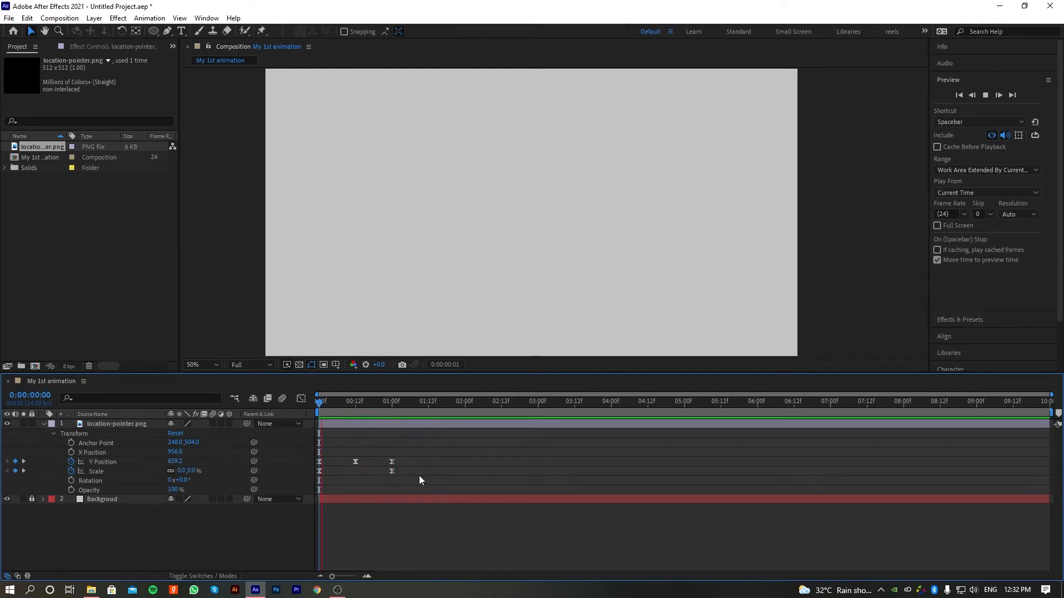
pyautogui.press('space')
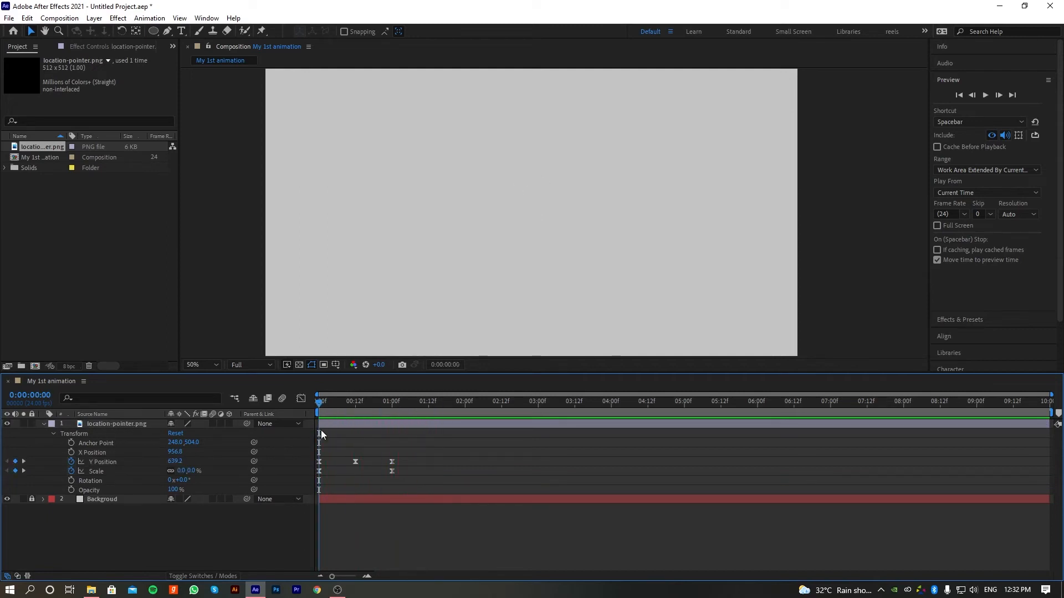
pyautogui.press('space')
pyautogui.press('space')
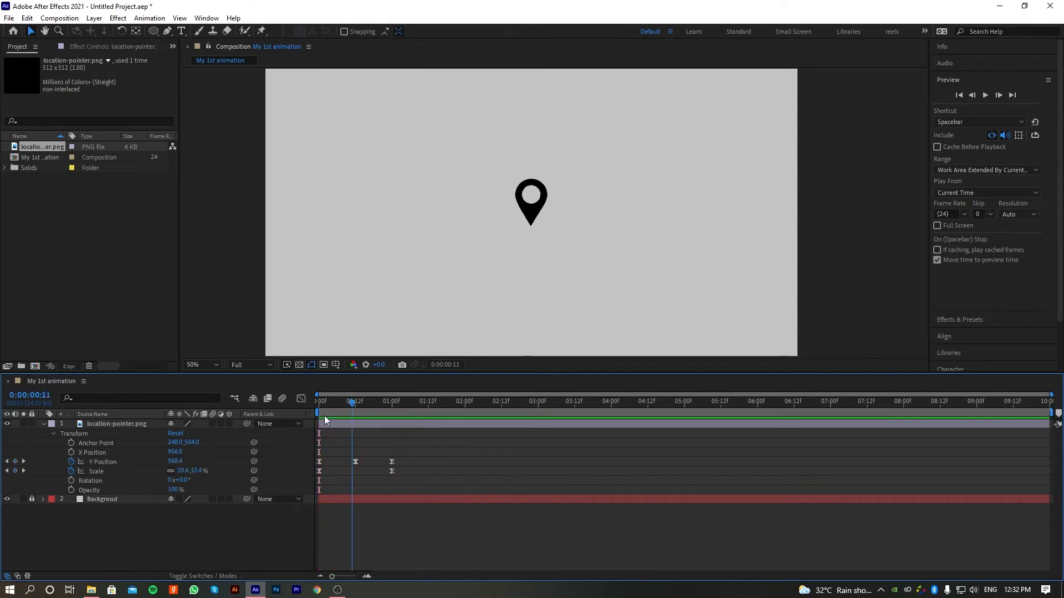
pyautogui.moveTo(324, 416); pyautogui.dragTo(391, 421)
pyautogui.press('Home')
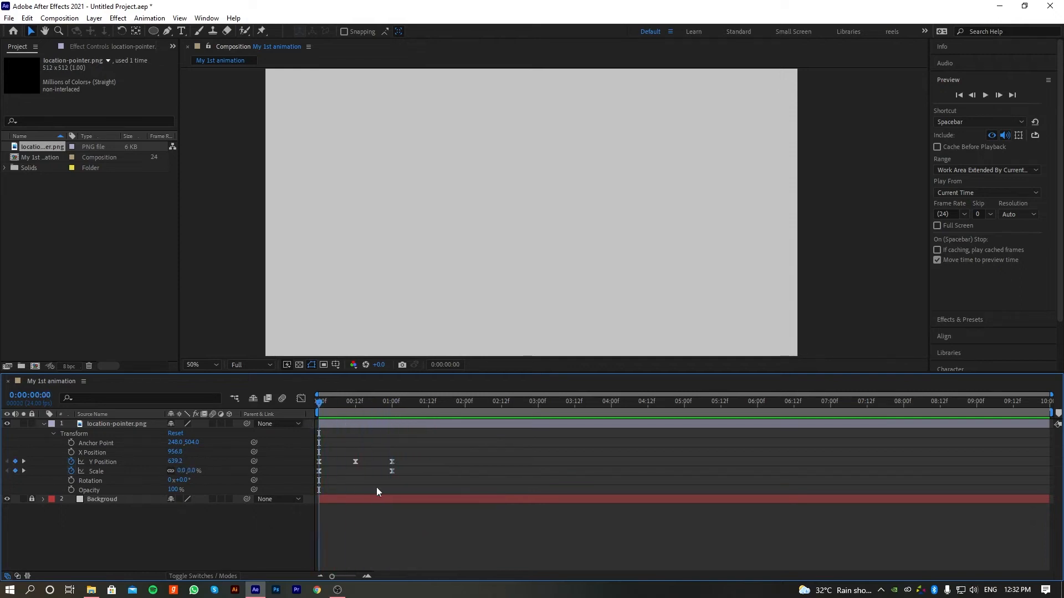
pyautogui.press('space')
pyautogui.press('space')
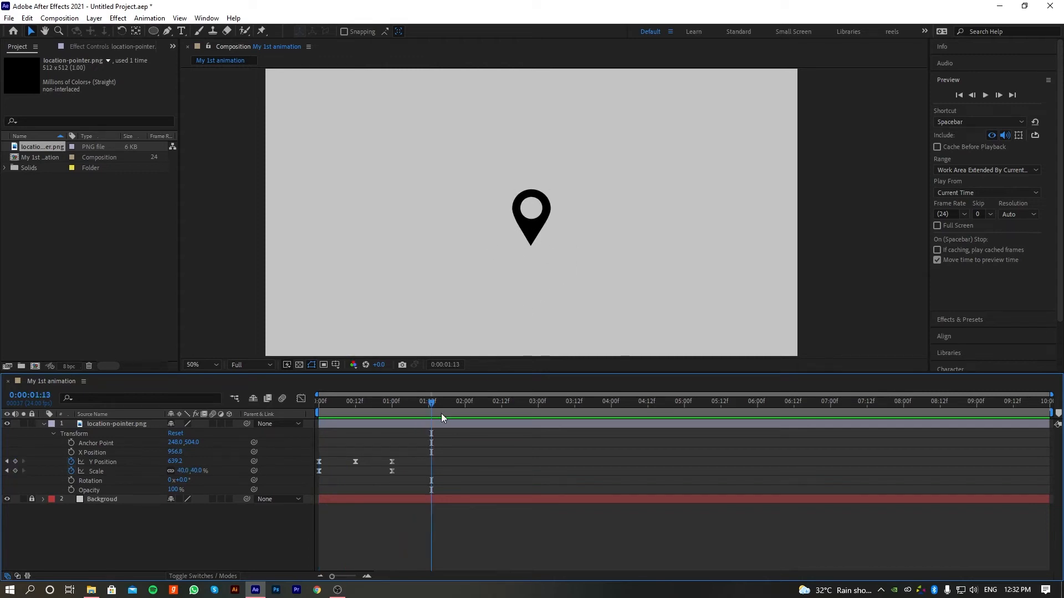
pyautogui.moveTo(441, 417); pyautogui.dragTo(321, 416)
pyautogui.press('space')
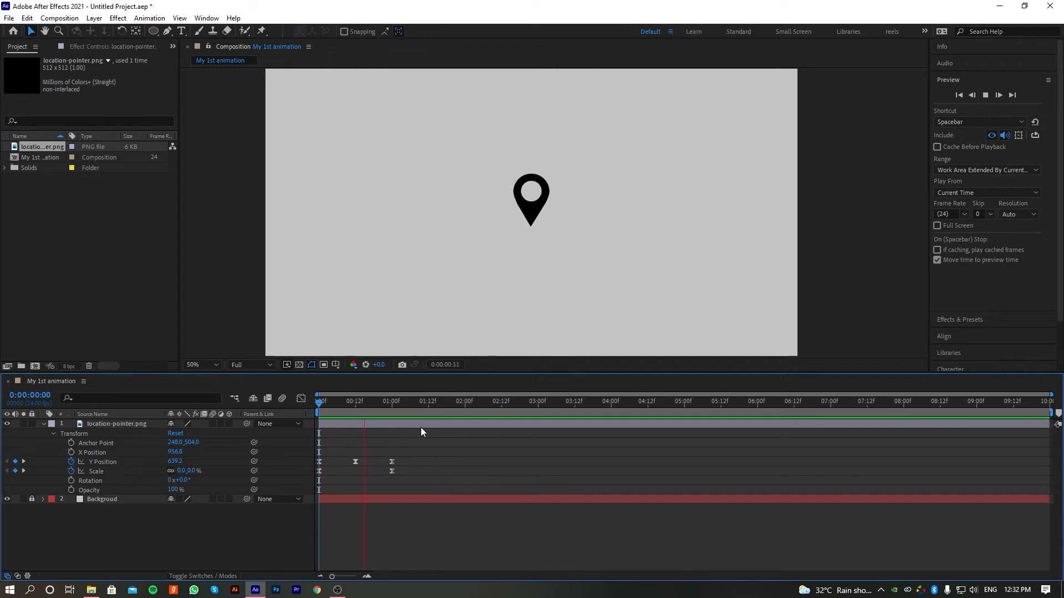
pyautogui.press('space')
# Move to 0:00:01:00, collapse the location-pointer.png layer's properties, and lock the layer
pyautogui.moveTo(385, 407)
pyautogui.mouseDown()
pyautogui.moveTo(333, 418)
pyautogui.moveTo(394, 420)
pyautogui.mouseUp()
pyautogui.click(63, 425)
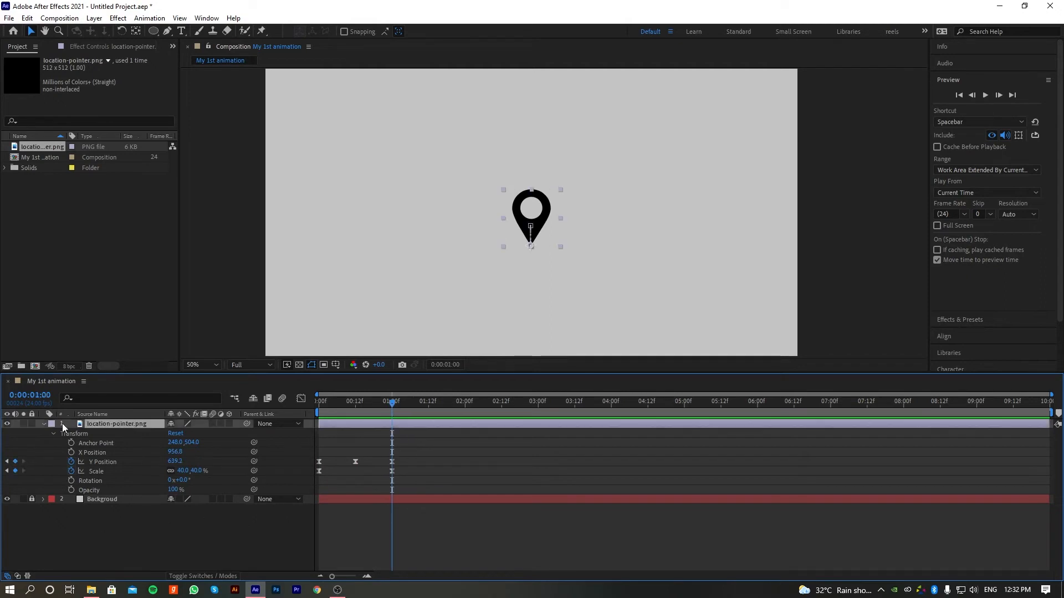
pyautogui.click(44, 425)
pyautogui.click(178, 475)
pyautogui.click(531, 224)
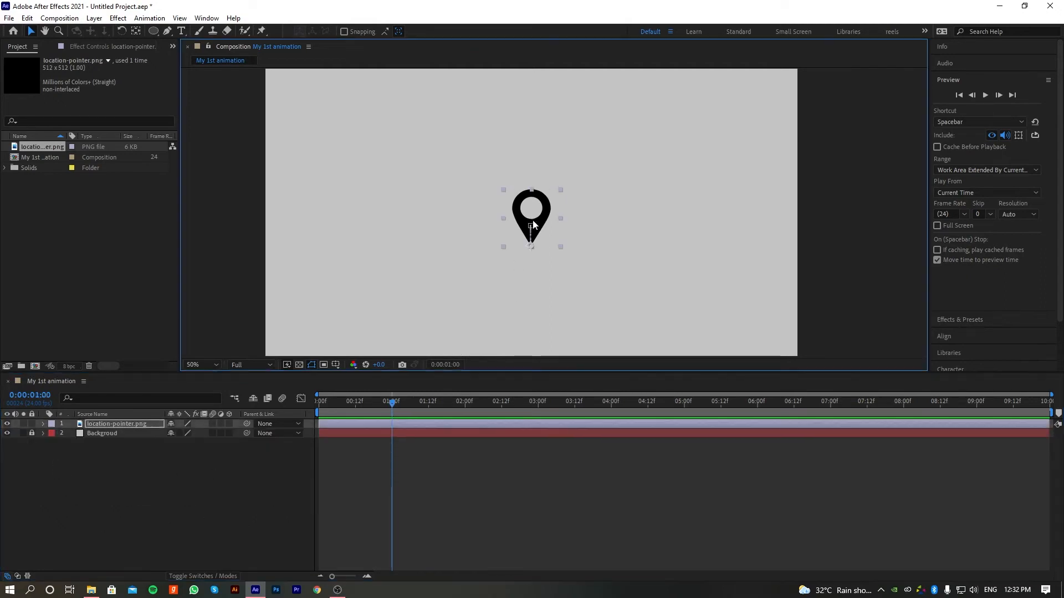
pyautogui.moveTo(366, 413); pyautogui.dragTo(391, 414)
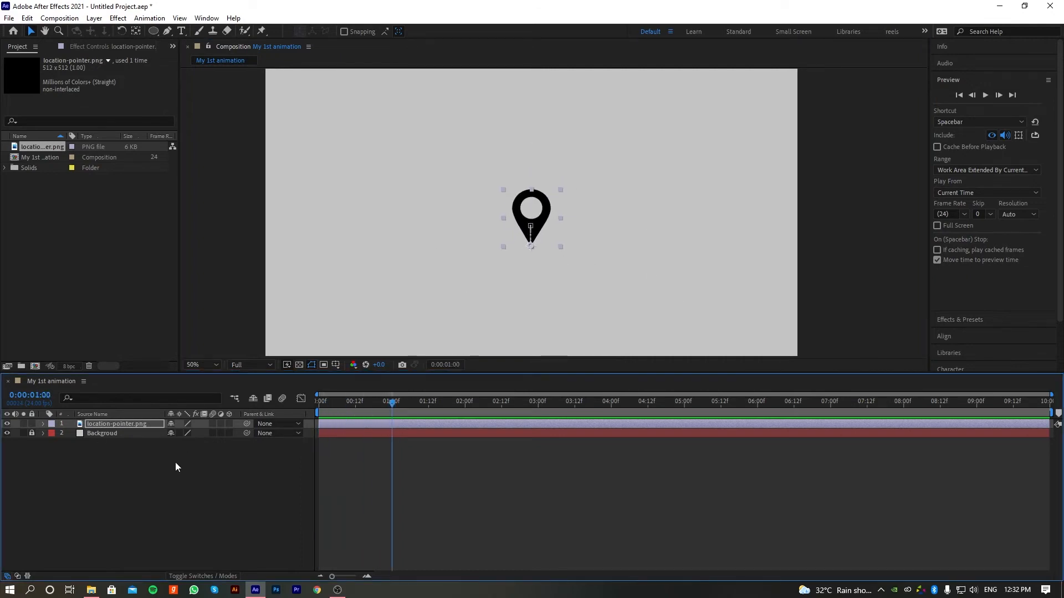
pyautogui.click(34, 424)
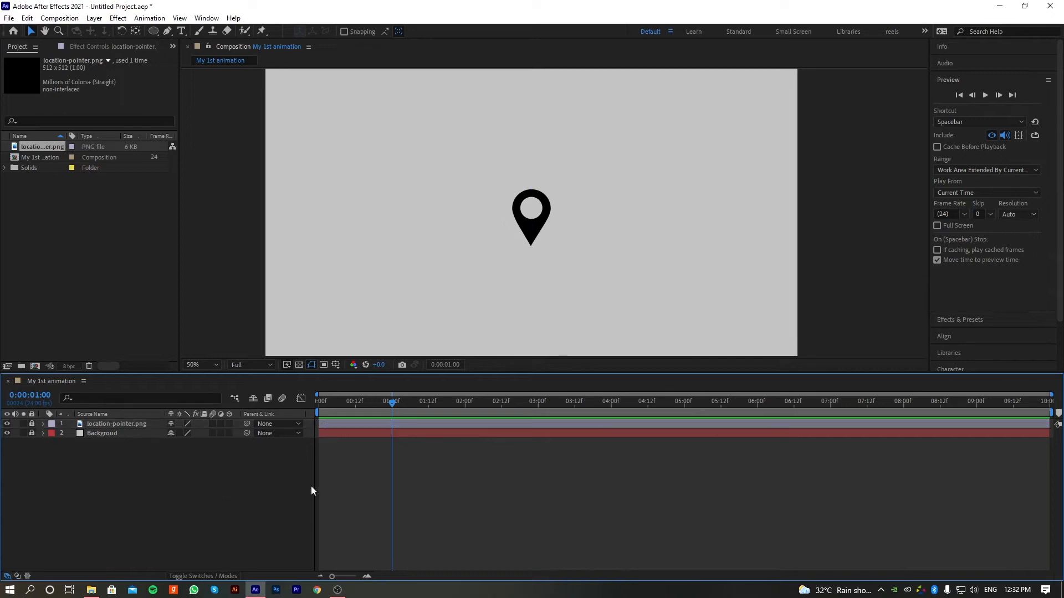
# Draw a wide, flat blue ellipse above and to the left of the pointer with the Ellipse Tool
pyautogui.moveTo(395, 404)
pyautogui.mouseDown()
pyautogui.moveTo(322, 410)
pyautogui.moveTo(392, 408)
pyautogui.mouseUp()
pyautogui.click(152, 30)
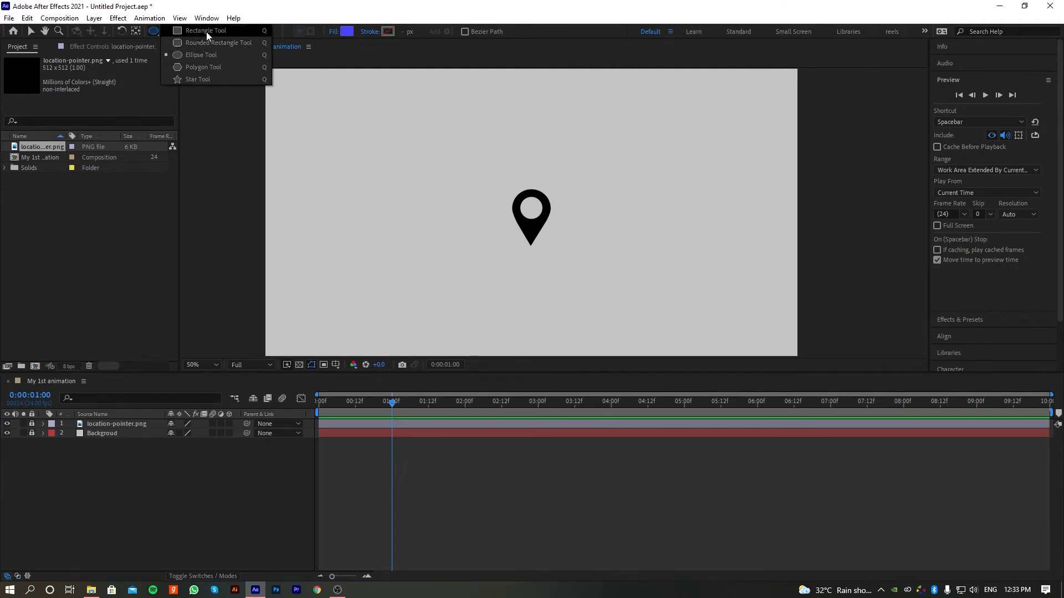
pyautogui.click(209, 56)
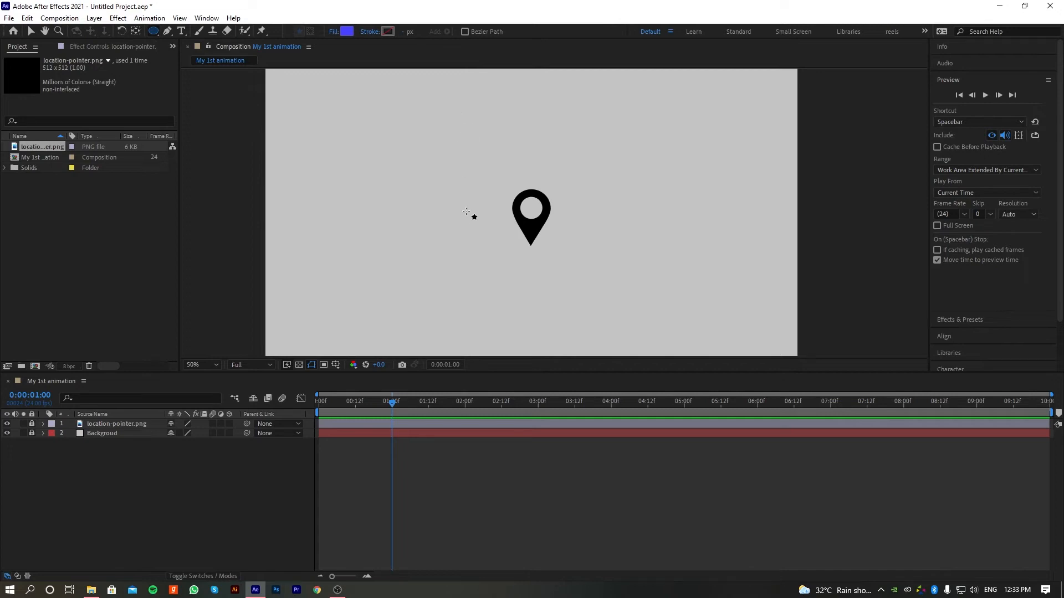
pyautogui.moveTo(452, 149); pyautogui.dragTo(504, 161)
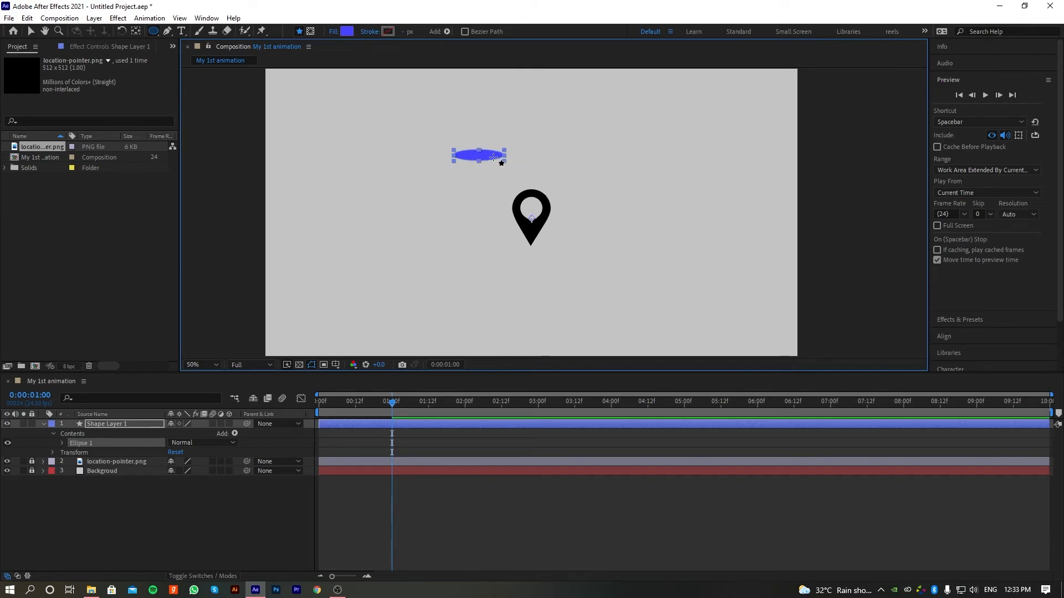
# Center the anchor point of Shape Layer 1 on its ellipse, and return to the Selection Tool
pyautogui.click(124, 424)
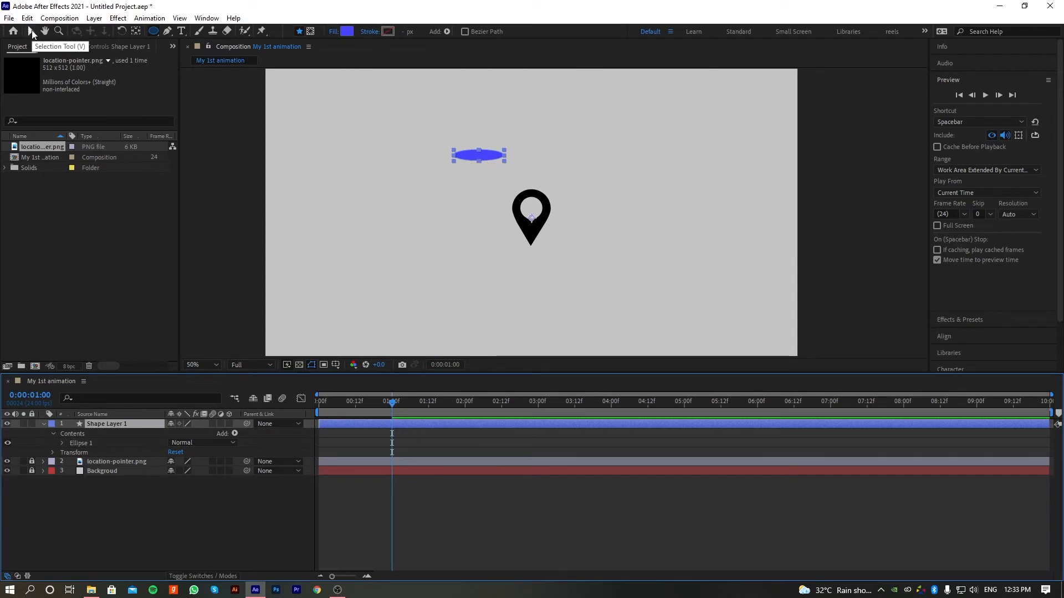
pyautogui.click(31, 32)
pyautogui.click(116, 462)
pyautogui.click(114, 423)
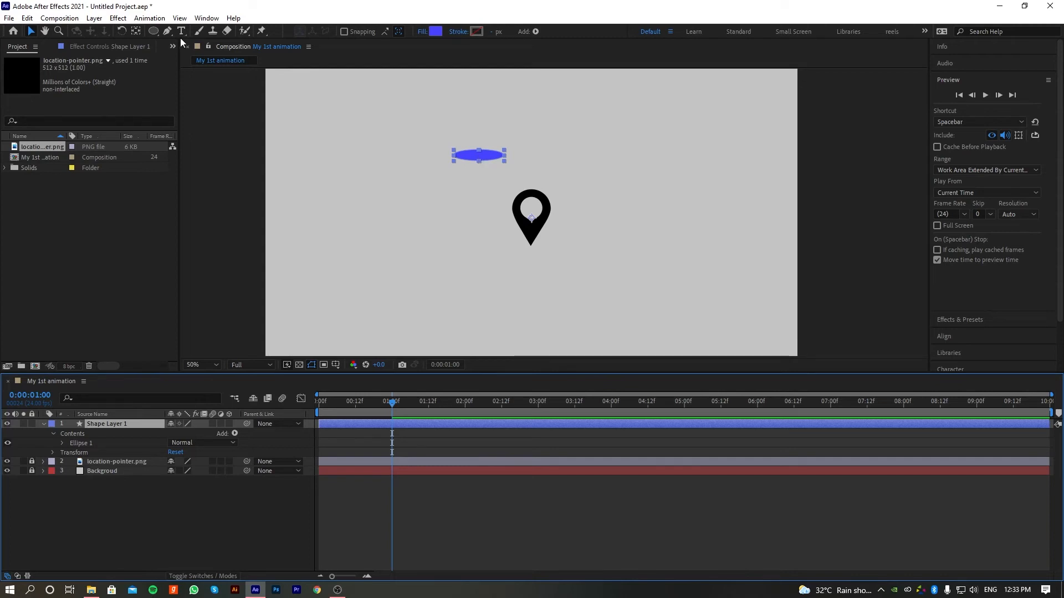
pyautogui.click(137, 31)
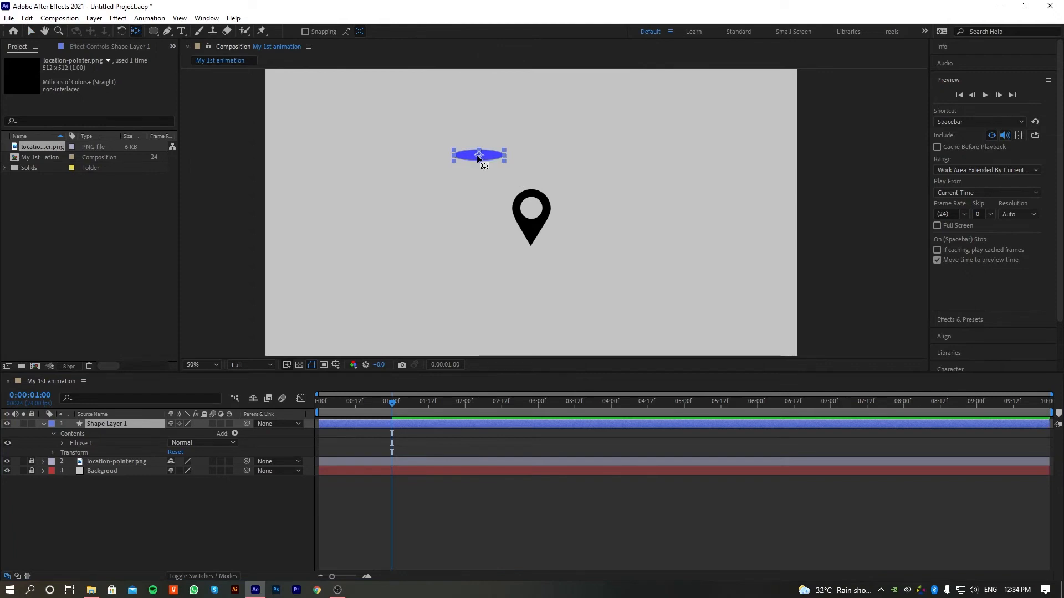
pyautogui.press('v')
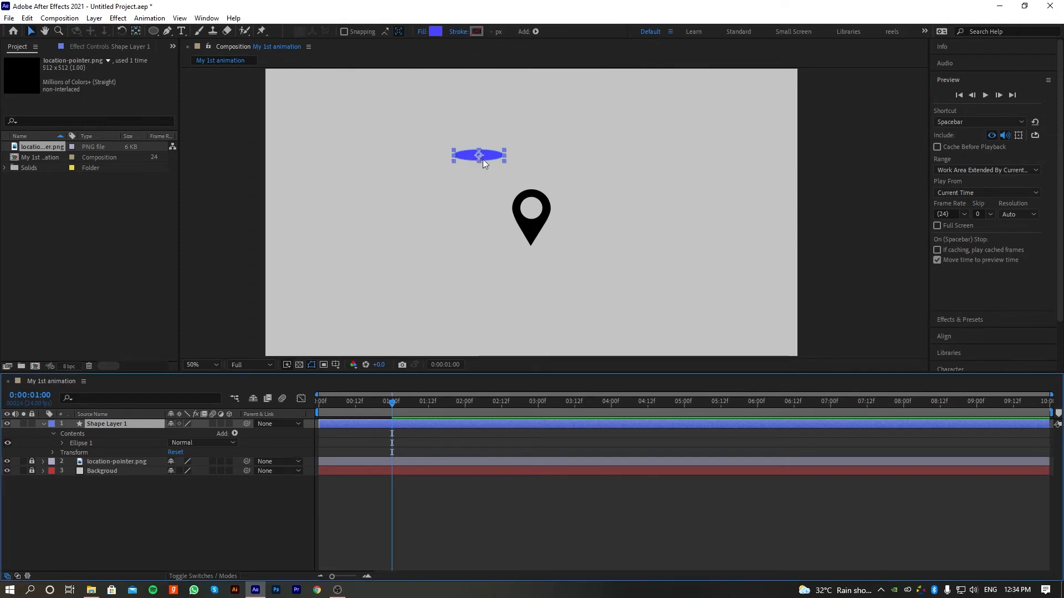
# Align the ellipse horizontally and vertically to the center of the composition, and collapse its layer properties
pyautogui.click(485, 157)
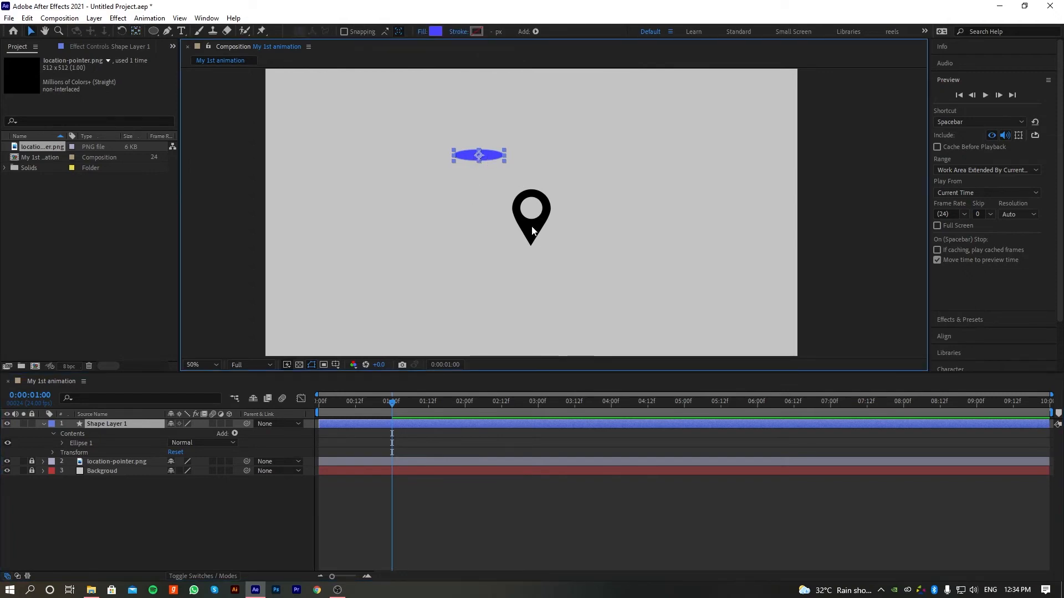
pyautogui.click(539, 248)
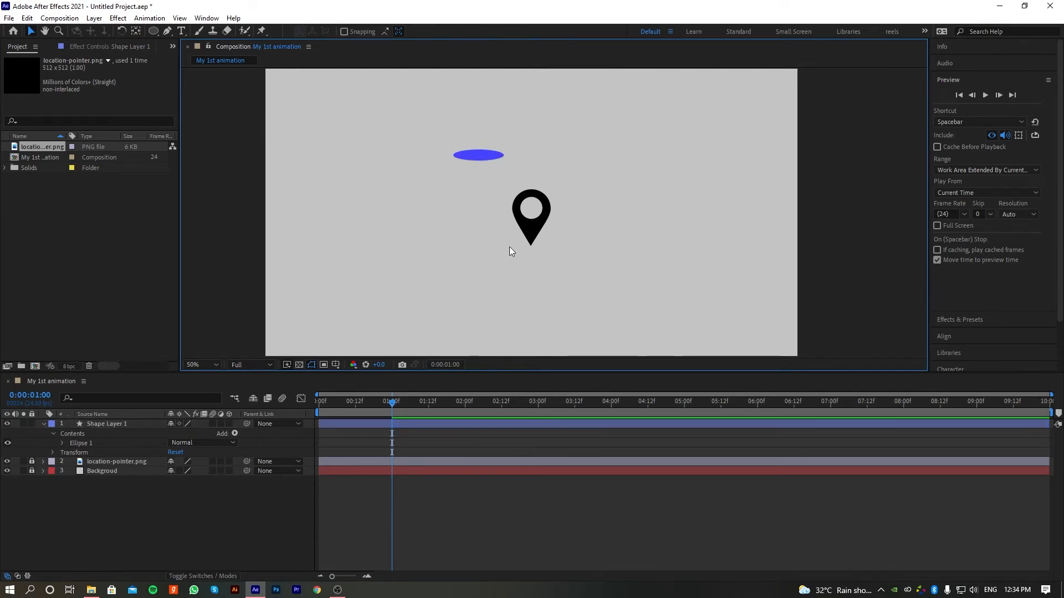
pyautogui.click(484, 154)
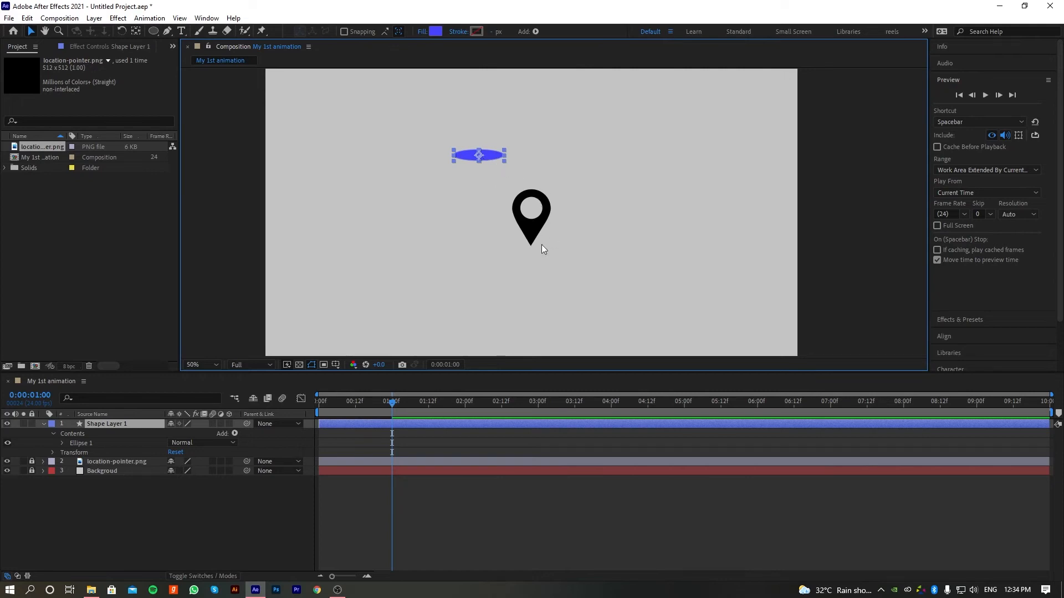
pyautogui.click(947, 80)
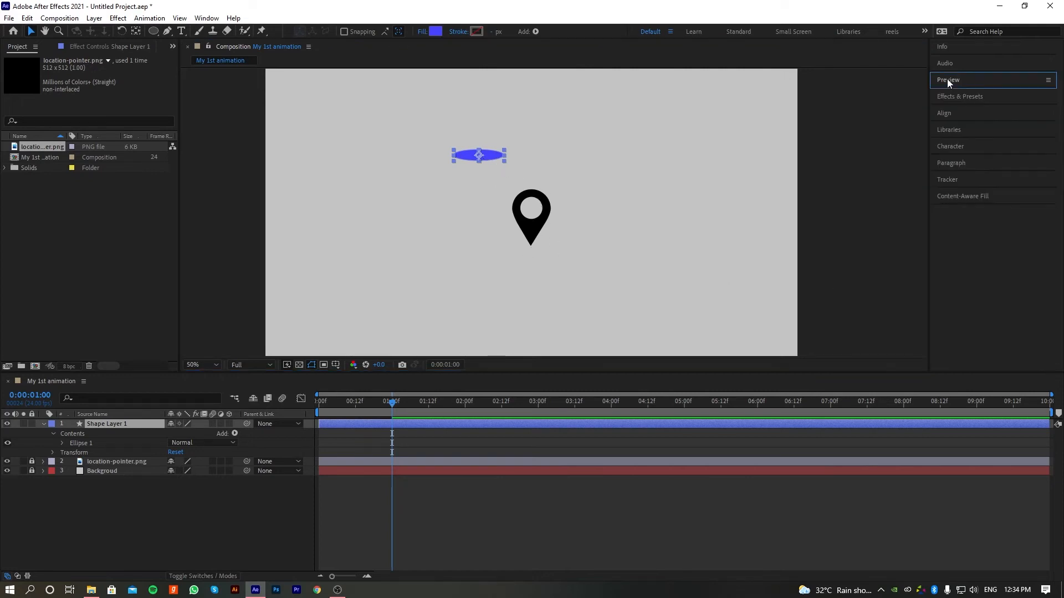
pyautogui.click(946, 114)
pyautogui.click(959, 141)
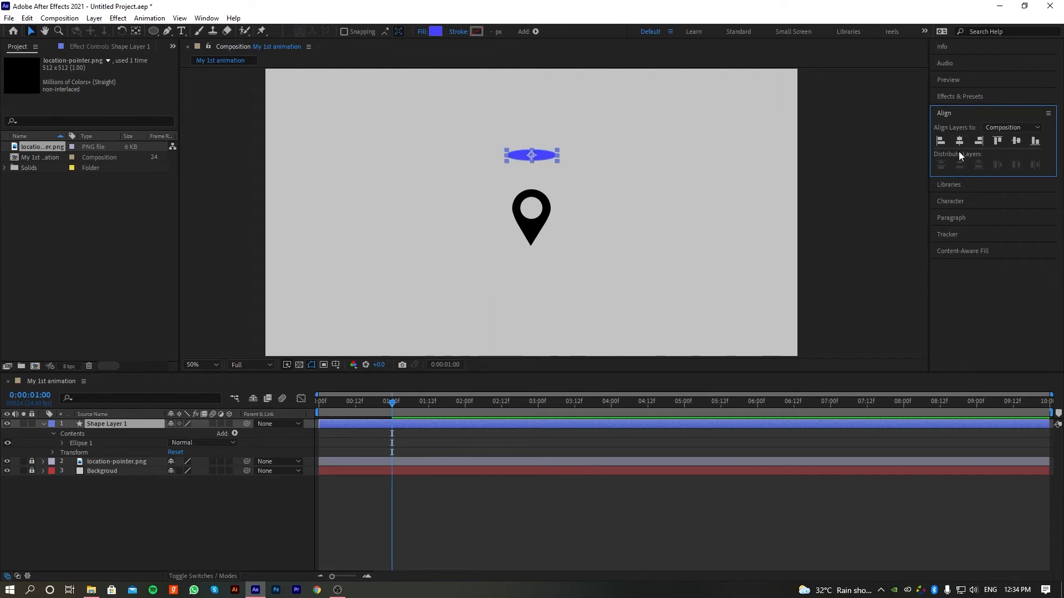
pyautogui.click(1017, 141)
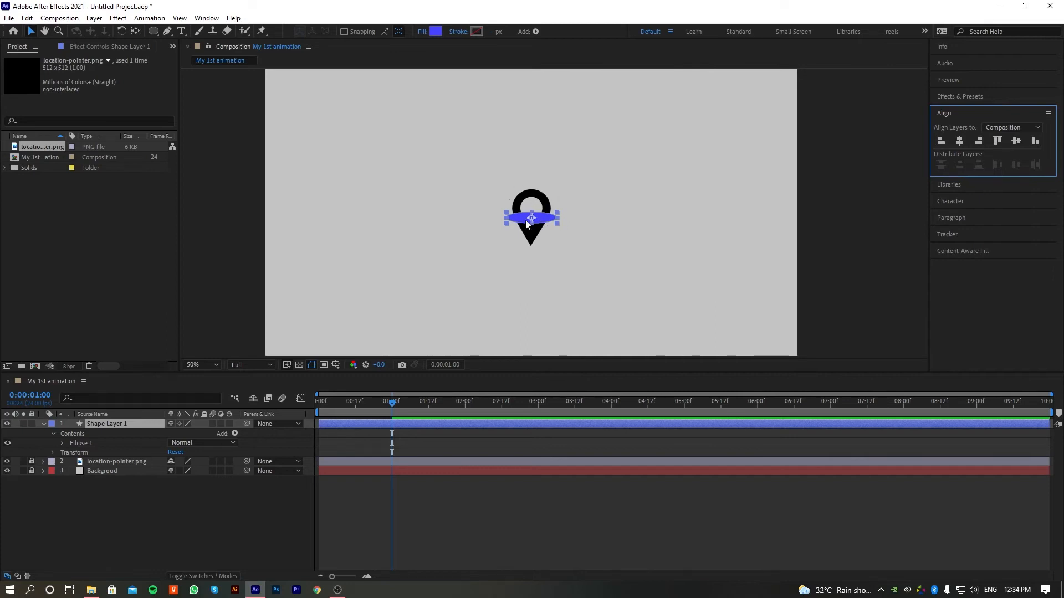
pyautogui.click(43, 424)
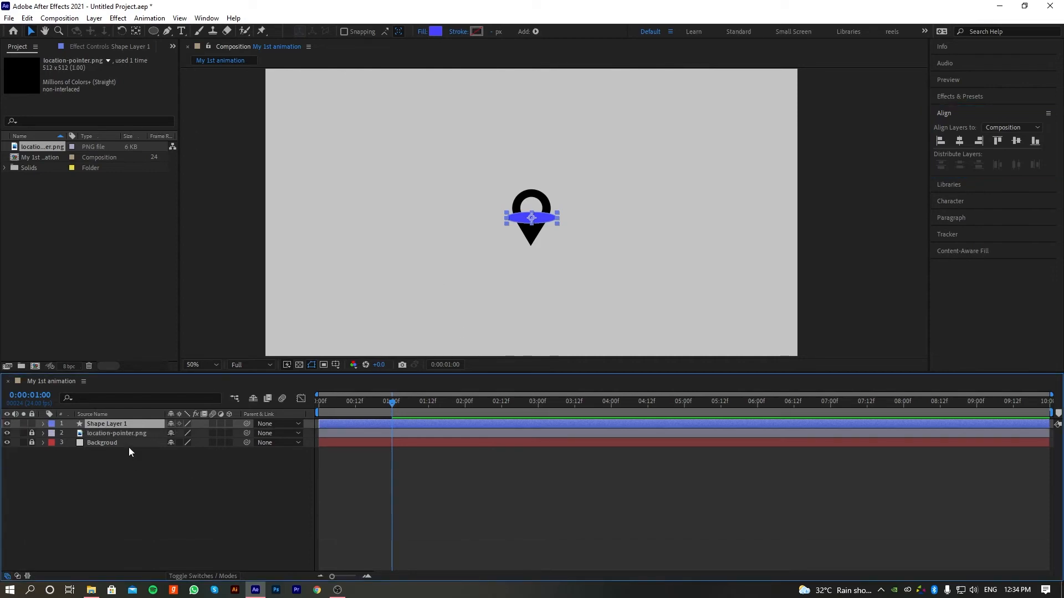
# Move the ellipse's shape layer beneath the location-pointer.png layer and place the ellipse under the pin's tip
pyautogui.moveTo(108, 423); pyautogui.dragTo(113, 438)
pyautogui.moveTo(541, 221); pyautogui.dragTo(538, 250)
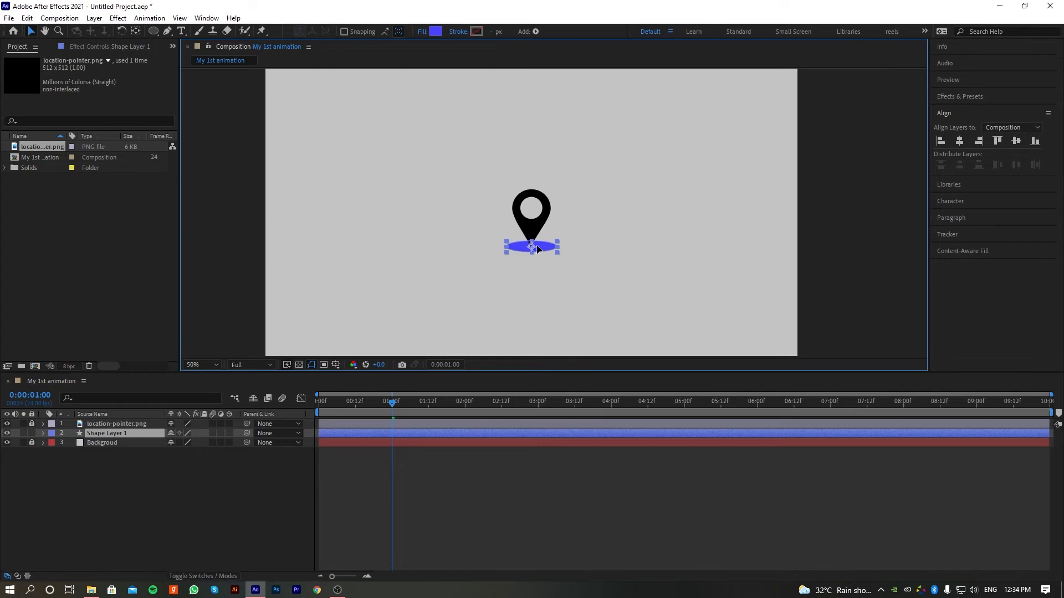
pyautogui.click(583, 264)
pyautogui.click(548, 250)
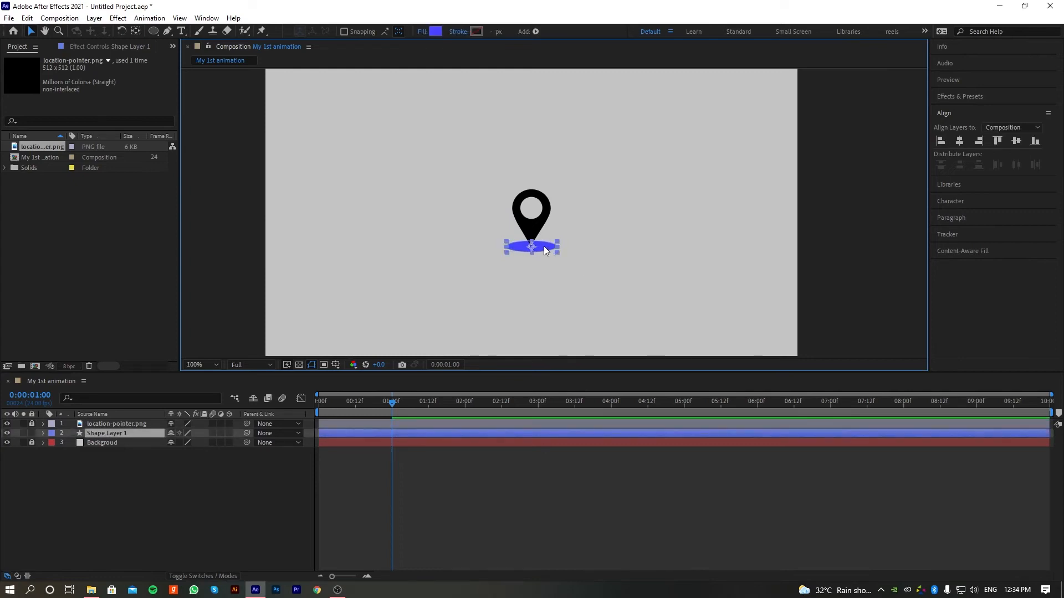
pyautogui.scroll(2, 544, 246)
pyautogui.scroll(2, 548, 275)
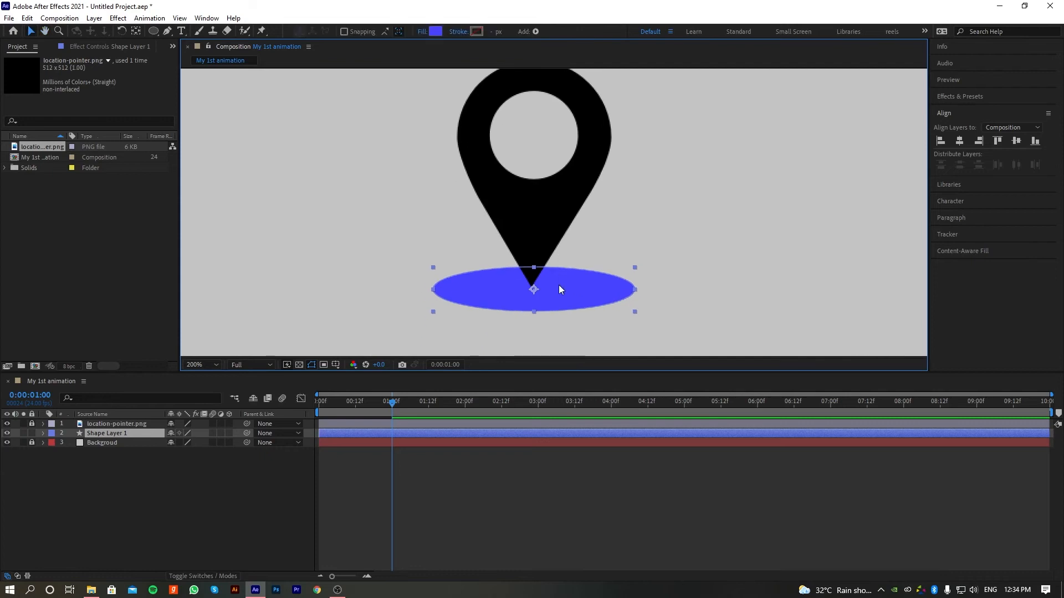
pyautogui.press(',')
pyautogui.press('.')
pyautogui.click(669, 277)
pyautogui.click(625, 289)
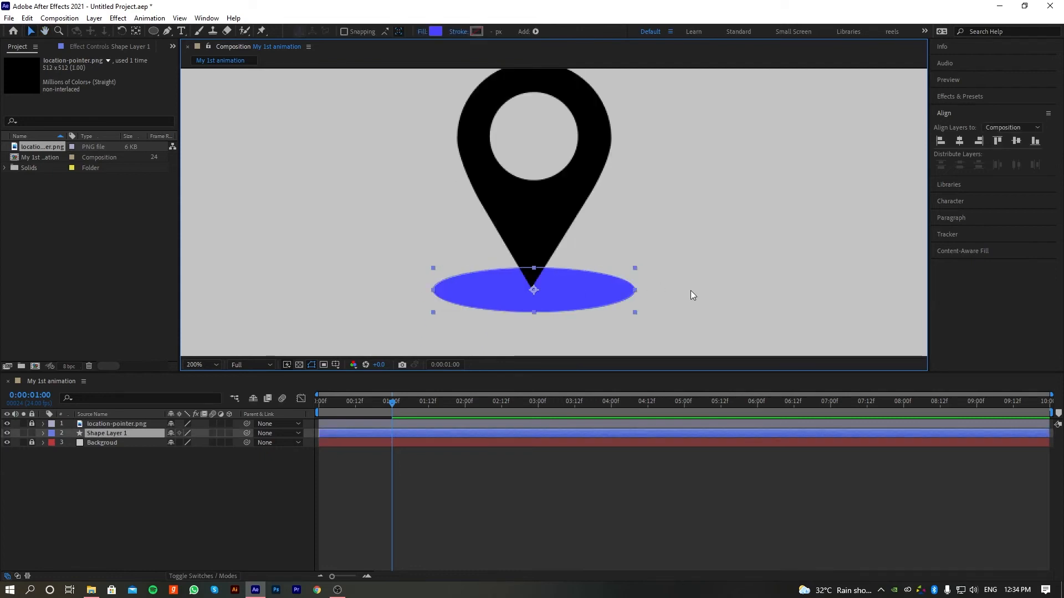
pyautogui.press('.')
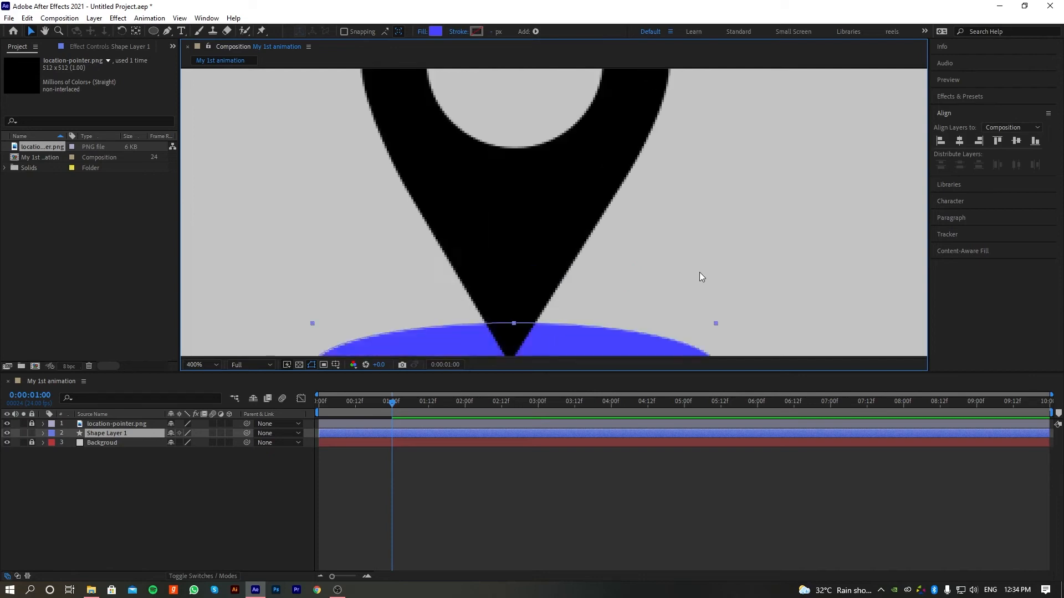
pyautogui.press(',')
pyautogui.press(',')
pyautogui.press('.')
pyautogui.press(',')
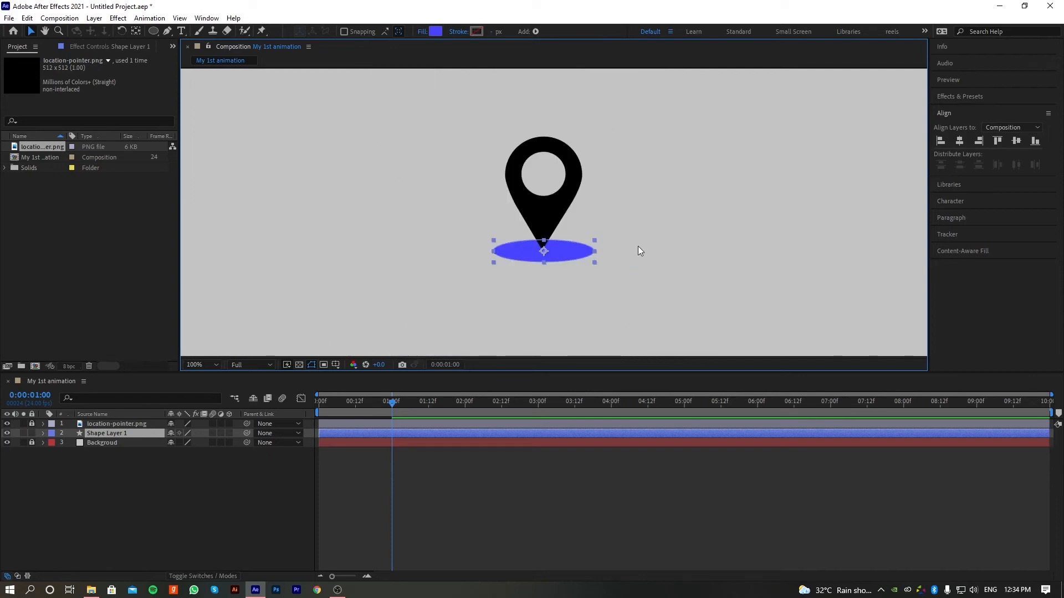
pyautogui.press('h')
pyautogui.moveTo(648, 214)
pyautogui.mouseDown()
pyautogui.moveTo(743, 190)
pyautogui.moveTo(717, 183)
pyautogui.moveTo(649, 209)
pyautogui.moveTo(589, 199)
pyautogui.moveTo(765, 231)
pyautogui.moveTo(530, 228)
pyautogui.moveTo(575, 171)
pyautogui.moveTo(630, 221)
pyautogui.mouseUp()
pyautogui.press('v')
pyautogui.press(',')
pyautogui.press(',')
pyautogui.press('.')
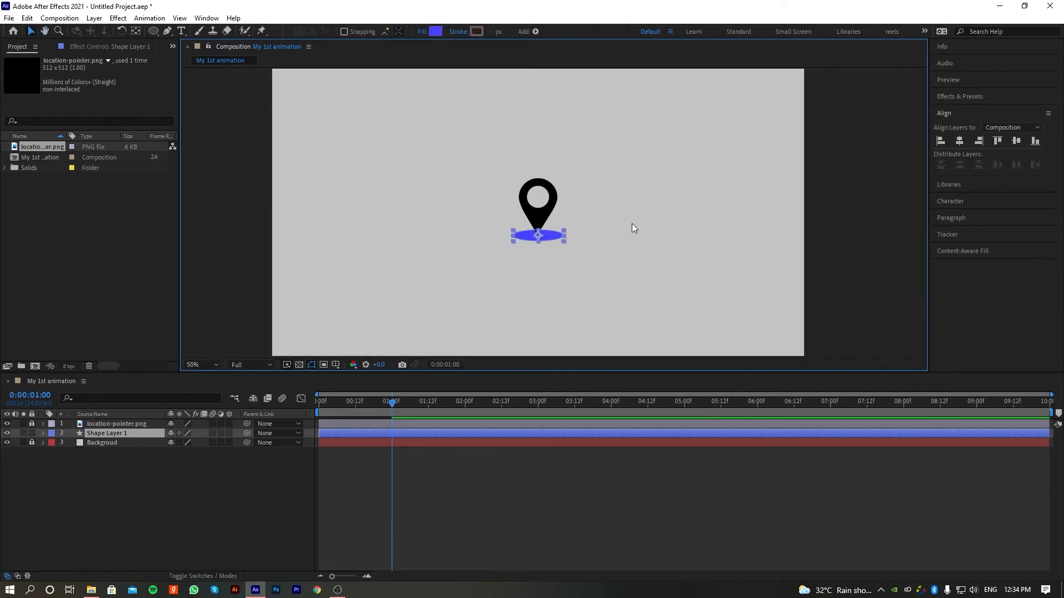
pyautogui.press('.')
pyautogui.press(',')
pyautogui.press(',')
# Shift the blue ellipse slightly sideways to centre it under the pin's tip
pyautogui.press('.')
pyautogui.press('.')
pyautogui.press('.')
pyautogui.moveTo(641, 241); pyautogui.dragTo(727, 231)
pyautogui.click(759, 313)
pyautogui.click(621, 305)
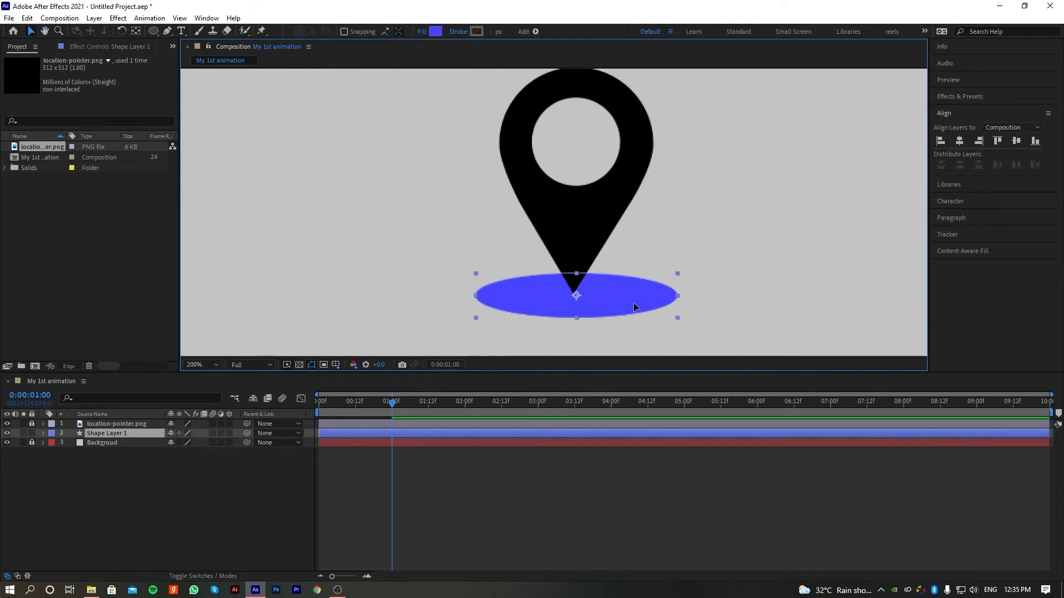
pyautogui.moveTo(633, 302); pyautogui.dragTo(632, 304)
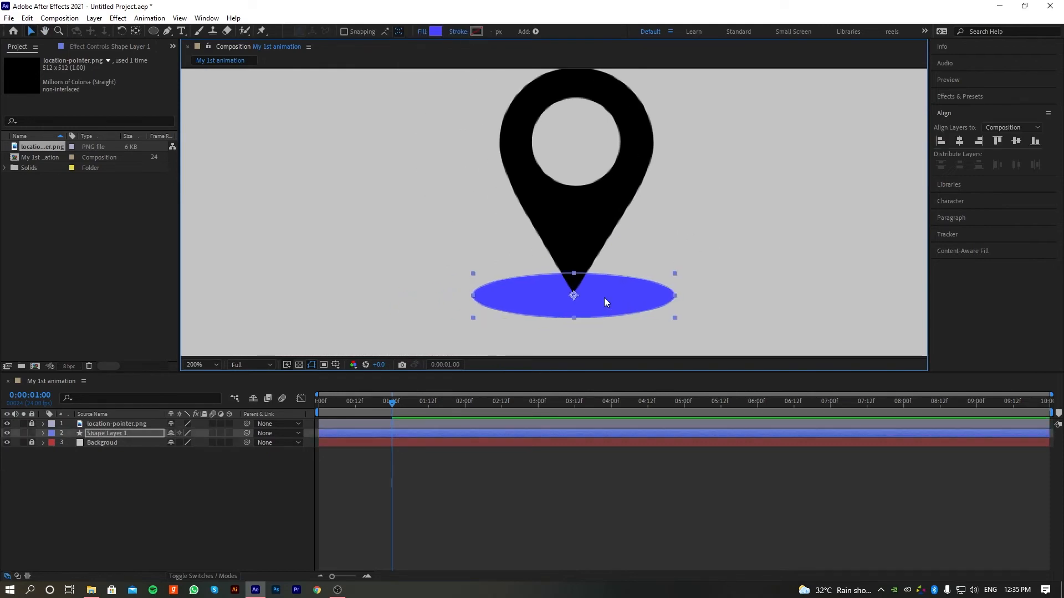
pyautogui.click(580, 261)
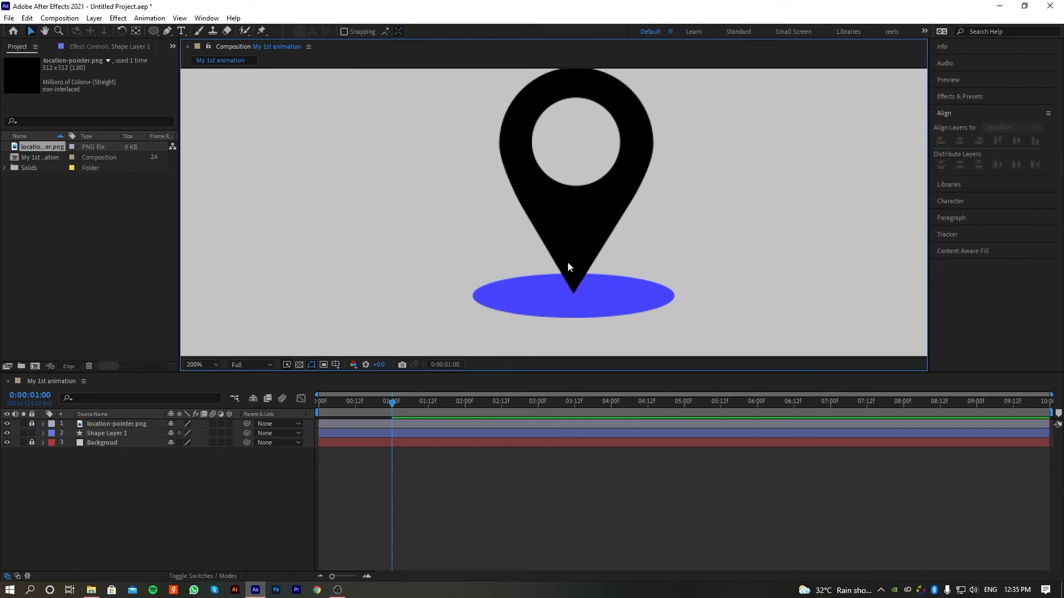
pyautogui.click(597, 287)
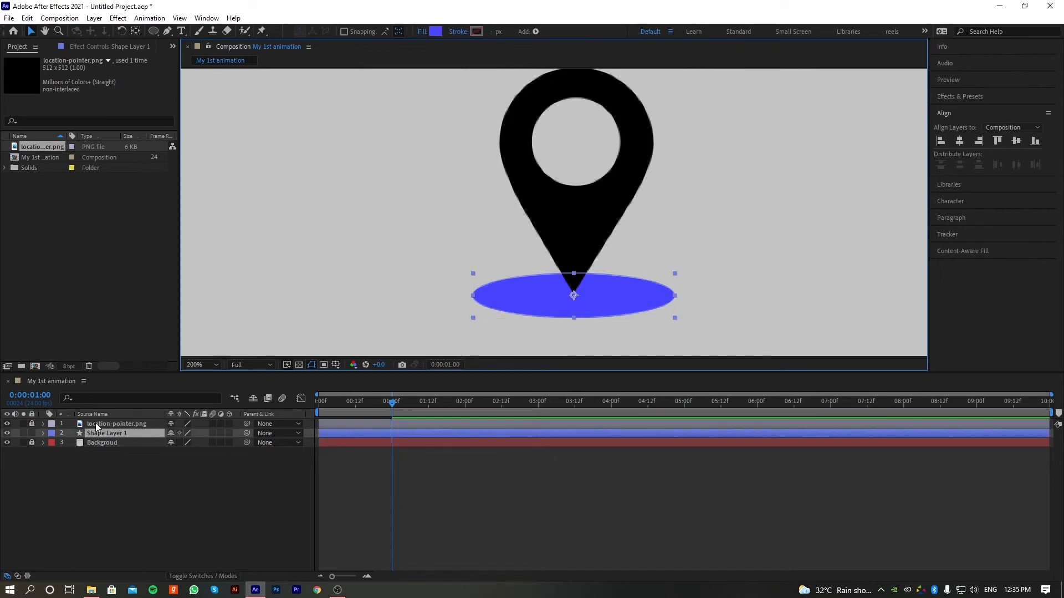
pyautogui.click(114, 427)
pyautogui.click(125, 425)
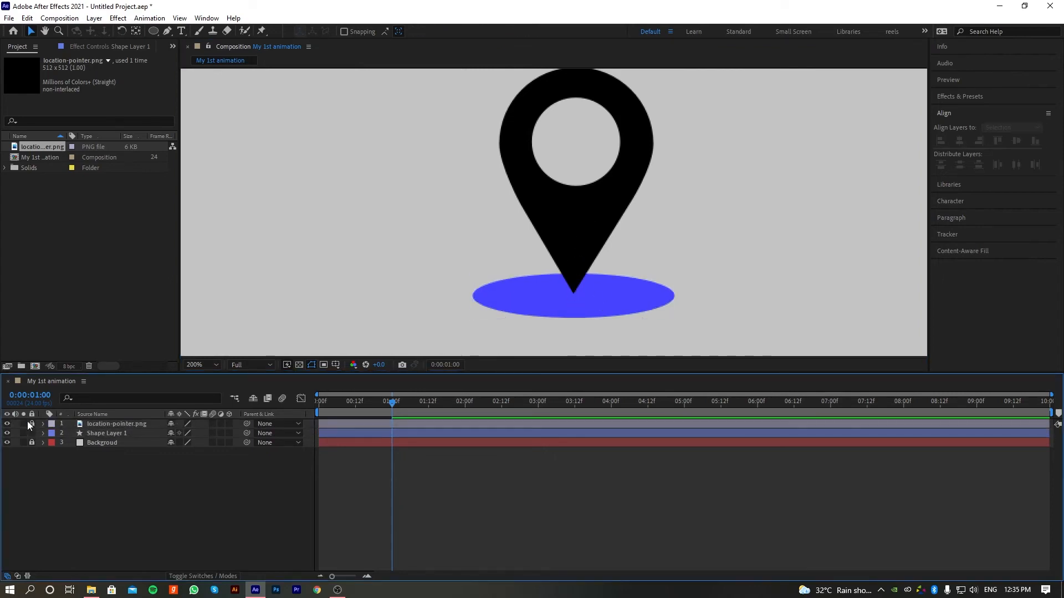
pyautogui.scroll(-4, 576, 165)
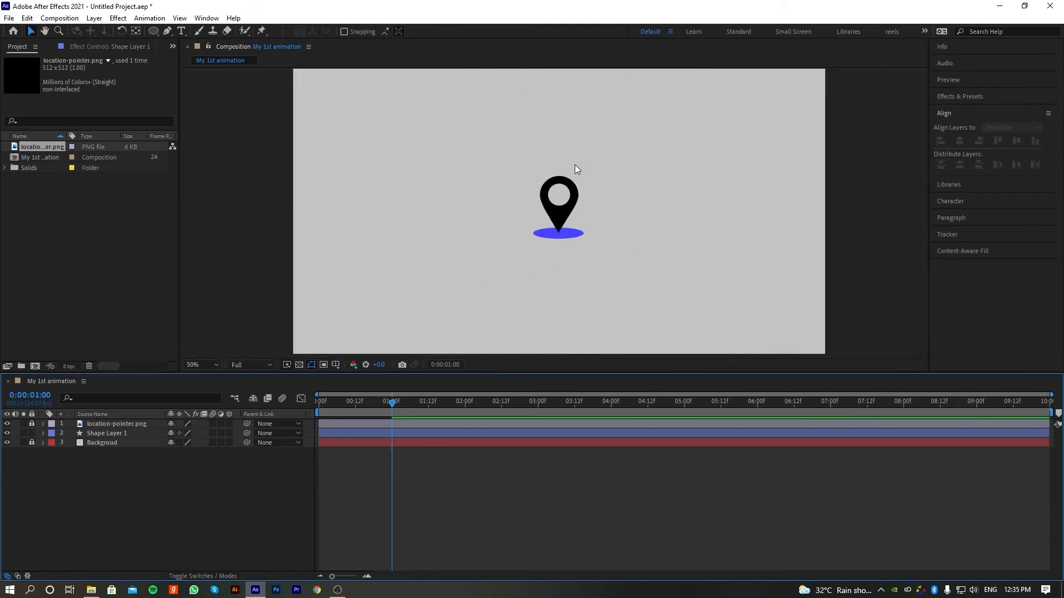
pyautogui.scroll(2, 562, 164)
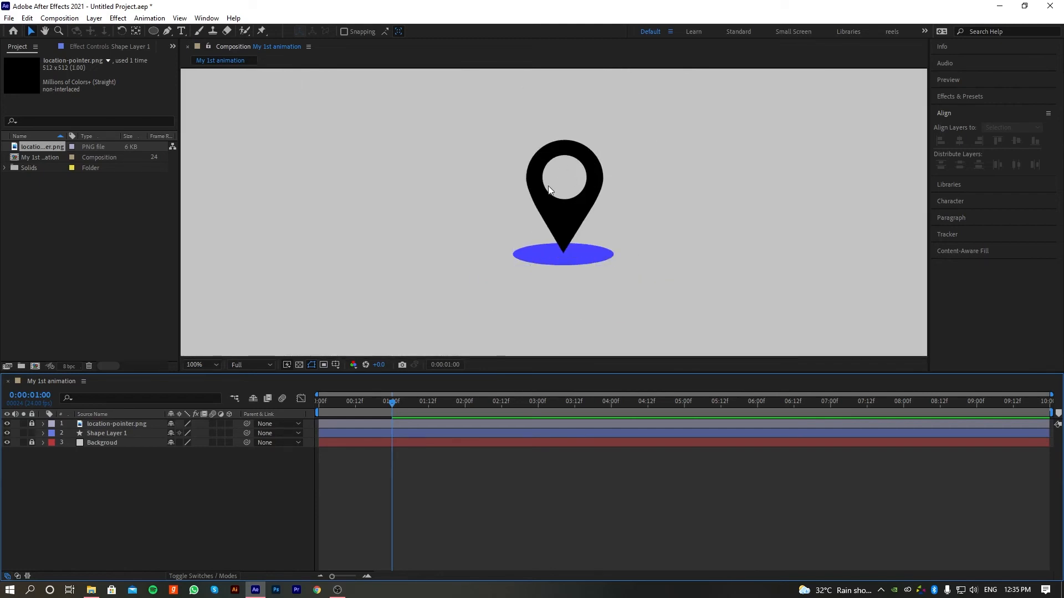
pyautogui.click(582, 259)
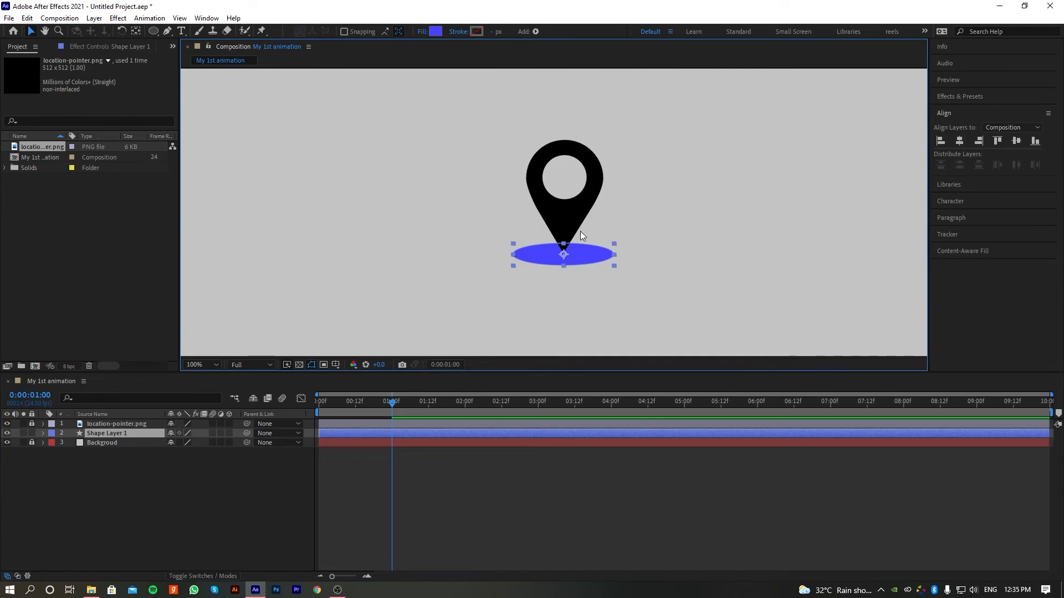
pyautogui.scroll(2, 584, 248)
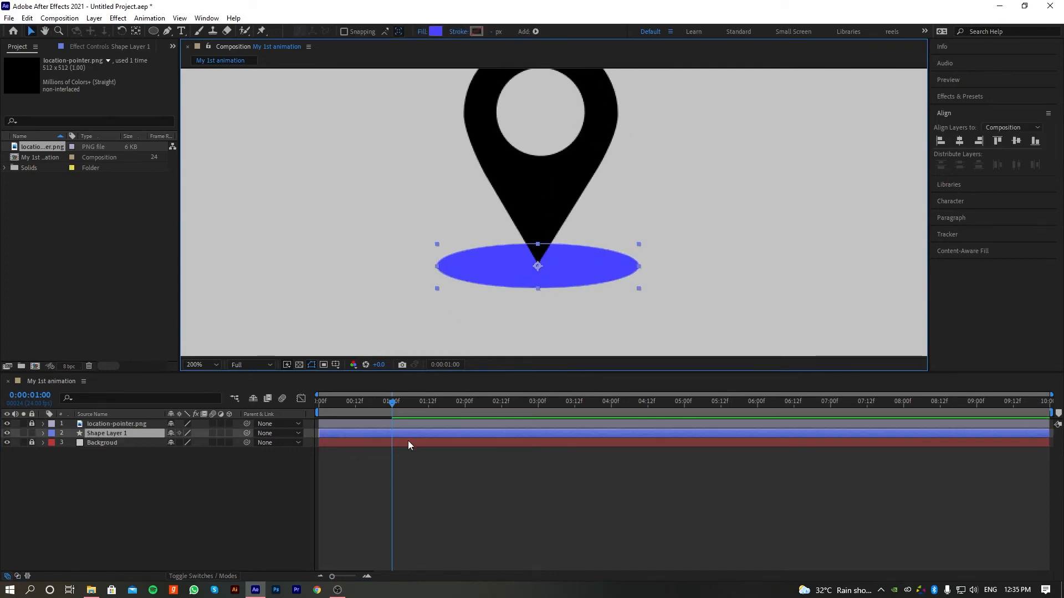
pyautogui.click(395, 431)
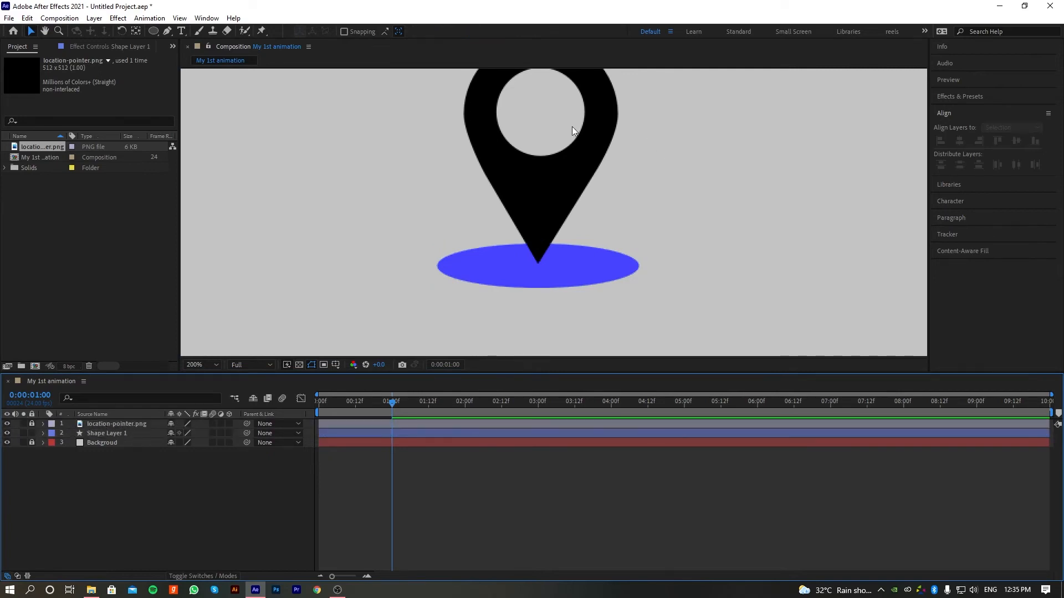
pyautogui.scroll(2, 577, 165)
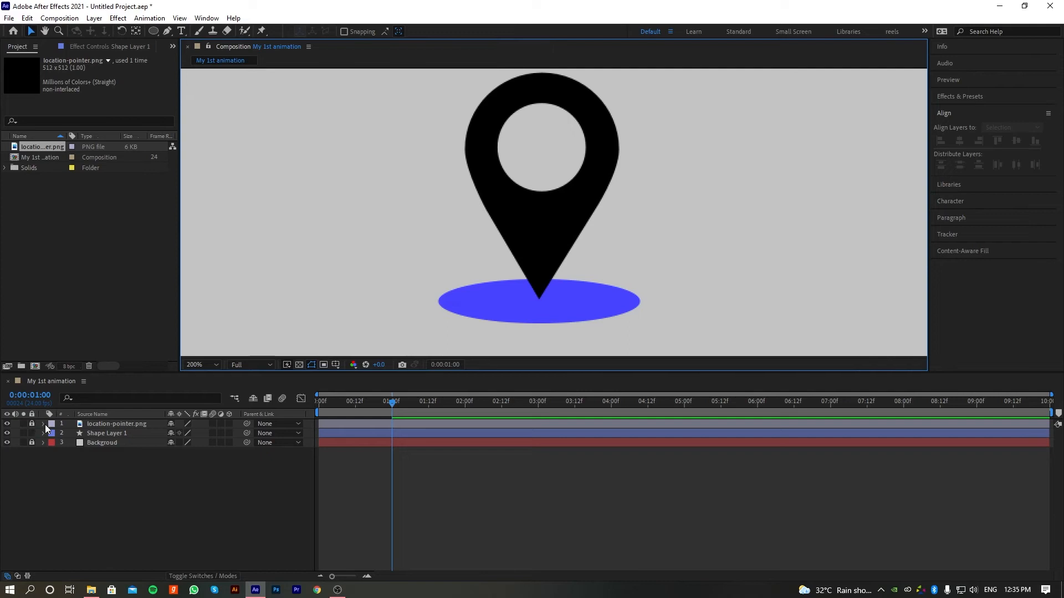
# Unlock the location-pointer.png layer and expand its transform properties
pyautogui.click(105, 425)
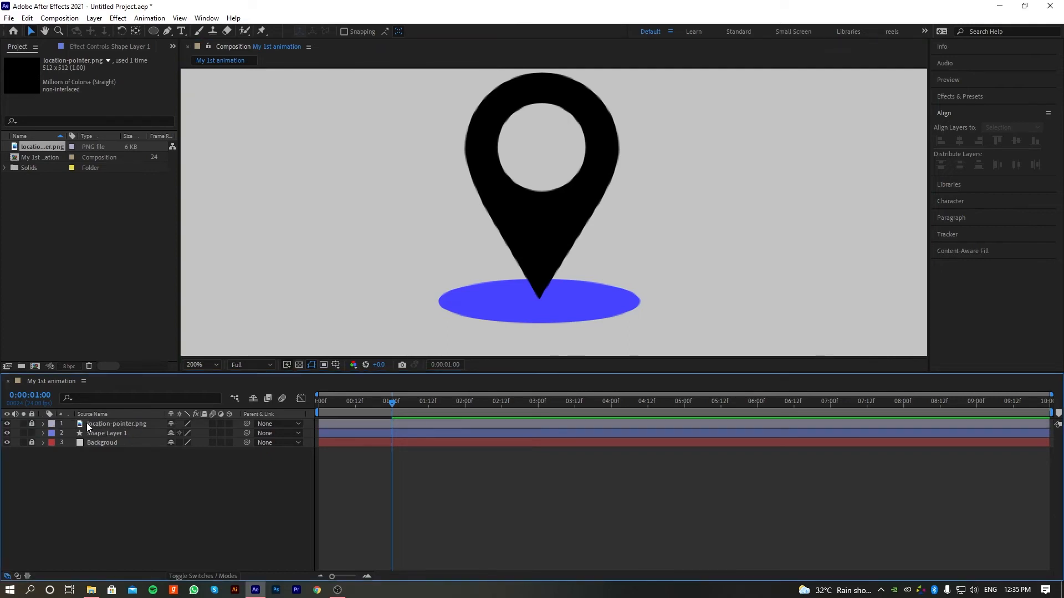
pyautogui.click(31, 424)
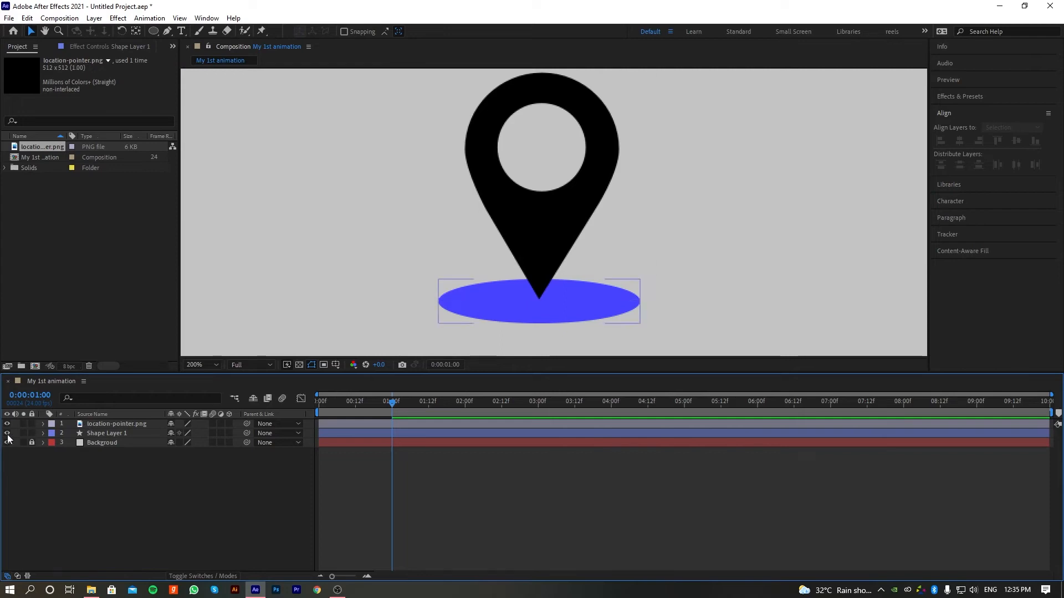
pyautogui.click(43, 425)
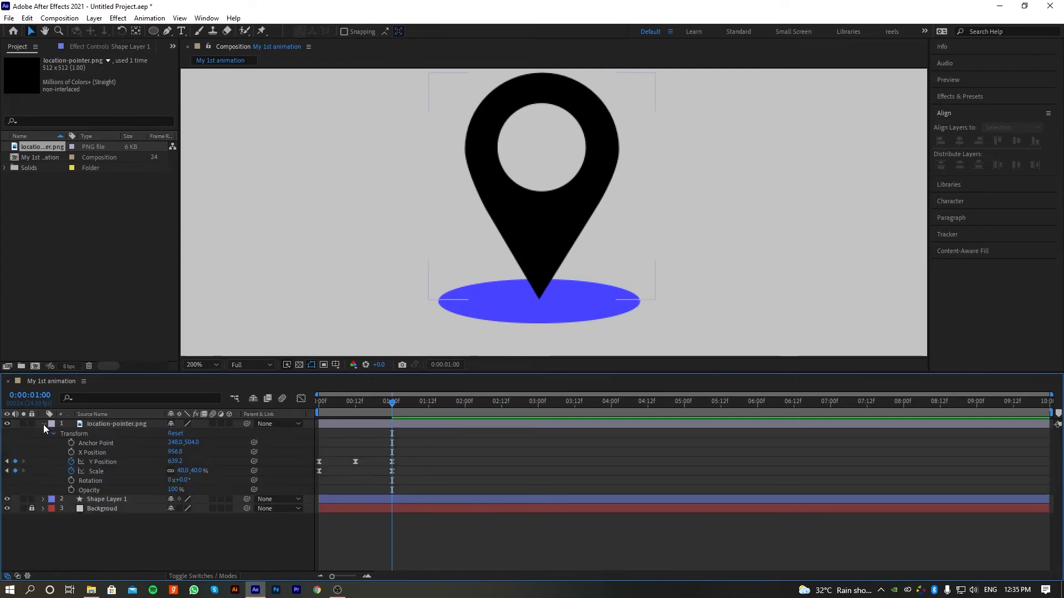
# Select the Y Position and Scale keyframes among the pin layer's transform properties
pyautogui.click(94, 468)
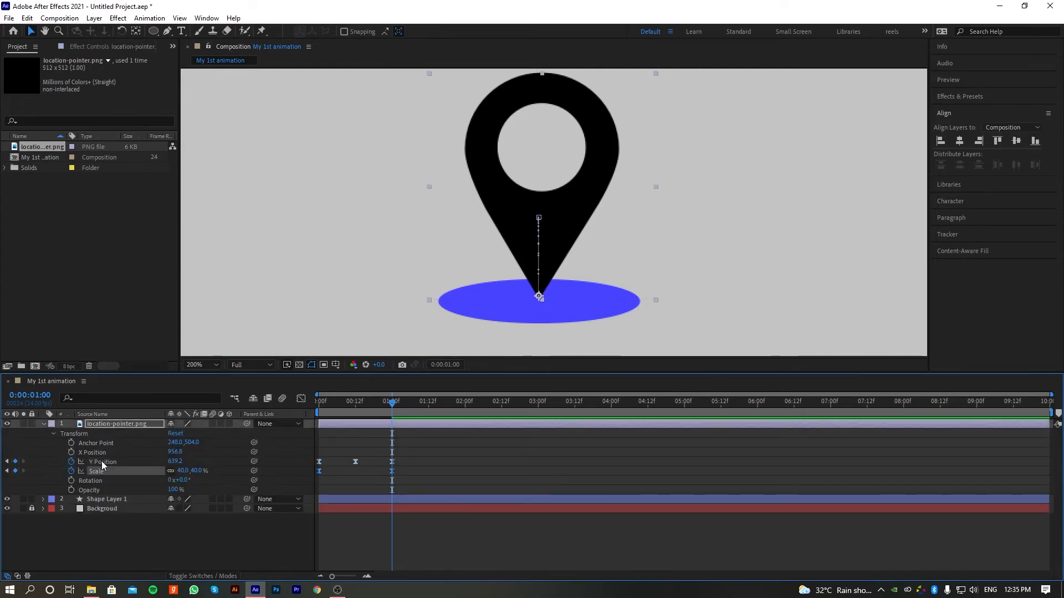
pyautogui.click(101, 461)
pyautogui.click(99, 470)
pyautogui.keyDown('shift'); pyautogui.click(104, 463); pyautogui.keyUp('shift')
pyautogui.click(374, 432)
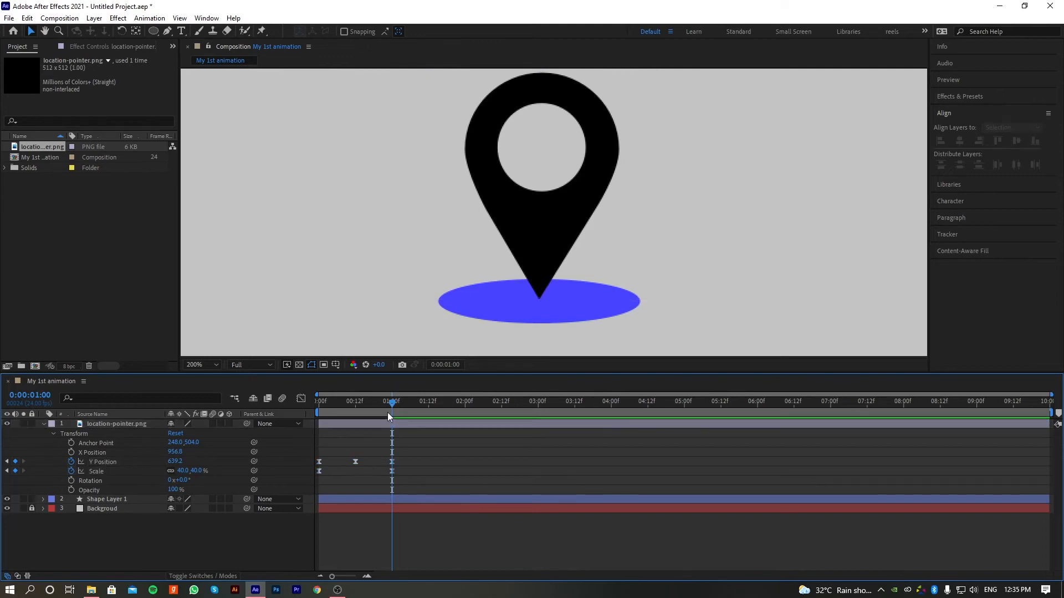
pyautogui.moveTo(388, 412)
pyautogui.mouseDown()
pyautogui.moveTo(321, 411)
pyautogui.moveTo(391, 410)
pyautogui.mouseUp()
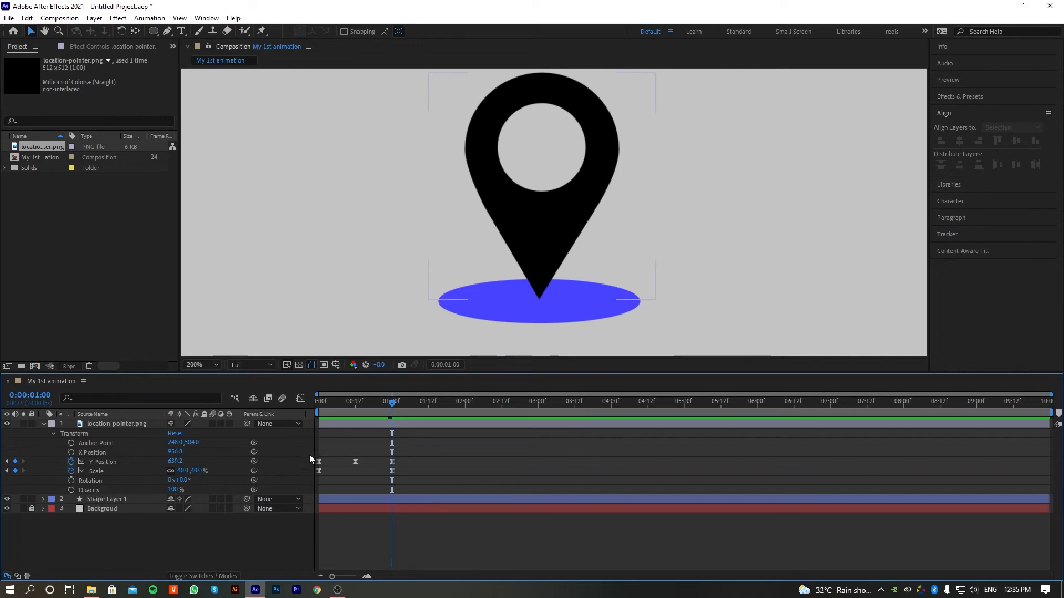
pyautogui.moveTo(403, 458); pyautogui.dragTo(307, 475)
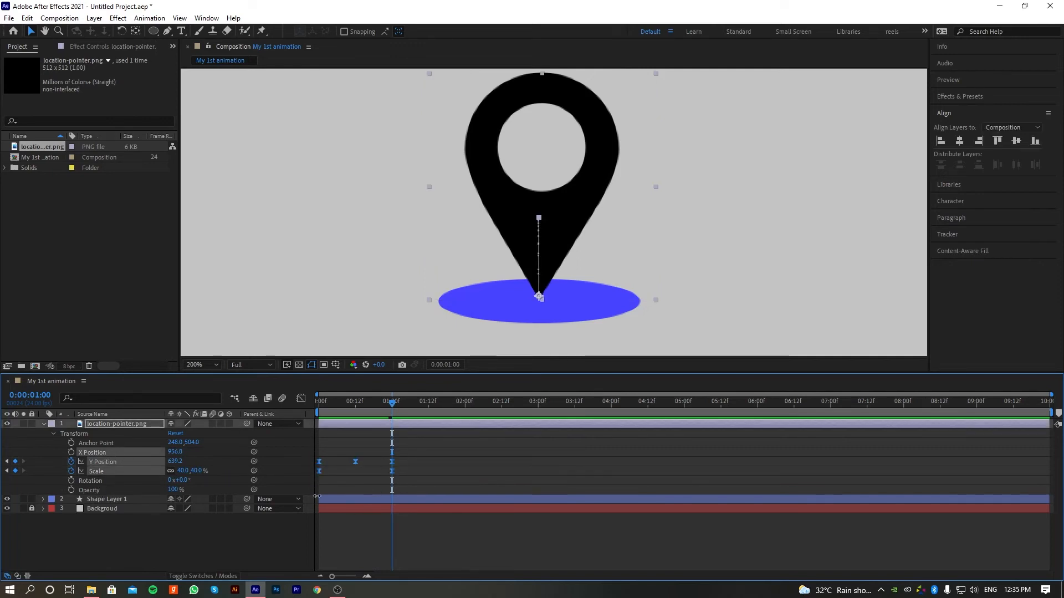
# Show only the keyframed properties of the location-pointer.png layer
pyautogui.click(128, 424)
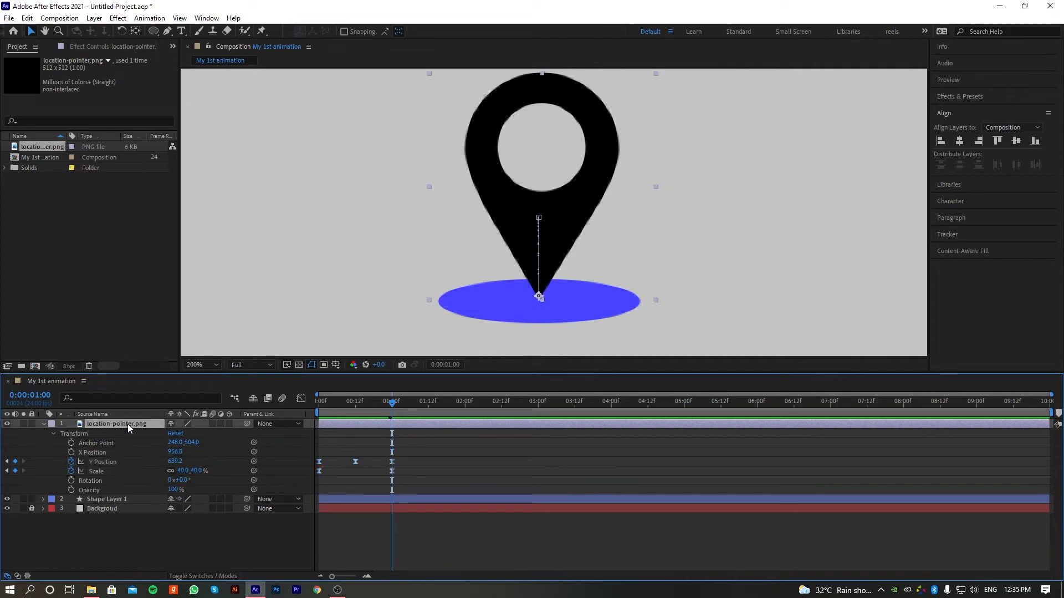
pyautogui.press('u')
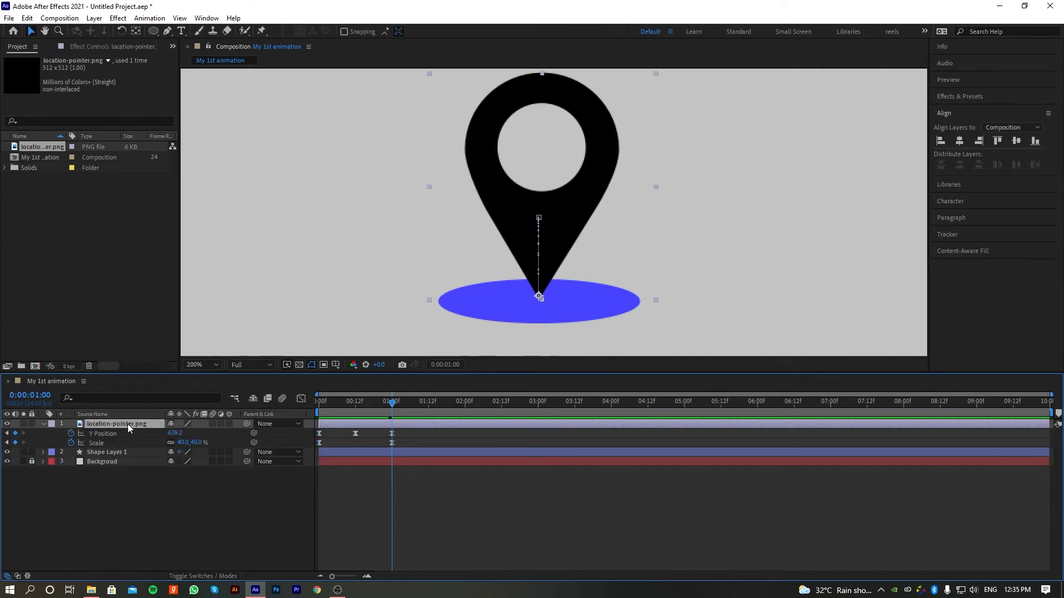
pyautogui.moveTo(388, 403)
pyautogui.mouseDown()
pyautogui.moveTo(307, 413)
pyautogui.moveTo(392, 409)
pyautogui.moveTo(307, 413)
pyautogui.moveTo(395, 420)
pyautogui.mouseUp()
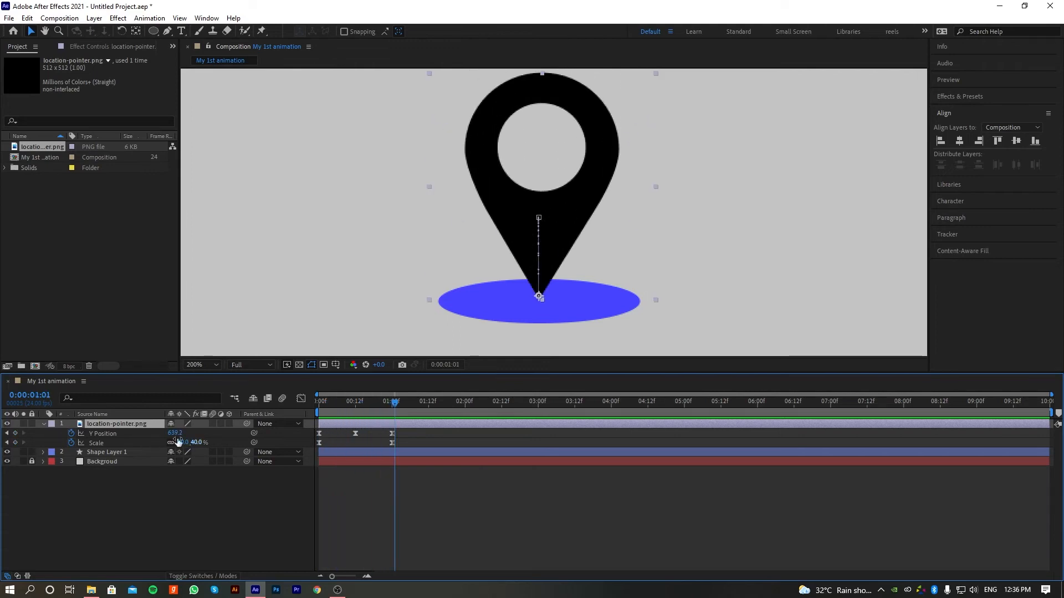
pyautogui.press('u')
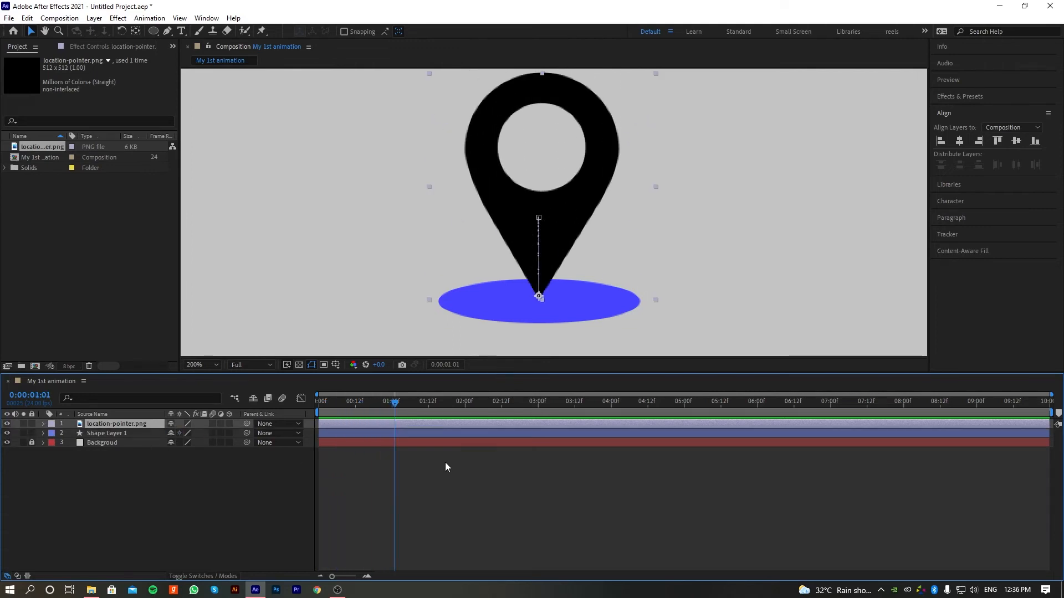
pyautogui.press('u')
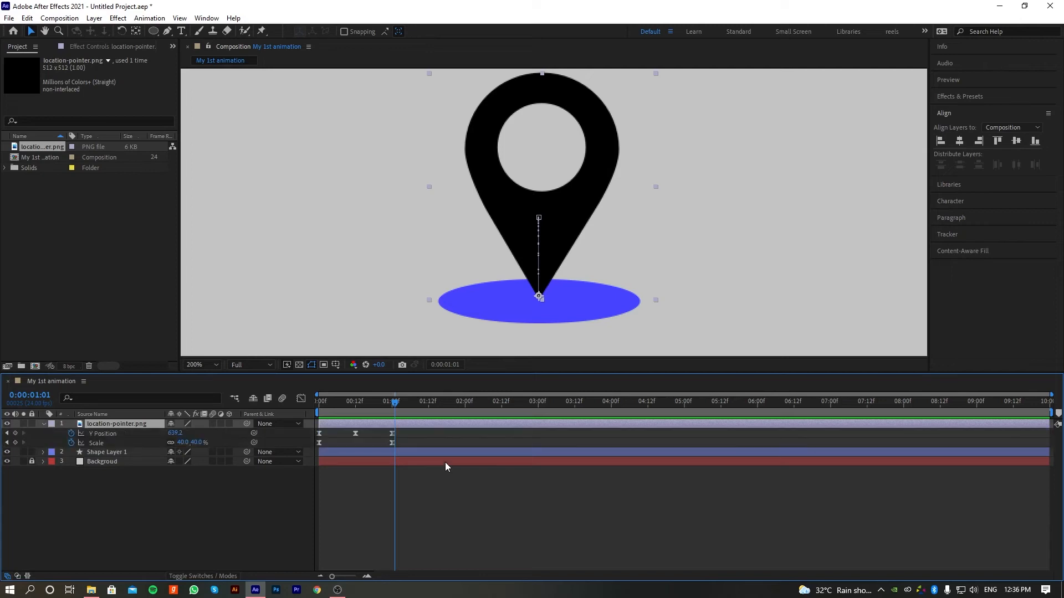
# Return the current time to 0:00:01:00 and review the pin's Y Position and Scale keyframes by selecting them together
pyautogui.moveTo(397, 407)
pyautogui.mouseDown()
pyautogui.moveTo(309, 408)
pyautogui.moveTo(389, 412)
pyautogui.mouseUp()
pyautogui.click(129, 435)
pyautogui.click(119, 443)
pyautogui.click(119, 435)
pyautogui.keyDown('shift'); pyautogui.click(115, 442); pyautogui.keyUp('shift')
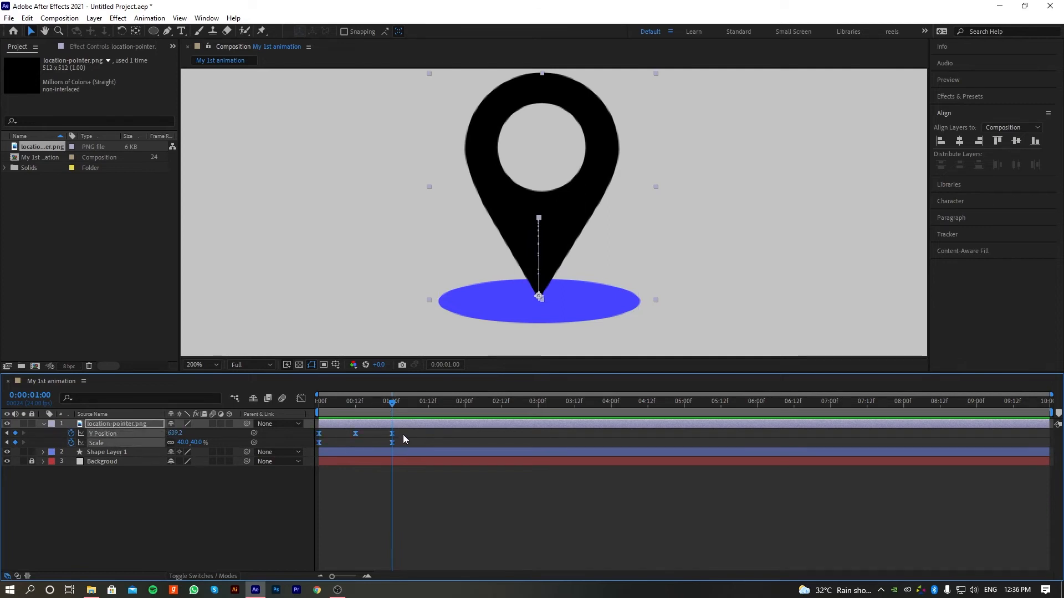
pyautogui.click(411, 503)
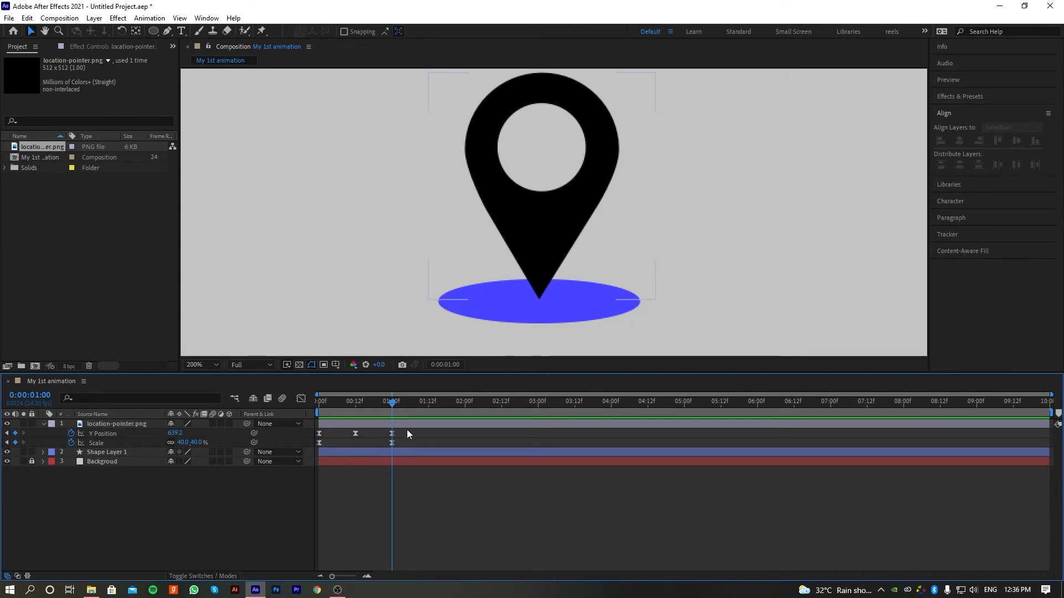
pyautogui.moveTo(406, 430); pyautogui.dragTo(315, 447)
pyautogui.moveTo(391, 409)
pyautogui.mouseDown()
pyautogui.moveTo(355, 411)
pyautogui.moveTo(392, 414)
pyautogui.moveTo(411, 433)
pyautogui.moveTo(354, 449)
pyautogui.moveTo(358, 410)
pyautogui.moveTo(393, 412)
pyautogui.mouseUp()
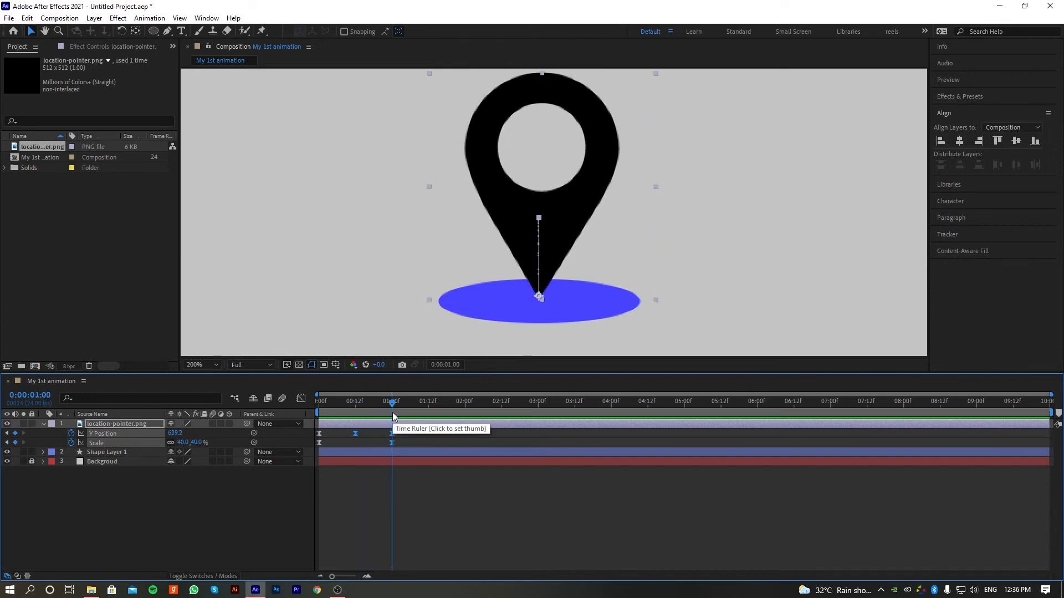
# Move the current time to 0:00:00:12, at the middle Y Position keyframe, and select the ellipse
pyautogui.click(406, 487)
pyautogui.press('space')
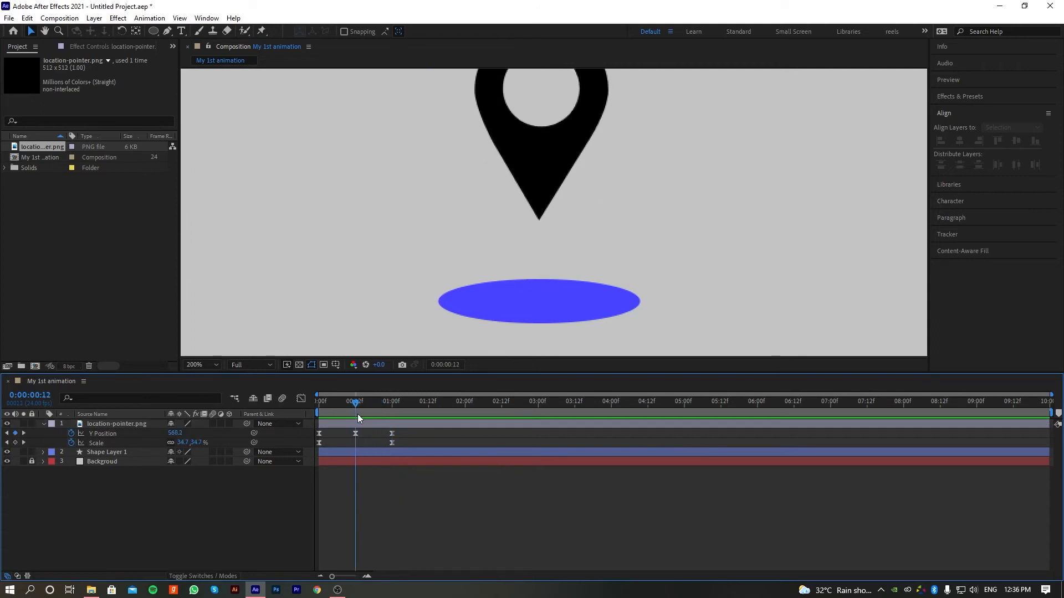
pyautogui.press('space')
pyautogui.moveTo(393, 412); pyautogui.dragTo(358, 414)
pyautogui.click(517, 307)
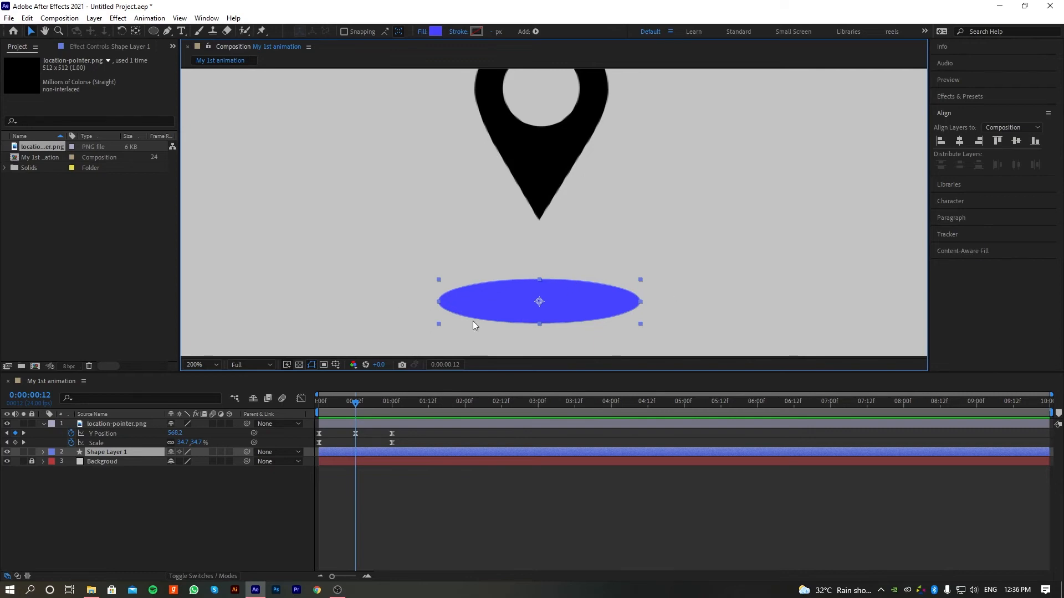
# Move the current time to 0:00:01:00 and show only the Scale property of the ellipse's shape layer
pyautogui.moveTo(361, 403); pyautogui.dragTo(391, 411)
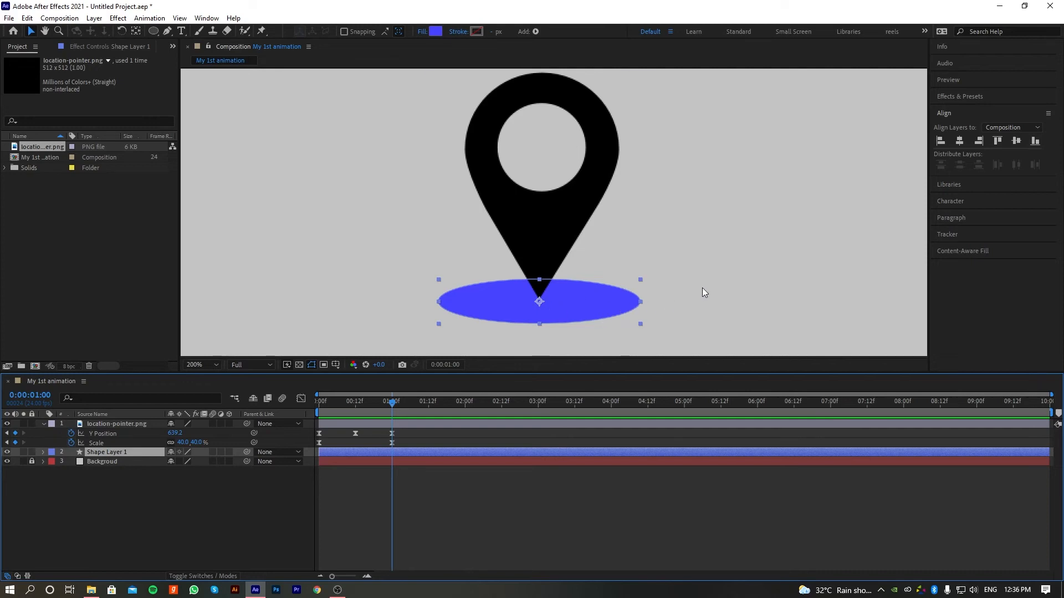
pyautogui.moveTo(400, 404)
pyautogui.mouseDown()
pyautogui.moveTo(328, 411)
pyautogui.moveTo(394, 411)
pyautogui.mouseUp()
pyautogui.click(758, 289)
pyautogui.click(602, 317)
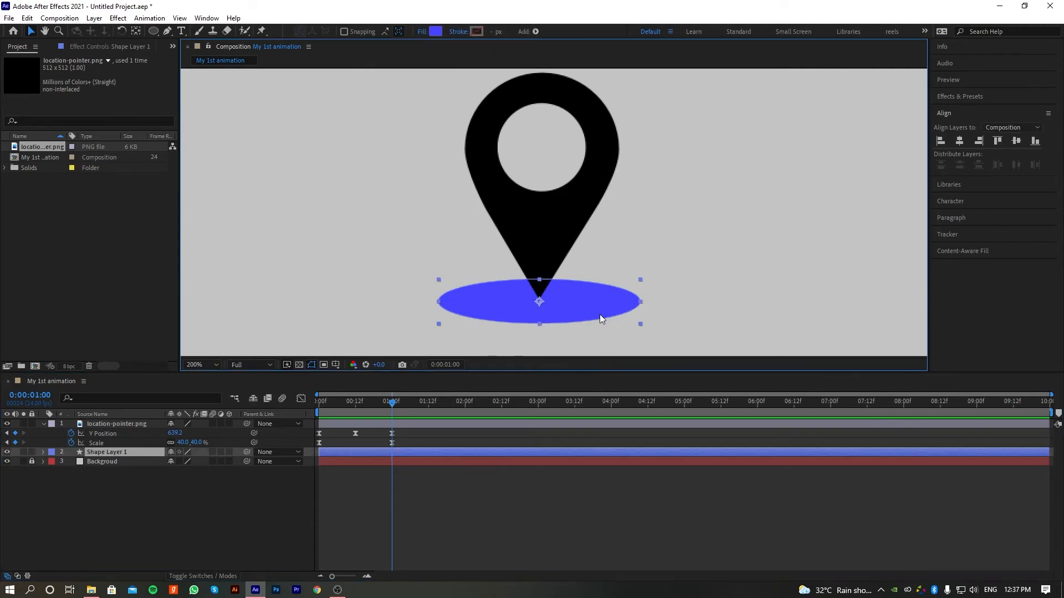
pyautogui.click(373, 454)
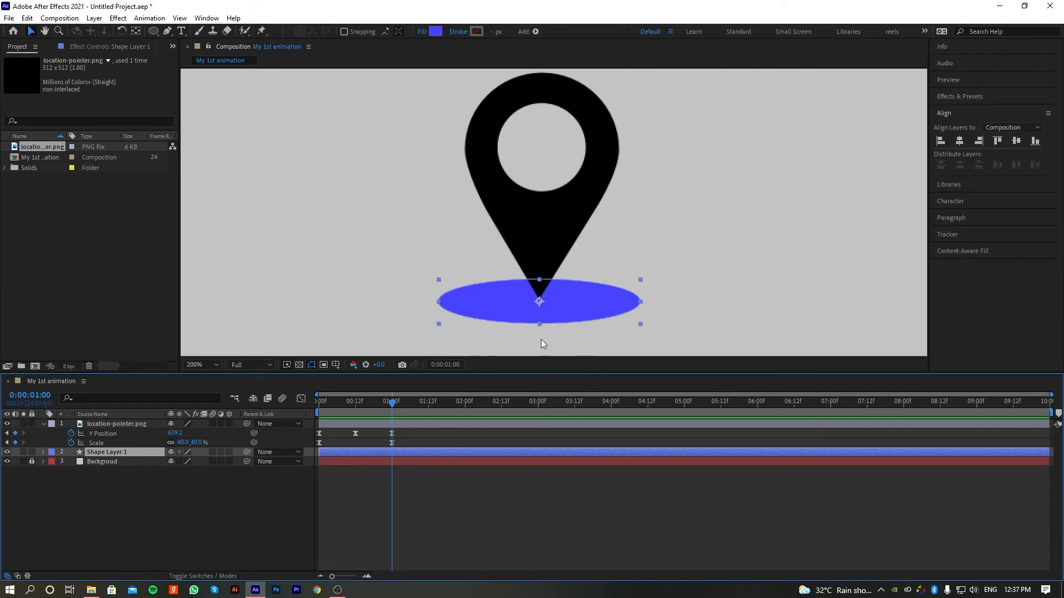
pyautogui.hotkey('alt', 'shift', 's')
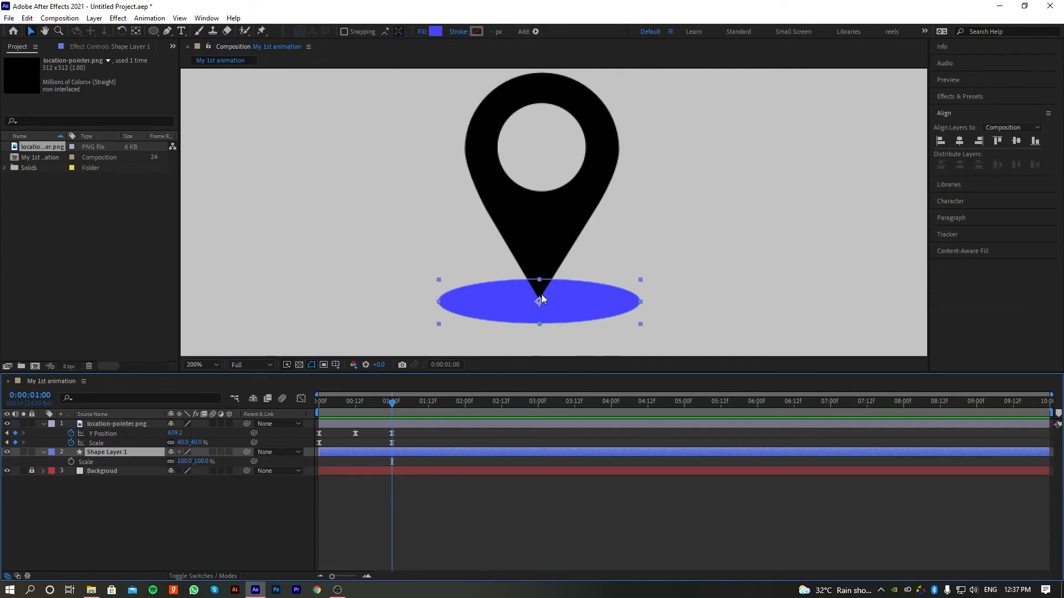
# Add Scale keyframes of 100% to the ellipse layer at 0:00:00:12 and 0:00:01:00
pyautogui.moveTo(401, 404); pyautogui.dragTo(358, 410)
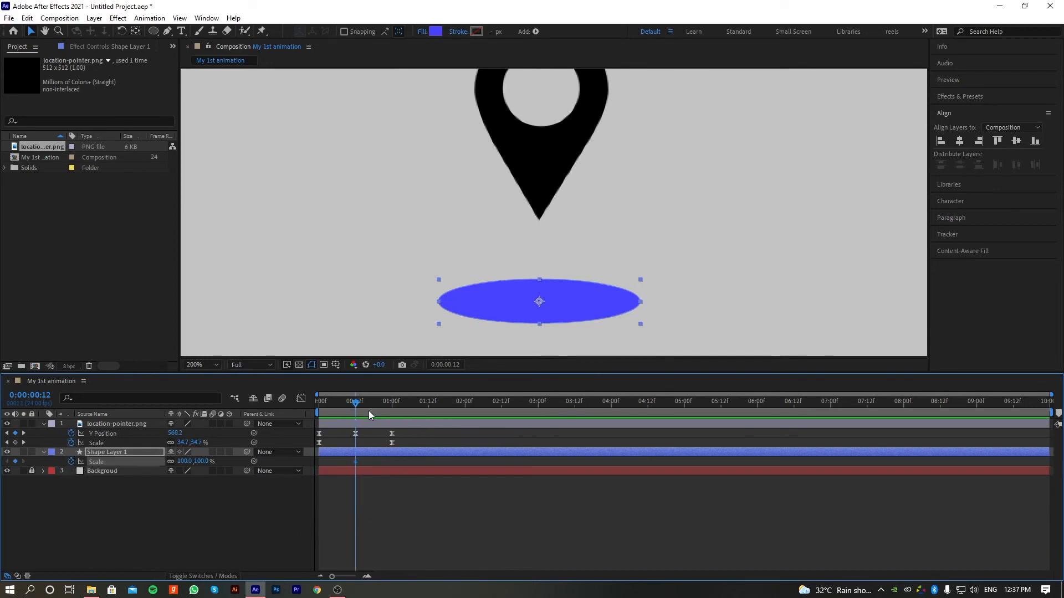
pyautogui.moveTo(357, 403); pyautogui.dragTo(393, 406)
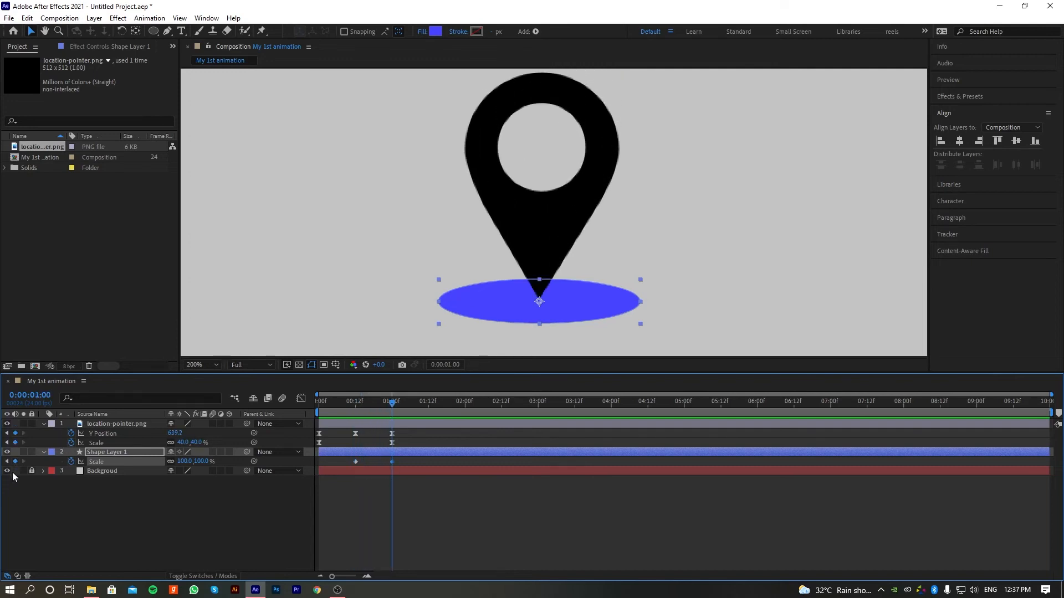
# Set the ellipse's Scale keyframe at 0:00:00:12 to 0%
pyautogui.moveTo(392, 404); pyautogui.dragTo(356, 411)
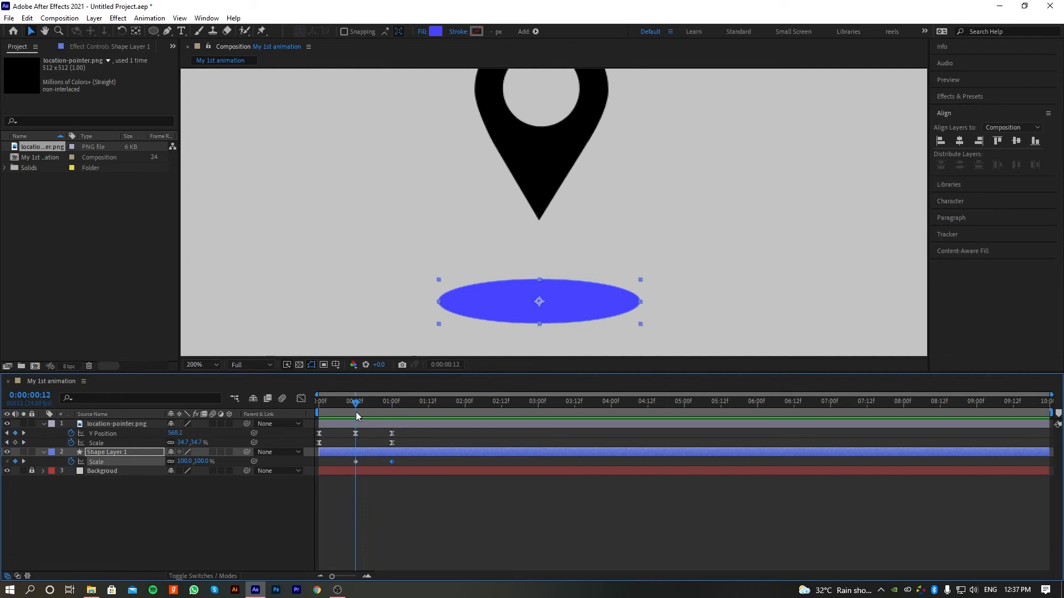
pyautogui.click(356, 462)
pyautogui.moveTo(363, 458); pyautogui.dragTo(348, 464)
pyautogui.moveTo(358, 403); pyautogui.dragTo(354, 406)
pyautogui.write('0')
pyautogui.press('Return')
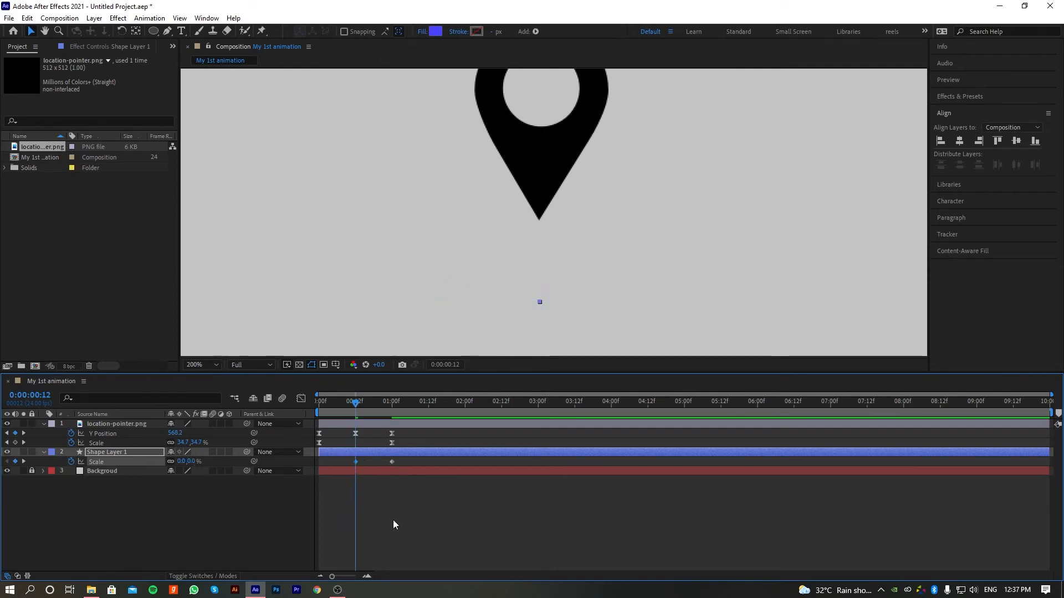
# Deselect the ellipse layer and preview the animation from the start
pyautogui.click(414, 546)
pyautogui.moveTo(343, 404)
pyautogui.mouseDown()
pyautogui.moveTo(304, 405)
pyautogui.moveTo(406, 412)
pyautogui.moveTo(317, 414)
pyautogui.mouseUp()
pyautogui.press('space')
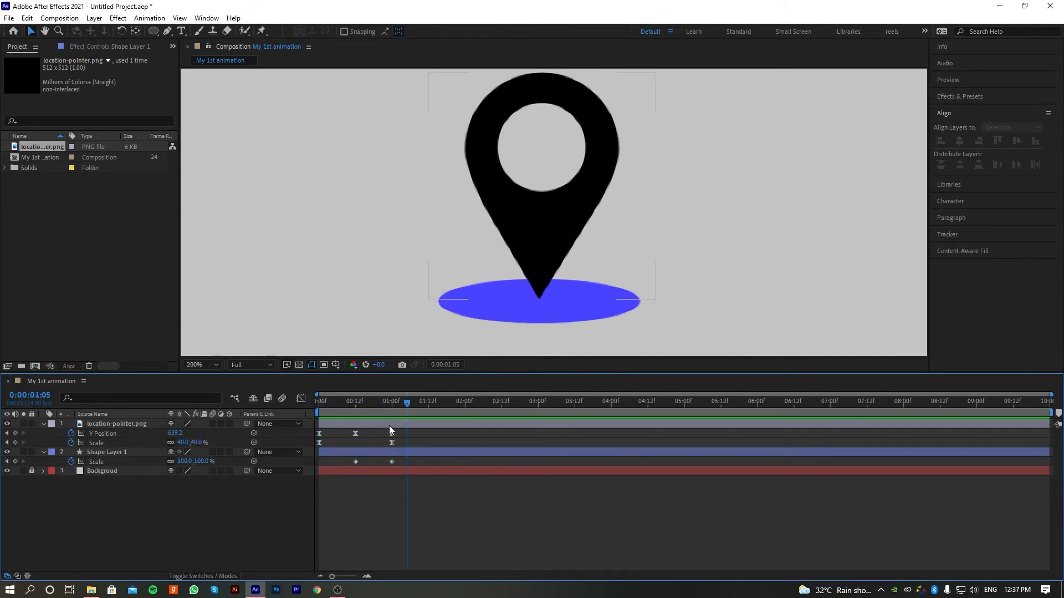
# Apply Easy Ease to both Scale keyframes of the ellipse, keeping them at 0:00:00:12 and 0:00:01:00
pyautogui.moveTo(384, 407); pyautogui.dragTo(354, 424)
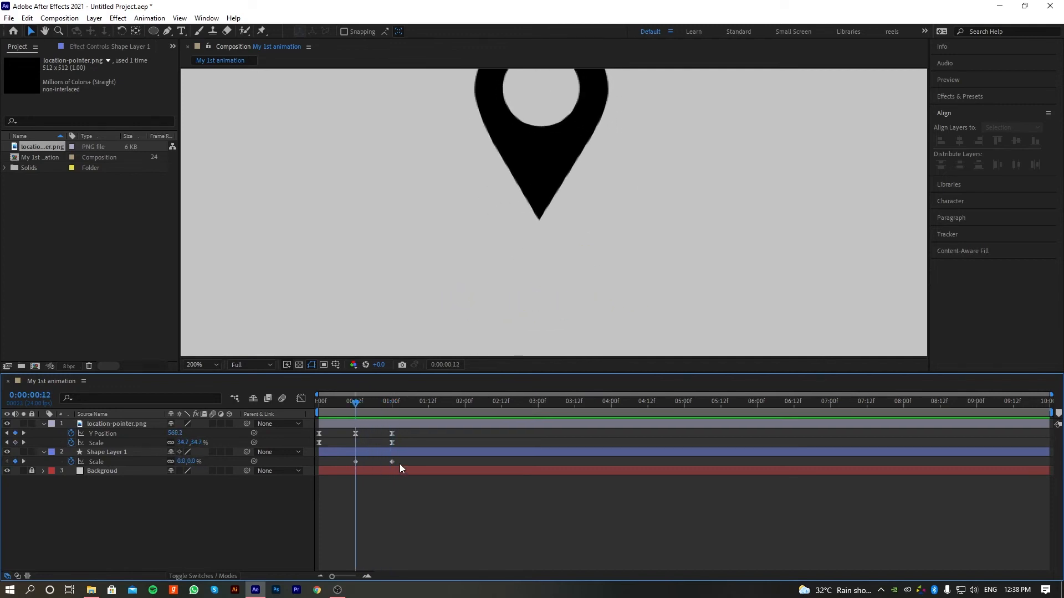
pyautogui.moveTo(400, 465); pyautogui.dragTo(374, 461)
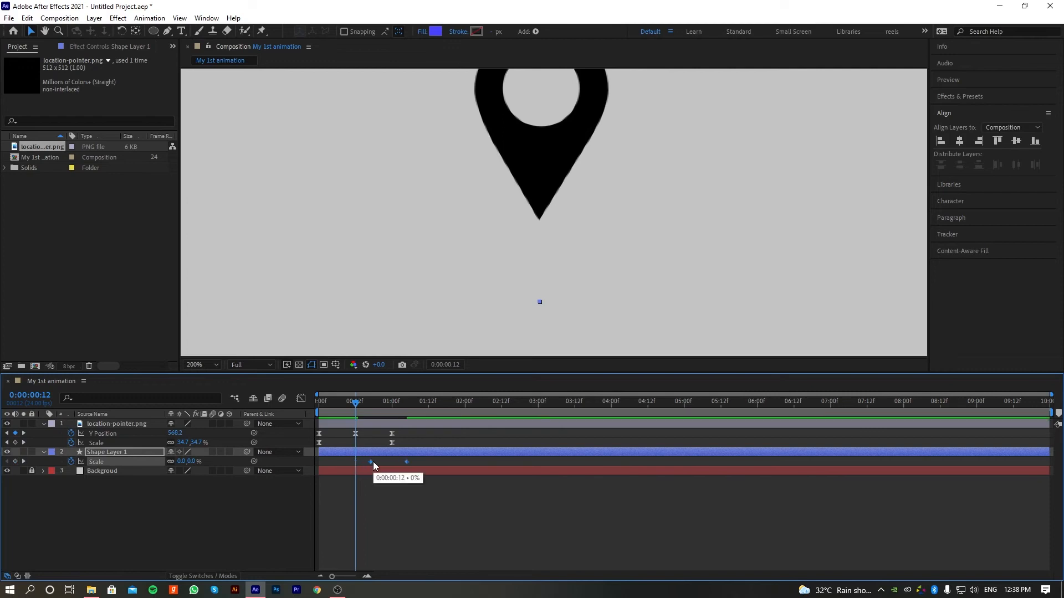
pyautogui.moveTo(357, 406)
pyautogui.mouseDown()
pyautogui.moveTo(406, 414)
pyautogui.moveTo(356, 425)
pyautogui.mouseUp()
pyautogui.moveTo(373, 464); pyautogui.dragTo(328, 466)
pyautogui.press('F9')
pyautogui.click(398, 518)
pyautogui.moveTo(407, 458); pyautogui.dragTo(339, 466)
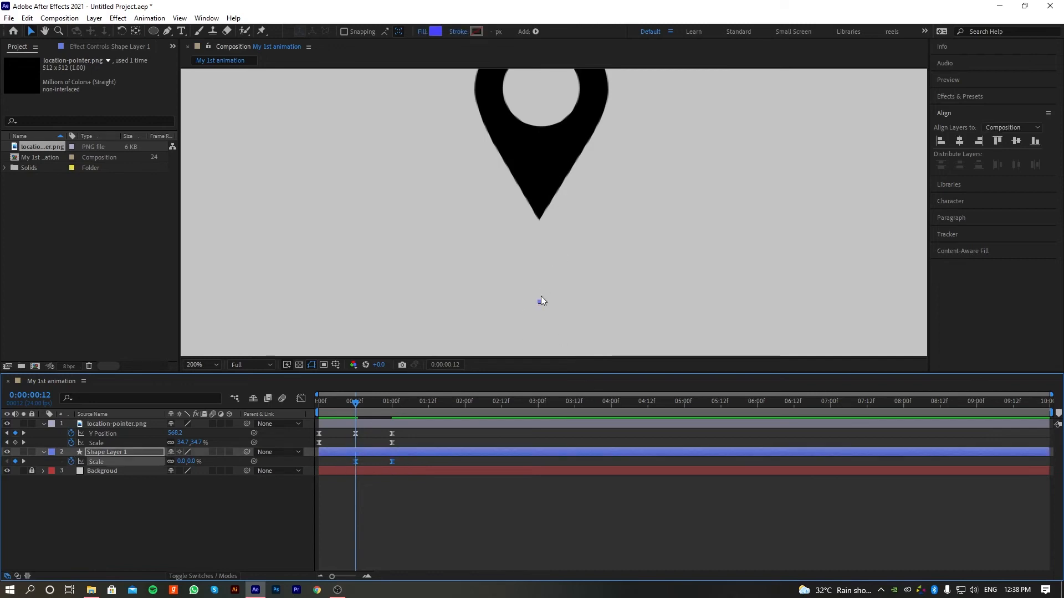
# In the speed graph, lengthen the outgoing ease of the ellipse's first Scale keyframe so its growth peaks shortly before 0:00:01:00
pyautogui.click(301, 399)
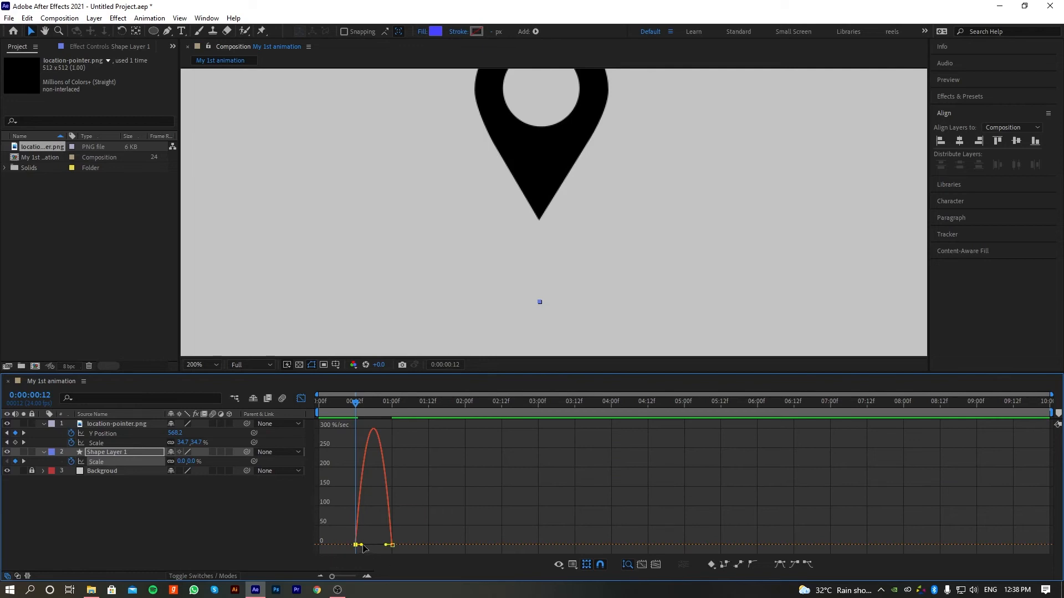
pyautogui.moveTo(361, 545); pyautogui.dragTo(388, 548)
pyautogui.moveTo(356, 404)
pyautogui.mouseDown()
pyautogui.moveTo(388, 407)
pyautogui.moveTo(355, 407)
pyautogui.mouseUp()
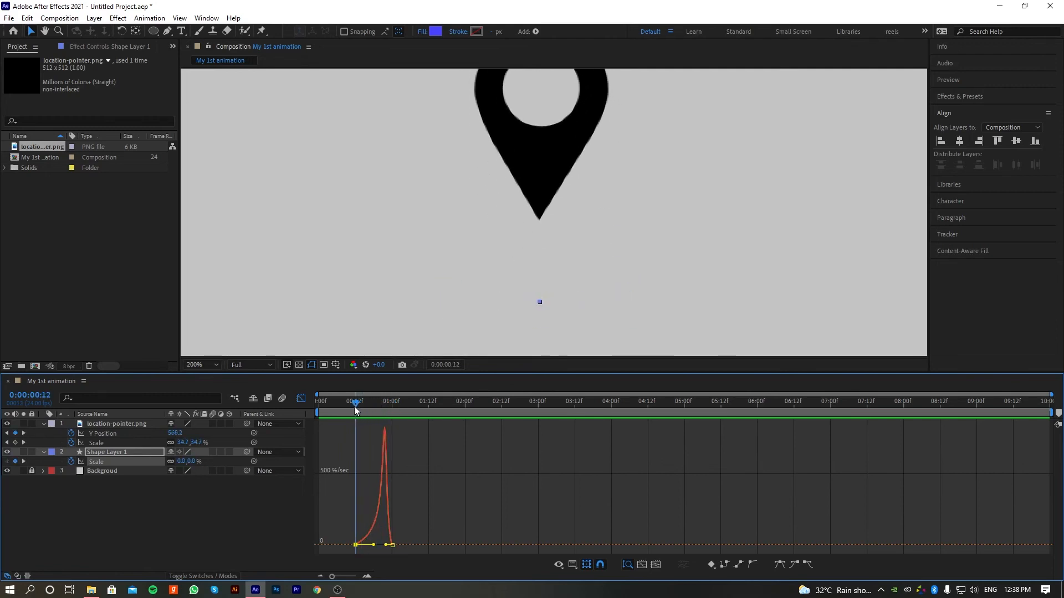
pyautogui.moveTo(419, 536); pyautogui.dragTo(344, 552)
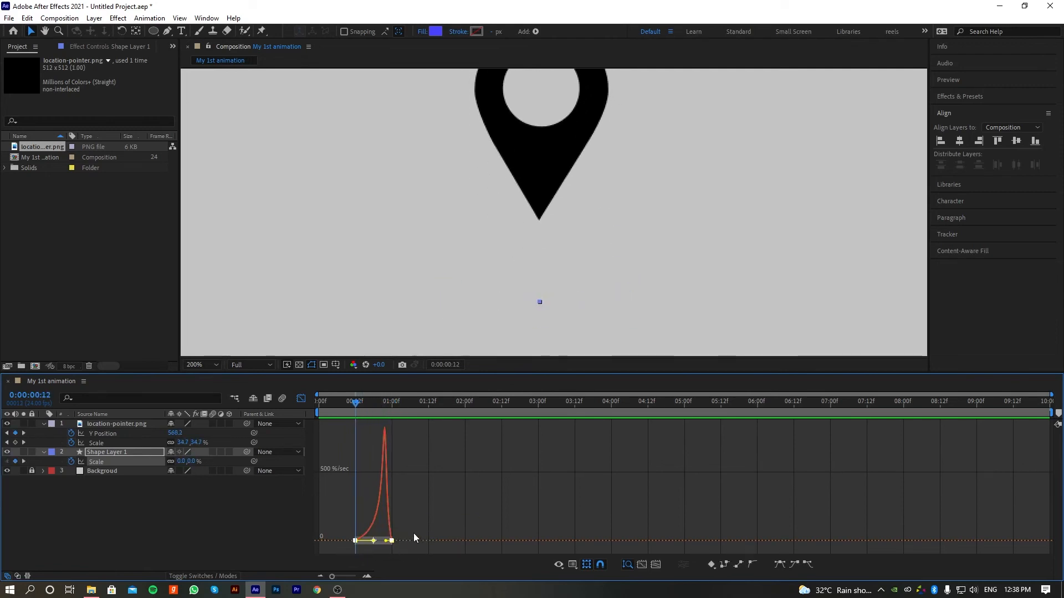
pyautogui.press('F9')
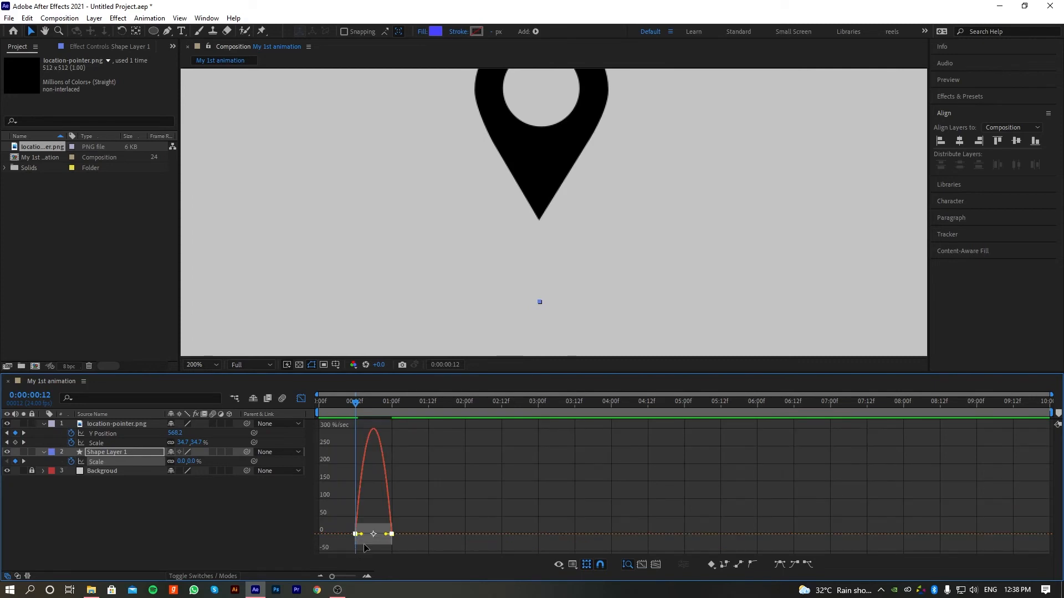
pyautogui.moveTo(362, 535); pyautogui.dragTo(390, 549)
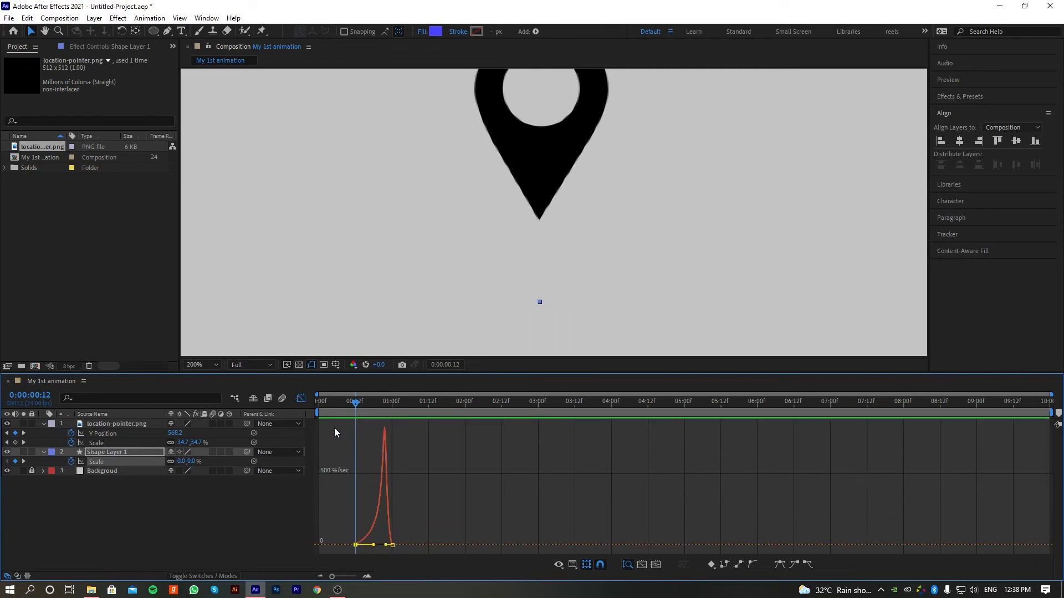
pyautogui.click(301, 398)
# Preview the pin and eased ellipse animation from 0:00:00:00
pyautogui.moveTo(331, 404); pyautogui.dragTo(314, 416)
pyautogui.click(398, 515)
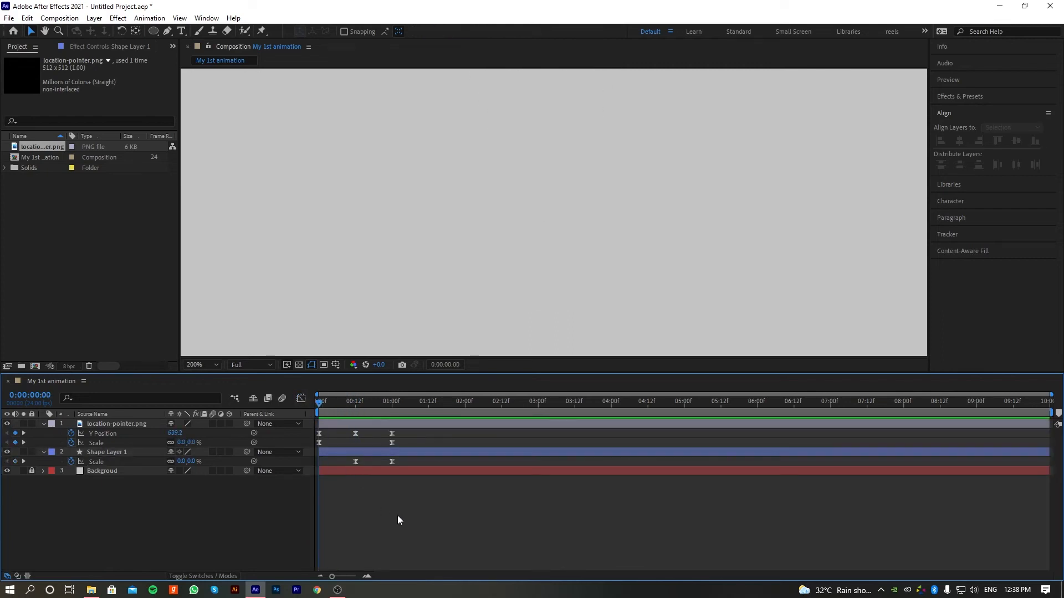
pyautogui.press('space')
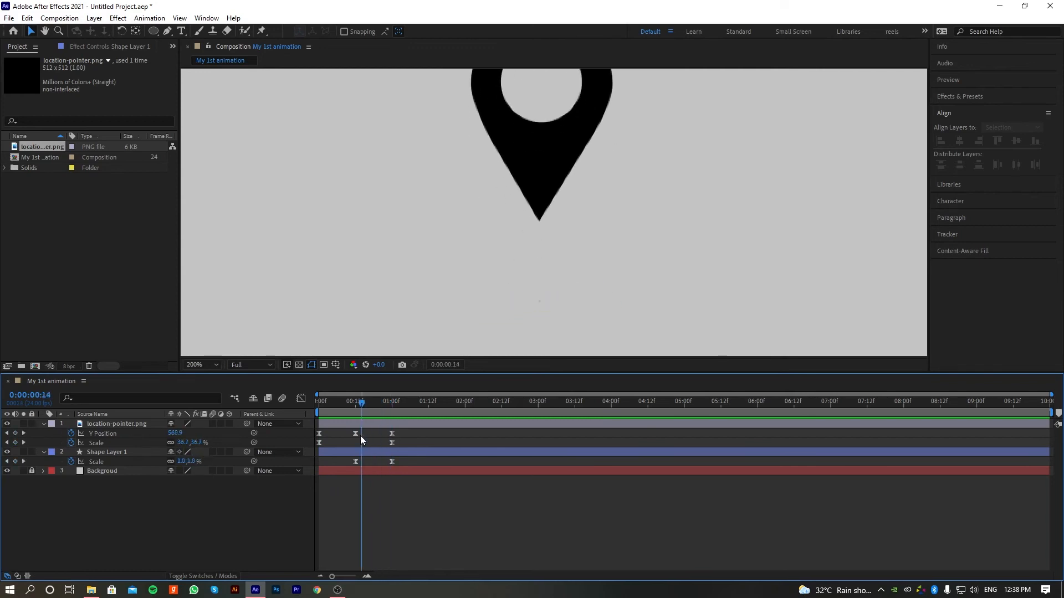
pyautogui.press('space')
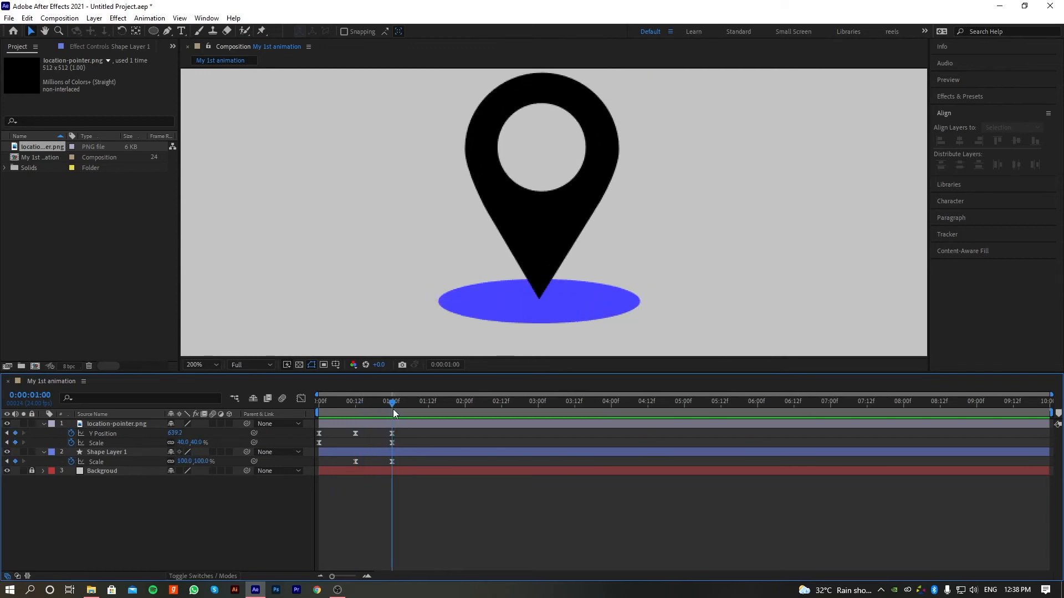
# Try delaying the ellipse's ending Scale keyframe to 0:00:01:12 and preview the motion from 0:00:00:12
pyautogui.click(392, 462)
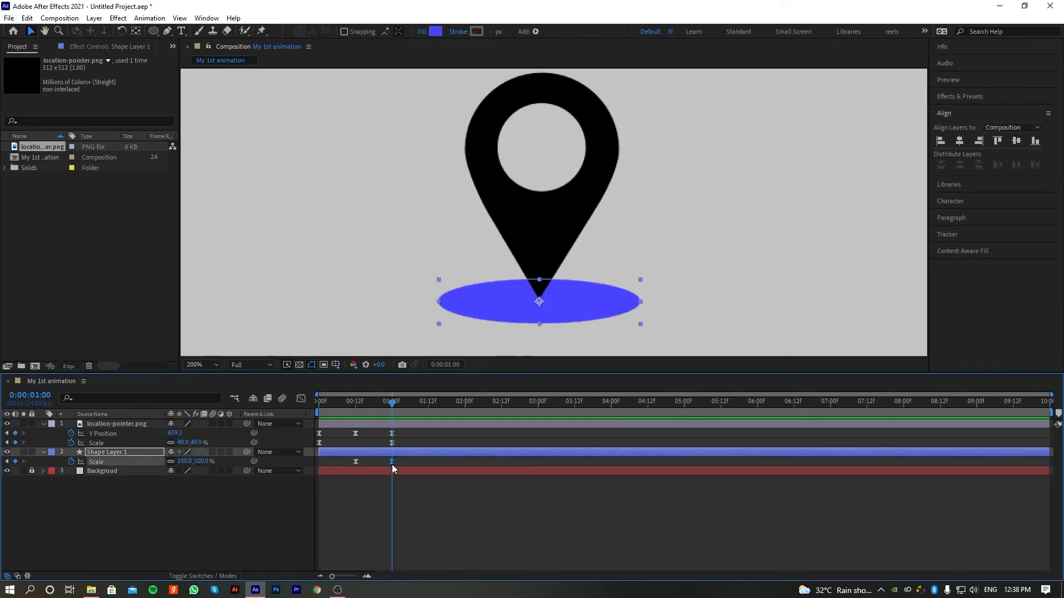
pyautogui.moveTo(392, 465); pyautogui.dragTo(427, 465)
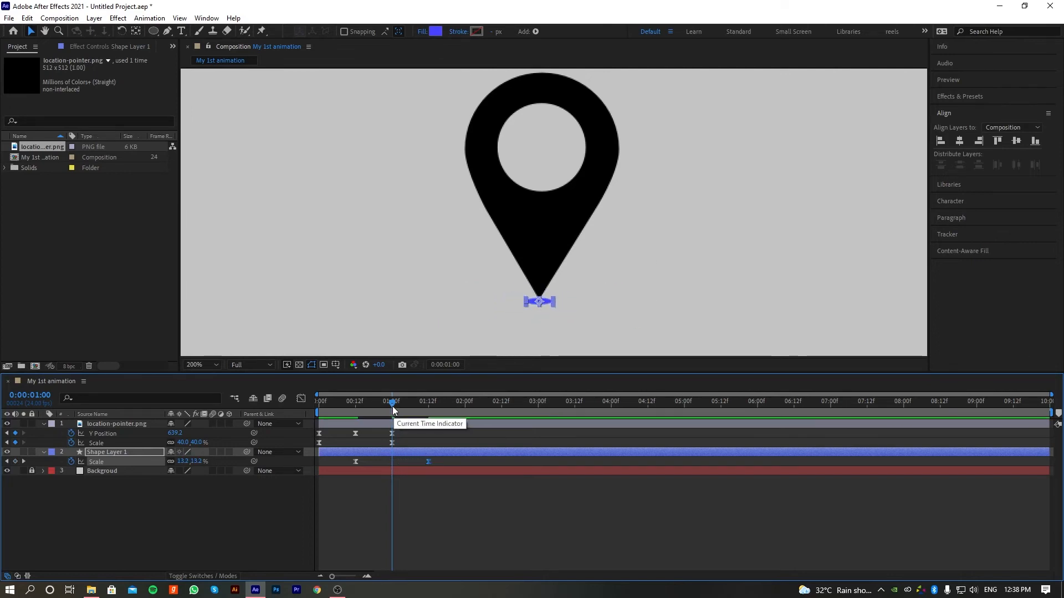
pyautogui.moveTo(392, 407); pyautogui.dragTo(356, 408)
pyautogui.click(398, 521)
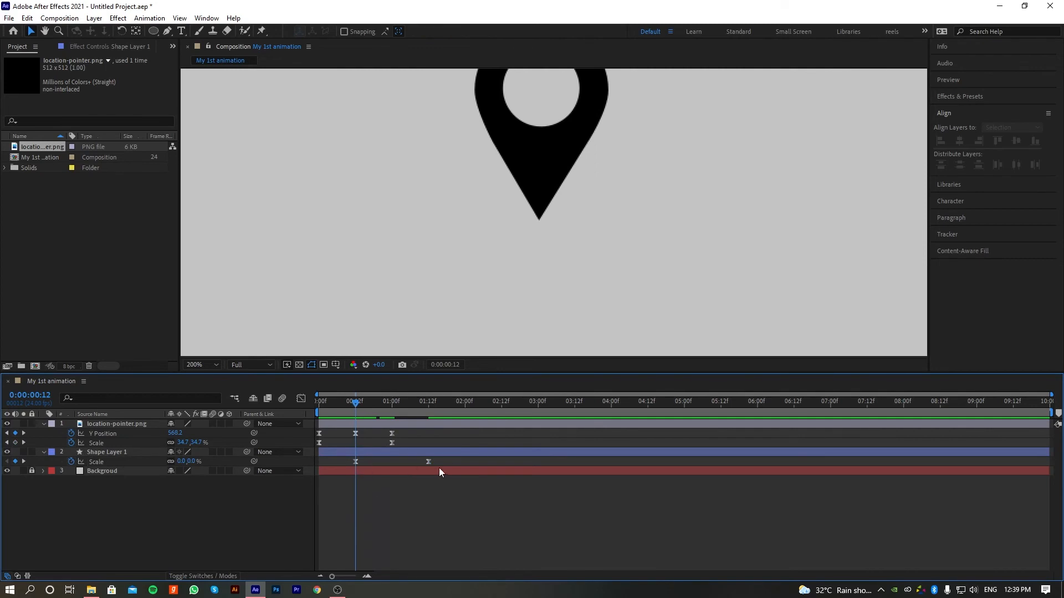
pyautogui.moveTo(369, 460); pyautogui.dragTo(341, 460)
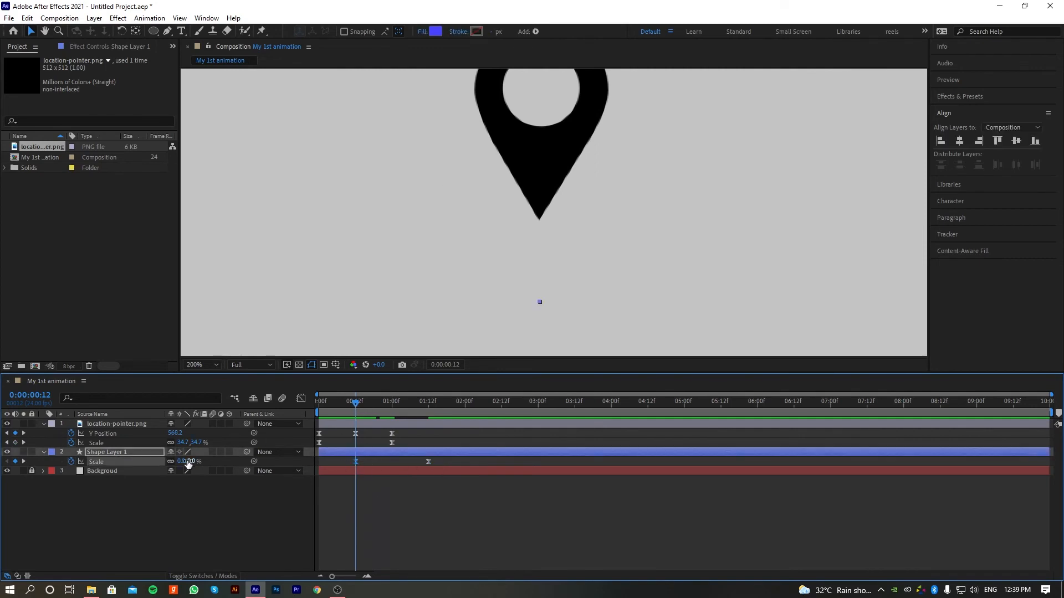
pyautogui.moveTo(356, 408)
pyautogui.mouseDown()
pyautogui.moveTo(427, 410)
pyautogui.moveTo(354, 415)
pyautogui.mouseUp()
pyautogui.press('space')
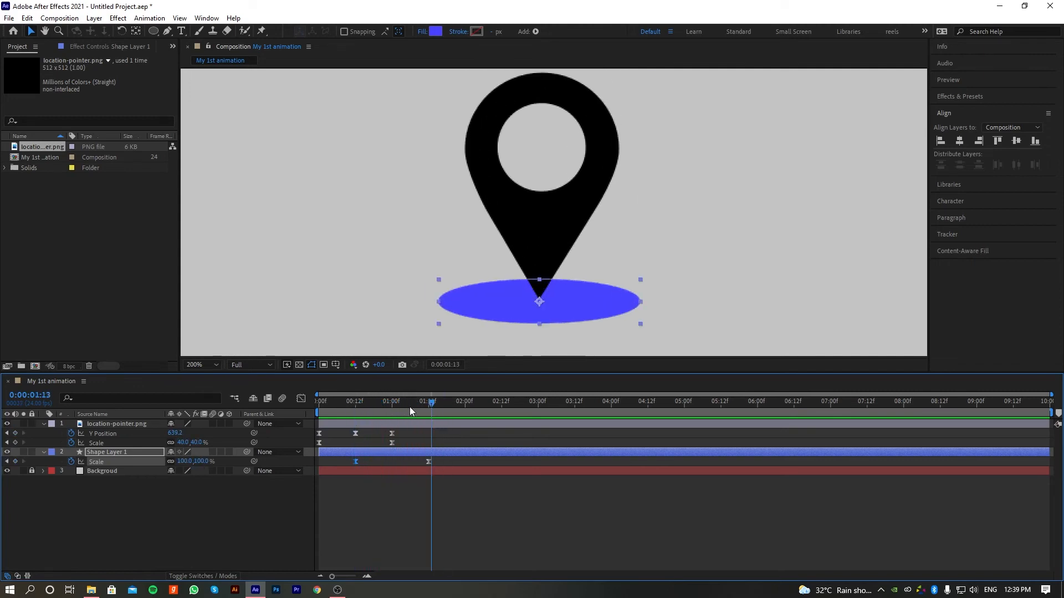
pyautogui.press('space')
# Move the ellipse's ending Scale keyframe back to 0:00:01:00
pyautogui.moveTo(356, 419); pyautogui.dragTo(391, 421)
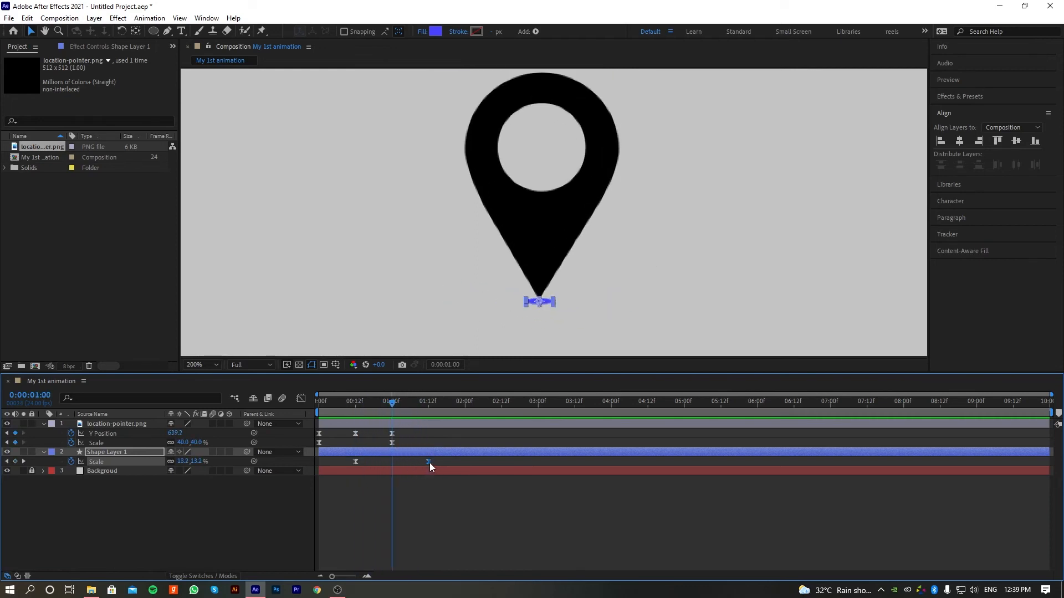
pyautogui.moveTo(430, 464); pyautogui.dragTo(387, 464)
pyautogui.click(403, 488)
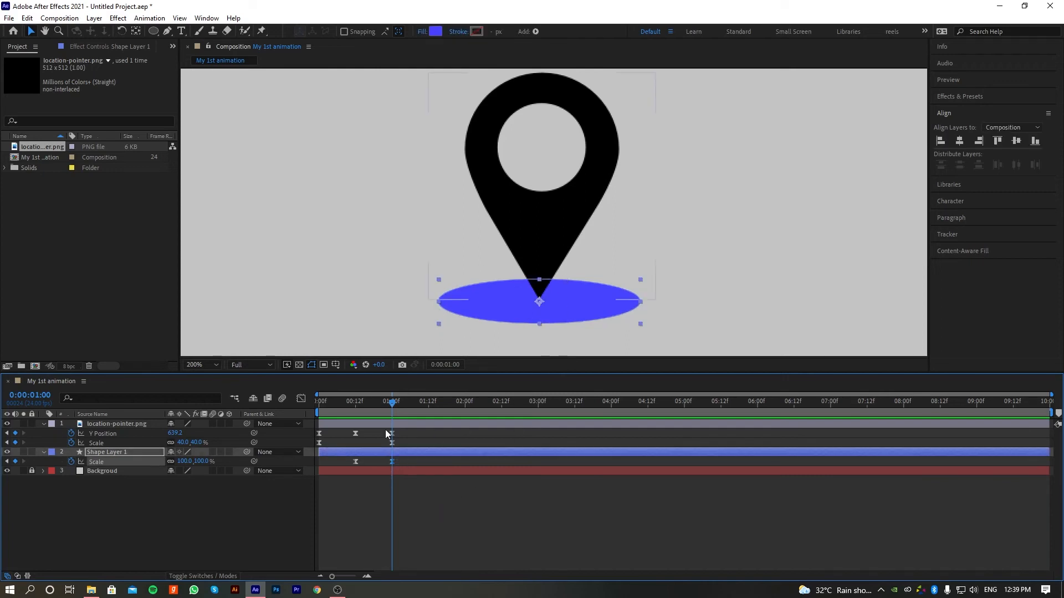
# Move the ellipse's first Scale keyframe to 0:00:00:18 and preview the animation from the start
pyautogui.moveTo(391, 400); pyautogui.dragTo(373, 404)
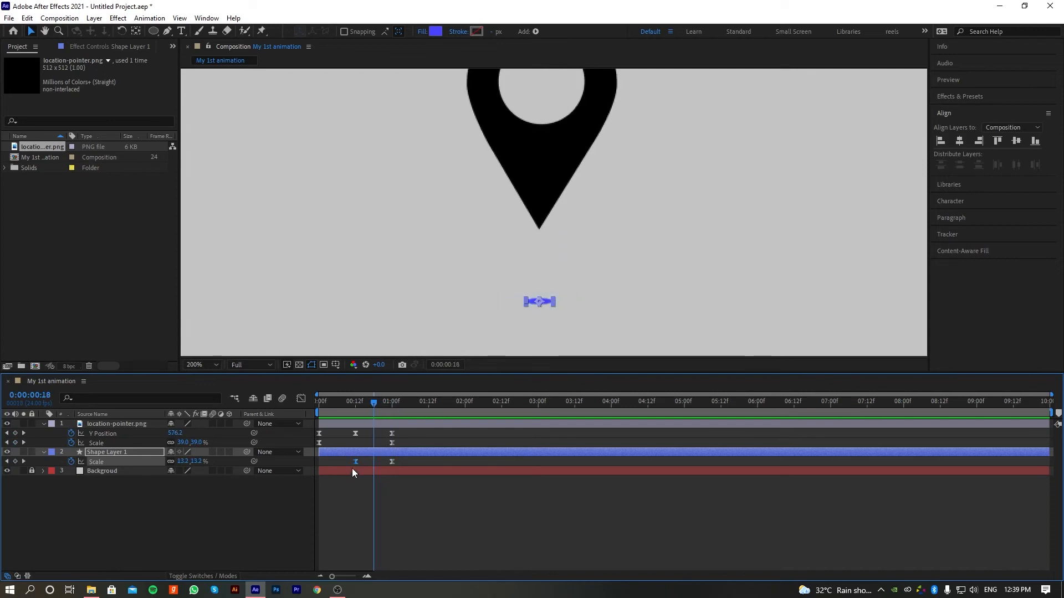
pyautogui.moveTo(356, 462); pyautogui.dragTo(374, 461)
pyautogui.moveTo(376, 405); pyautogui.dragTo(284, 414)
pyautogui.press('space')
pyautogui.press('space')
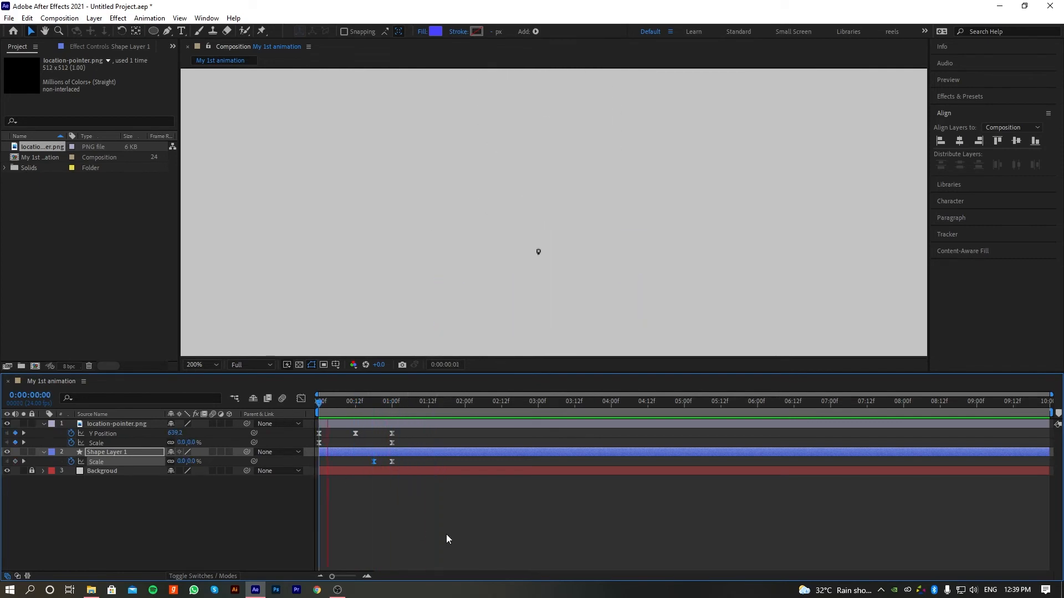
# Replay the animation from the start and again from 0:00:00:18 to check the ellipse's timing
pyautogui.moveTo(424, 404); pyautogui.dragTo(318, 413)
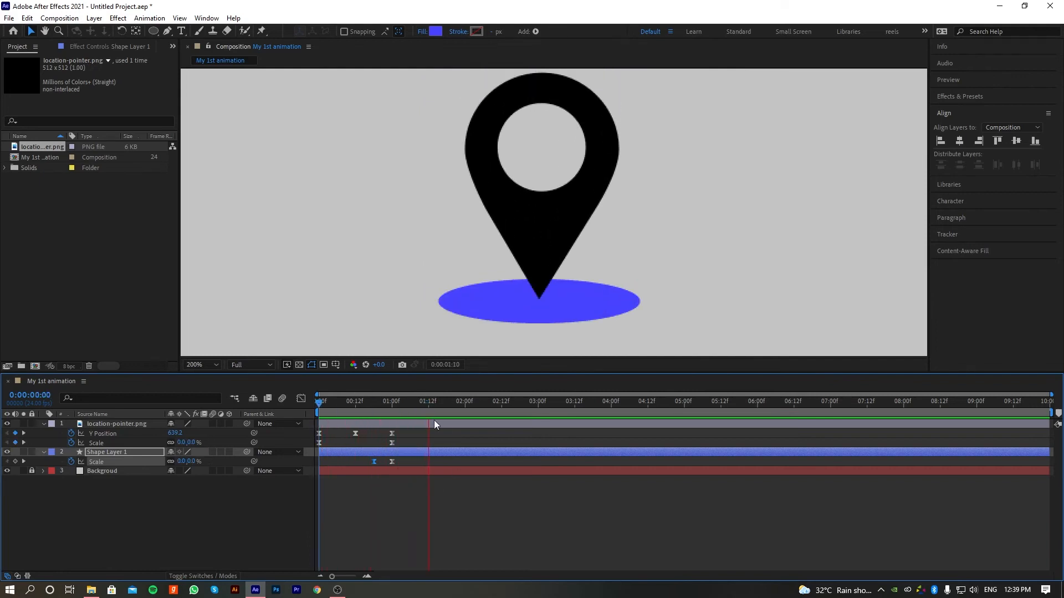
pyautogui.moveTo(424, 410); pyautogui.dragTo(375, 404)
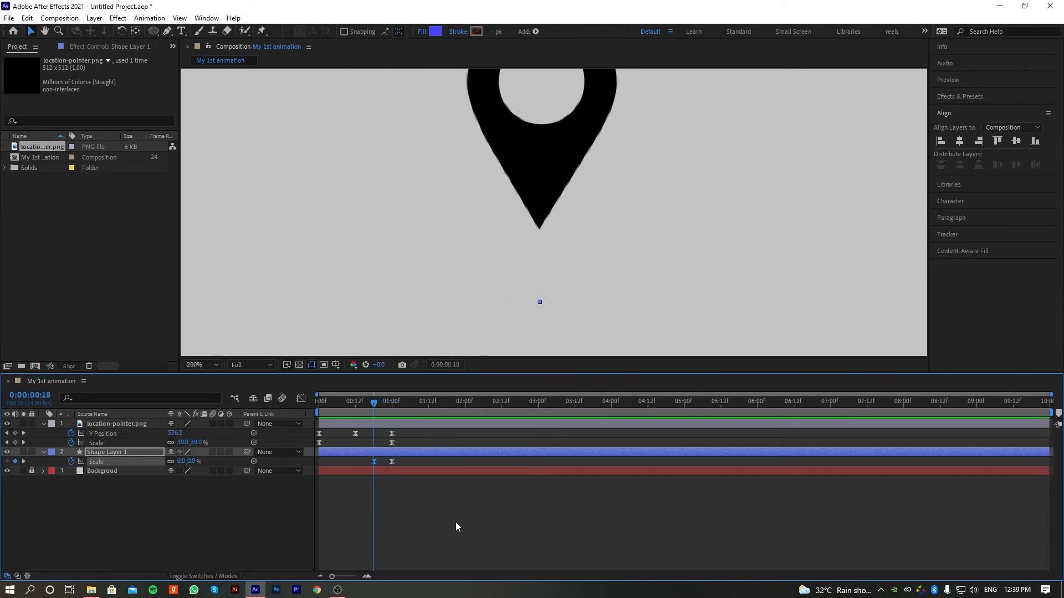
pyautogui.press('space')
pyautogui.click(360, 410)
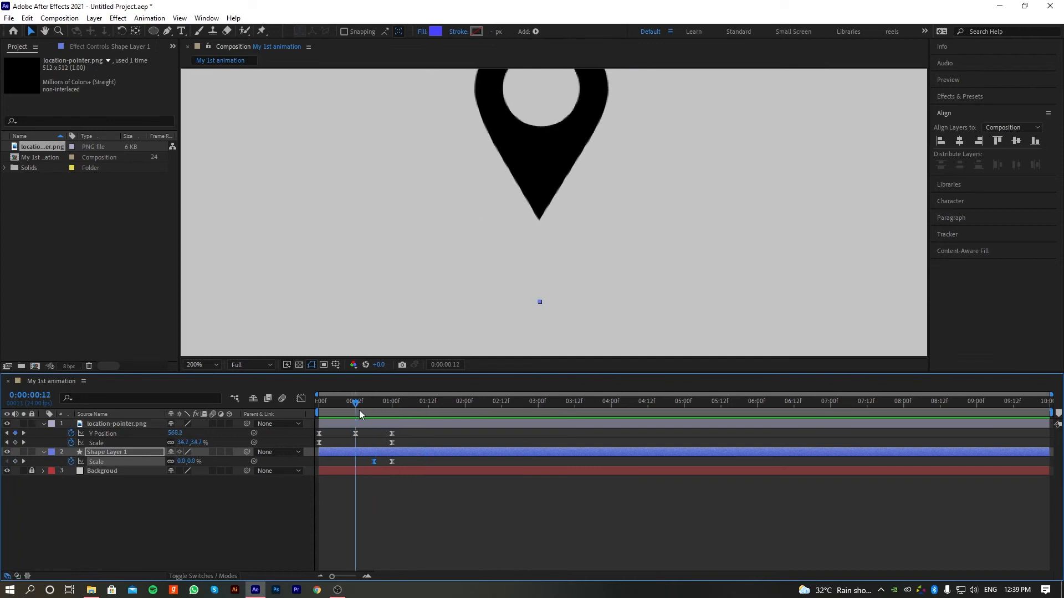
# Place the current time at 0:00:01:00, where the pin lands, and select the ellipse layer
pyautogui.moveTo(359, 413); pyautogui.dragTo(393, 413)
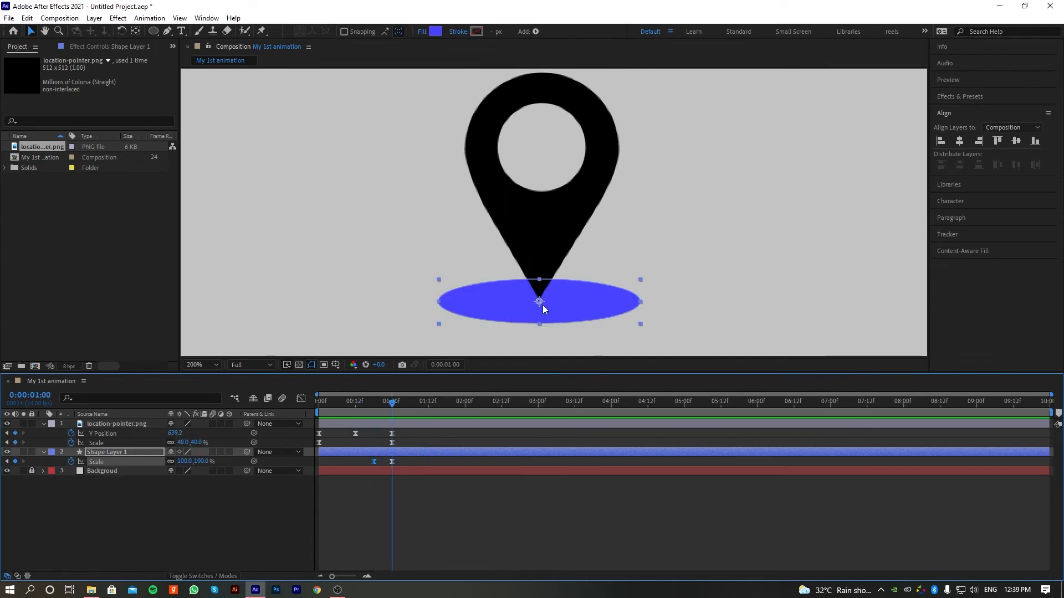
pyautogui.moveTo(387, 402)
pyautogui.mouseDown()
pyautogui.moveTo(371, 401)
pyautogui.moveTo(391, 401)
pyautogui.mouseUp()
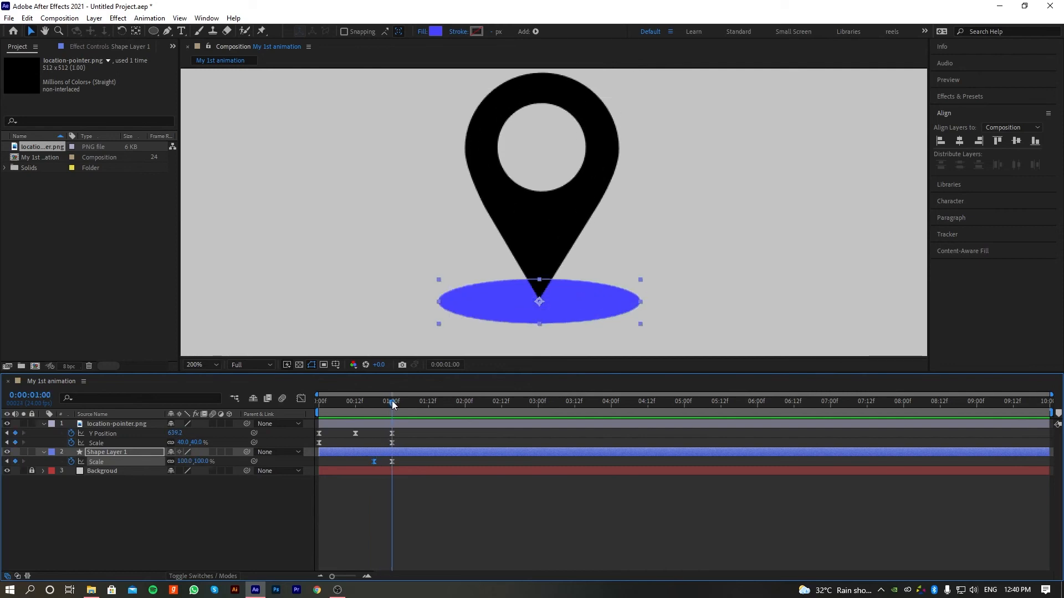
pyautogui.click(410, 451)
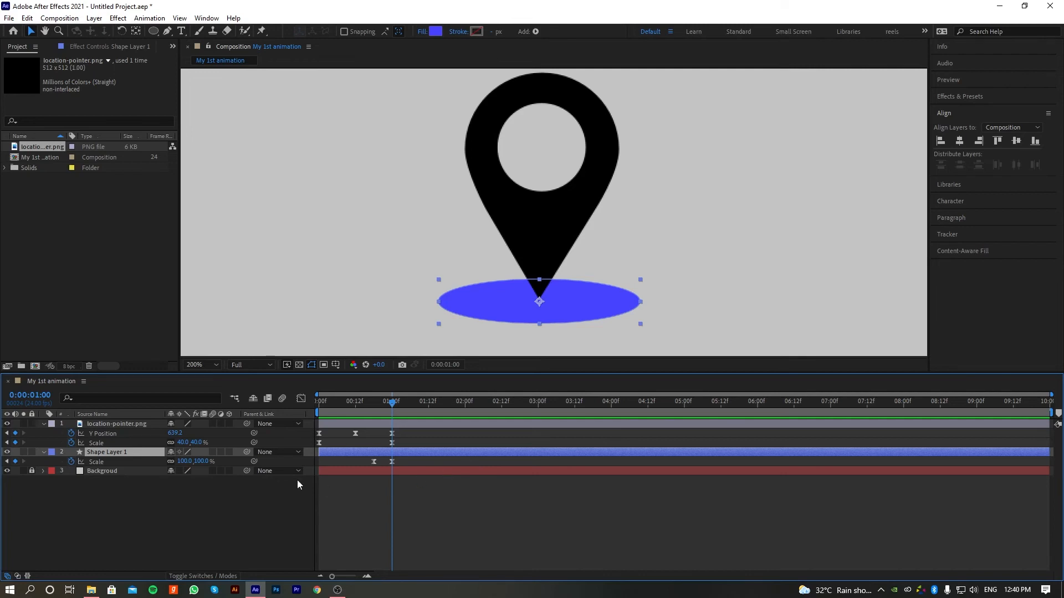
# Show the Opacity property of the ellipse layer in the timeline
pyautogui.press('t')
pyautogui.press('t')
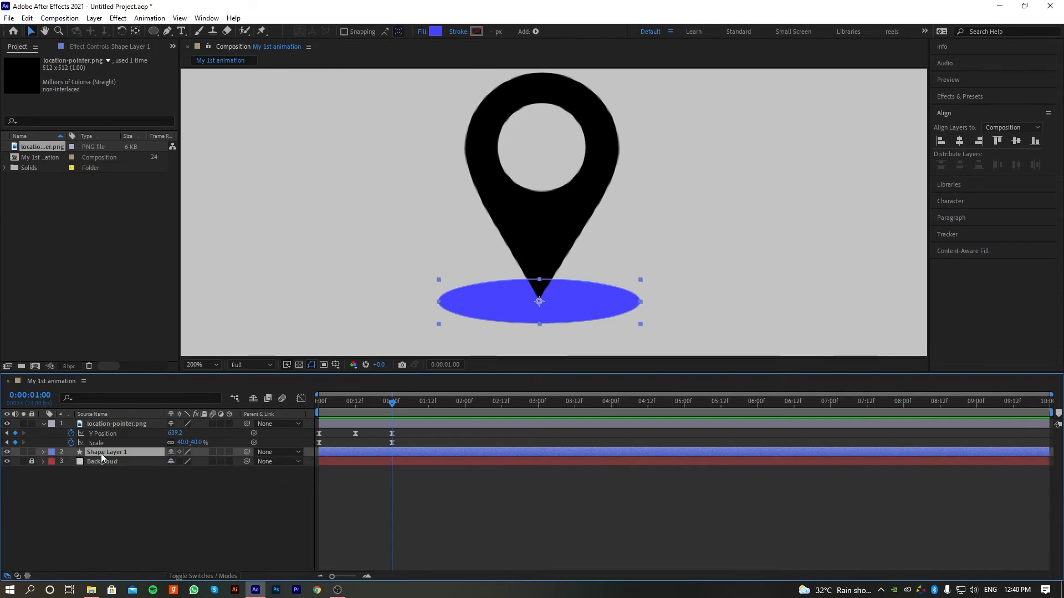
pyautogui.press('t')
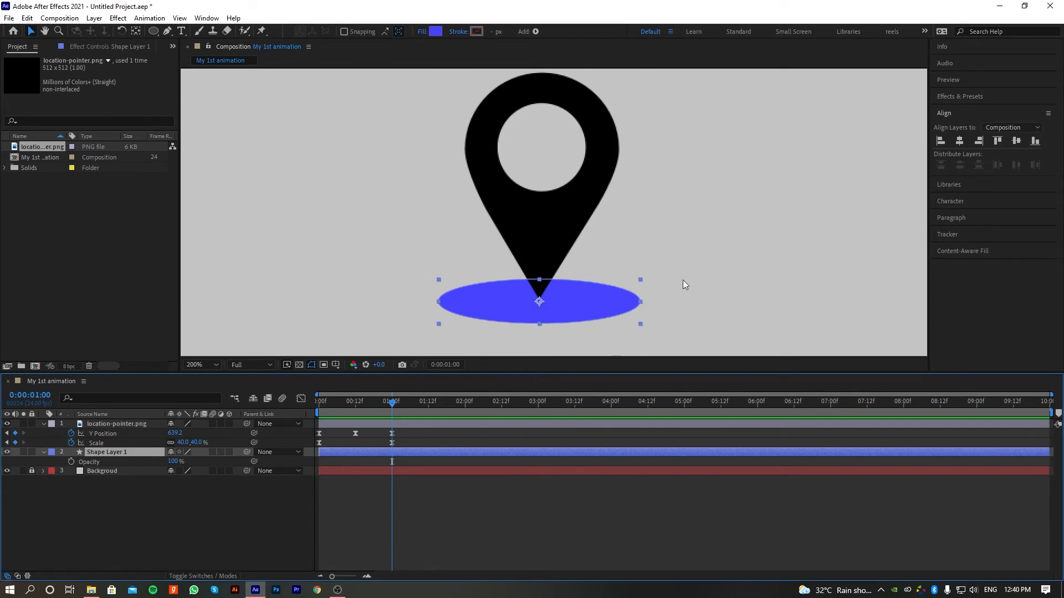
pyautogui.click(621, 294)
pyautogui.click(606, 311)
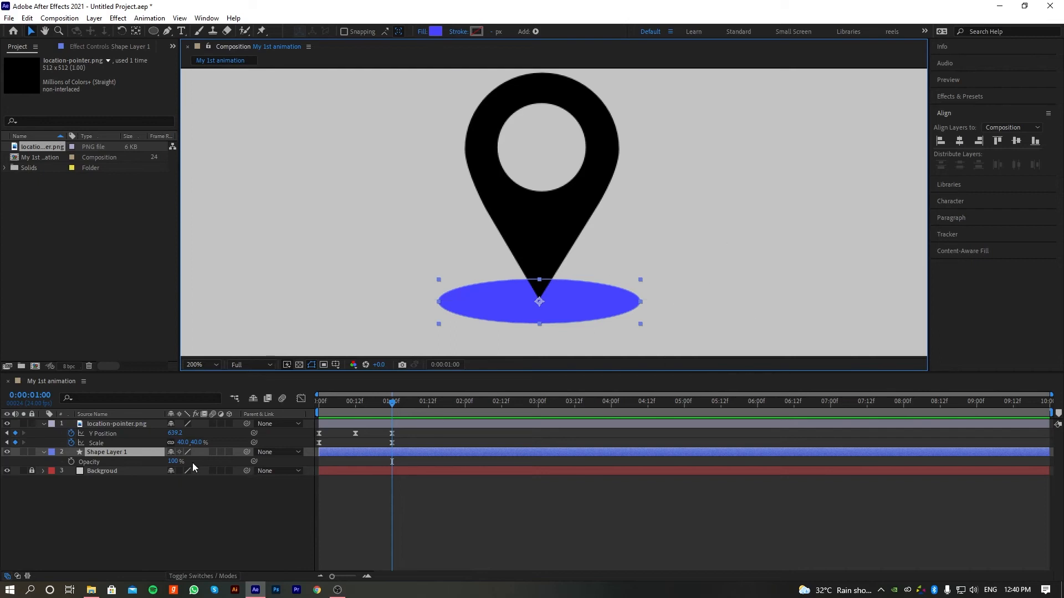
# Try the ellipse's Opacity at 38% and 0%, and return it to 100%
pyautogui.moveTo(173, 462); pyautogui.dragTo(138, 462)
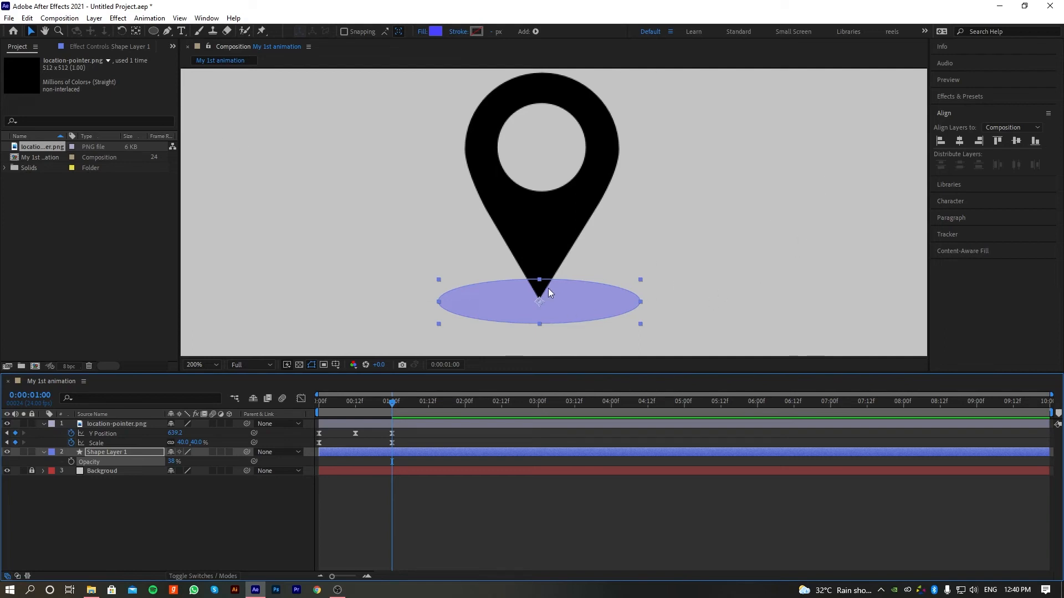
pyautogui.click(179, 480)
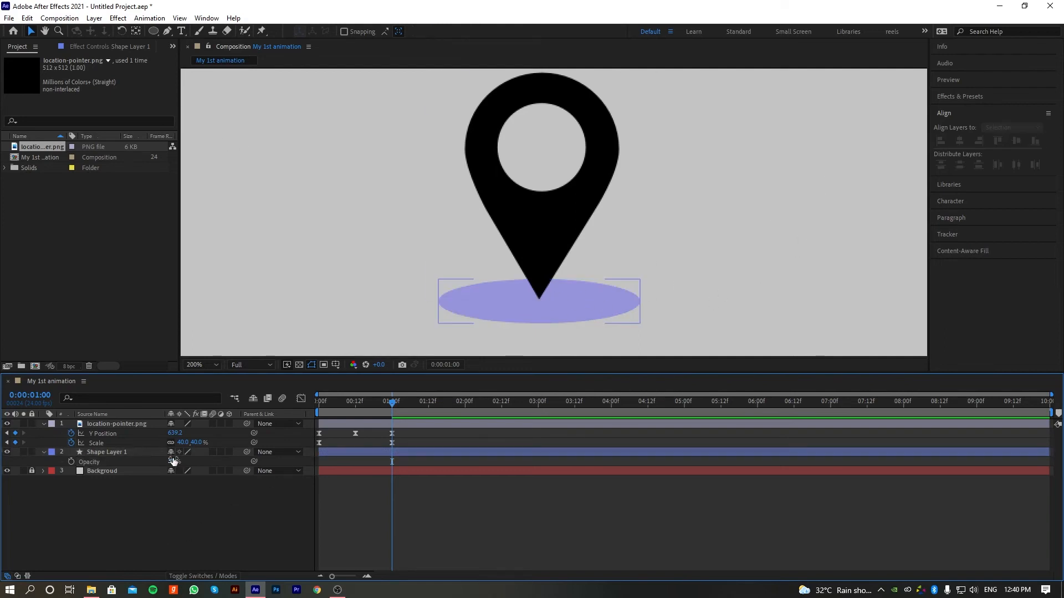
pyautogui.moveTo(174, 462); pyautogui.dragTo(166, 461)
pyautogui.moveTo(165, 461); pyautogui.dragTo(93, 458)
pyautogui.click(110, 494)
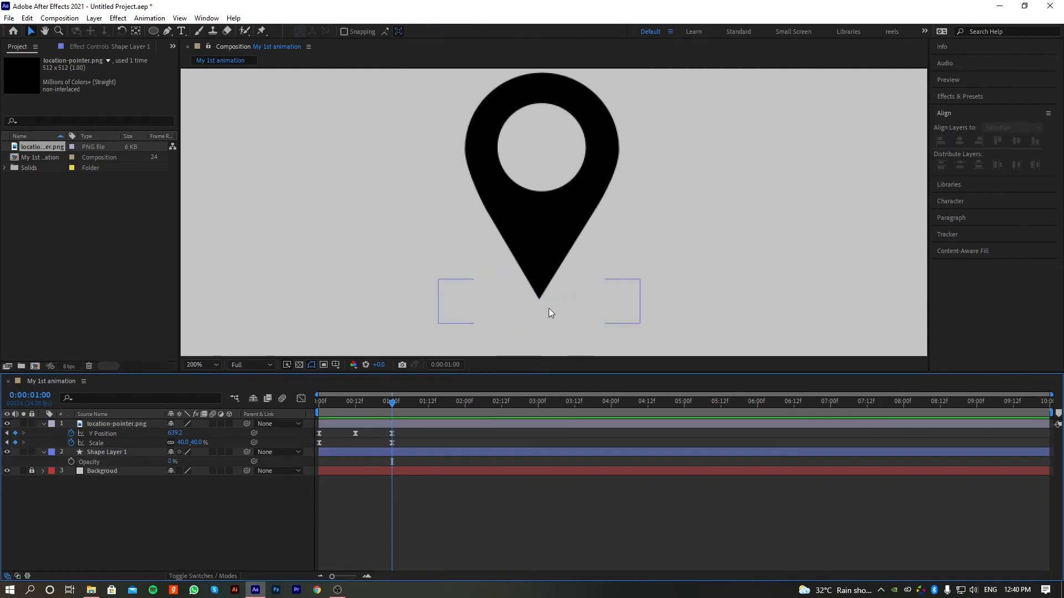
pyautogui.moveTo(171, 462); pyautogui.dragTo(310, 460)
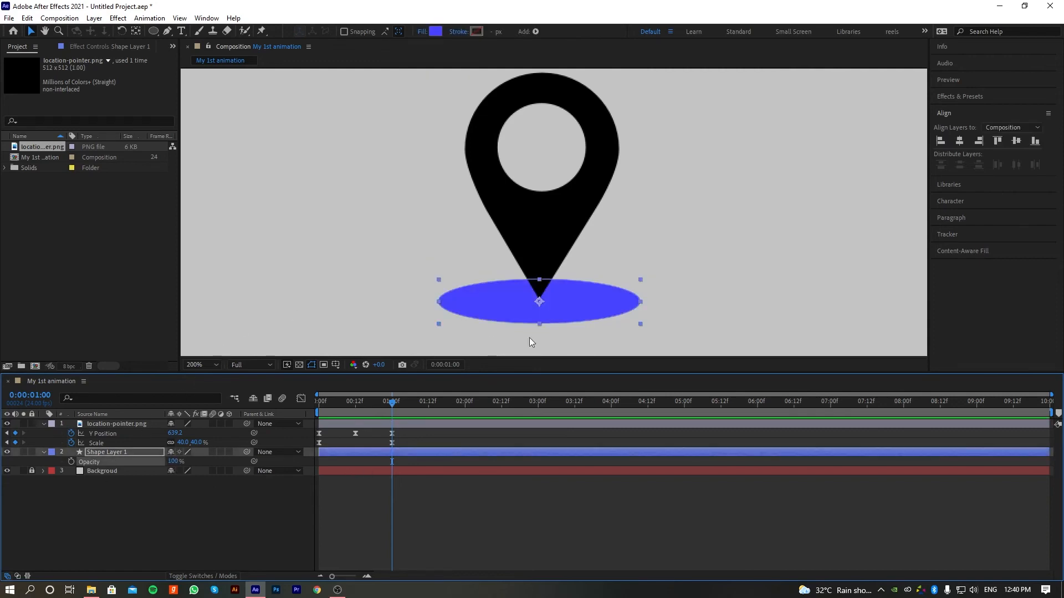
pyautogui.click(161, 514)
pyautogui.click(116, 455)
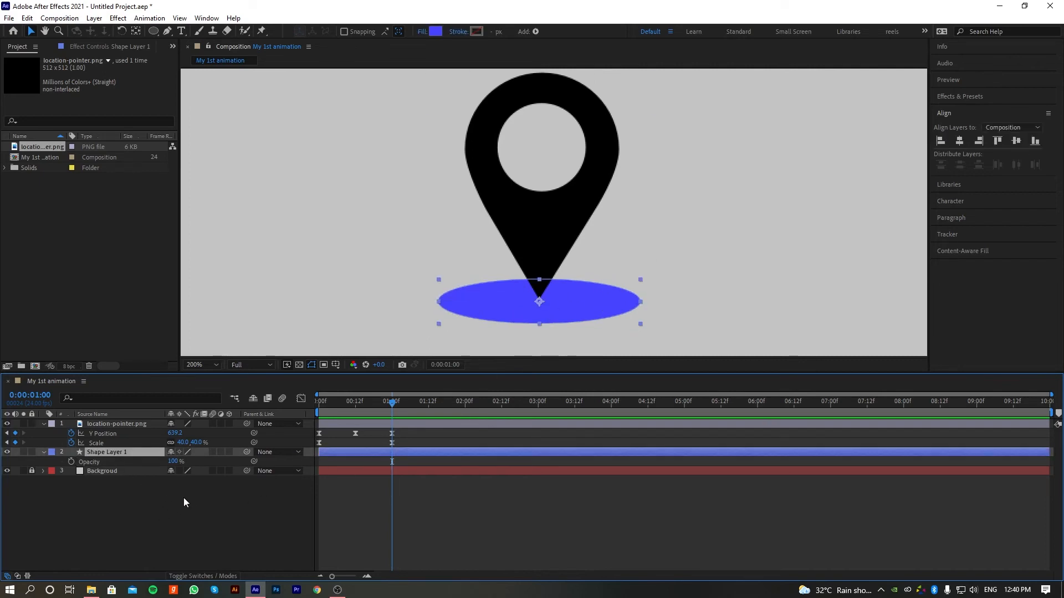
pyautogui.moveTo(176, 463); pyautogui.dragTo(481, 473)
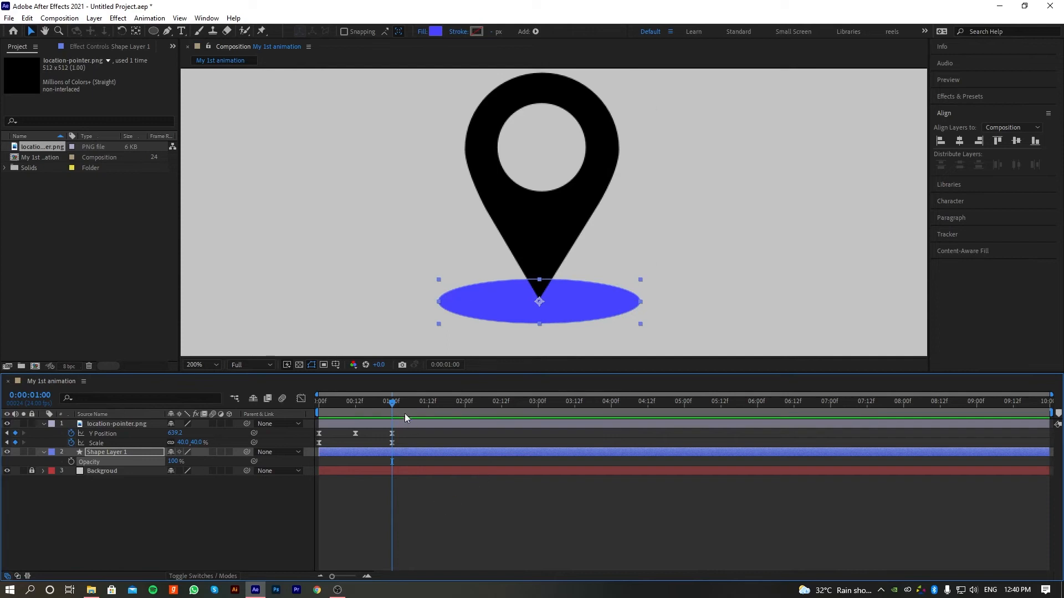
# Keyframe the ellipse's Opacity at 100% at both 0:00:01:00 and 0:00:00:18, matching its Scale keyframes
pyautogui.moveTo(386, 408)
pyautogui.mouseDown()
pyautogui.moveTo(335, 405)
pyautogui.moveTo(392, 409)
pyautogui.mouseUp()
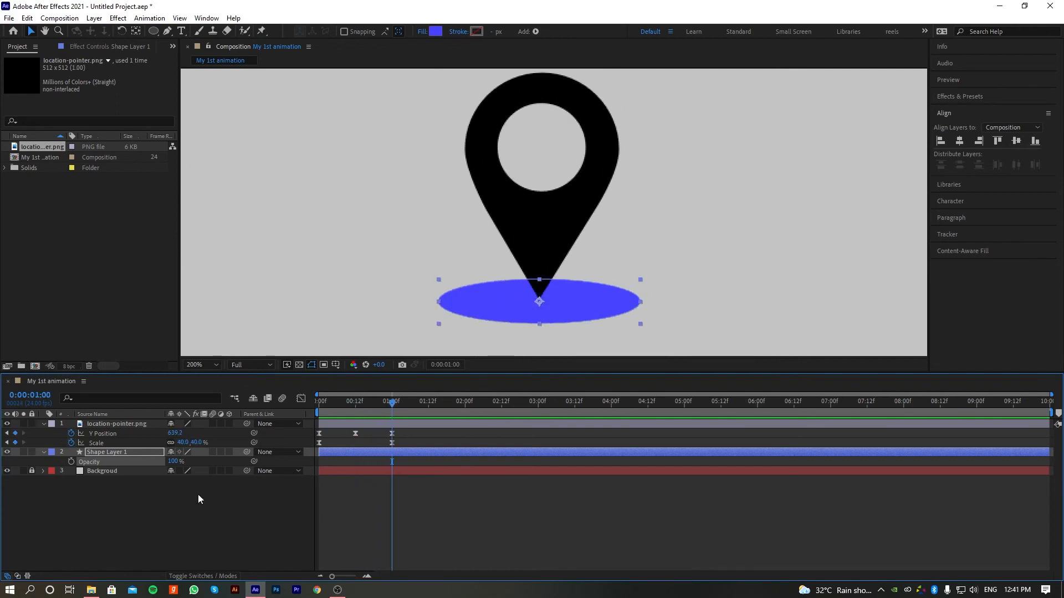
pyautogui.click(71, 461)
pyautogui.click(406, 453)
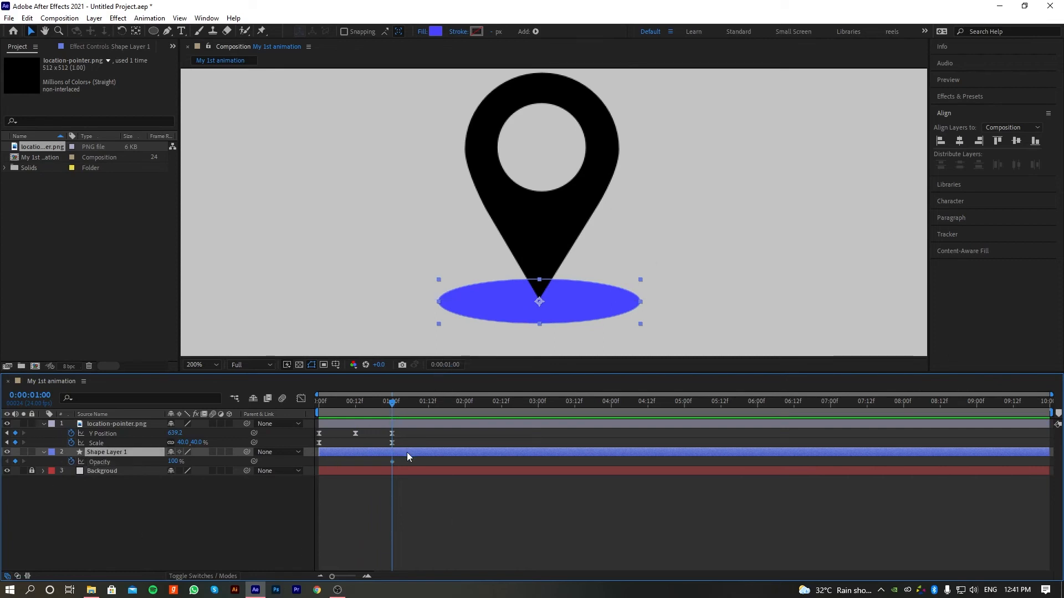
pyautogui.hotkey('shift', 's')
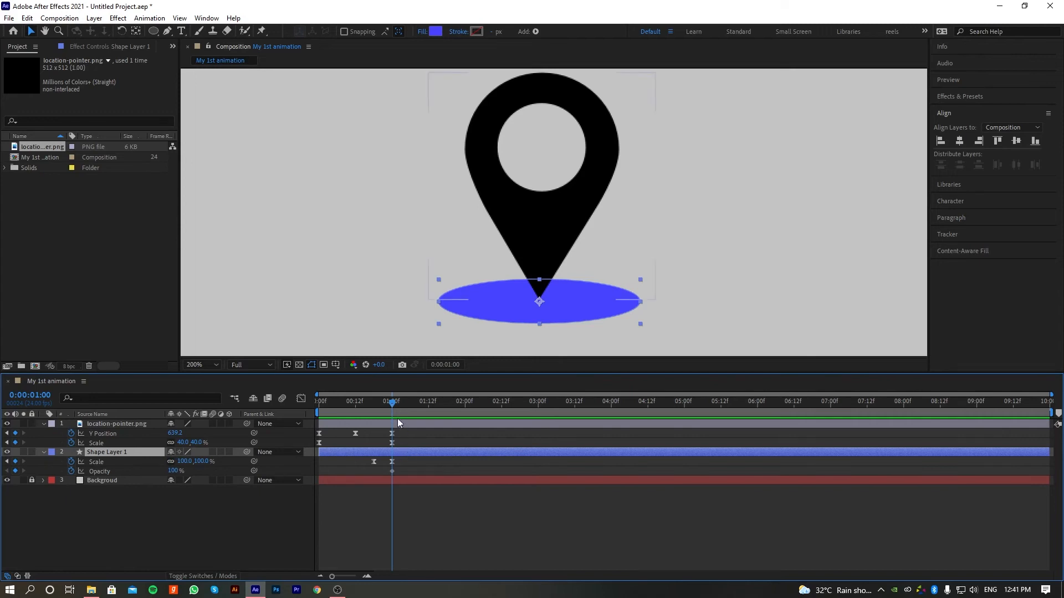
pyautogui.moveTo(391, 401); pyautogui.dragTo(370, 401)
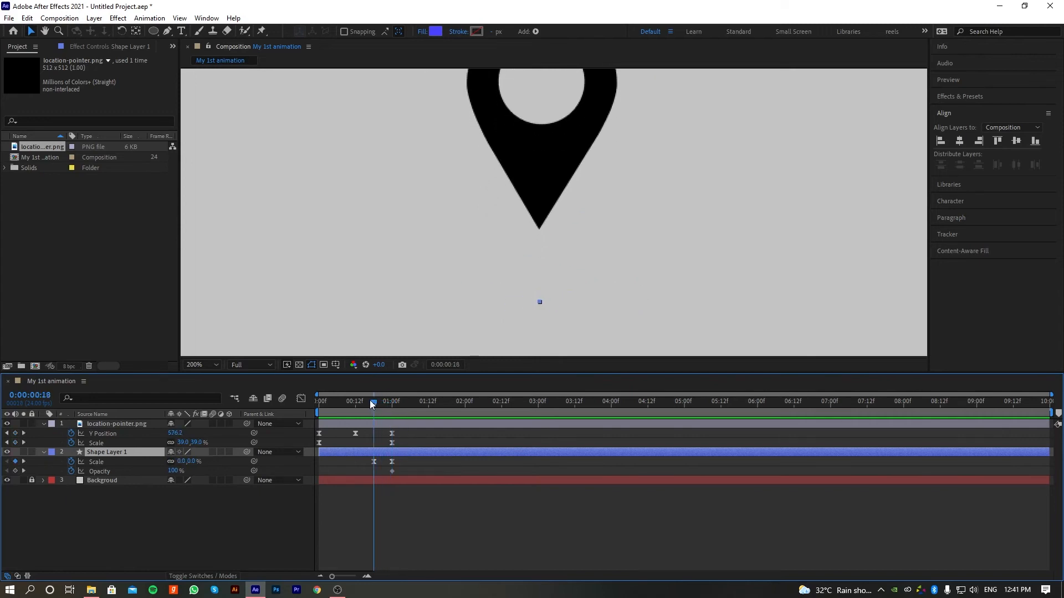
pyautogui.click(392, 470)
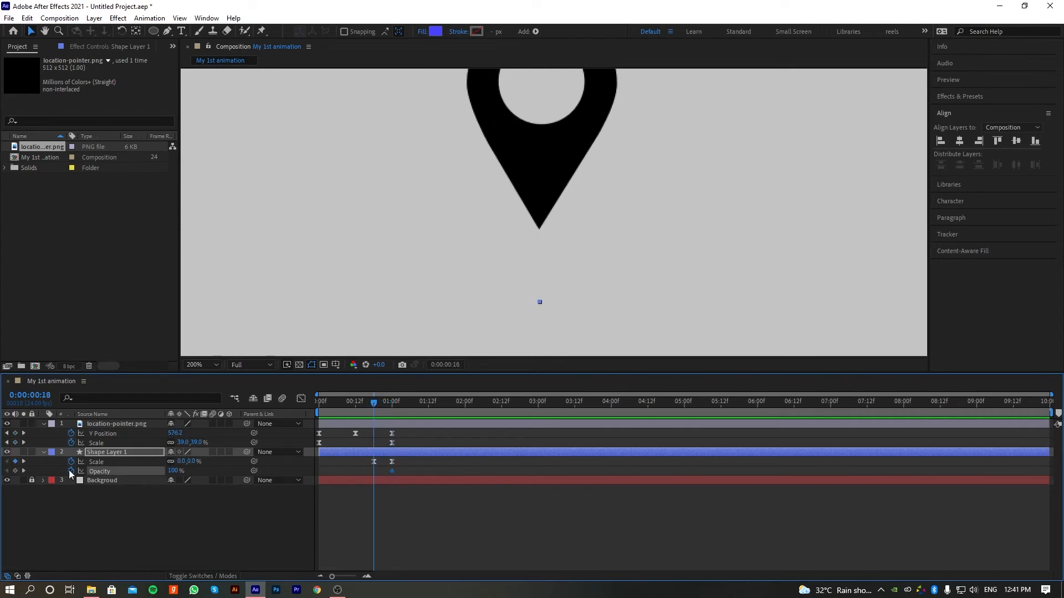
pyautogui.click(15, 470)
# Set the ellipse's Opacity keyframe at 0:00:01:00 to 0%
pyautogui.moveTo(375, 406); pyautogui.dragTo(392, 407)
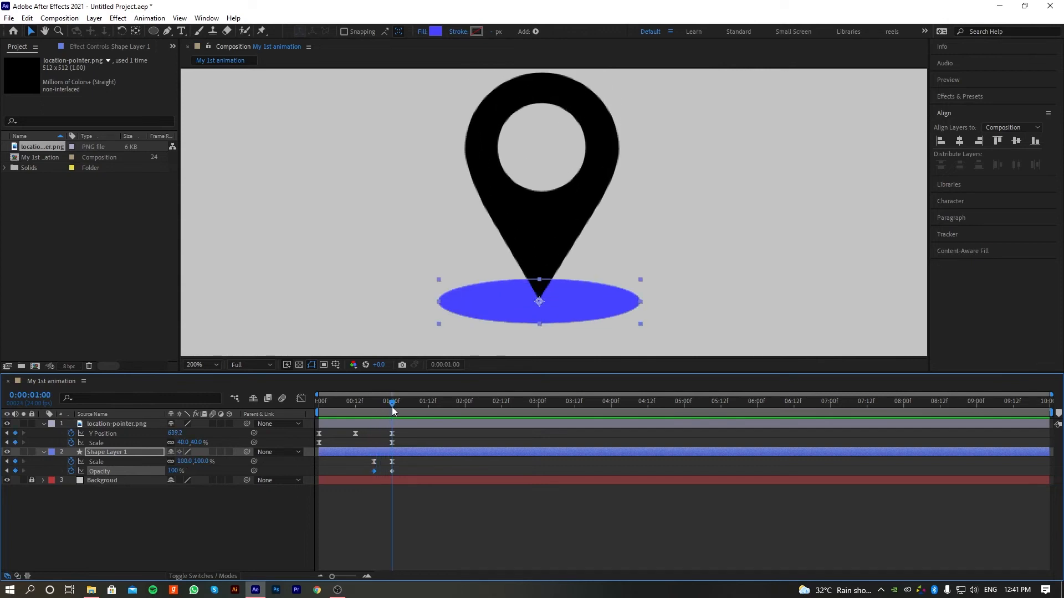
pyautogui.click(393, 471)
pyautogui.click(391, 471)
pyautogui.moveTo(174, 474); pyautogui.dragTo(128, 474)
pyautogui.click(407, 461)
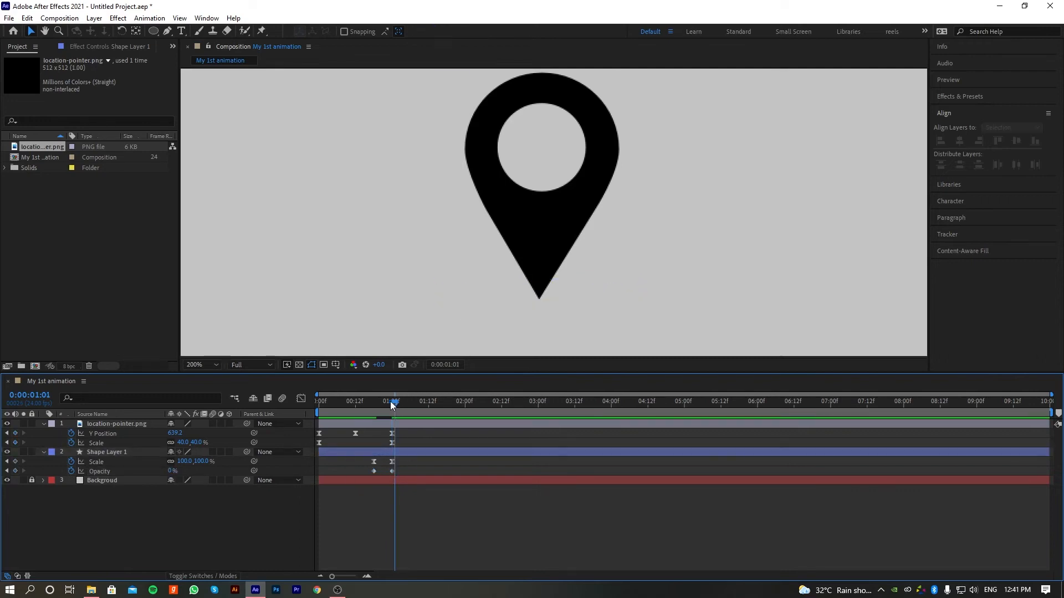
# Preview the animation from the start to check the ellipse's fade-out
pyautogui.moveTo(390, 402); pyautogui.dragTo(284, 416)
pyautogui.press('space')
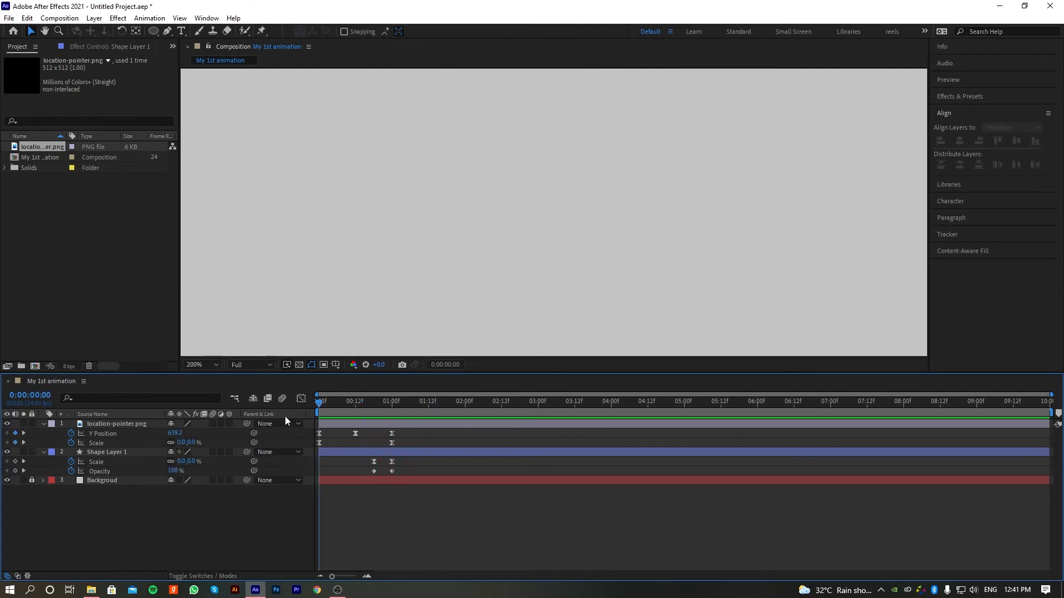
pyautogui.press('space')
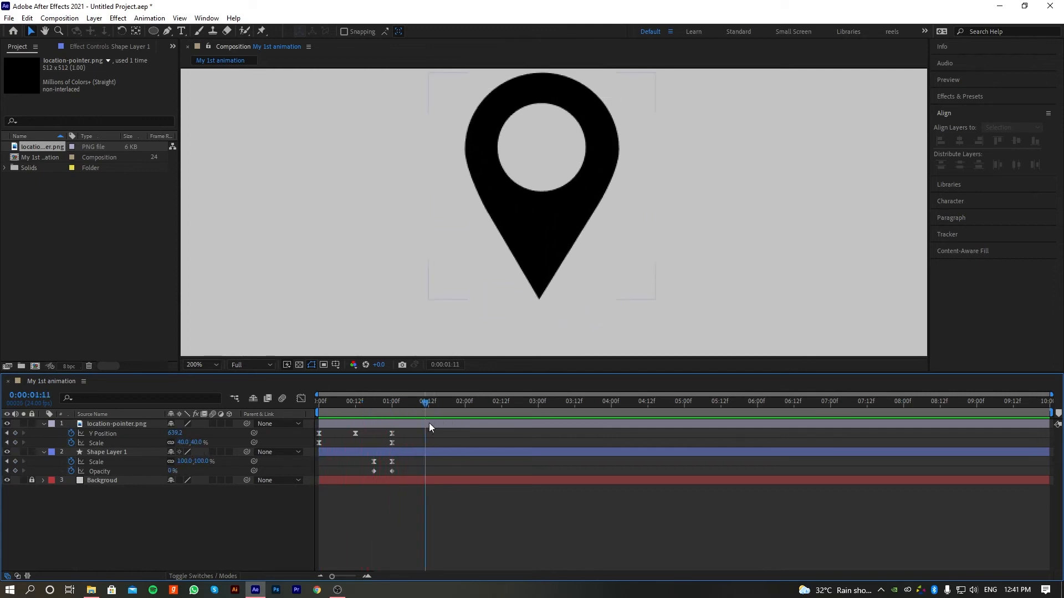
# Apply Easy Ease to both of the ellipse's Opacity keyframes
pyautogui.moveTo(429, 424); pyautogui.dragTo(391, 422)
pyautogui.moveTo(403, 471); pyautogui.dragTo(350, 474)
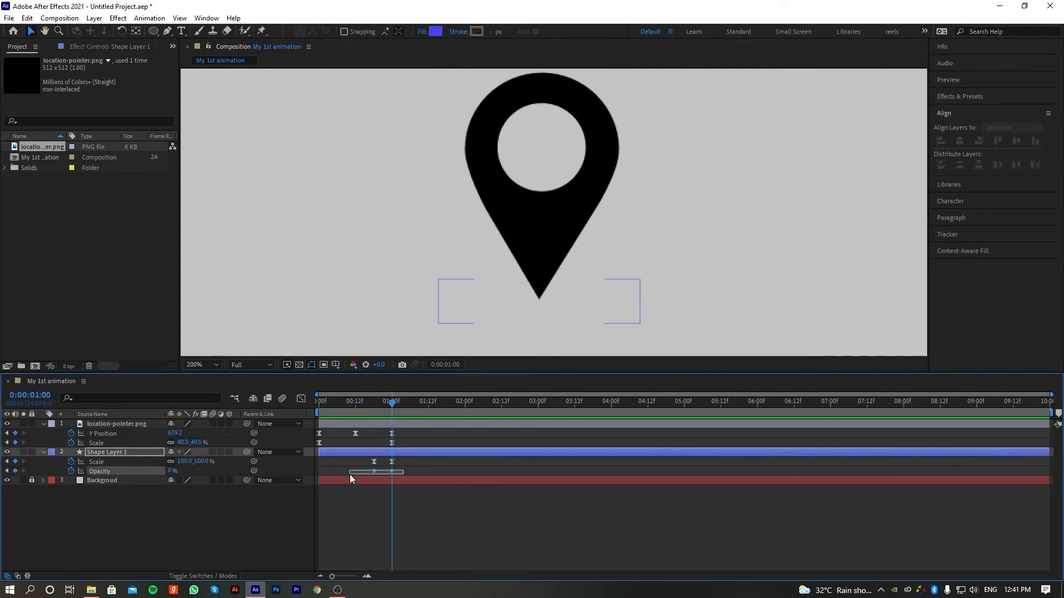
pyautogui.press('F9')
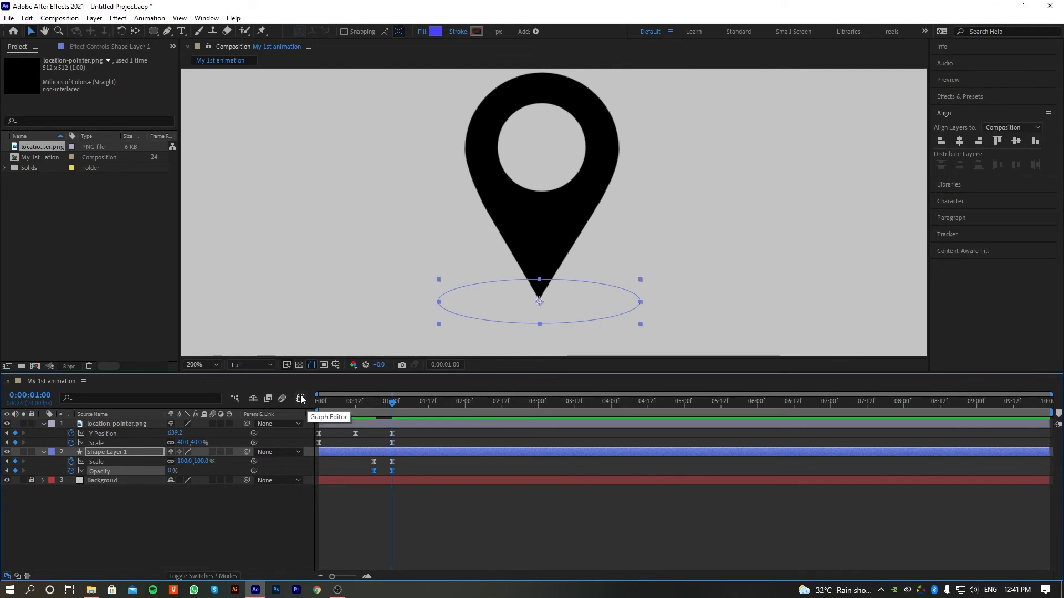
# Inspect the eased Opacity curve in the Graph Editor and play back the animation
pyautogui.click(301, 398)
pyautogui.moveTo(423, 528); pyautogui.dragTo(391, 420)
pyautogui.hotkey('shift', 'F3')
pyautogui.click(423, 507)
pyautogui.press('space')
pyautogui.click(358, 412)
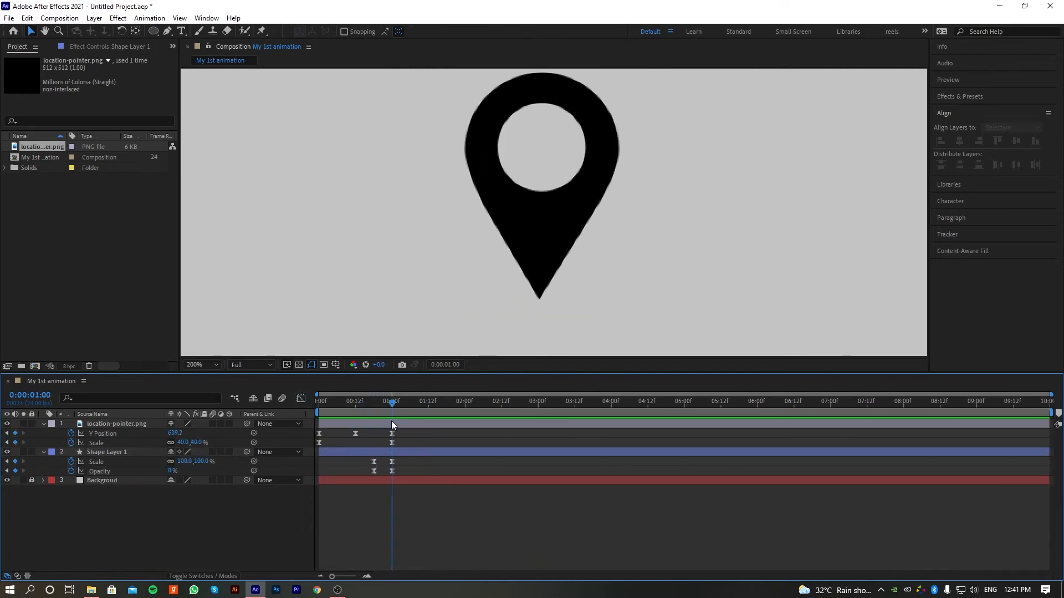
# Try the ellipse's ending Scale and Opacity keyframes at about 0:00:01:06 and preview from the start
pyautogui.moveTo(397, 459)
pyautogui.mouseDown()
pyautogui.moveTo(387, 475)
pyautogui.moveTo(408, 464)
pyautogui.moveTo(385, 484)
pyautogui.moveTo(411, 463)
pyautogui.mouseUp()
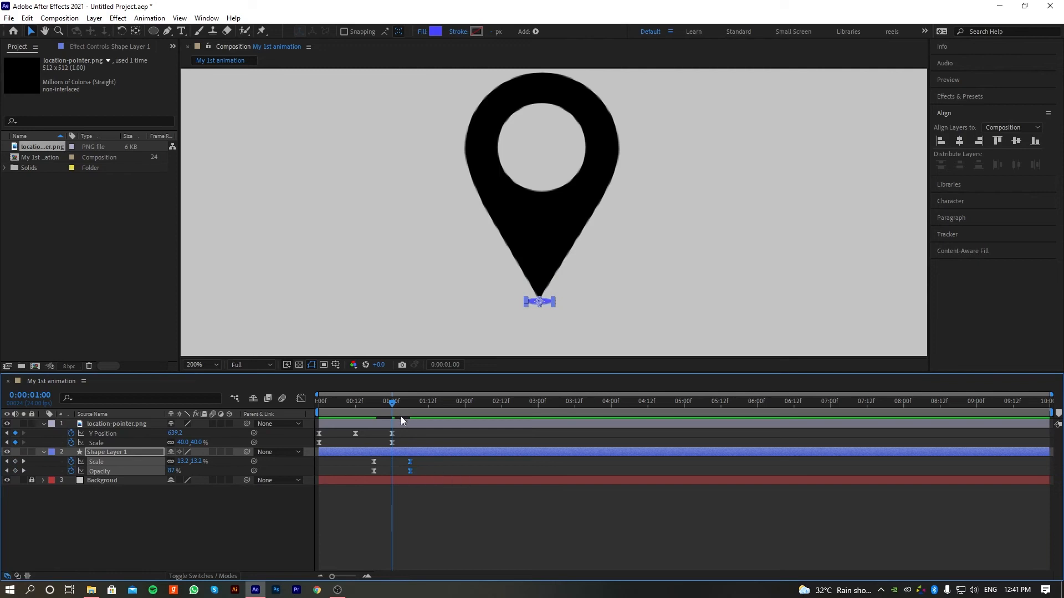
pyautogui.click(352, 409)
pyautogui.moveTo(351, 408); pyautogui.dragTo(313, 408)
pyautogui.press('space')
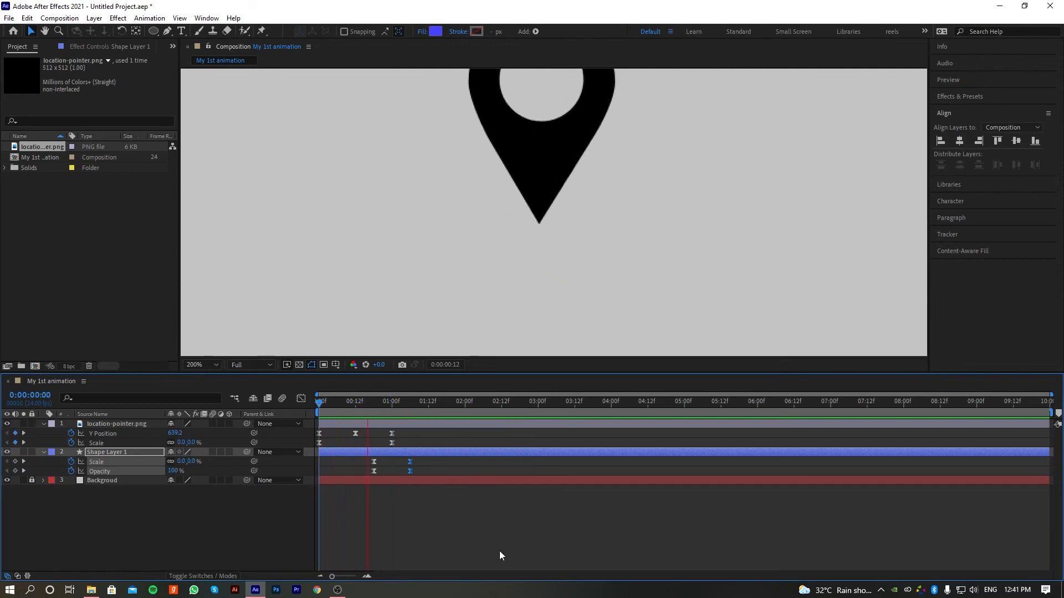
pyautogui.moveTo(408, 402); pyautogui.dragTo(392, 403)
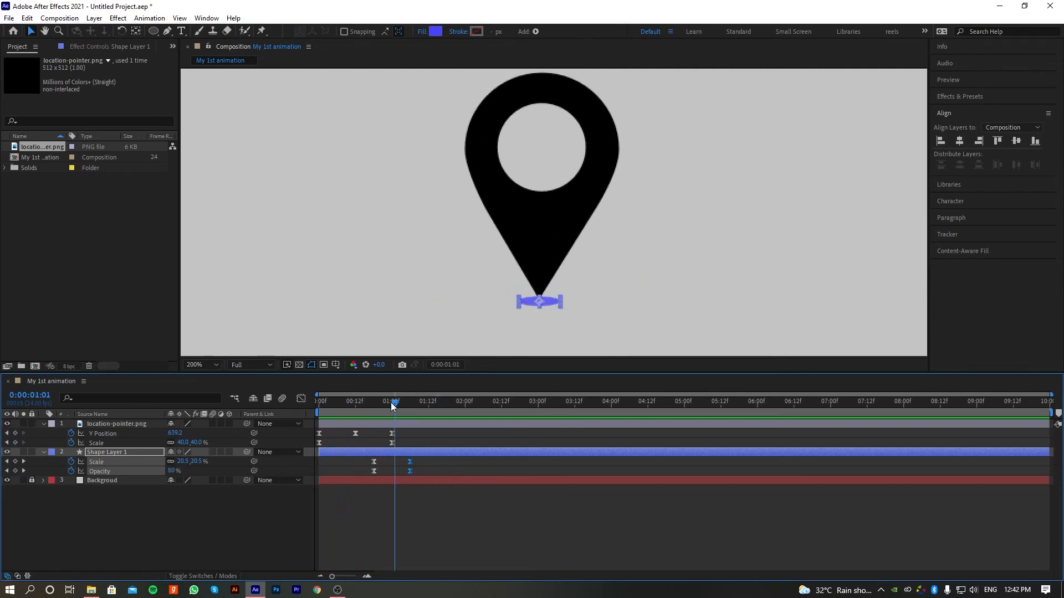
# Move the ellipse's ending Scale and Opacity keyframes to 0:00:01:00 and its starting ones to 0:00:00:12
pyautogui.moveTo(421, 463); pyautogui.dragTo(390, 465)
pyautogui.click(408, 498)
pyautogui.moveTo(393, 404); pyautogui.dragTo(356, 463)
pyautogui.click(403, 521)
pyautogui.moveTo(361, 404)
pyautogui.mouseDown()
pyautogui.moveTo(310, 404)
pyautogui.moveTo(404, 414)
pyautogui.moveTo(358, 413)
pyautogui.mouseUp()
pyautogui.moveTo(406, 462); pyautogui.dragTo(353, 476)
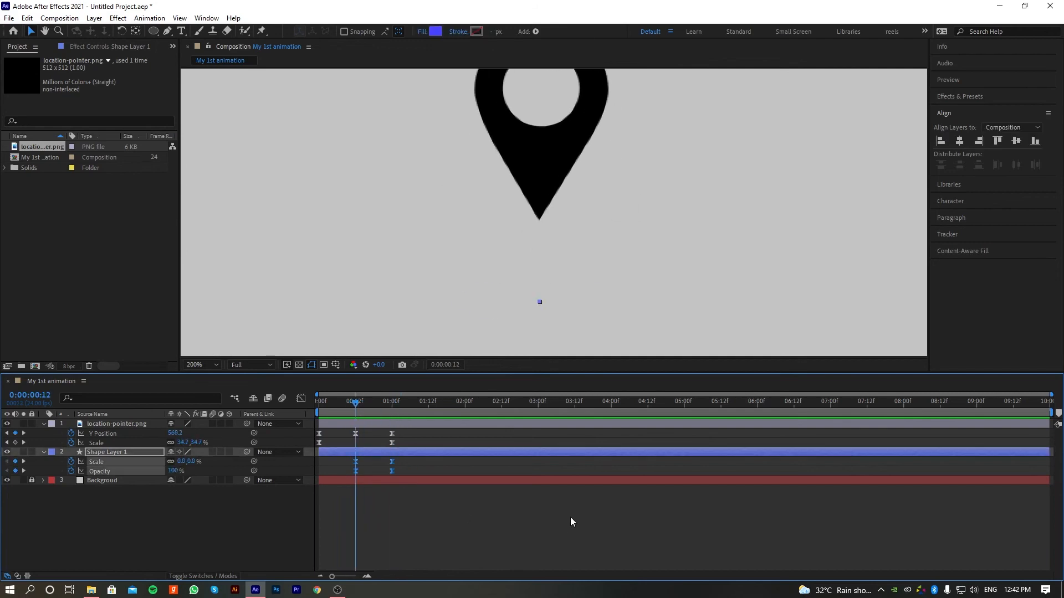
# Reset all of the ellipse's Scale and Opacity keyframes to linear and reapply Easy Ease
pyautogui.click(380, 498)
pyautogui.moveTo(322, 412); pyautogui.dragTo(388, 414)
pyautogui.moveTo(402, 457); pyautogui.dragTo(337, 478)
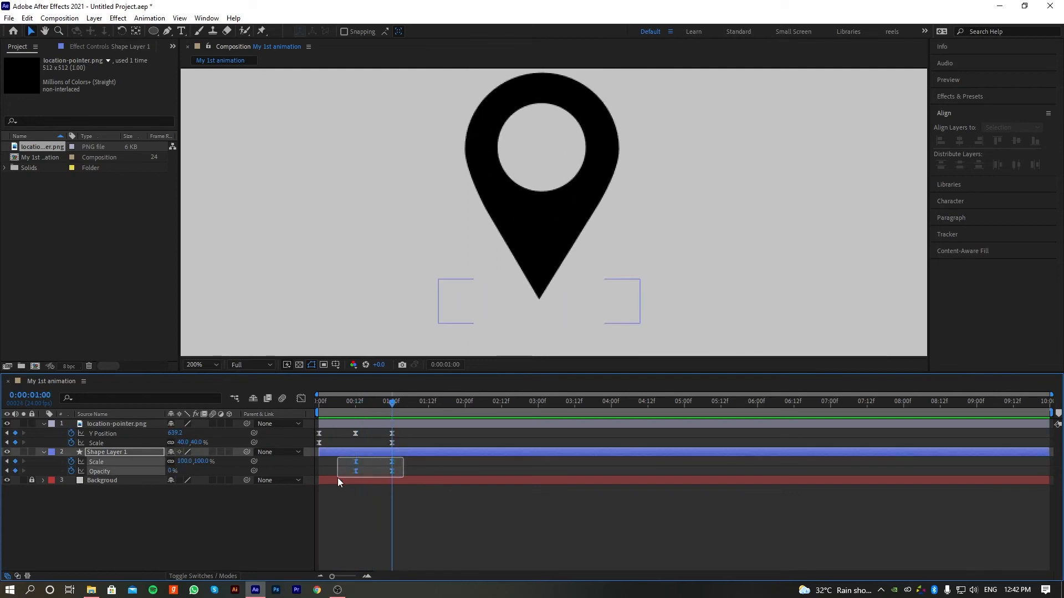
pyautogui.keyDown('ctrl'); pyautogui.click(392, 462); pyautogui.keyUp('ctrl')
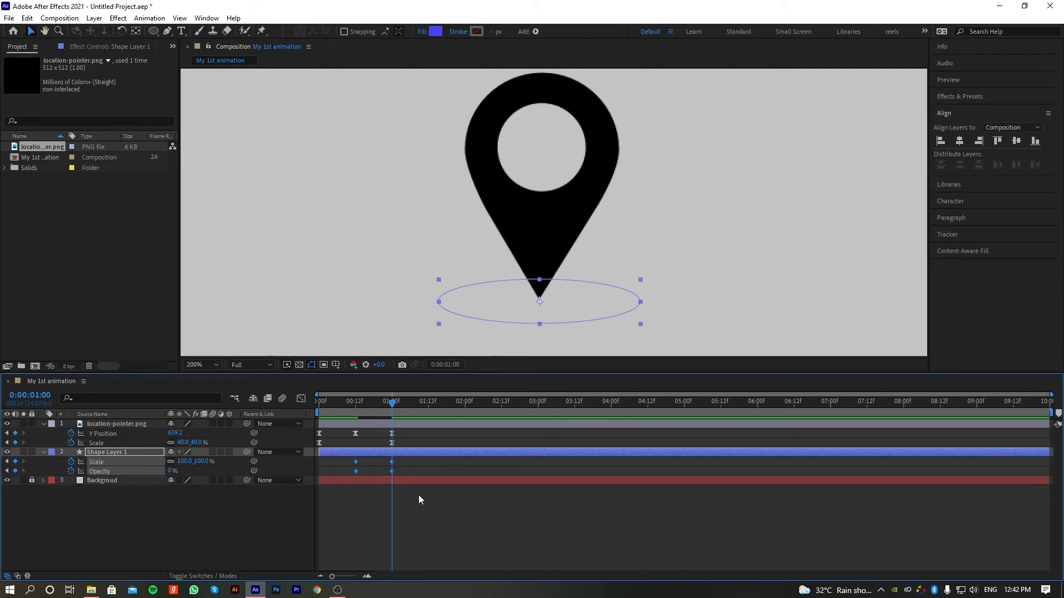
# Lengthen the incoming influence of the ellipse's ending Scale and Opacity keyframes in the Graph Editor so the speed peaks early
pyautogui.click(301, 398)
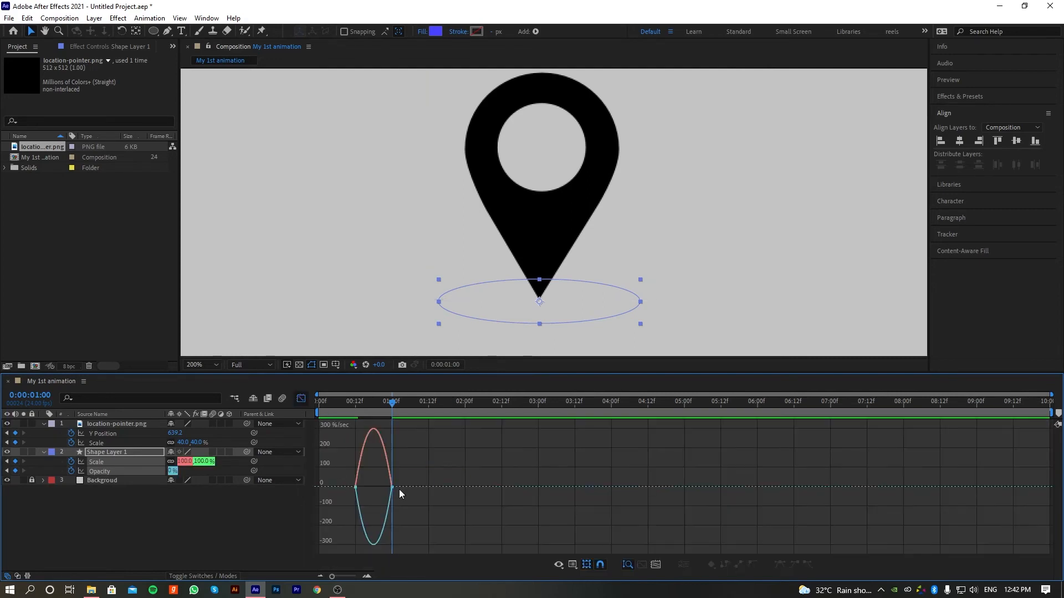
pyautogui.click(395, 488)
pyautogui.click(367, 577)
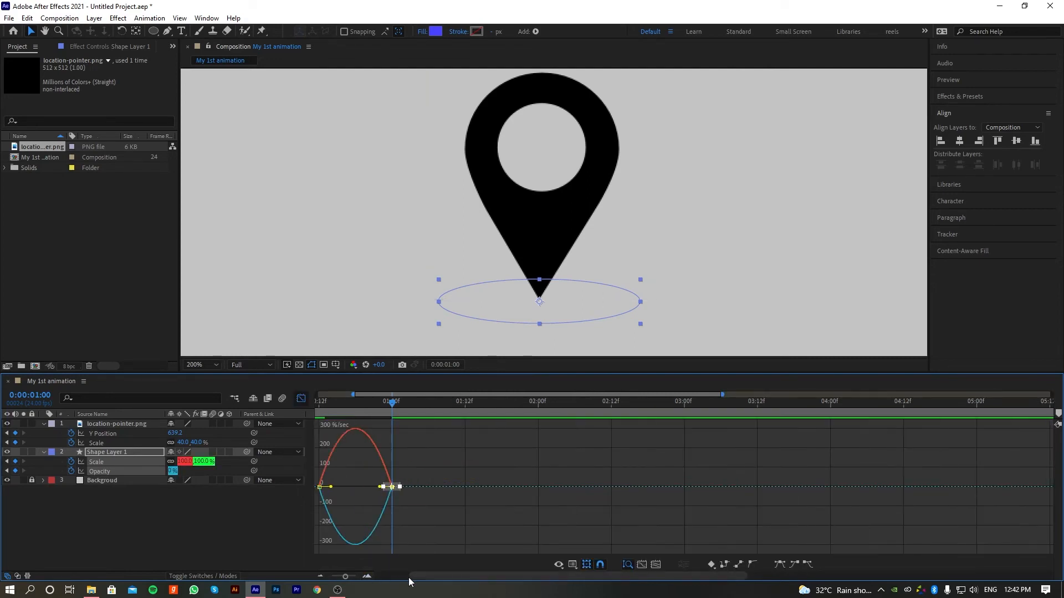
pyautogui.moveTo(421, 577); pyautogui.dragTo(346, 576)
pyautogui.moveTo(454, 487); pyautogui.dragTo(442, 487)
pyautogui.click(367, 577)
pyautogui.moveTo(351, 577); pyautogui.dragTo(347, 580)
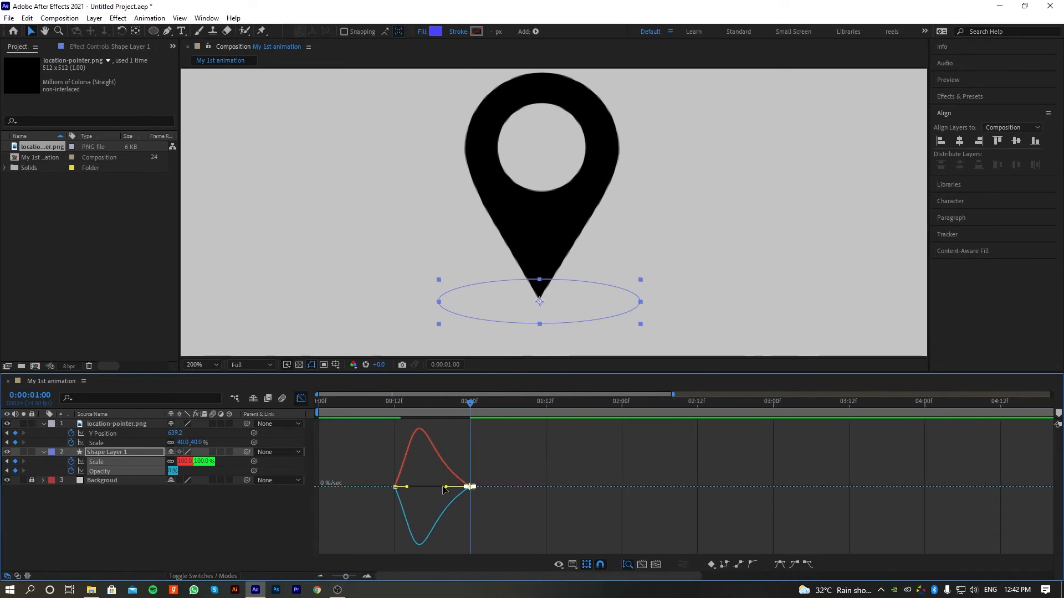
pyautogui.moveTo(446, 487); pyautogui.dragTo(441, 487)
# Close the Graph Editor and preview the reshaped ellipse animation repeatedly from the start
pyautogui.moveTo(470, 404); pyautogui.dragTo(394, 413)
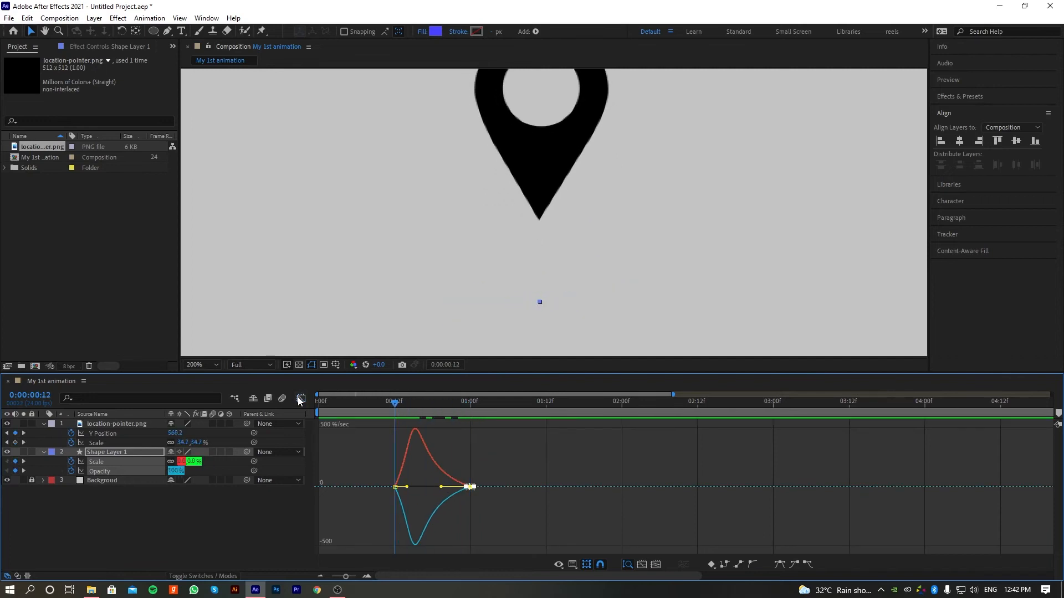
pyautogui.click(301, 398)
pyautogui.press('Home')
pyautogui.click(442, 504)
pyautogui.press('space')
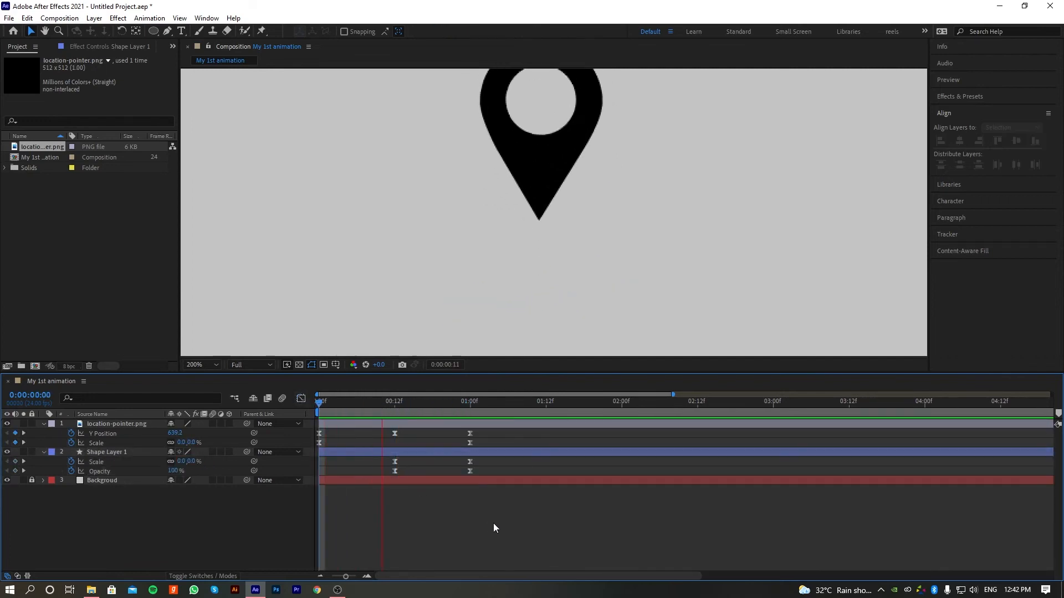
pyautogui.moveTo(447, 414); pyautogui.dragTo(317, 419)
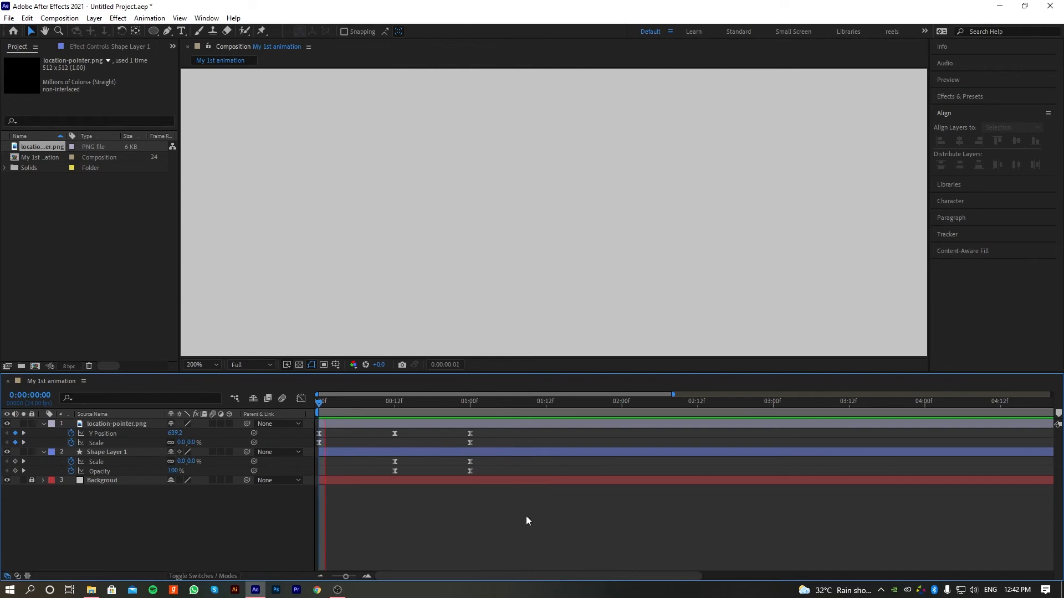
pyautogui.press('space')
# Shift all of the ellipse's Scale and Opacity keyframes to run from about 0:00:00:19 to 0:00:01:07 and return to the start
pyautogui.moveTo(444, 402); pyautogui.dragTo(471, 417)
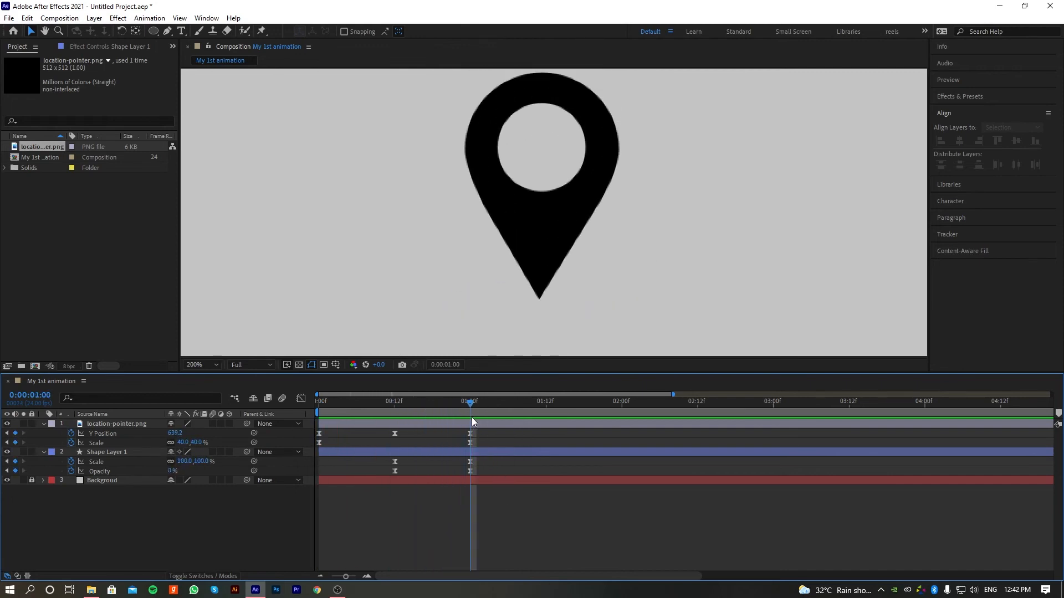
pyautogui.moveTo(483, 460); pyautogui.dragTo(441, 464)
pyautogui.moveTo(471, 409); pyautogui.dragTo(315, 410)
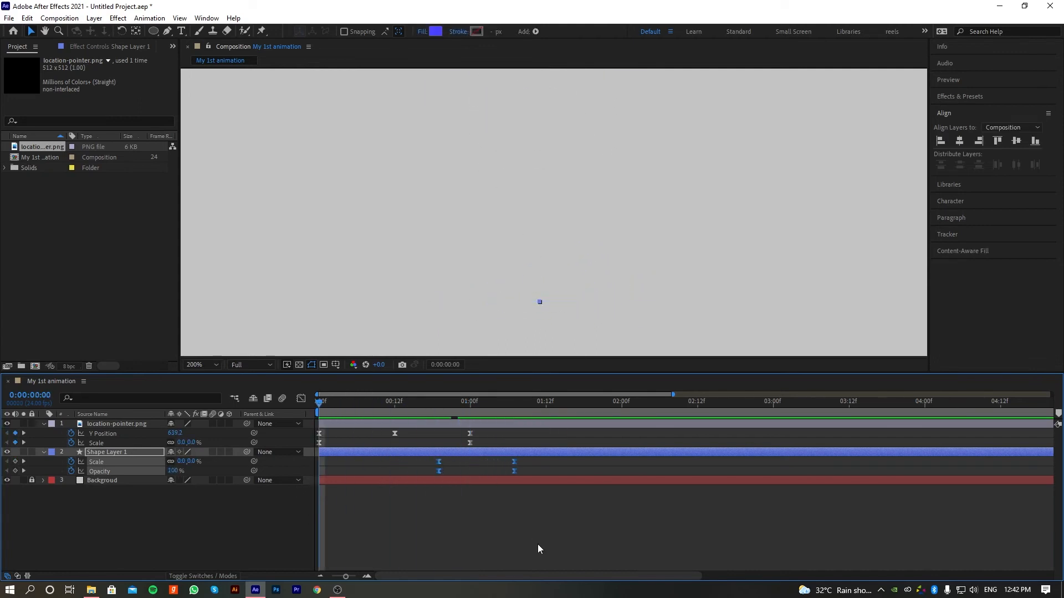
# Shift the ellipse's Scale and Opacity keyframes one frame earlier so they start at 0:00:00:18, and preview from the beginning
pyautogui.press('space')
pyautogui.moveTo(505, 400); pyautogui.dragTo(439, 408)
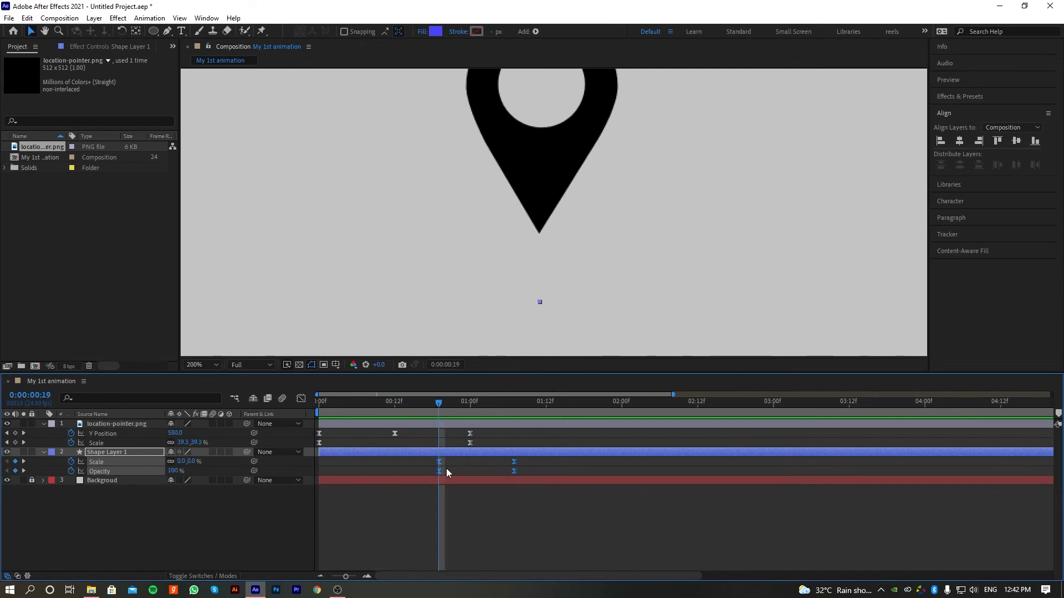
pyautogui.moveTo(436, 463); pyautogui.dragTo(434, 463)
pyautogui.moveTo(438, 407); pyautogui.dragTo(372, 410)
pyautogui.press('space')
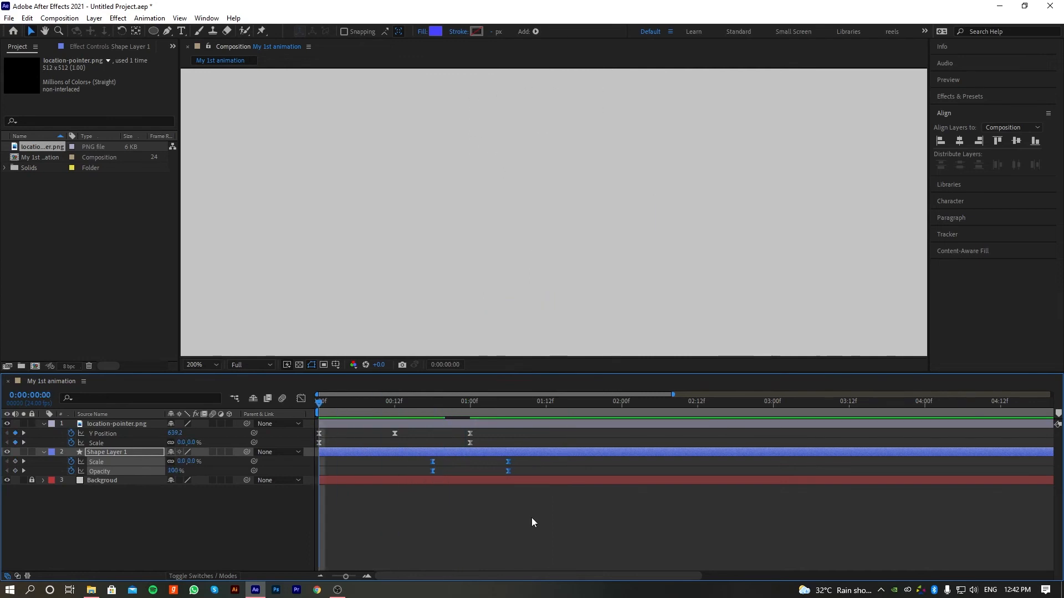
# Shift all of the ellipse's Scale and Opacity keyframes to run from about 0:00:00:20 to 0:00:01:08 and preview the timing
pyautogui.press('space')
pyautogui.moveTo(503, 407); pyautogui.dragTo(447, 471)
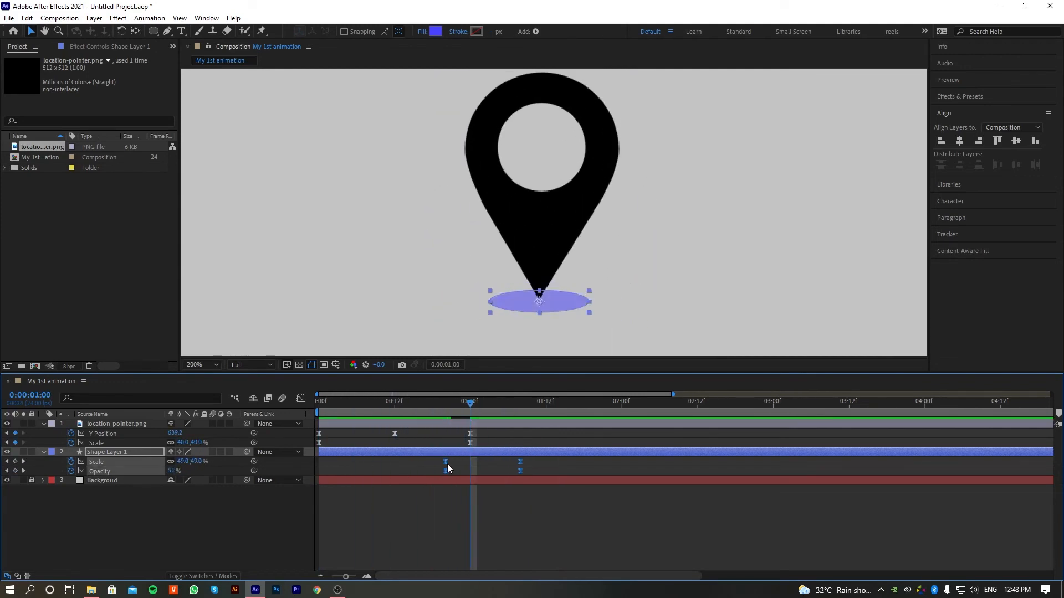
pyautogui.press('space')
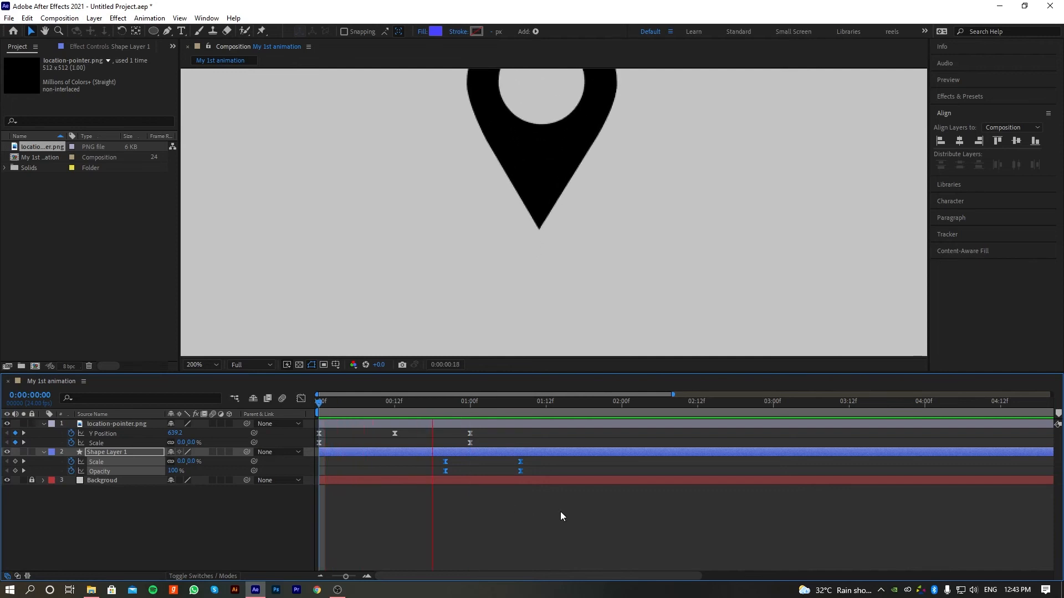
pyautogui.press('space')
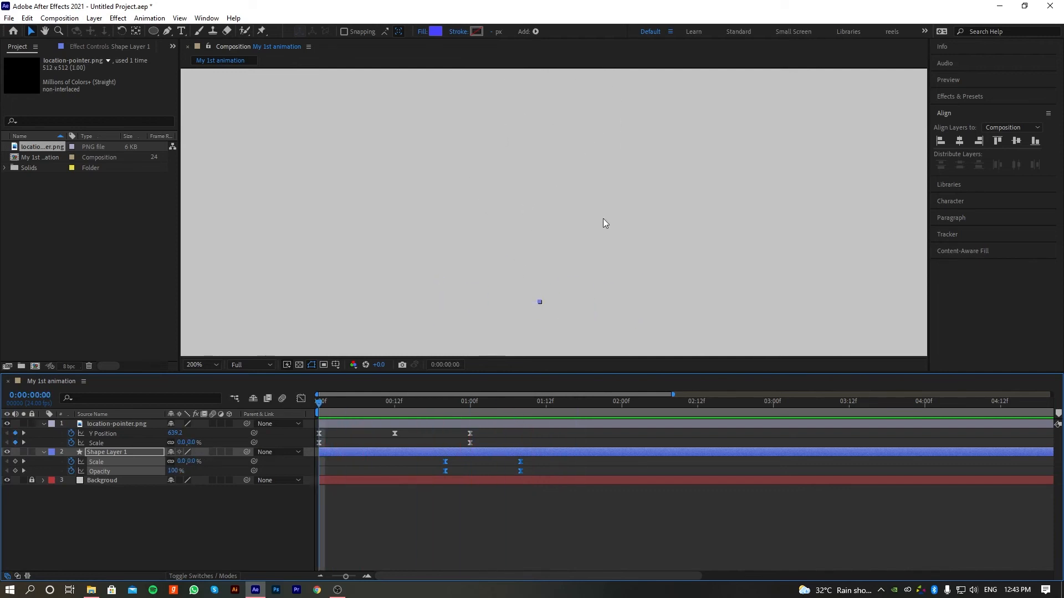
# Deselect the ellipse layer and replay the whole pin and ellipse animation several times from the start to check its timing
pyautogui.scroll(-2, 587, 240)
pyautogui.scroll(-1, 586, 241)
pyautogui.click(723, 231)
pyautogui.press('space')
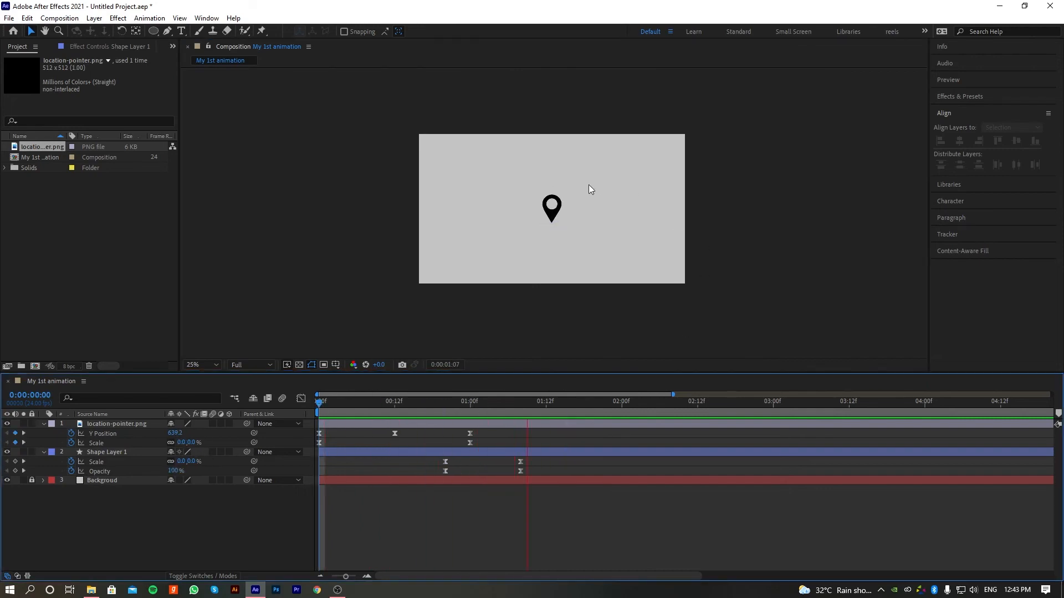
pyautogui.scroll(1, 577, 200)
pyautogui.scroll(-1, 573, 205)
pyautogui.press('space')
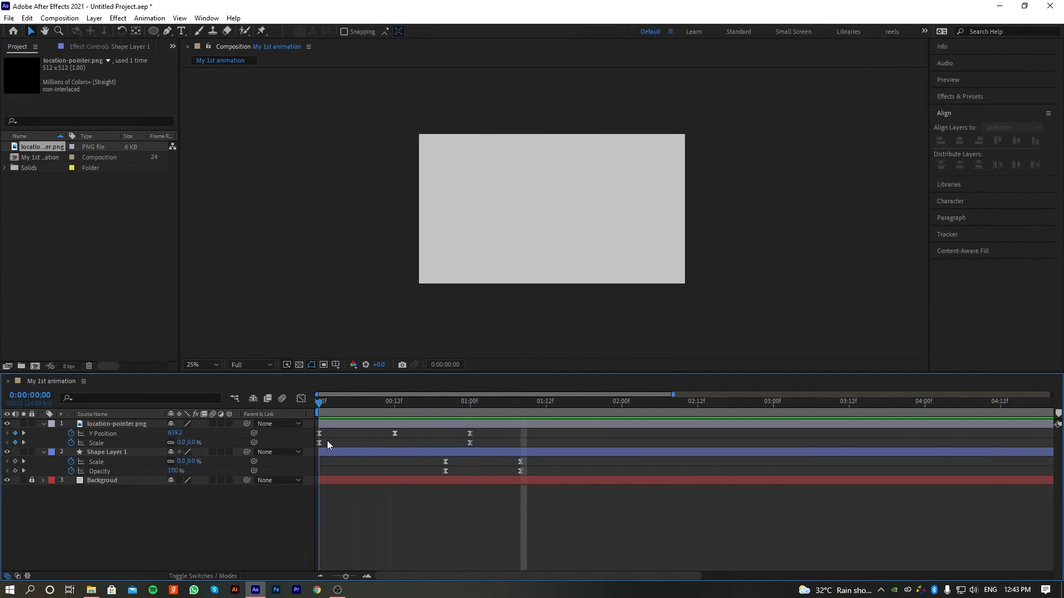
pyautogui.press('space')
pyautogui.scroll(2, 561, 258)
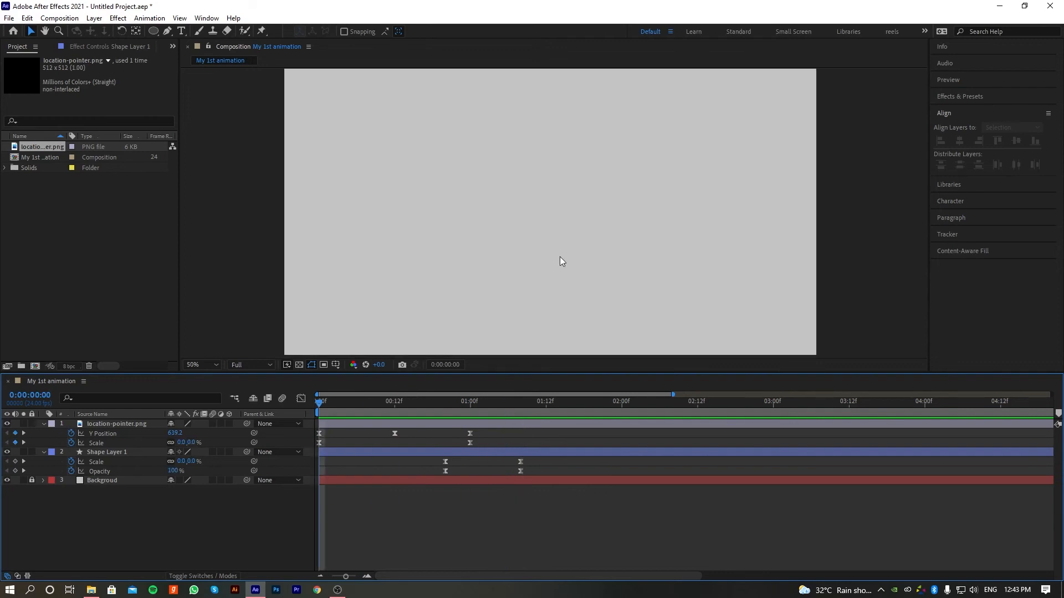
pyautogui.scroll(-2, 554, 270)
pyautogui.scroll(2, 554, 269)
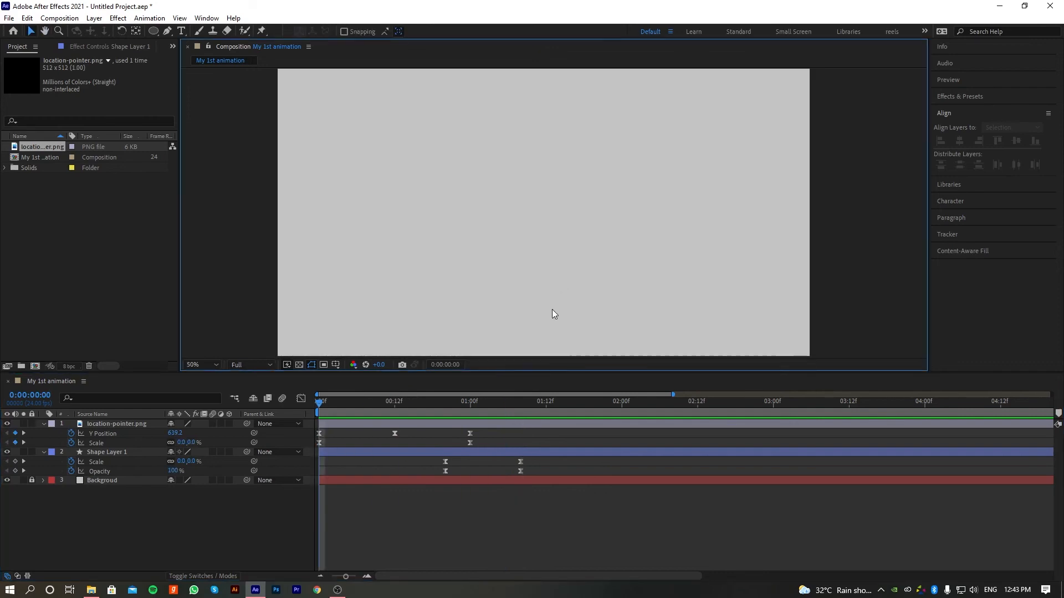
pyautogui.press('space')
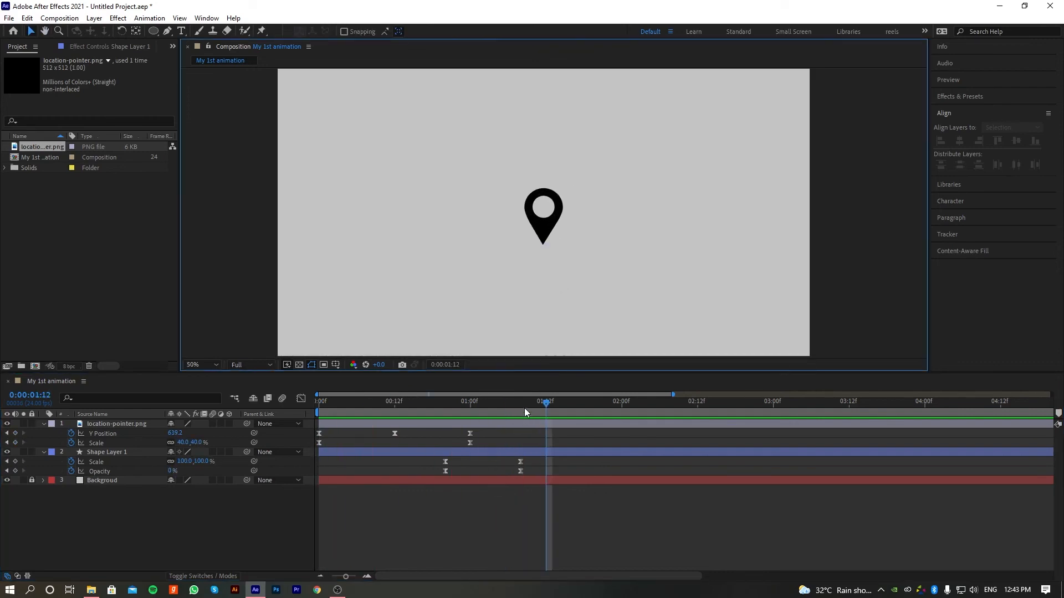
pyautogui.moveTo(524, 408); pyautogui.dragTo(318, 430)
pyautogui.press('space')
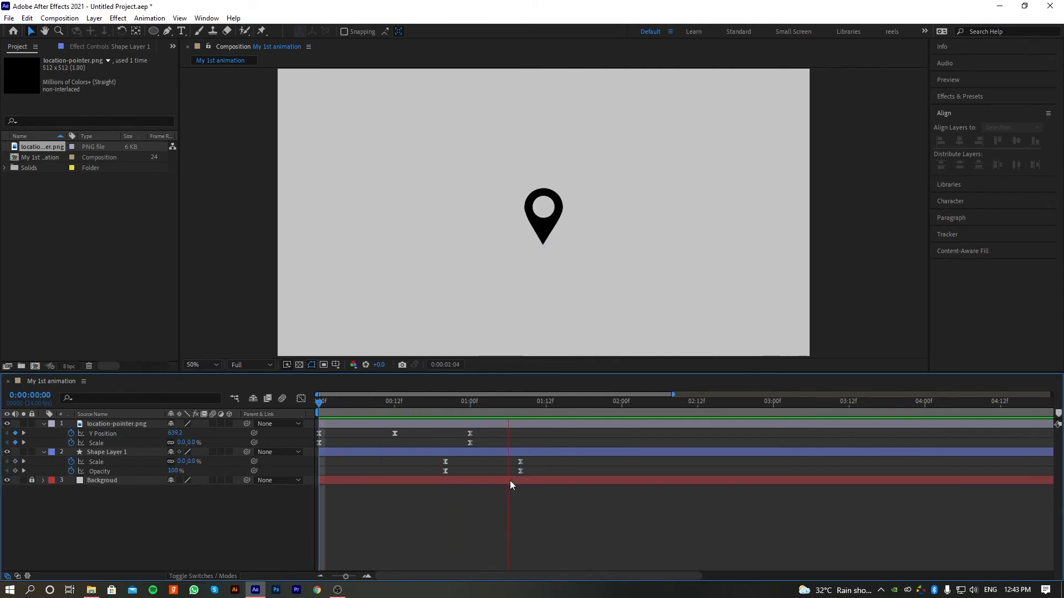
pyautogui.moveTo(542, 406); pyautogui.dragTo(319, 432)
pyautogui.press('space')
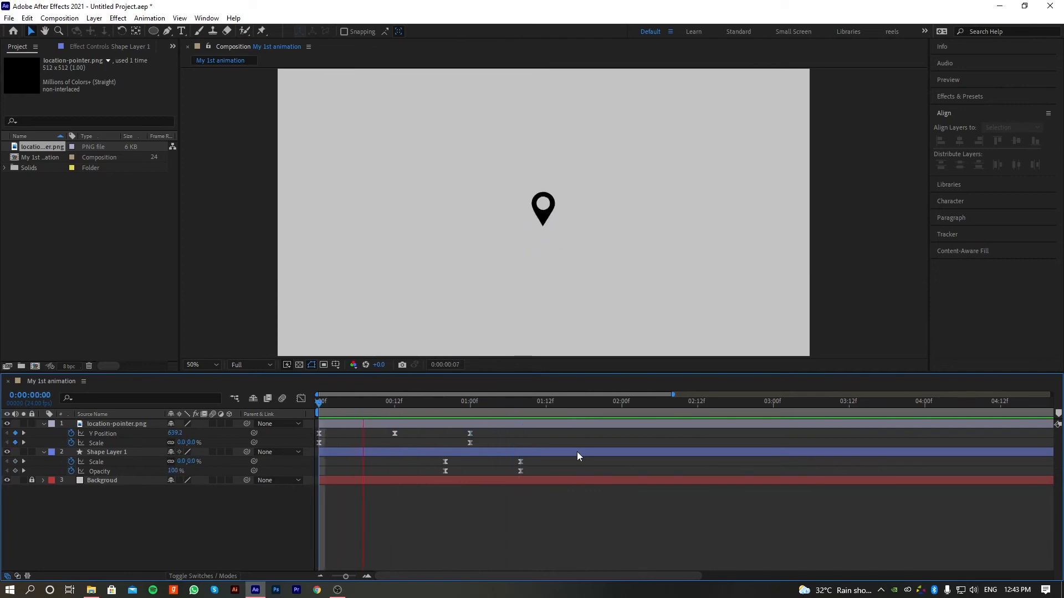
pyautogui.press('space')
# Collapse the Scale and Opacity properties of Shape Layer 1 and select the location-pointer.png layer
pyautogui.click(525, 201)
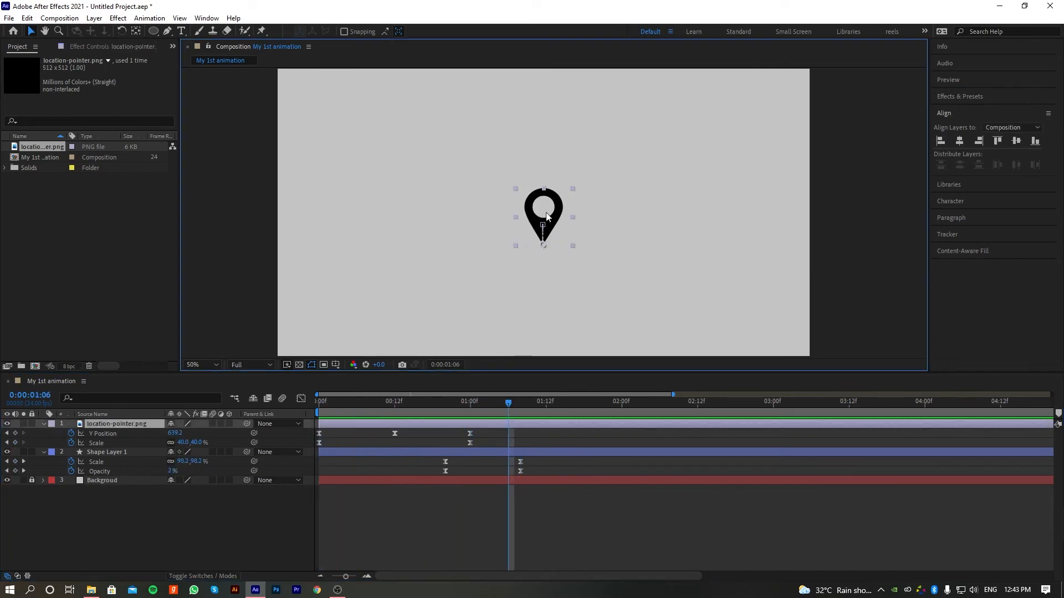
pyautogui.click(106, 425)
pyautogui.click(67, 436)
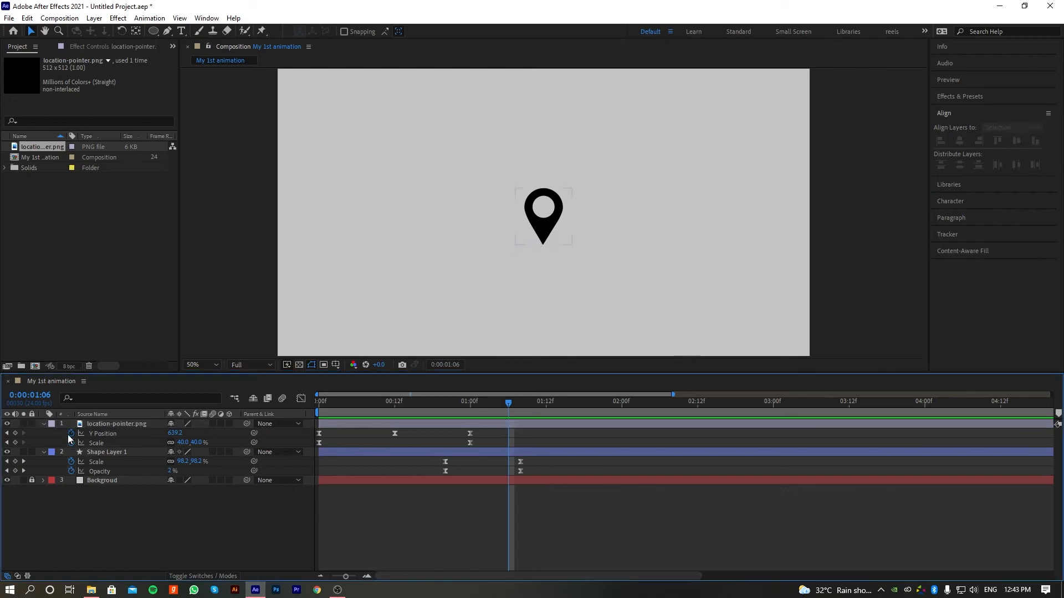
pyautogui.click(89, 424)
pyautogui.click(44, 453)
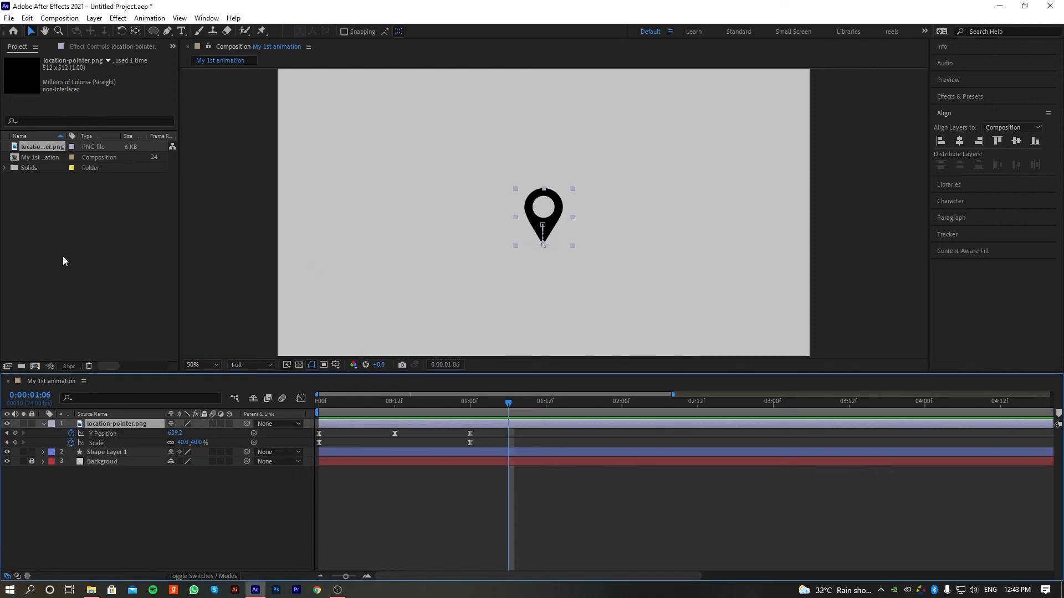
# Search the effects for "fill" and apply the Fill effect to the location-pointer.png layer
pyautogui.click(167, 516)
pyautogui.click(125, 423)
pyautogui.click(127, 490)
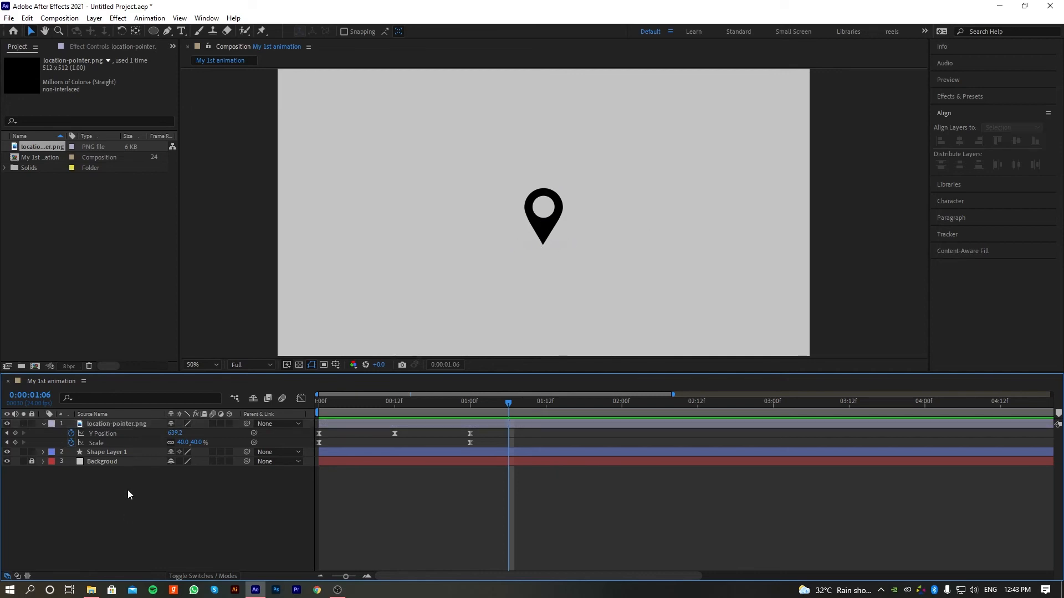
pyautogui.click(133, 424)
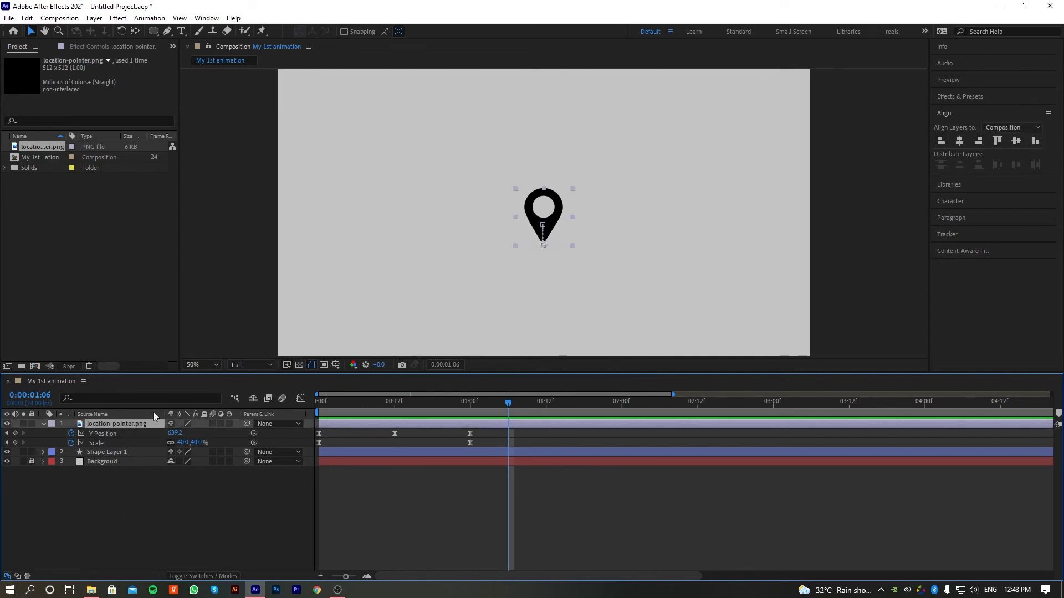
pyautogui.click(969, 97)
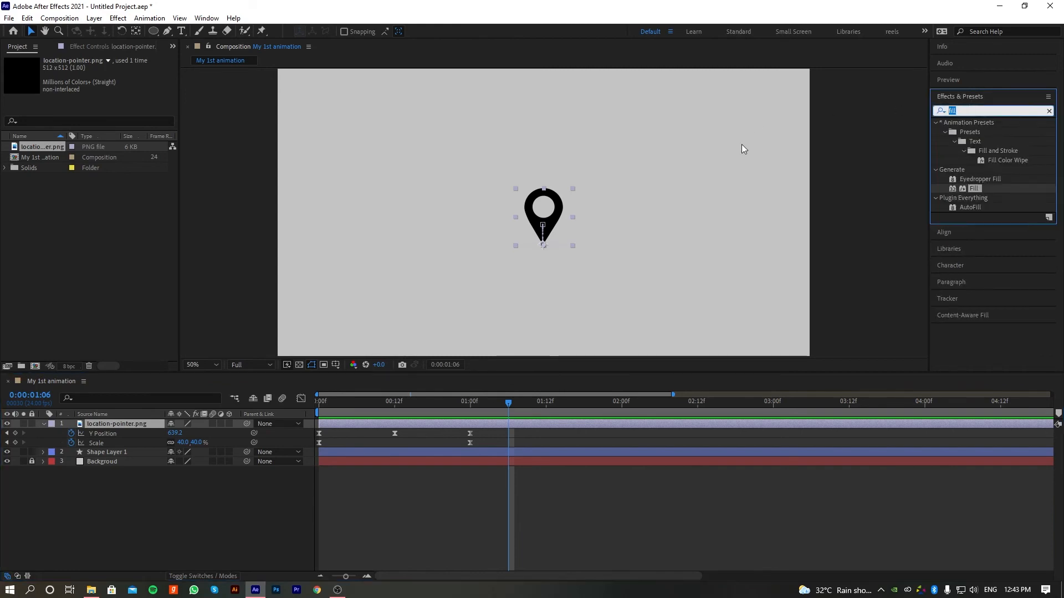
pyautogui.write('fill')
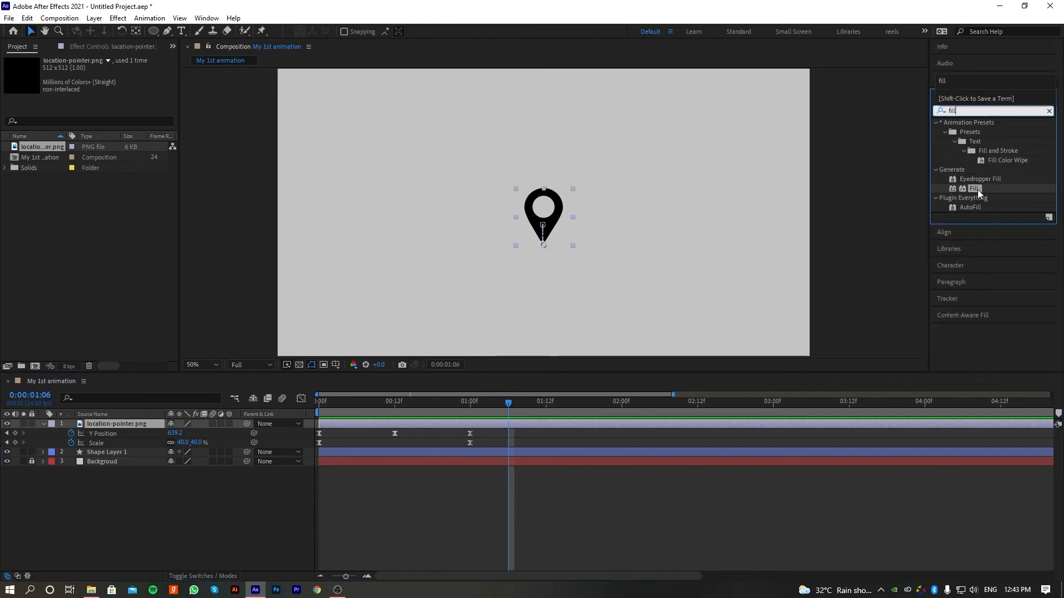
pyautogui.click(975, 189)
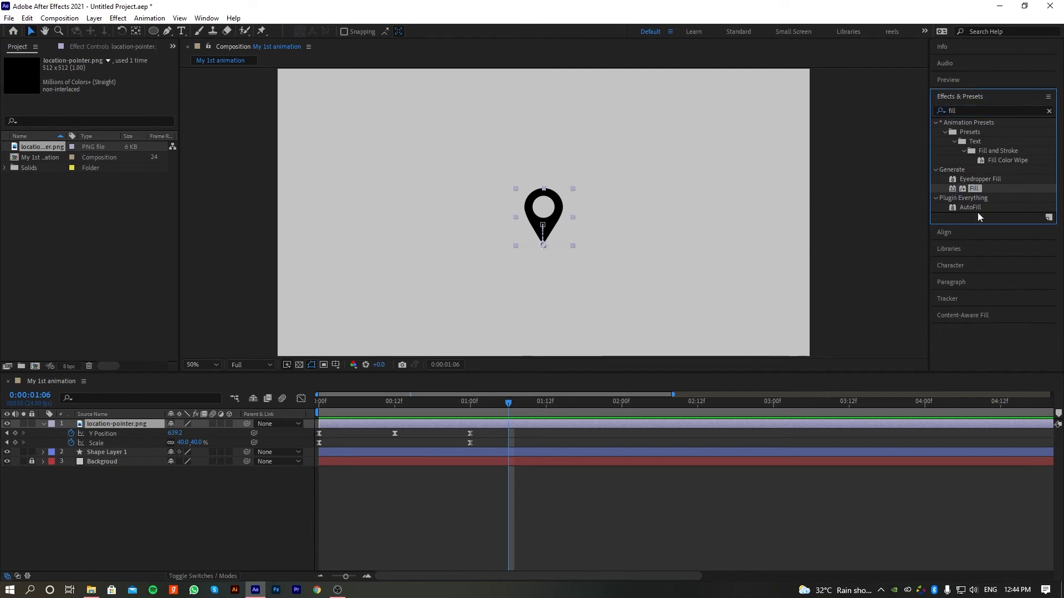
pyautogui.click(115, 425)
pyautogui.doubleClick(975, 188)
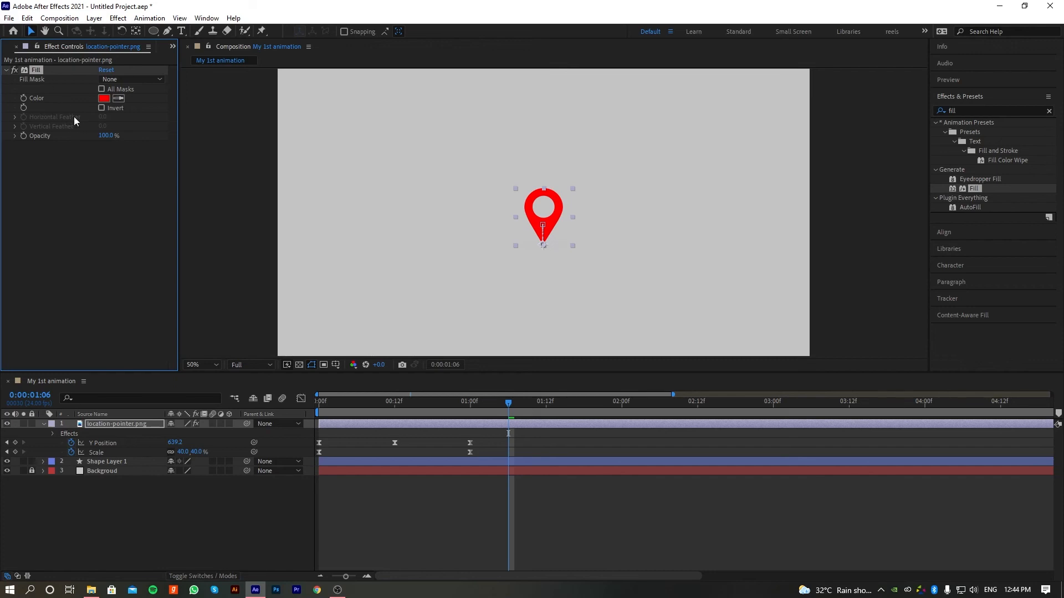
# Check the Effect Controls of the location-pointer.png layer and delete its Fill effect
pyautogui.click(207, 19)
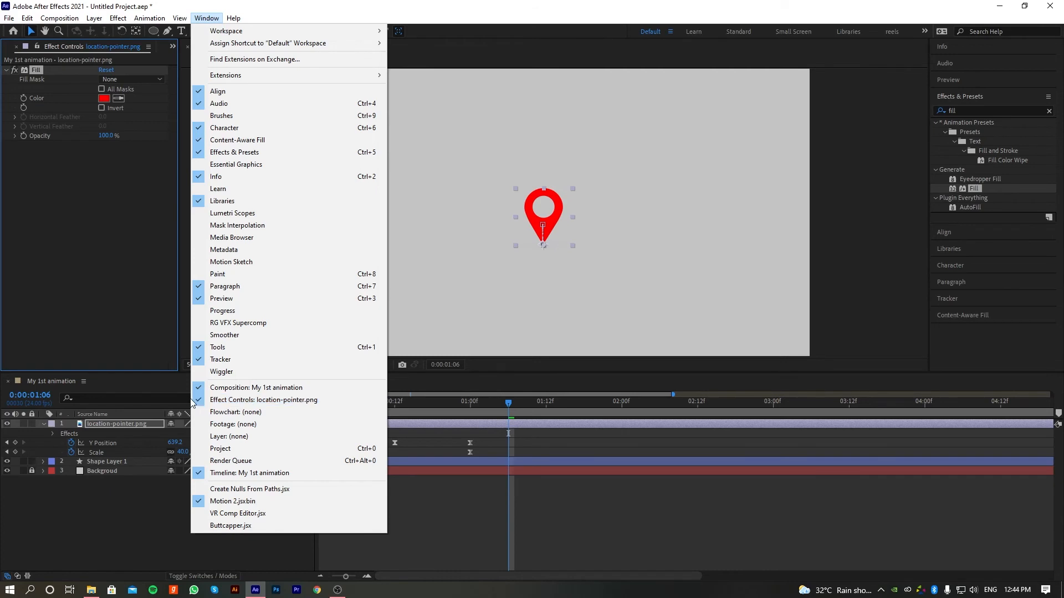
pyautogui.rightClick(84, 49)
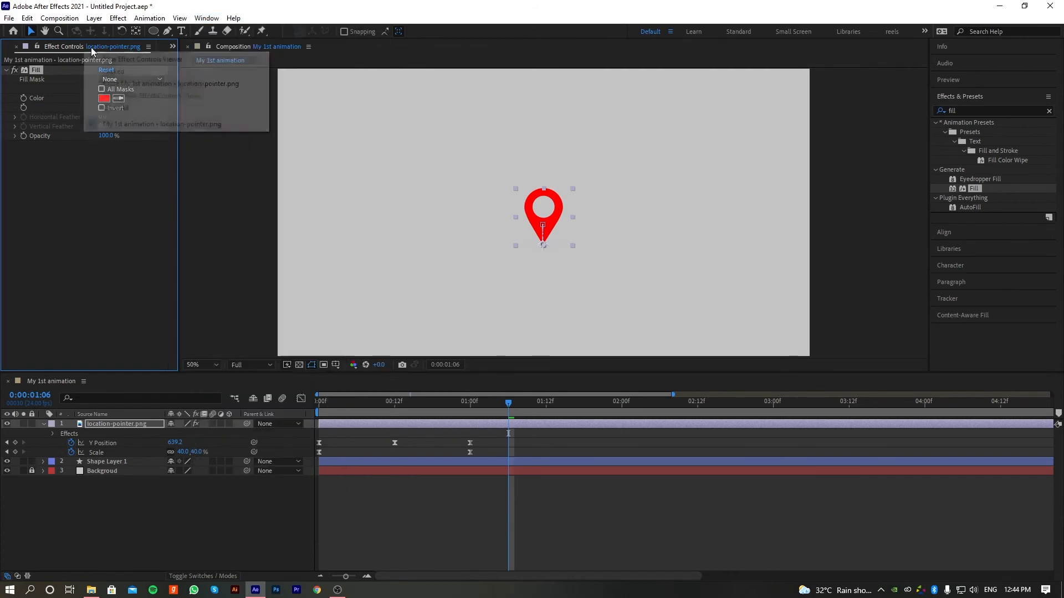
pyautogui.click(61, 45)
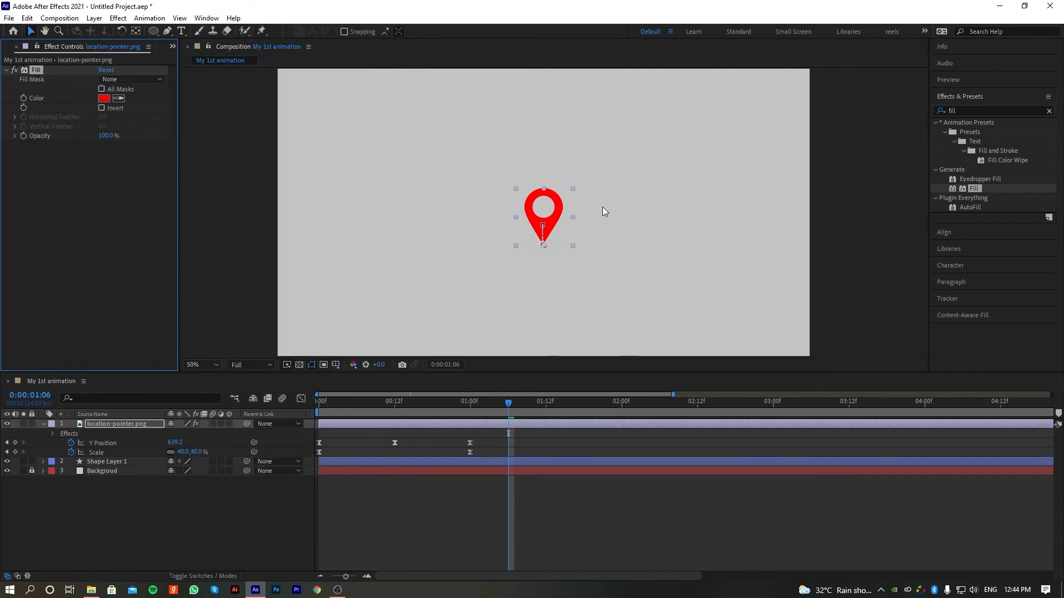
pyautogui.click(140, 423)
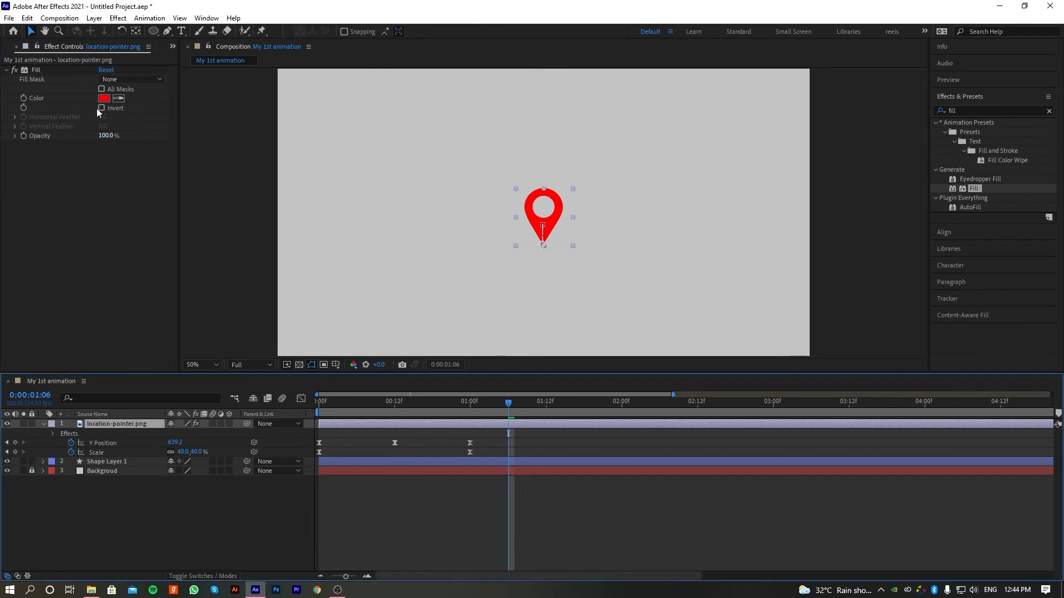
pyautogui.click(39, 70)
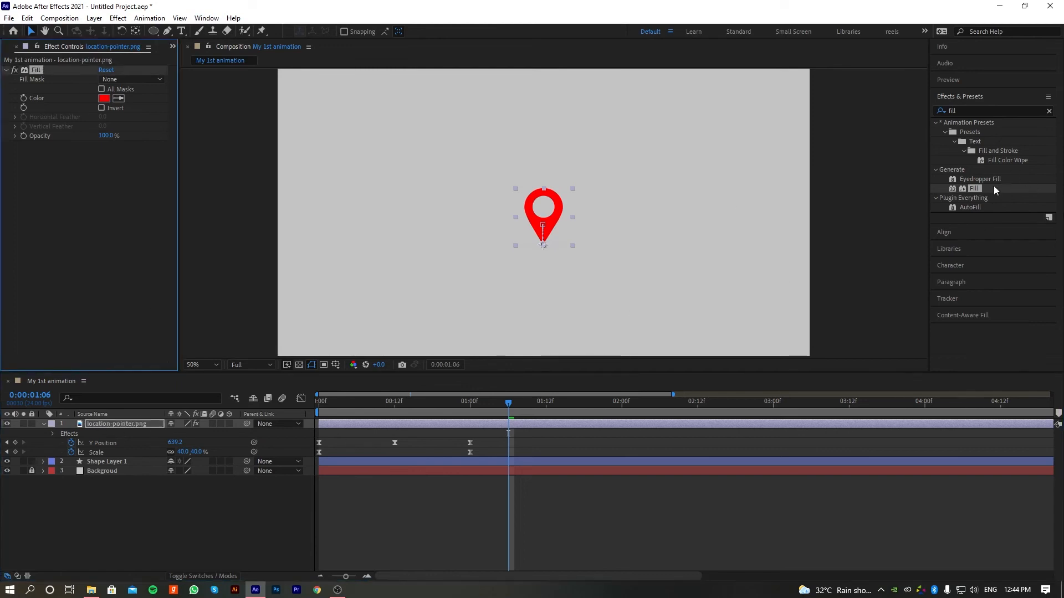
pyautogui.press('Delete')
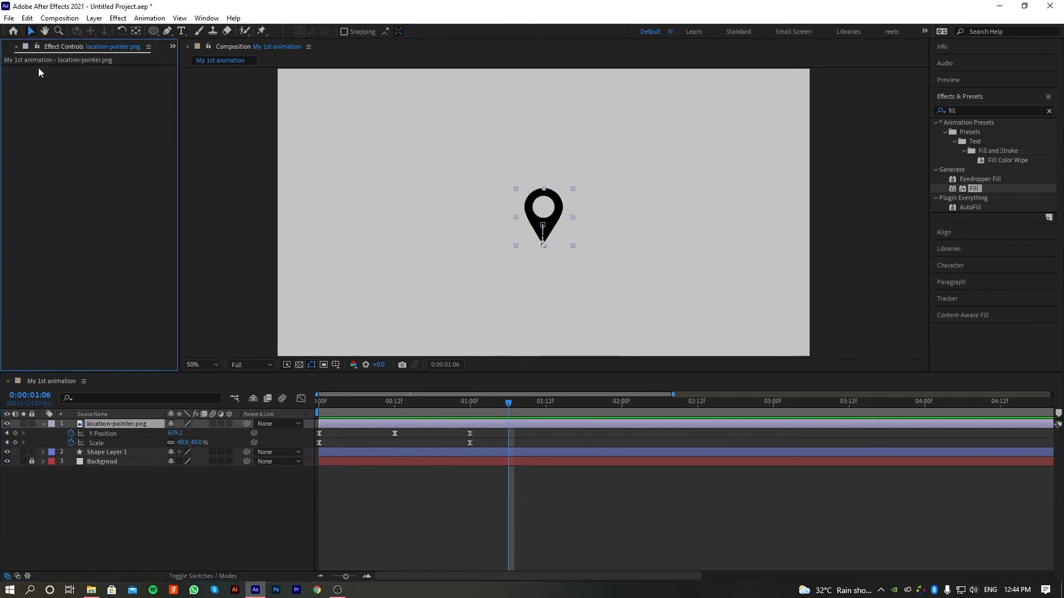
# Apply the Fill effect directly onto the pin in the composition
pyautogui.click(134, 521)
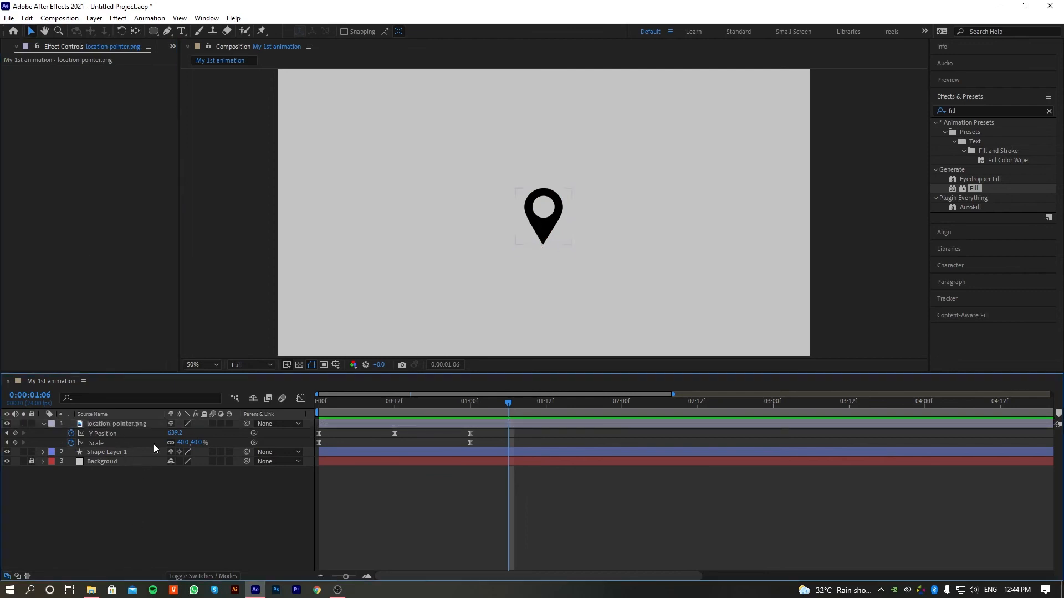
pyautogui.click(972, 110)
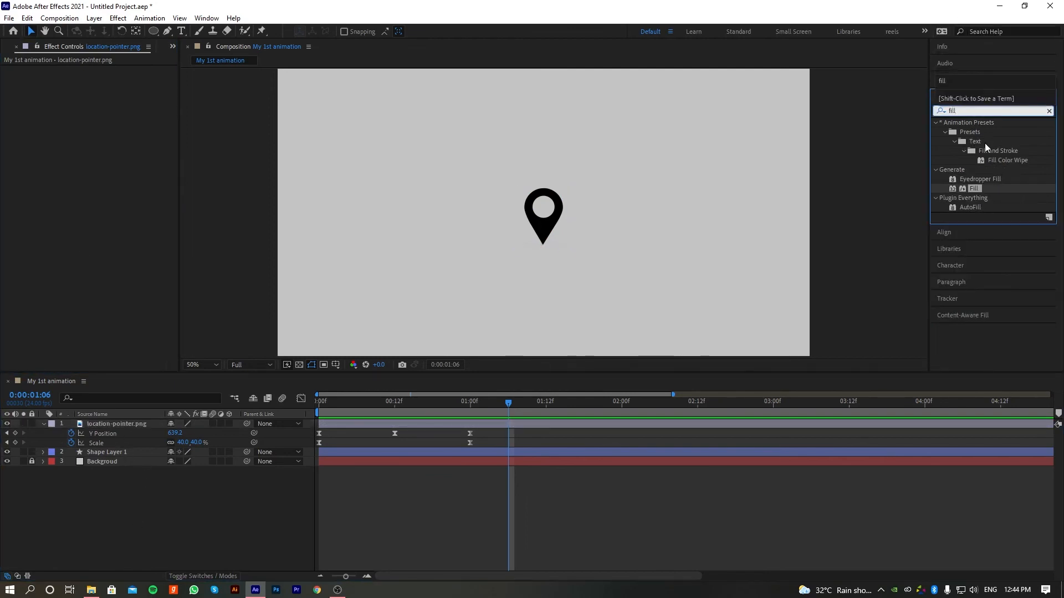
pyautogui.moveTo(973, 187); pyautogui.dragTo(551, 212)
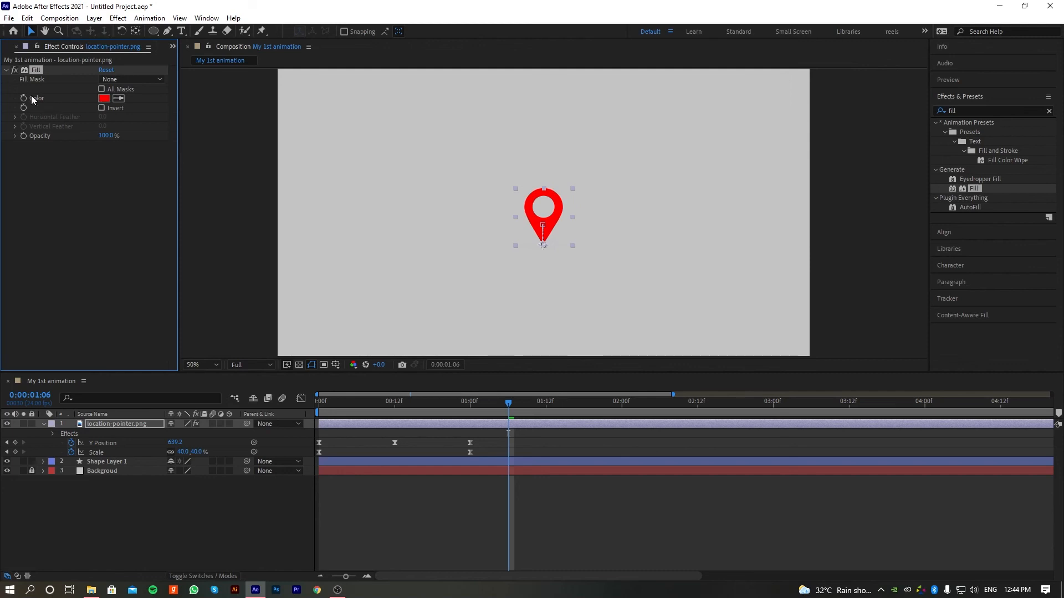
# Set the pin's Fill color to a soft yellow-orange and deselect the layer
pyautogui.click(103, 99)
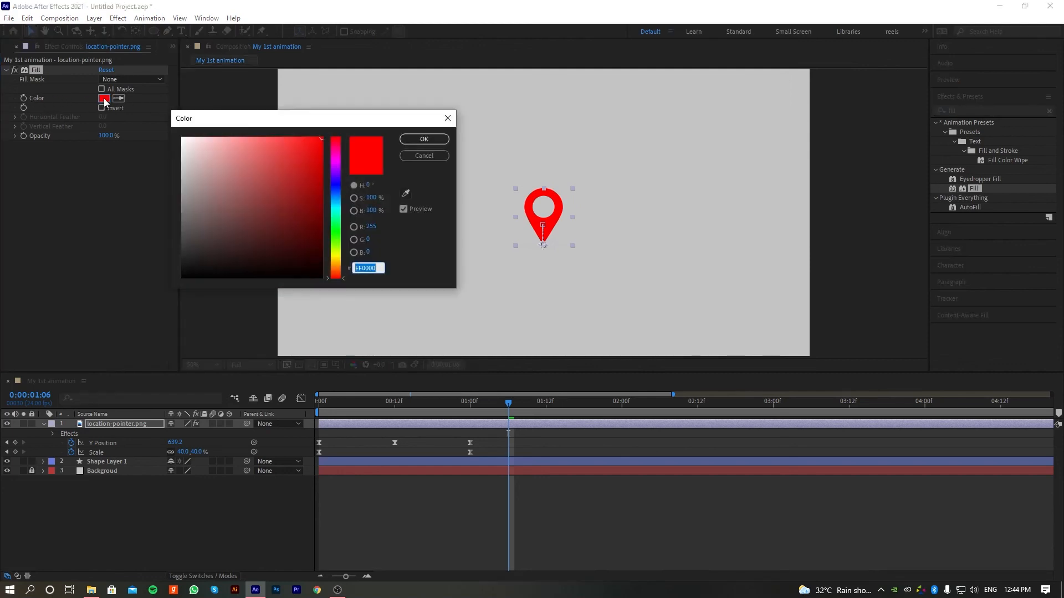
pyautogui.moveTo(229, 123); pyautogui.dragTo(95, 104)
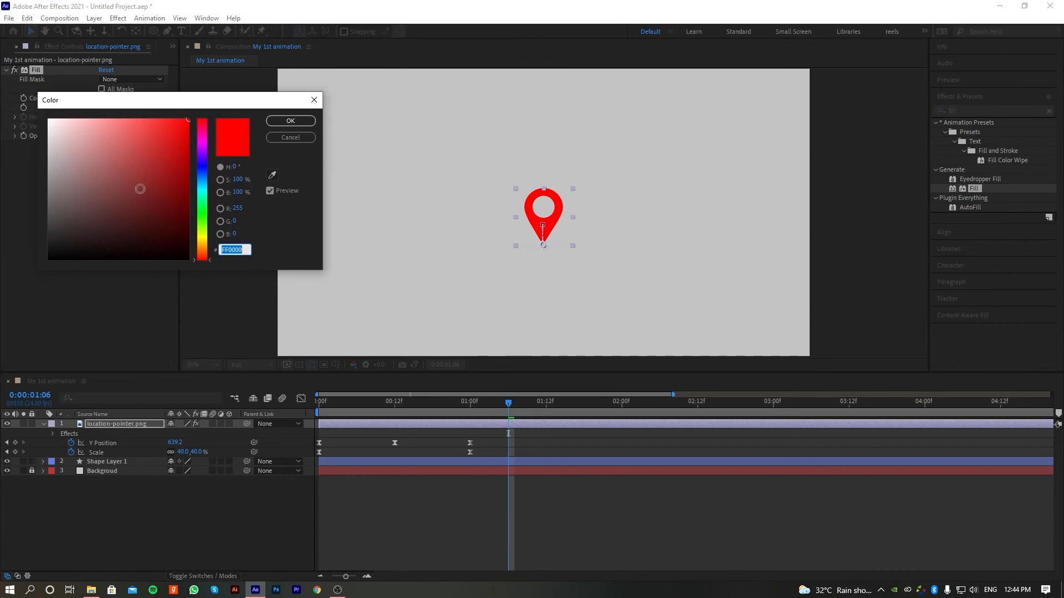
pyautogui.moveTo(205, 200); pyautogui.dragTo(201, 240)
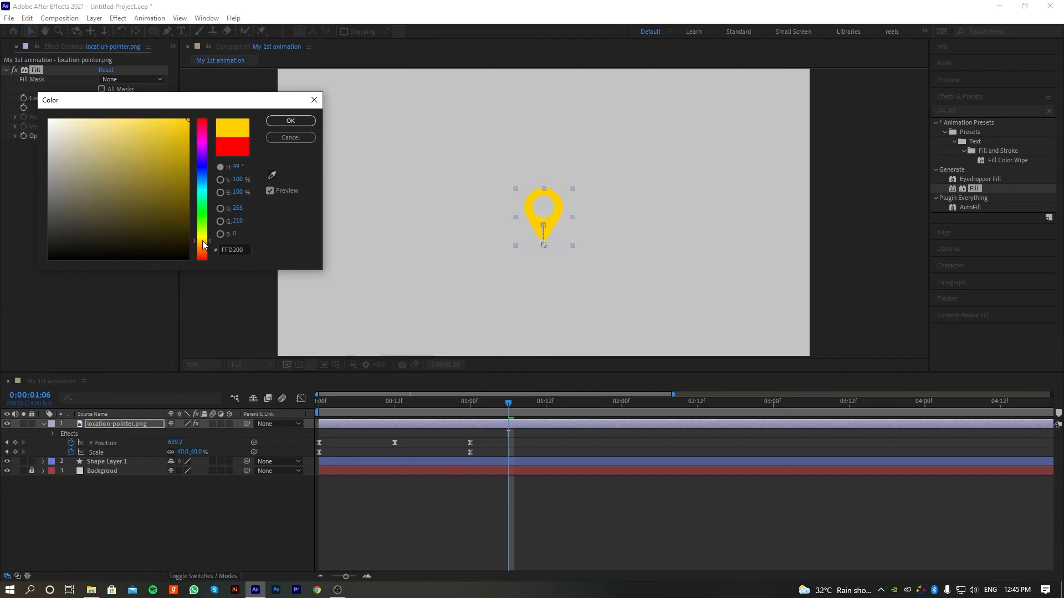
pyautogui.moveTo(166, 142); pyautogui.dragTo(146, 119)
pyautogui.moveTo(201, 241); pyautogui.dragTo(196, 248)
pyautogui.click(290, 121)
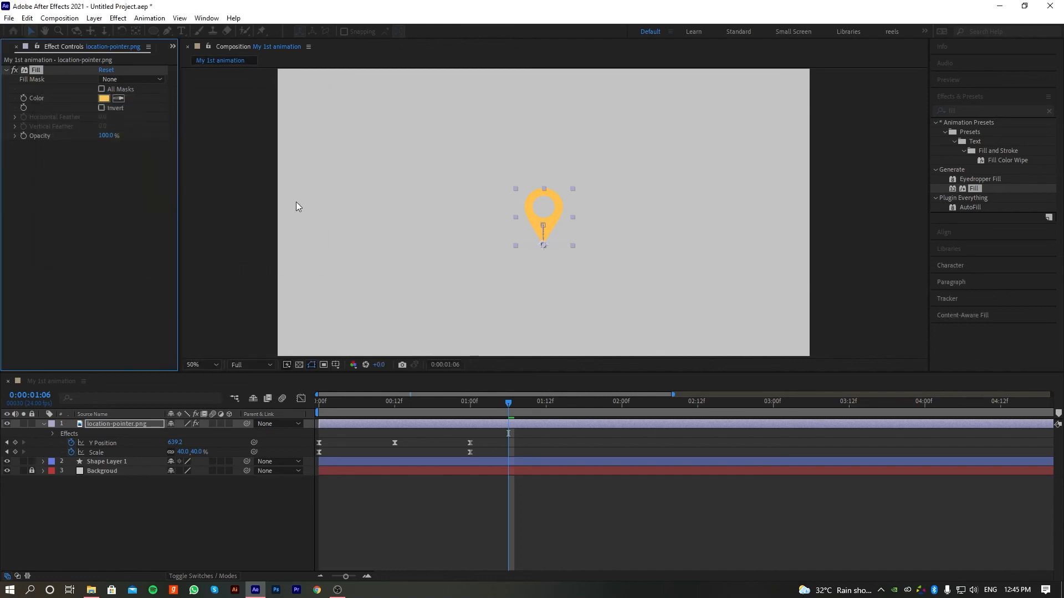
pyautogui.click(194, 514)
pyautogui.scroll(-2, 558, 271)
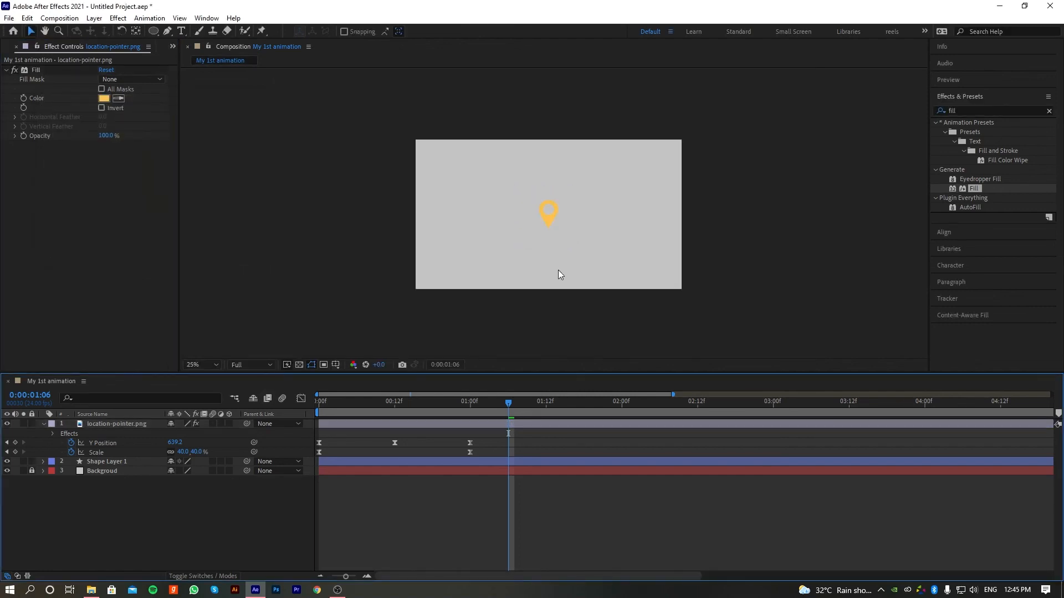
# Unlock the Background layer and apply the Fill effect to it
pyautogui.scroll(2, 558, 270)
pyautogui.scroll(-2, 706, 198)
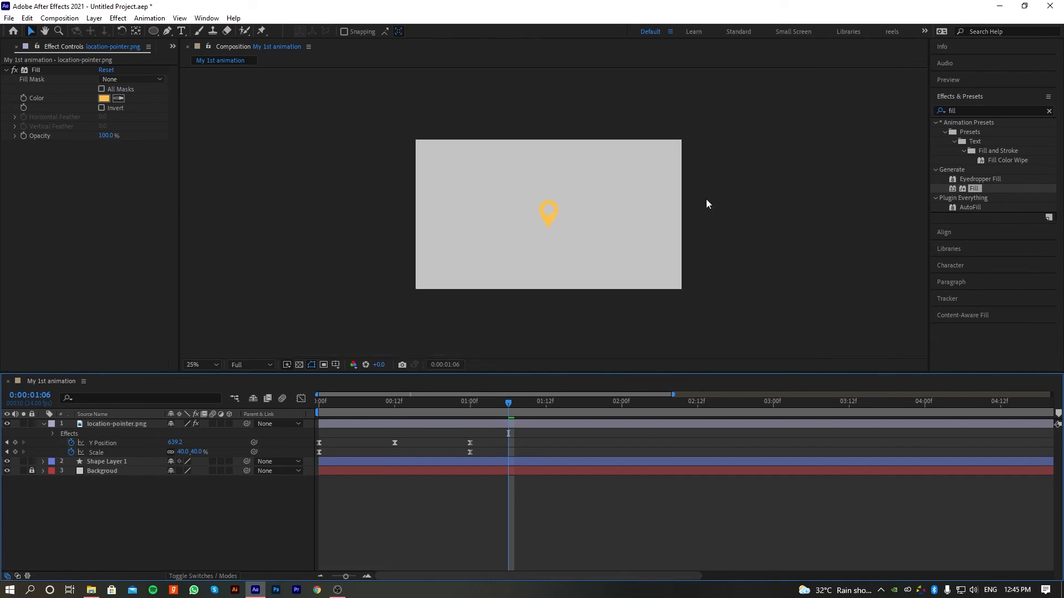
pyautogui.click(549, 216)
pyautogui.scroll(2, 571, 225)
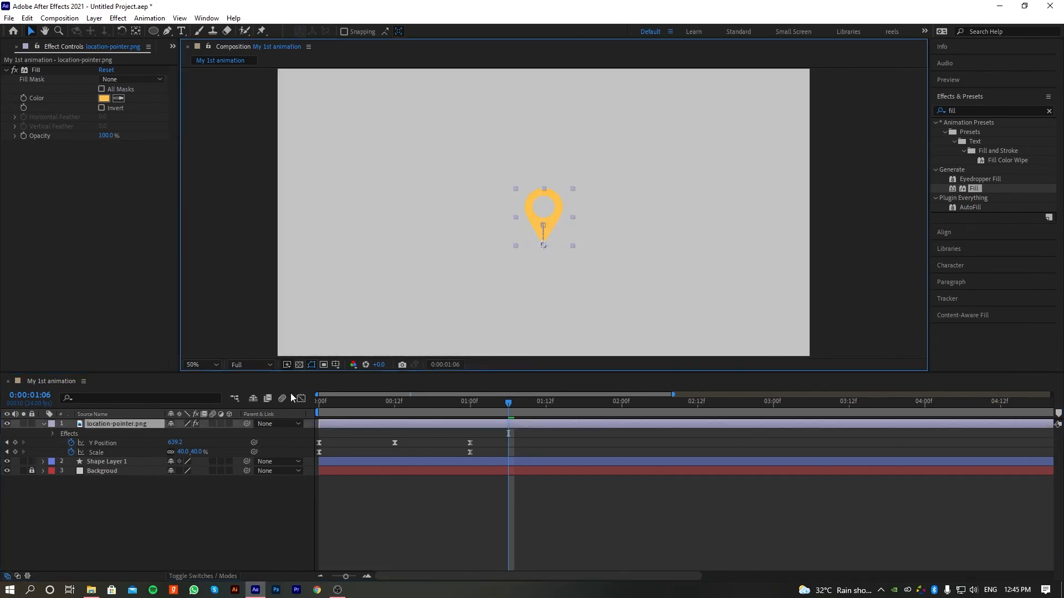
pyautogui.click(95, 472)
pyautogui.click(105, 471)
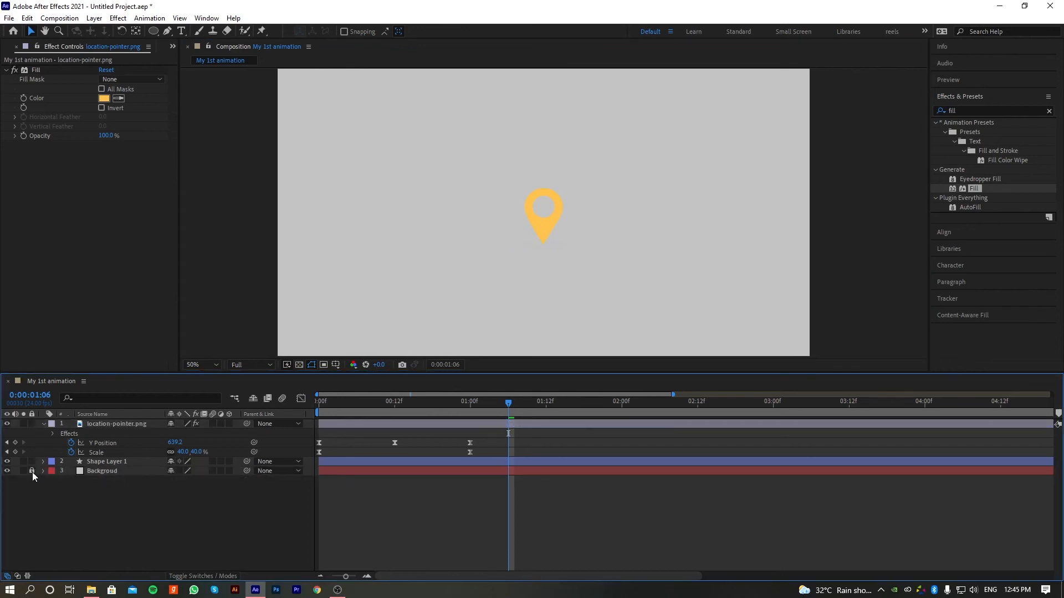
pyautogui.click(32, 471)
pyautogui.click(89, 469)
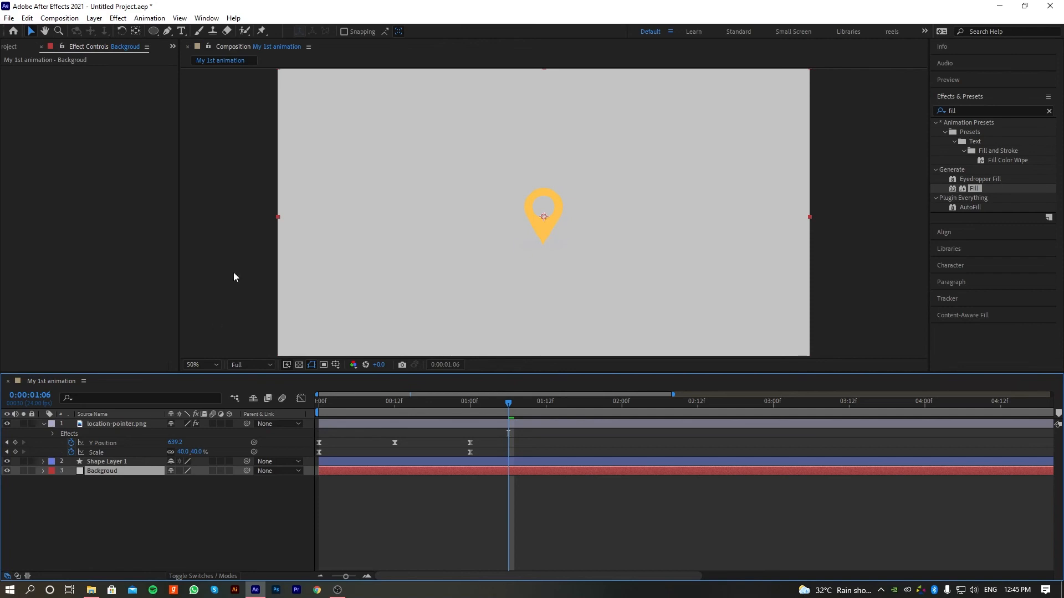
pyautogui.doubleClick(976, 190)
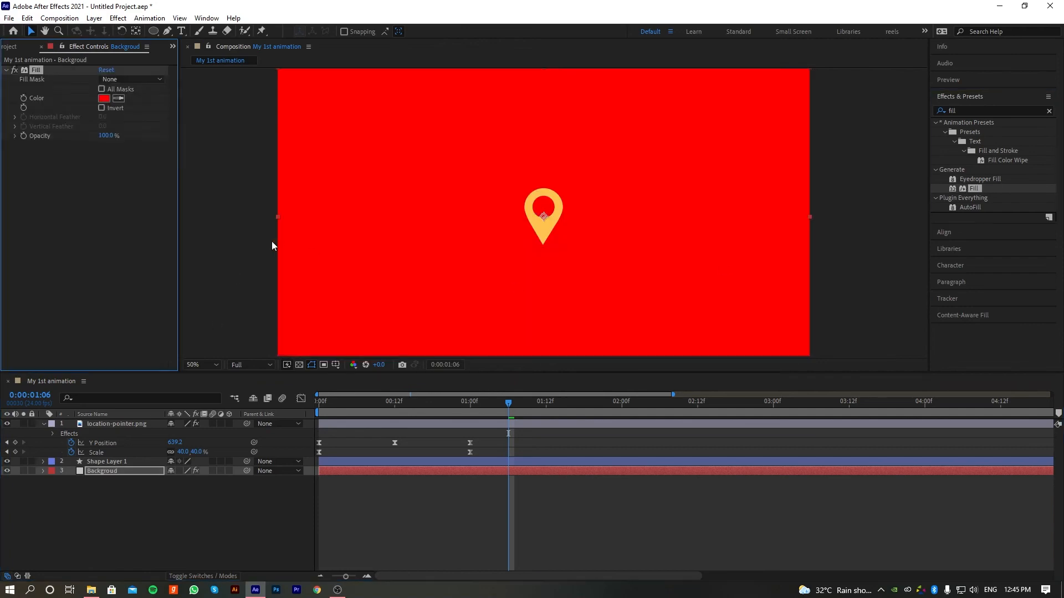
# Set the Background layer's Fill color to dark grey 191919
pyautogui.click(104, 98)
pyautogui.moveTo(56, 210); pyautogui.dragTo(35, 245)
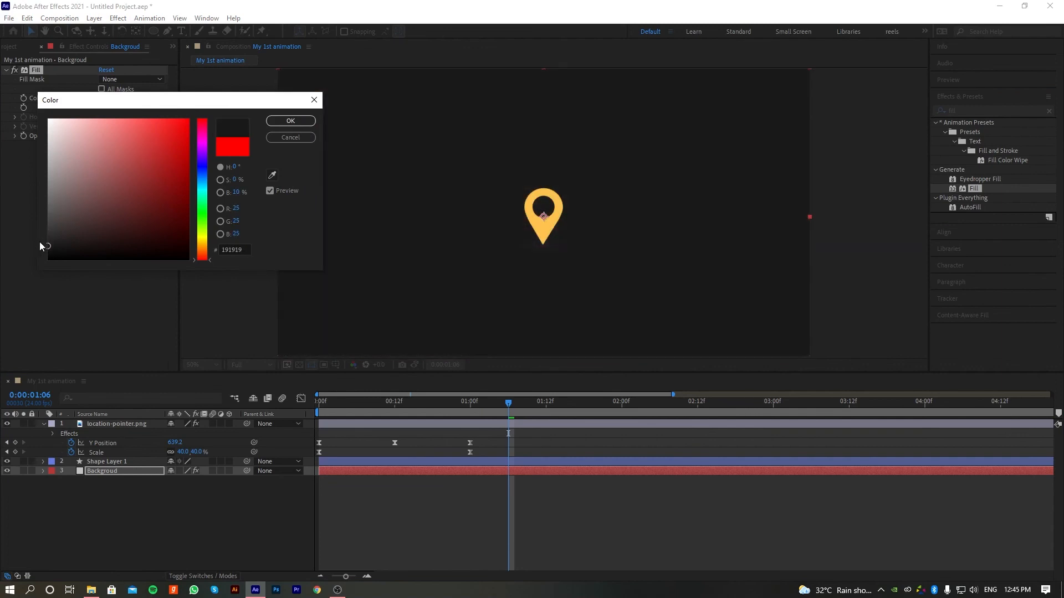
pyautogui.click(291, 121)
pyautogui.press(',')
pyautogui.click(707, 238)
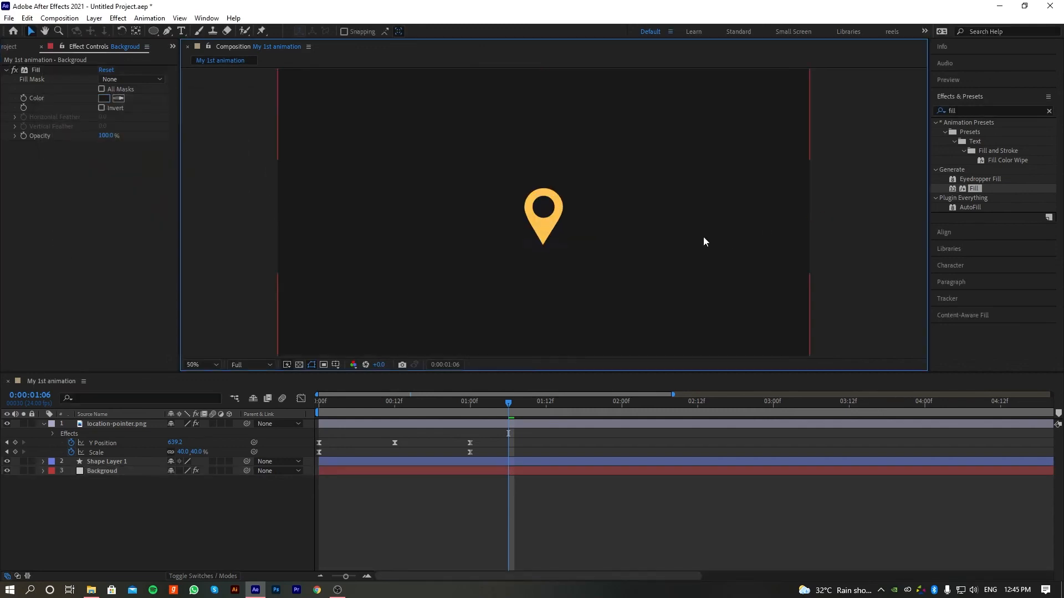
pyautogui.click(551, 219)
pyautogui.press('.')
pyautogui.click(856, 247)
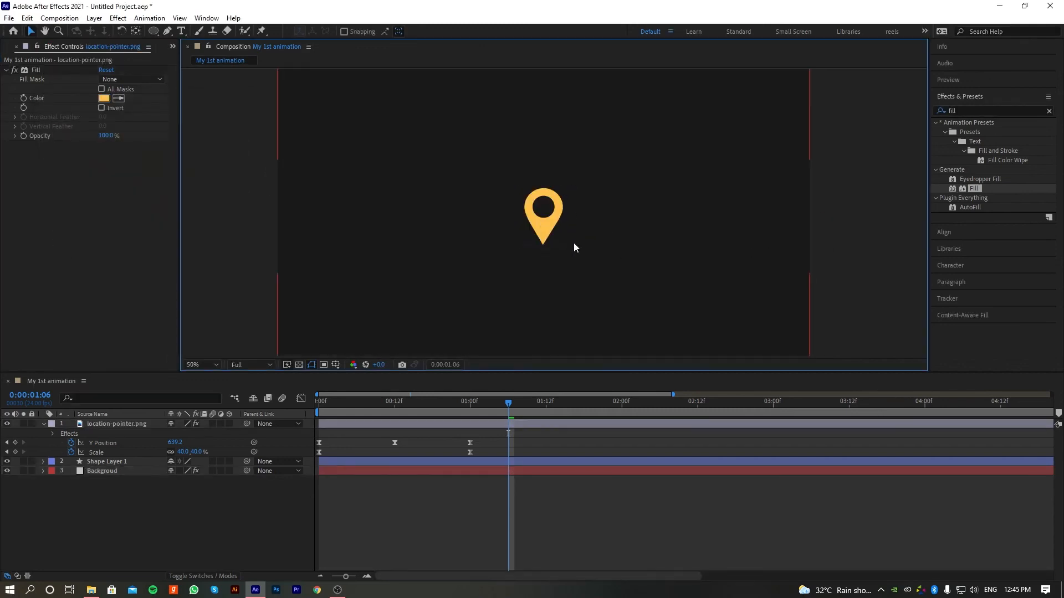
# Collapse the location-pointer.png layer's properties and preview the animation repeatedly from the first frame
pyautogui.click(125, 423)
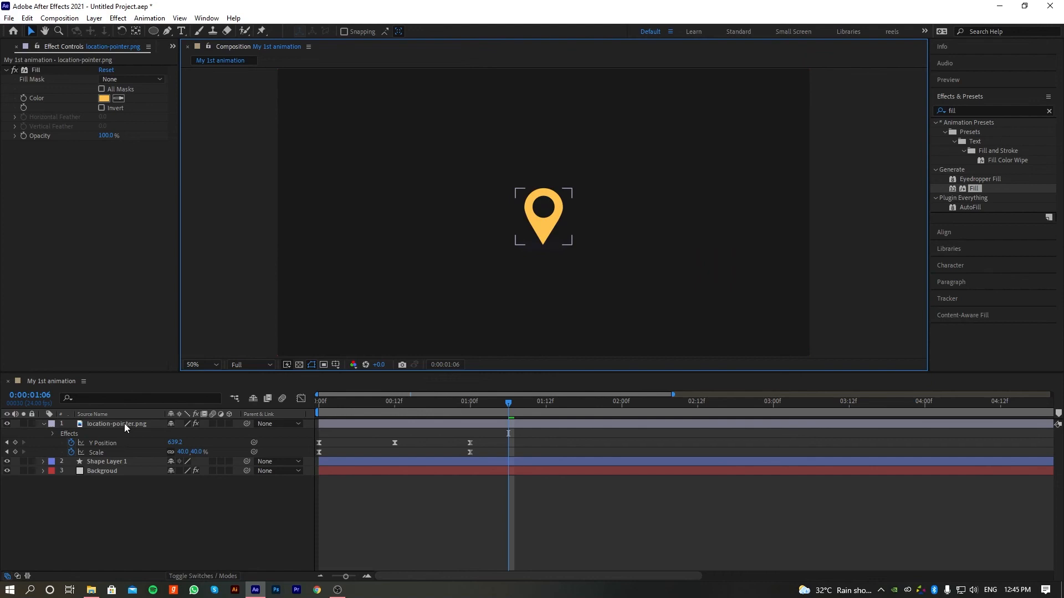
pyautogui.click(44, 424)
pyautogui.moveTo(503, 410); pyautogui.dragTo(254, 487)
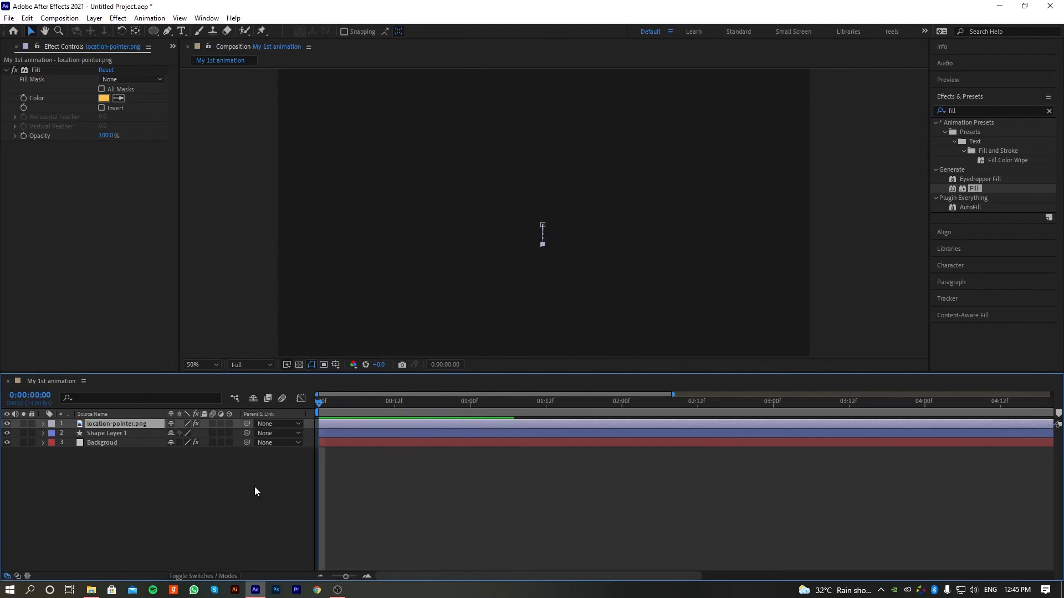
pyautogui.click(254, 486)
pyautogui.press('space')
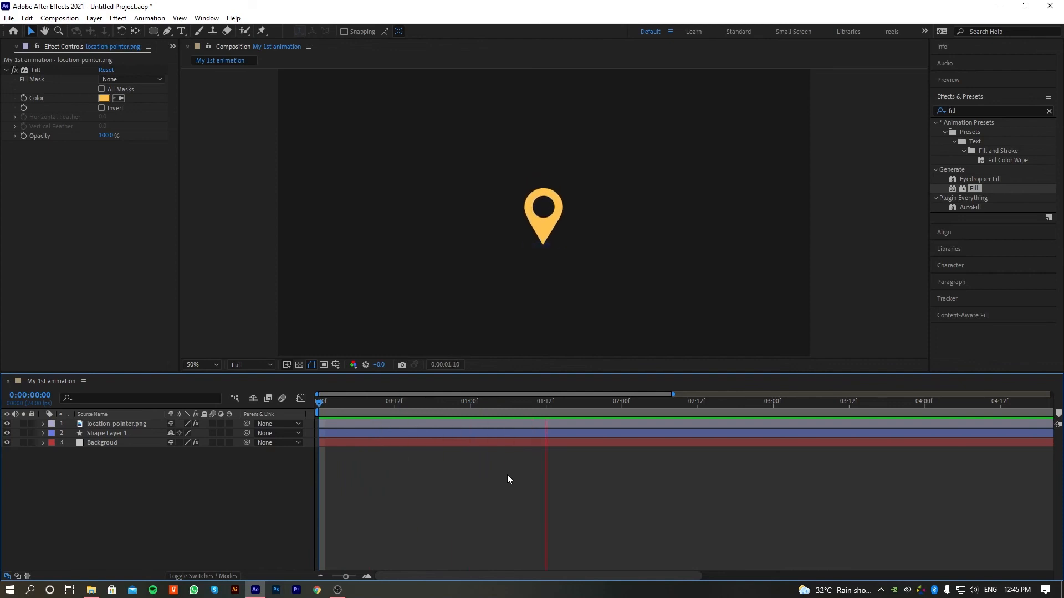
pyautogui.press('space')
pyautogui.moveTo(520, 409); pyautogui.dragTo(315, 433)
pyautogui.press('space')
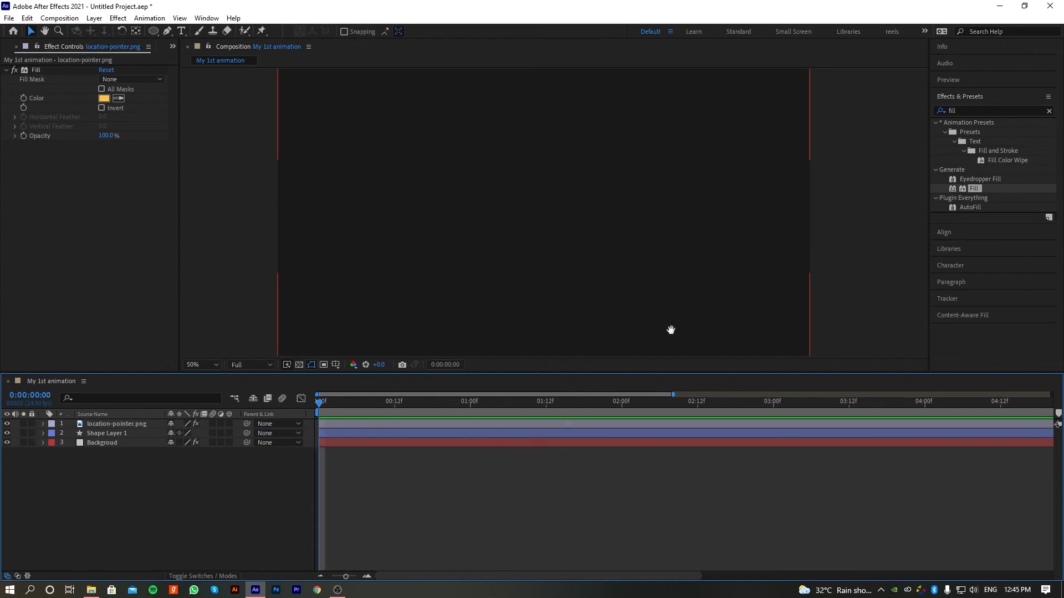
pyautogui.press('space')
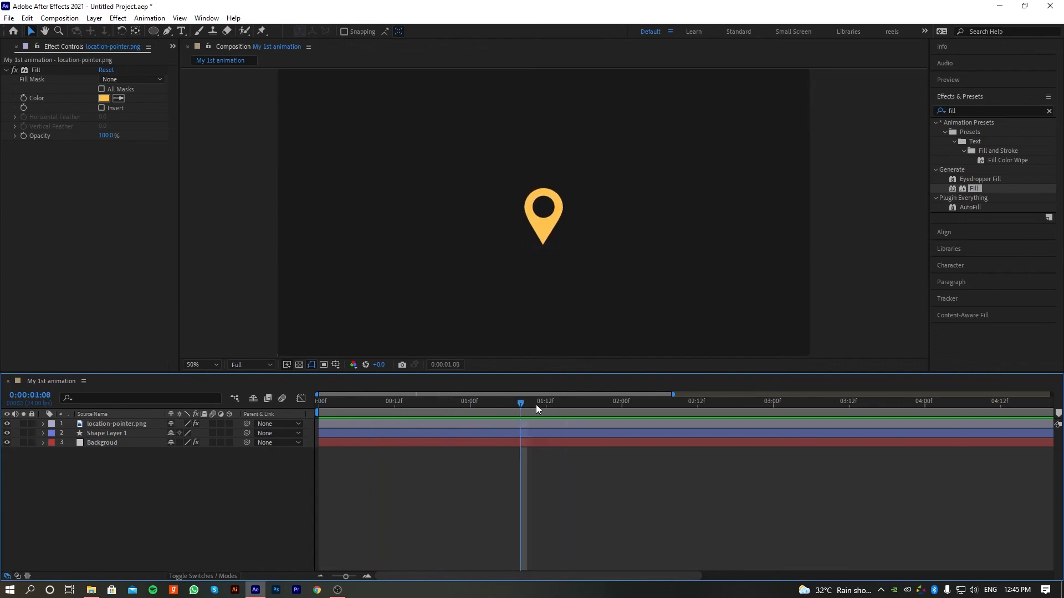
pyautogui.moveTo(523, 405); pyautogui.dragTo(311, 421)
pyautogui.press('space')
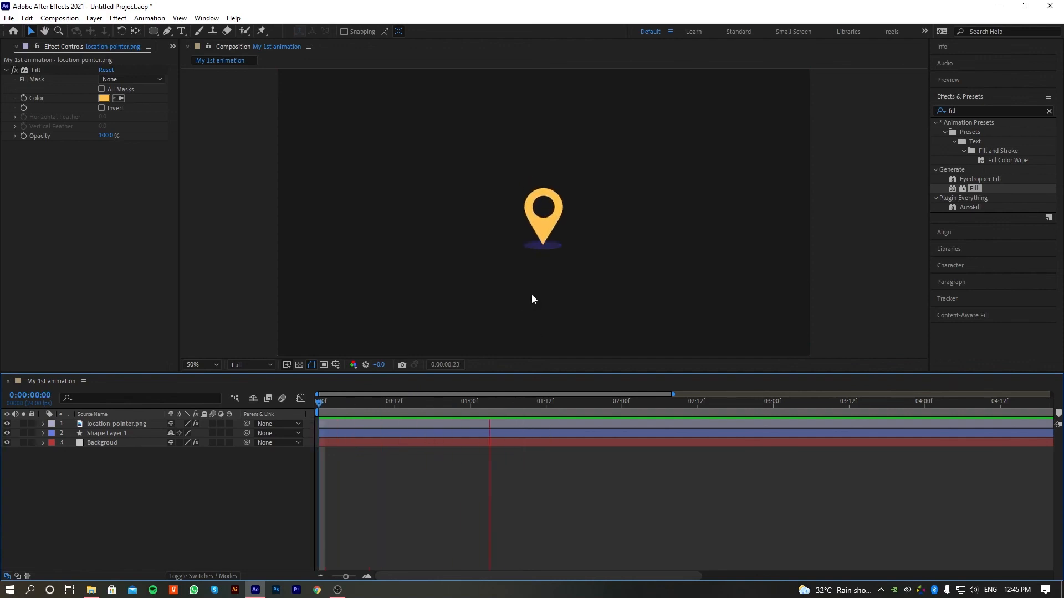
pyautogui.press('space')
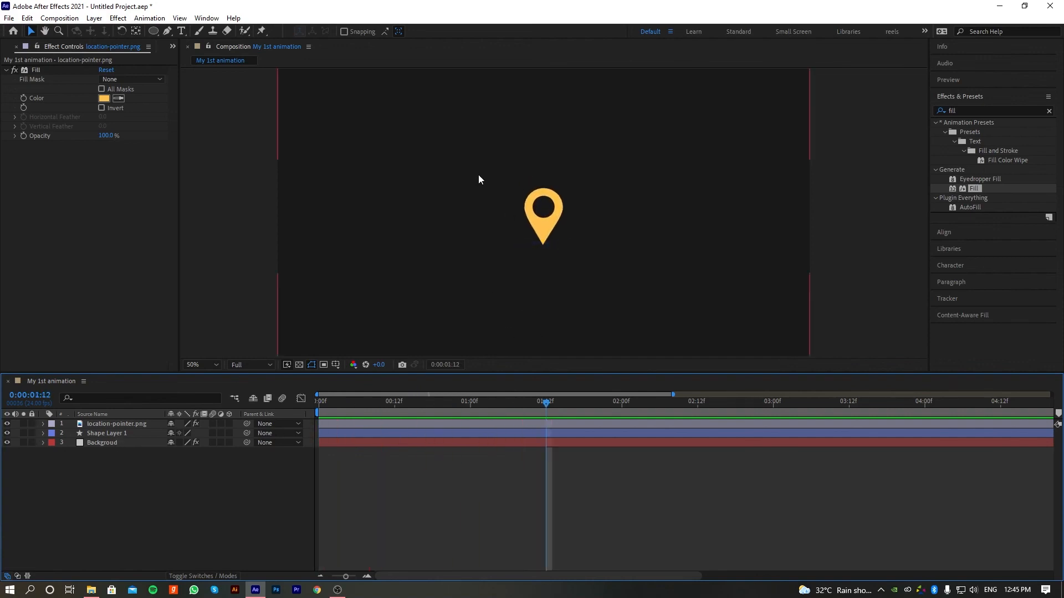
# Rename Shape Layer 1 as Shadow
pyautogui.click(115, 434)
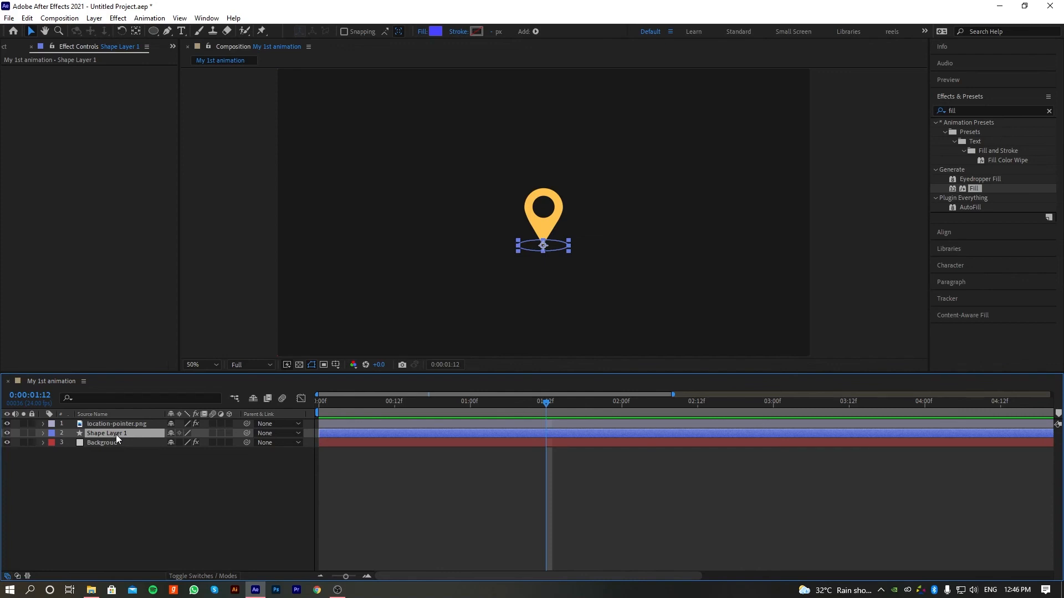
pyautogui.press('Return')
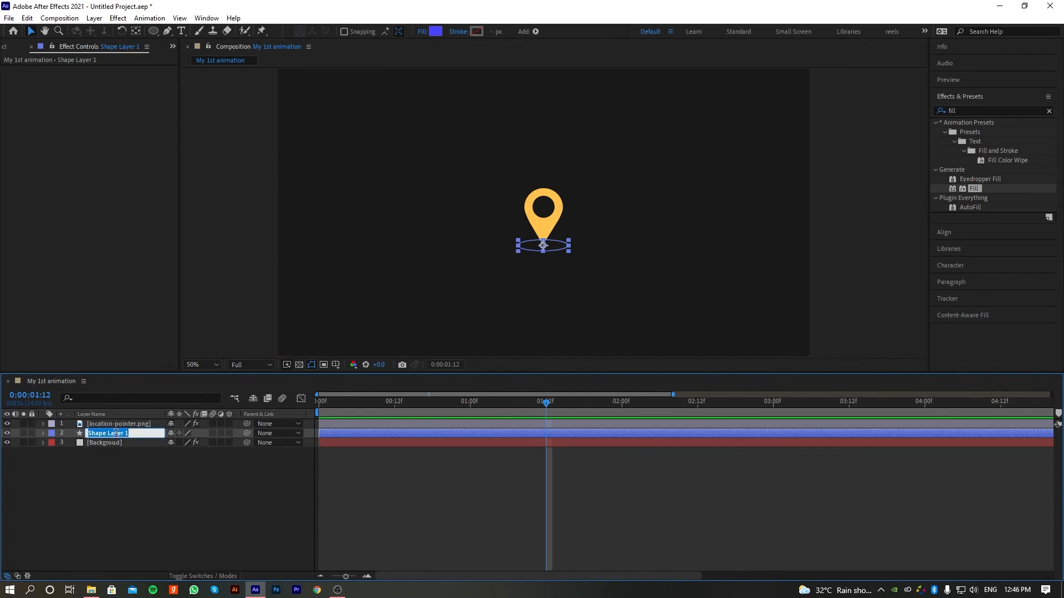
pyautogui.write('Shadow')
pyautogui.press('Return')
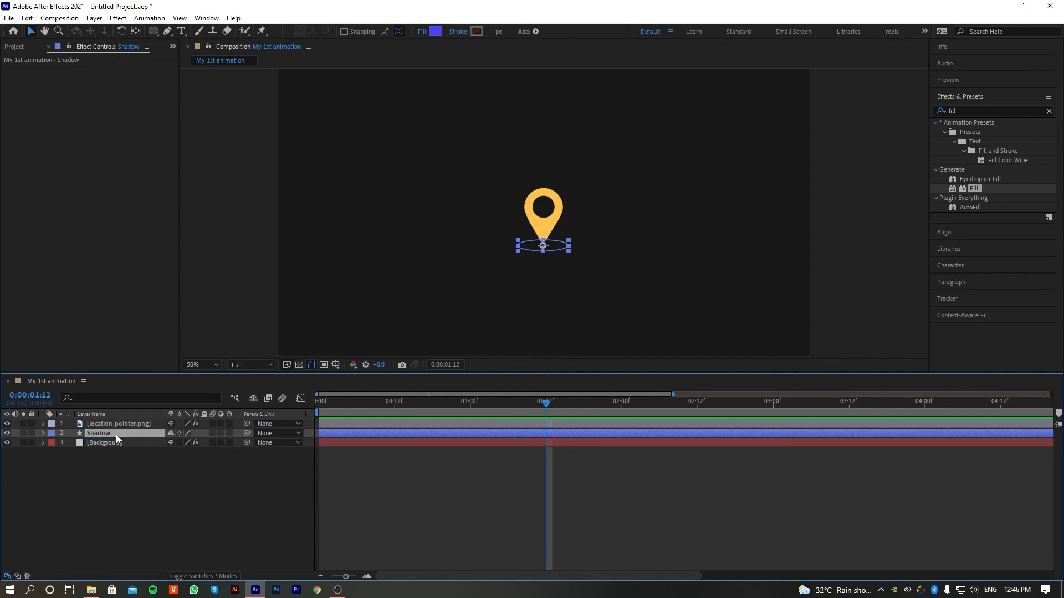
# Set the Shadow ellipse's shape fill color to mid grey 808080 and deselect the layer
pyautogui.moveTo(518, 411); pyautogui.dragTo(545, 411)
pyautogui.click(248, 462)
pyautogui.click(119, 432)
pyautogui.click(436, 32)
pyautogui.moveTo(119, 222); pyautogui.dragTo(32, 189)
pyautogui.click(291, 121)
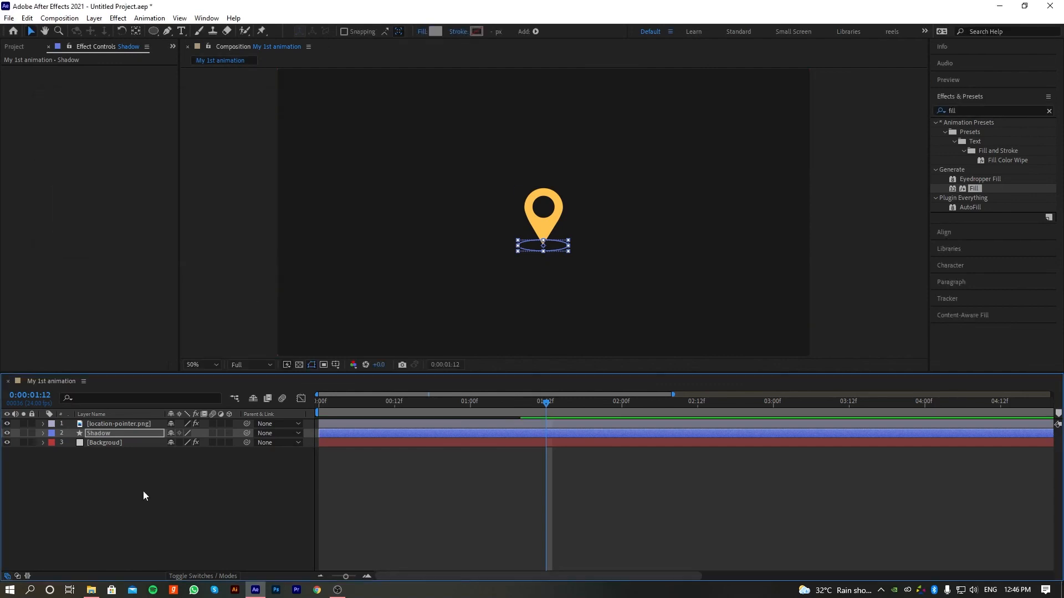
pyautogui.click(143, 491)
# Play the animation to check the grey shadow beneath the pin
pyautogui.click(508, 403)
pyautogui.press('space')
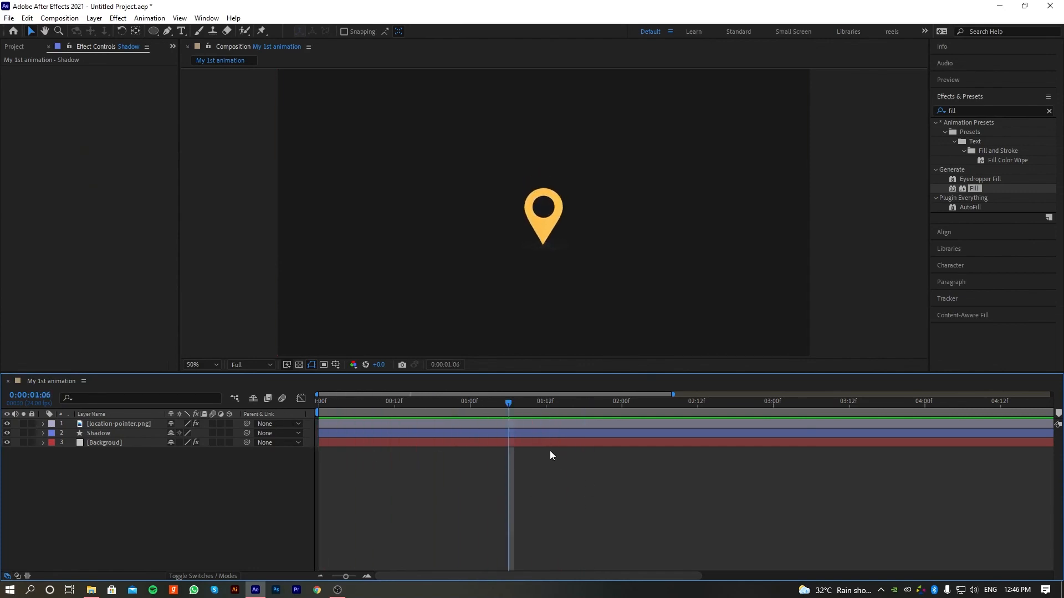
pyautogui.press('space')
pyautogui.press('space')
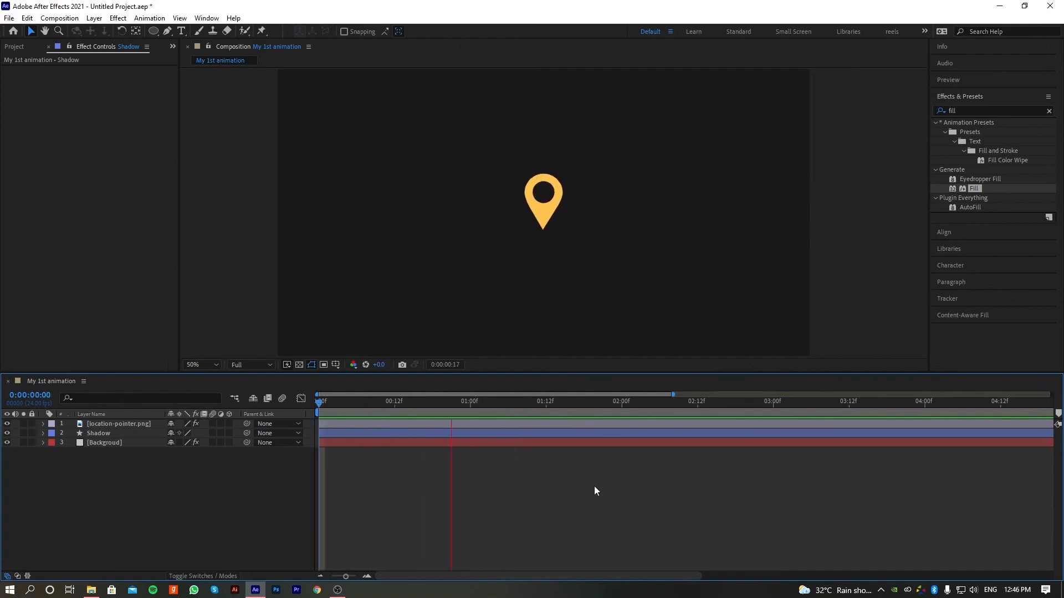
pyautogui.press('space')
# At 0:00:01:00, sample the pin's yellow-orange for the Shadow layer's fill and shift its hue to a redder orange
pyautogui.moveTo(488, 405); pyautogui.dragTo(473, 408)
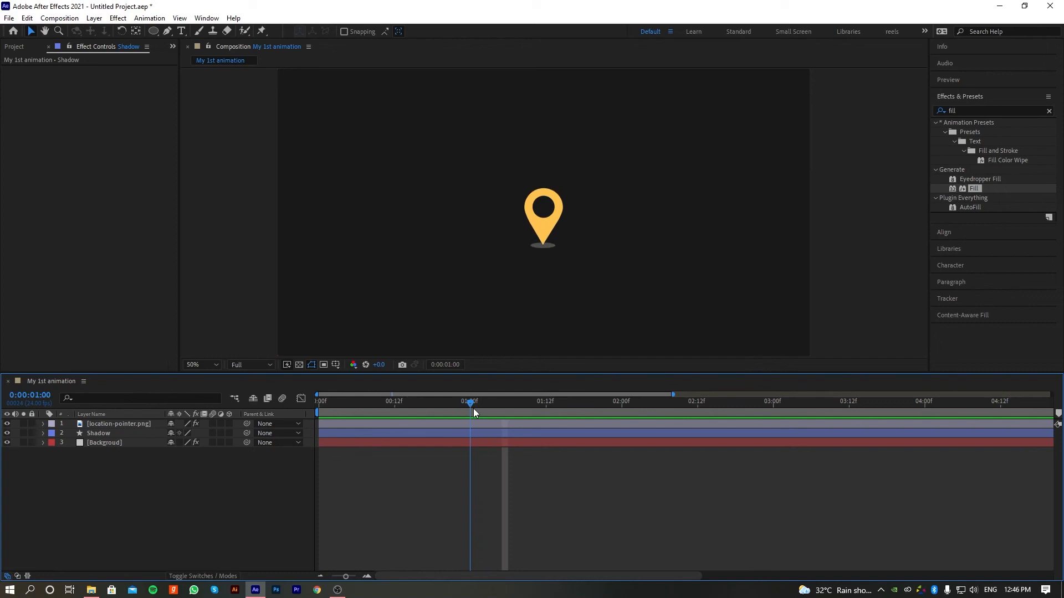
pyautogui.click(105, 435)
pyautogui.click(436, 31)
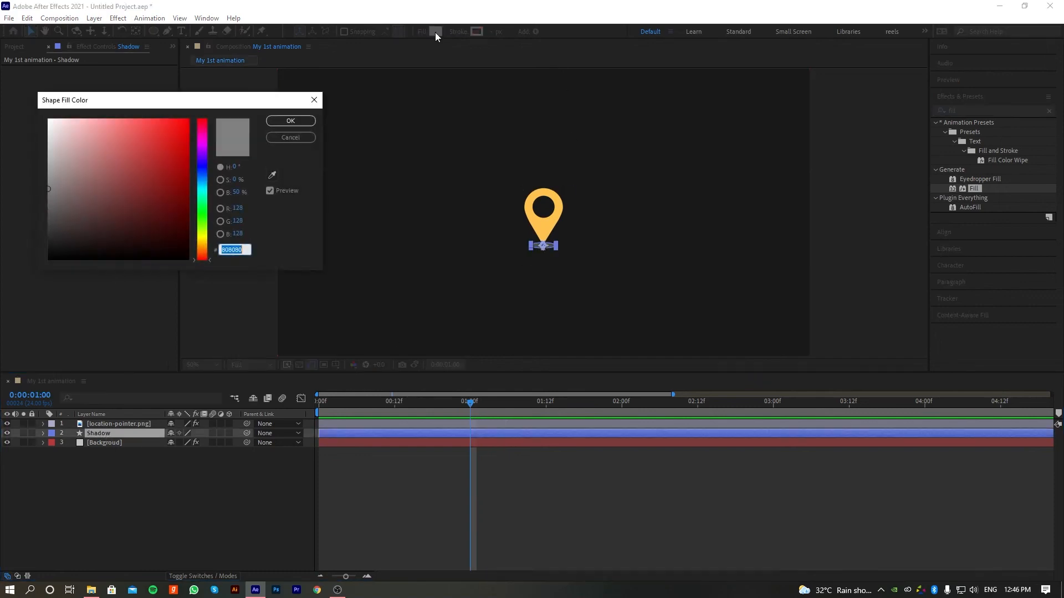
pyautogui.click(272, 175)
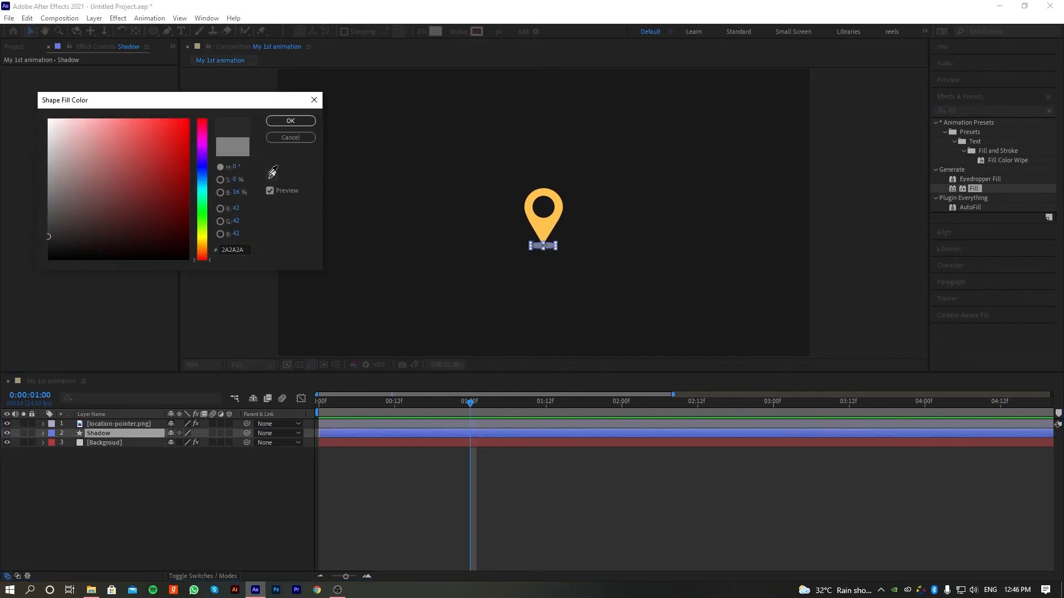
pyautogui.click(557, 194)
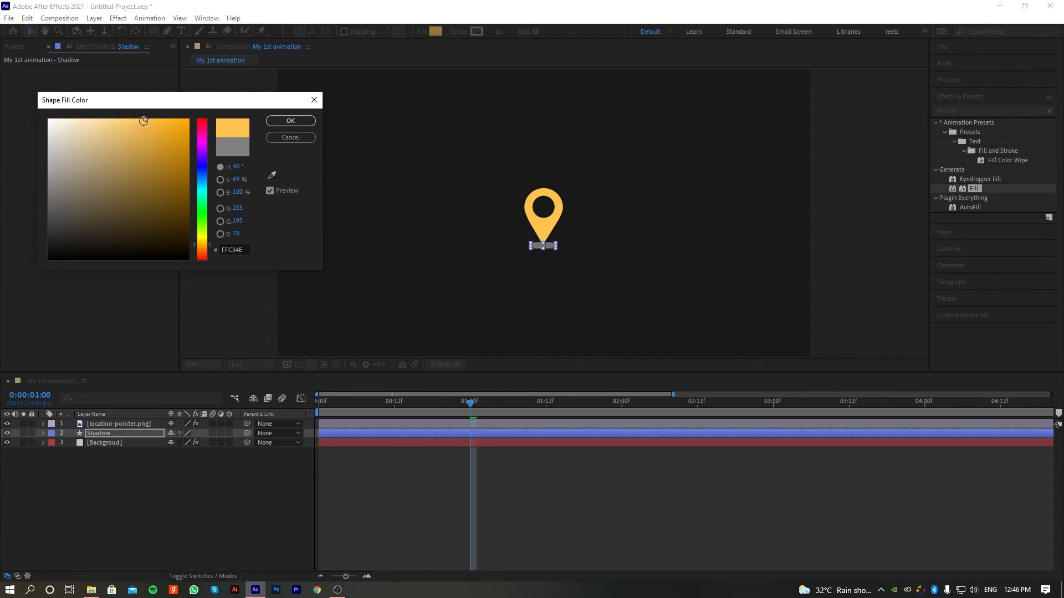
pyautogui.click(210, 250)
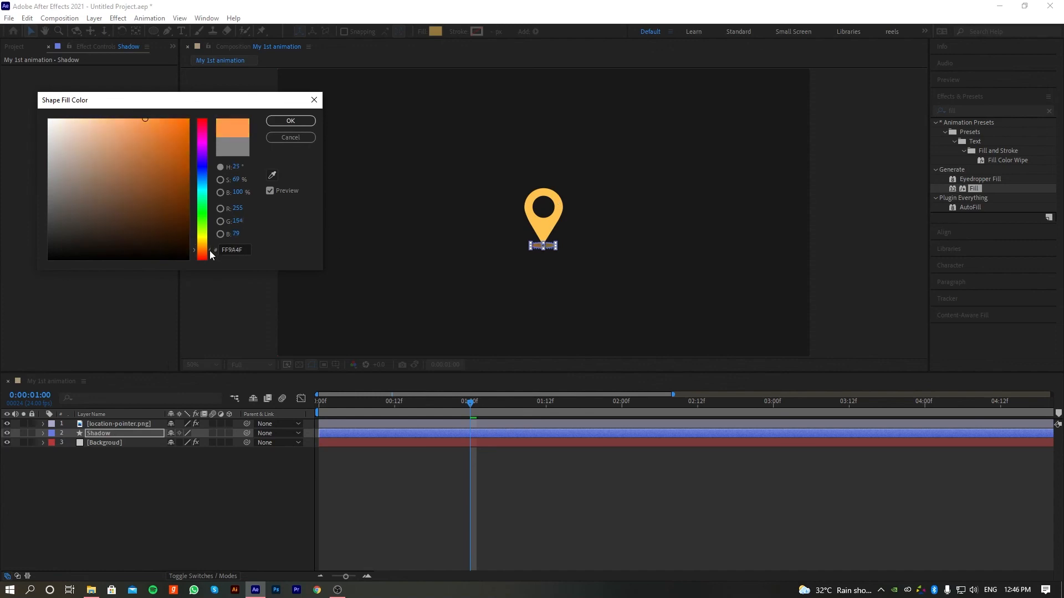
pyautogui.moveTo(210, 253); pyautogui.dragTo(210, 257)
pyautogui.click(297, 124)
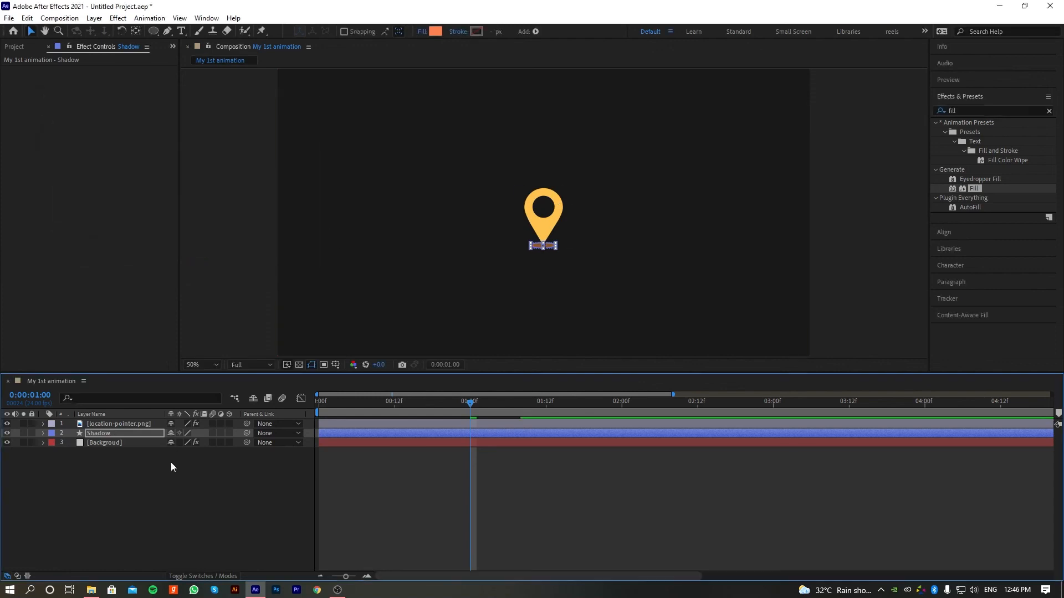
pyautogui.click(171, 462)
# Preview the animation from the first frame to check the orange shadow
pyautogui.moveTo(477, 405); pyautogui.dragTo(315, 412)
pyautogui.press('space')
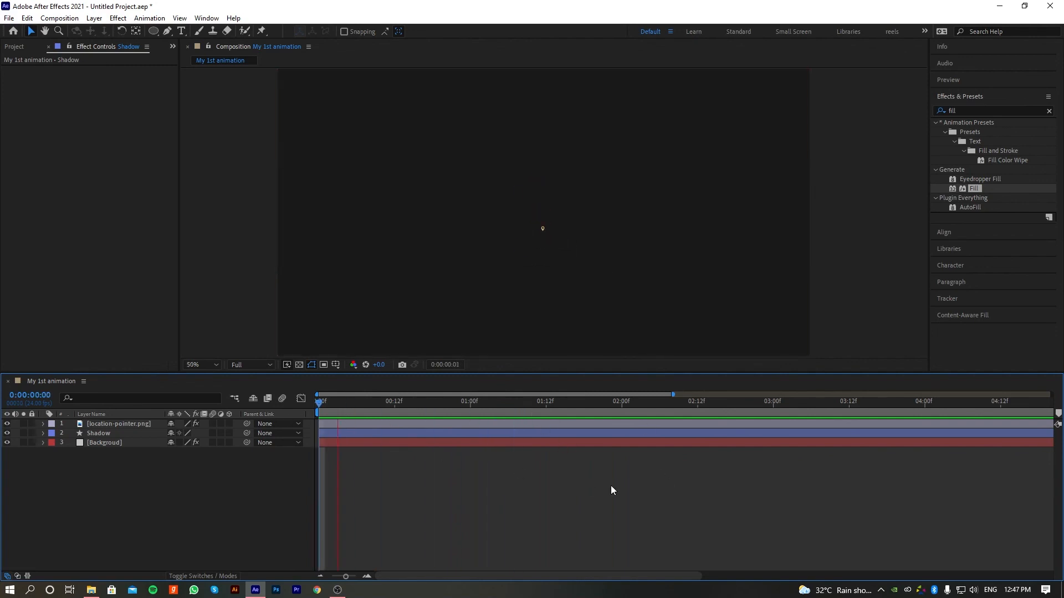
pyautogui.press('space')
# At 0:00:01:00, add a text layer reading "Searching..." above the pin
pyautogui.moveTo(531, 423); pyautogui.dragTo(470, 461)
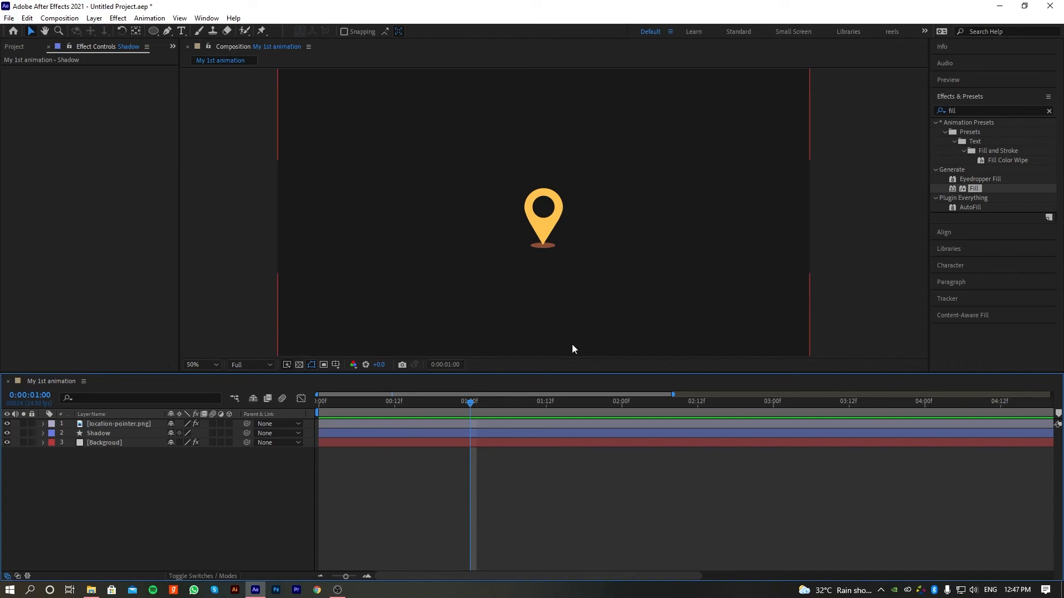
pyautogui.moveTo(486, 400); pyautogui.dragTo(472, 441)
pyautogui.click(182, 31)
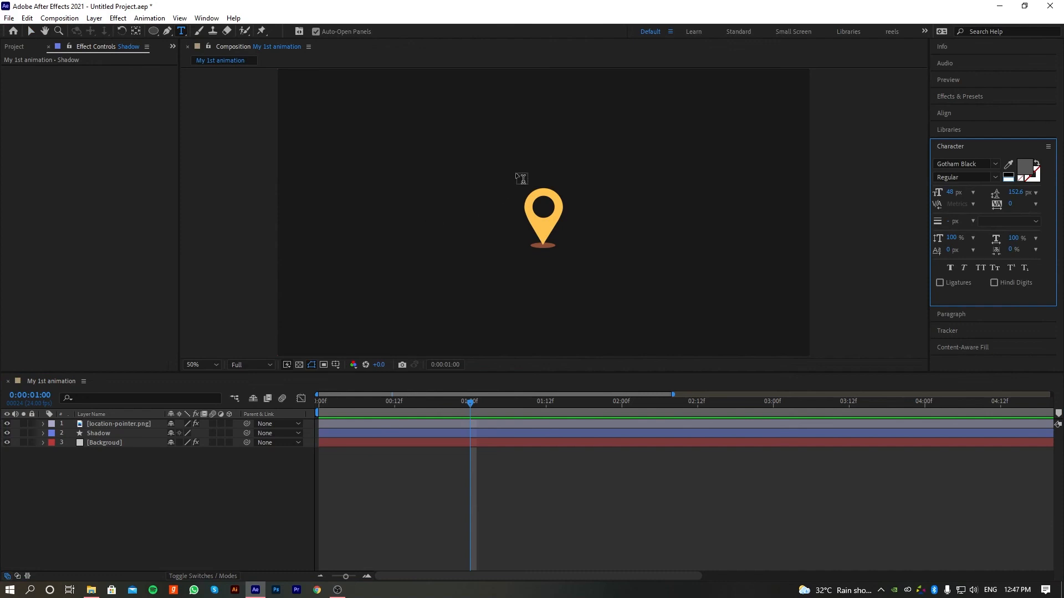
pyautogui.click(500, 152)
pyautogui.write('Searching')
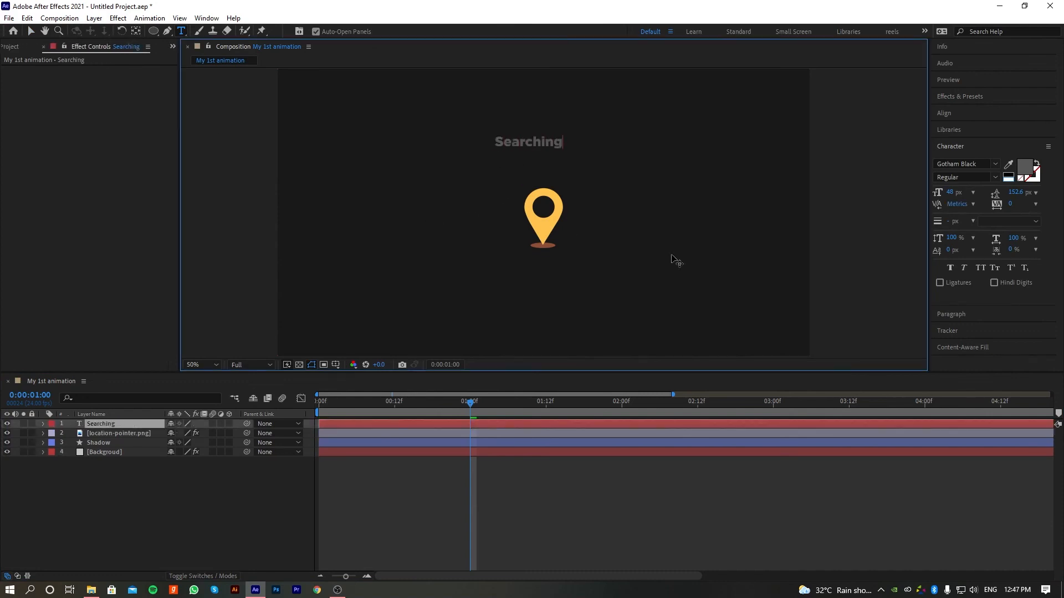
pyautogui.write('...')
# Recolor the whole "Searching..." text to bright blue, 3C58FF
pyautogui.moveTo(498, 141); pyautogui.dragTo(582, 145)
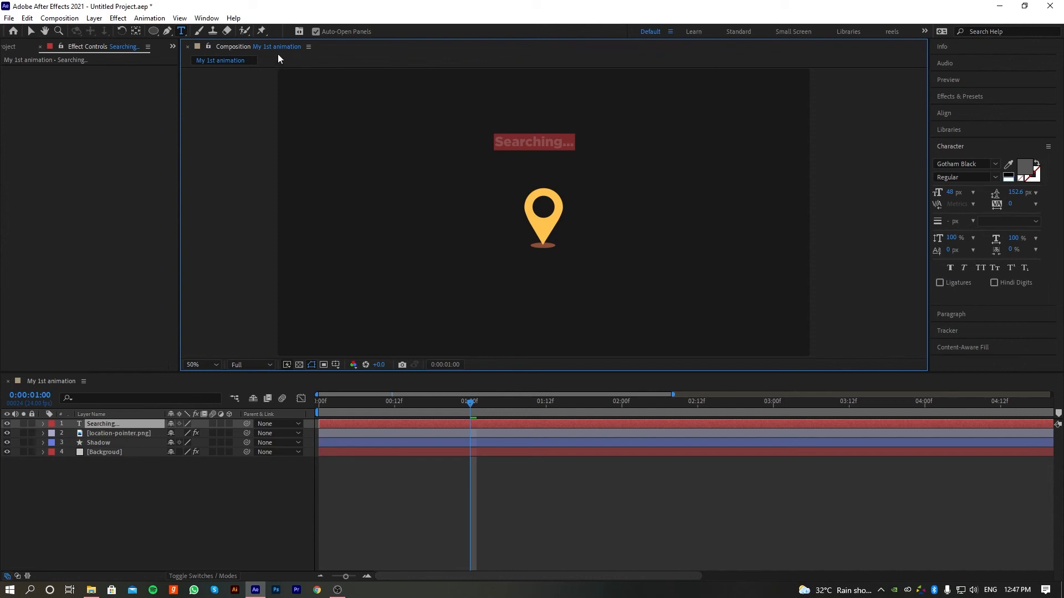
pyautogui.click(207, 18)
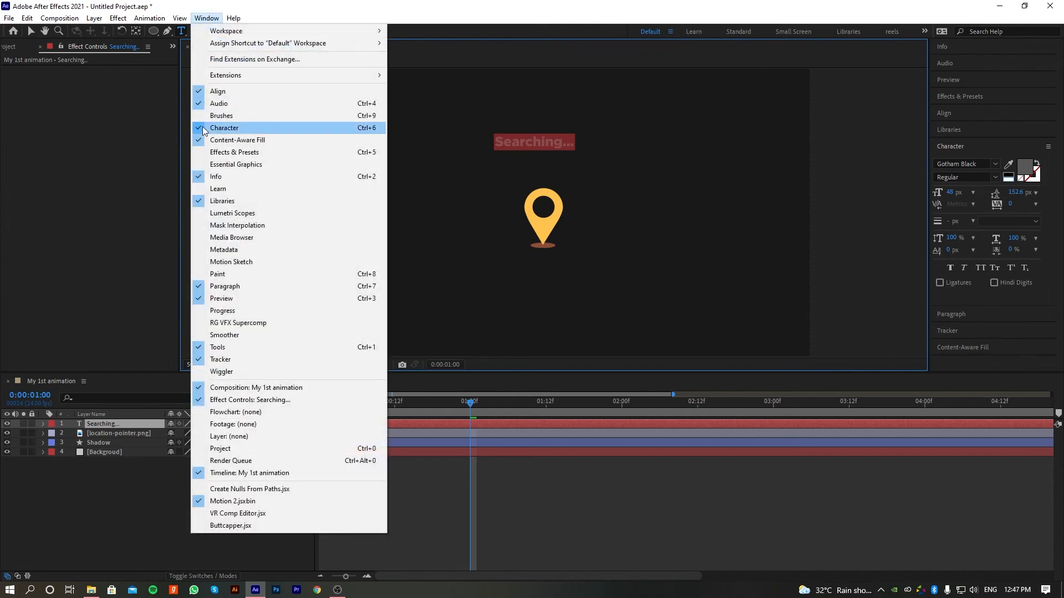
pyautogui.click(556, 147)
pyautogui.moveTo(495, 142); pyautogui.dragTo(578, 148)
pyautogui.click(498, 143)
pyautogui.moveTo(499, 144); pyautogui.dragTo(576, 144)
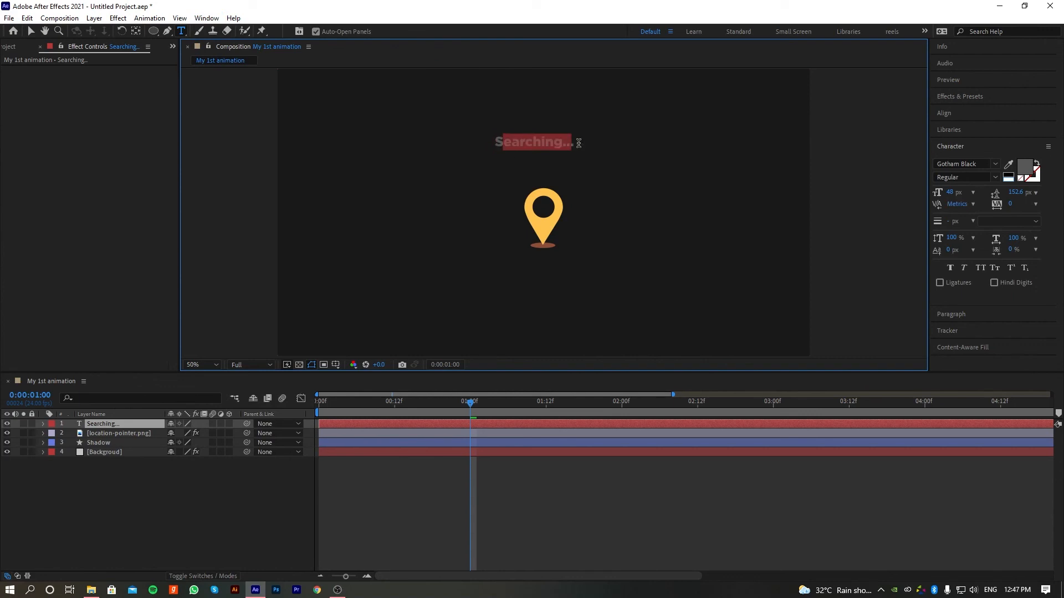
pyautogui.click(498, 144)
pyautogui.moveTo(498, 144)
pyautogui.mouseDown()
pyautogui.moveTo(570, 142)
pyautogui.moveTo(489, 139)
pyautogui.mouseUp()
pyautogui.click(1023, 169)
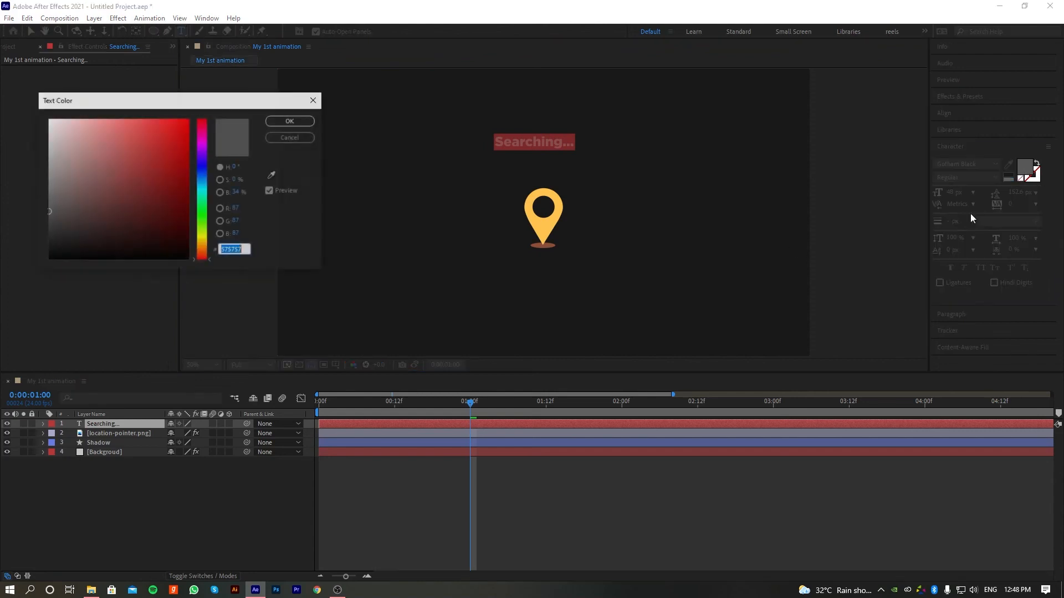
pyautogui.moveTo(206, 197); pyautogui.dragTo(205, 170)
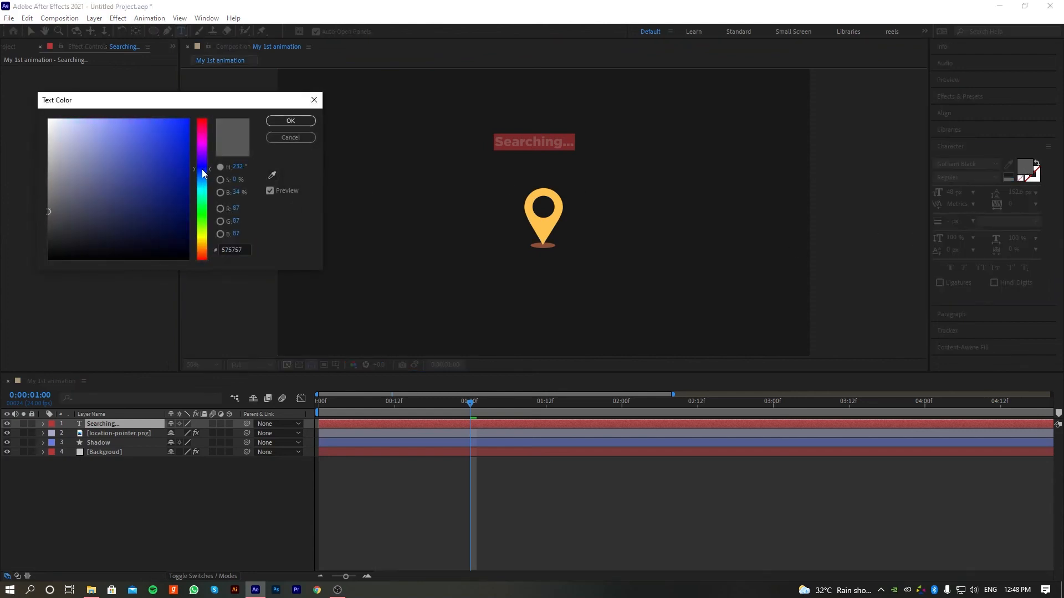
pyautogui.moveTo(148, 135); pyautogui.dragTo(155, 112)
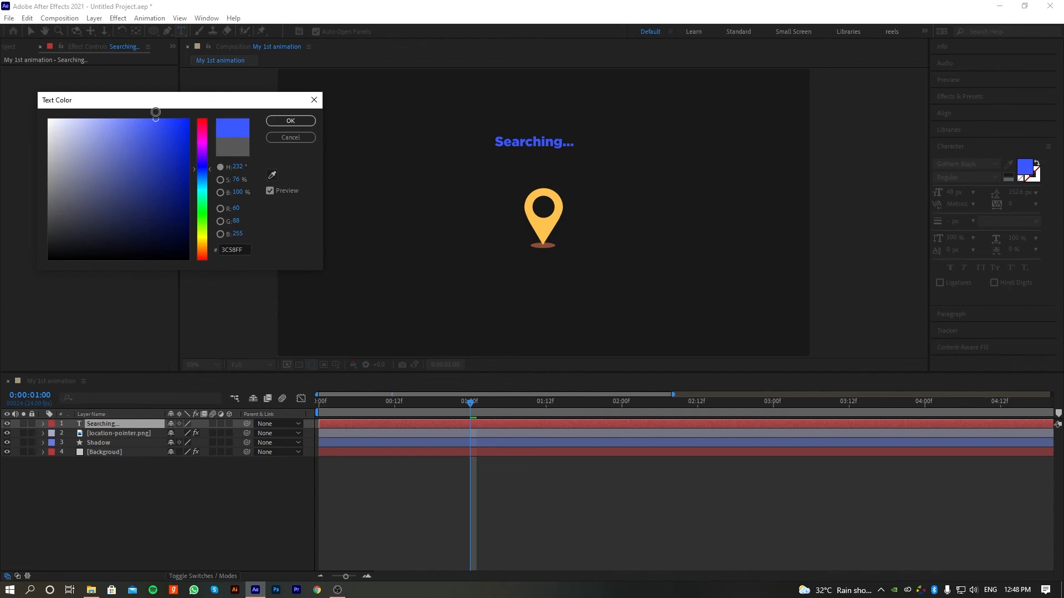
pyautogui.click(290, 120)
# Try the Gotham Ultra font on the "Searching..." text and switch it back to Gotham Black
pyautogui.click(968, 164)
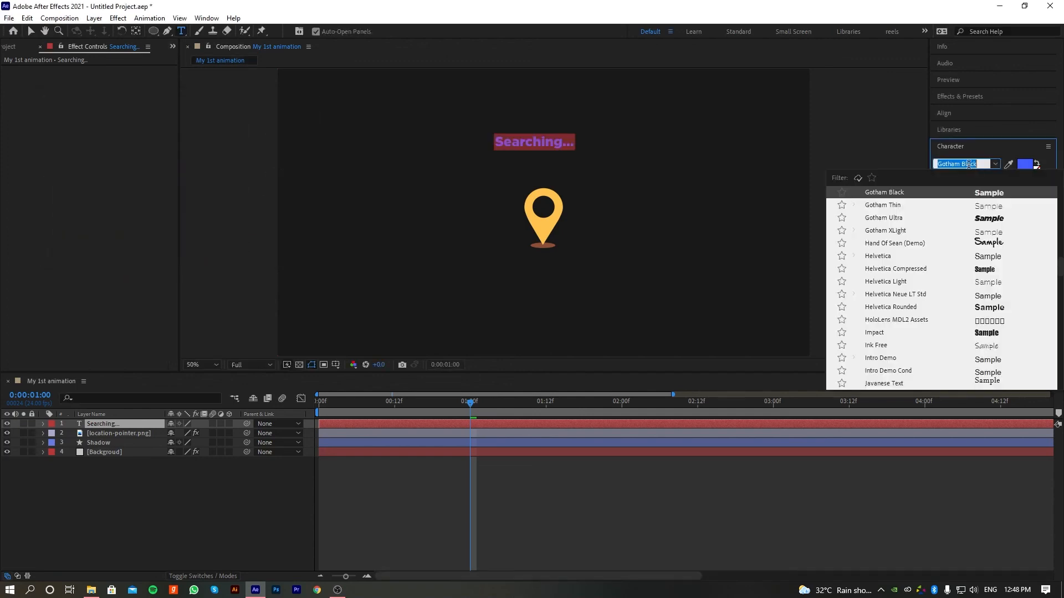
pyautogui.click(893, 218)
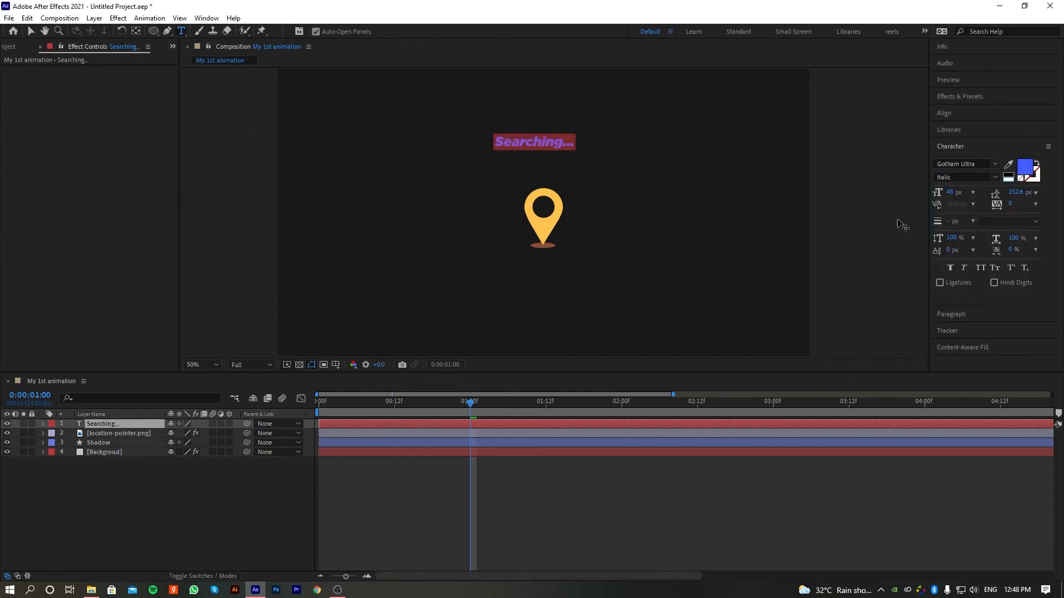
pyautogui.click(995, 165)
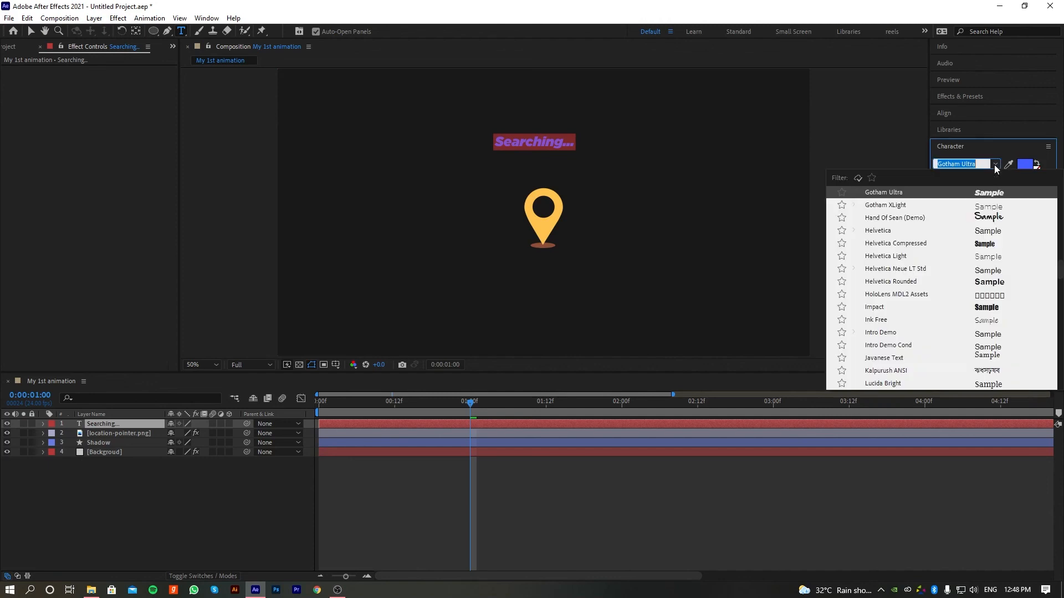
pyautogui.scroll(1, 890, 210)
pyautogui.click(894, 206)
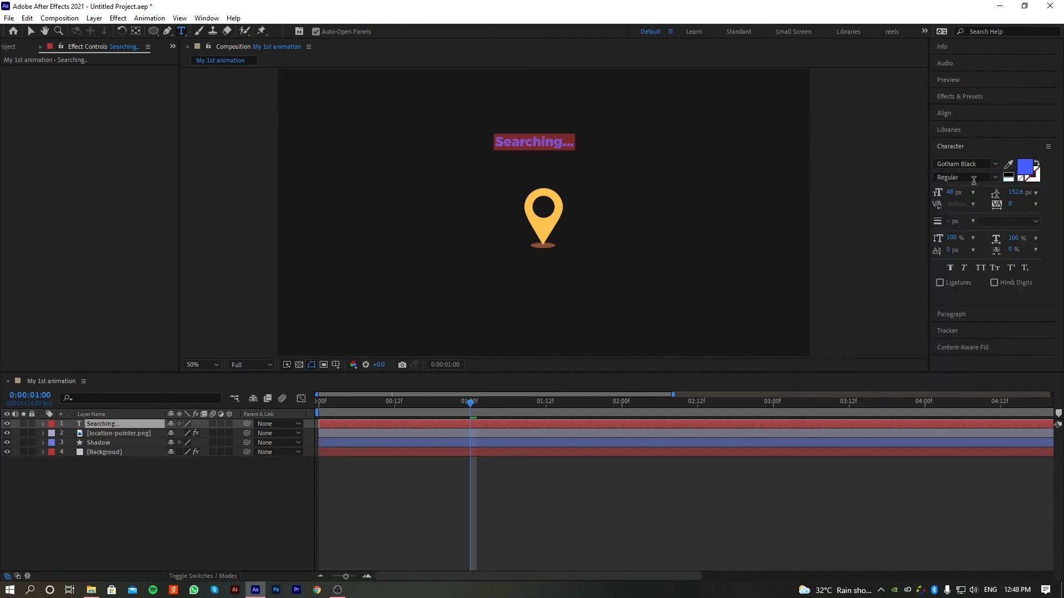
# Set the "Searching..." text's font size to 54 px and its leading to Auto
pyautogui.click(967, 178)
pyautogui.moveTo(955, 193); pyautogui.dragTo(959, 194)
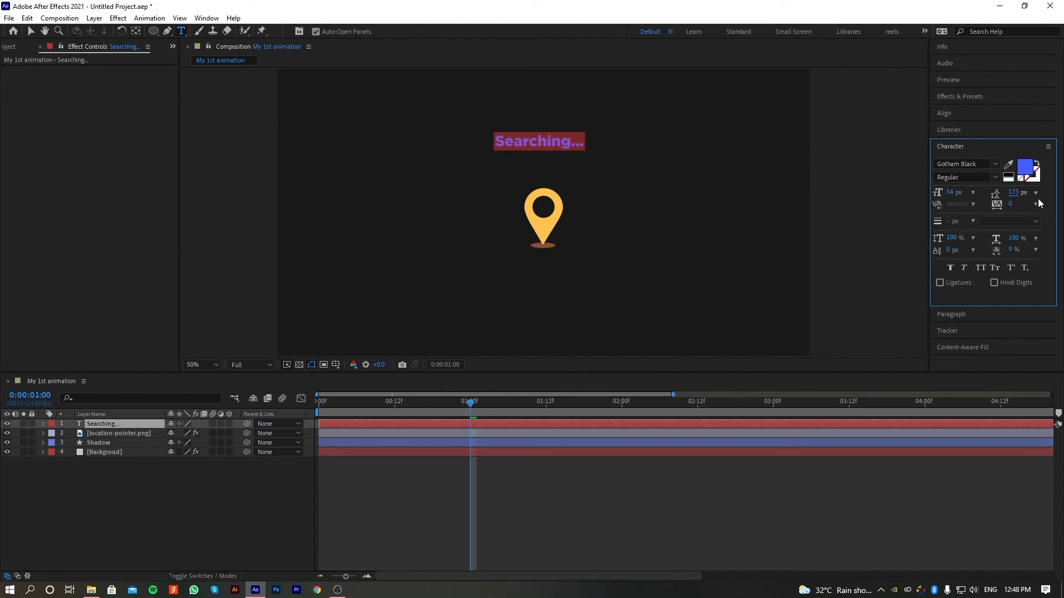
pyautogui.click(1036, 193)
pyautogui.click(1034, 205)
pyautogui.moveTo(1010, 206)
pyautogui.mouseDown()
pyautogui.moveTo(1025, 204)
pyautogui.moveTo(1013, 206)
pyautogui.mouseUp()
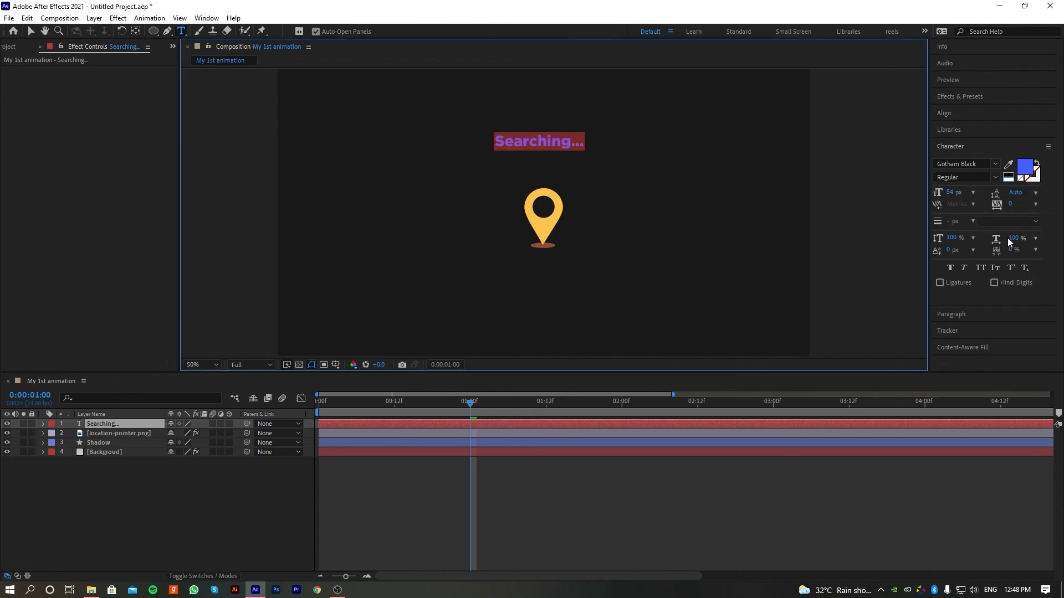
pyautogui.click(952, 268)
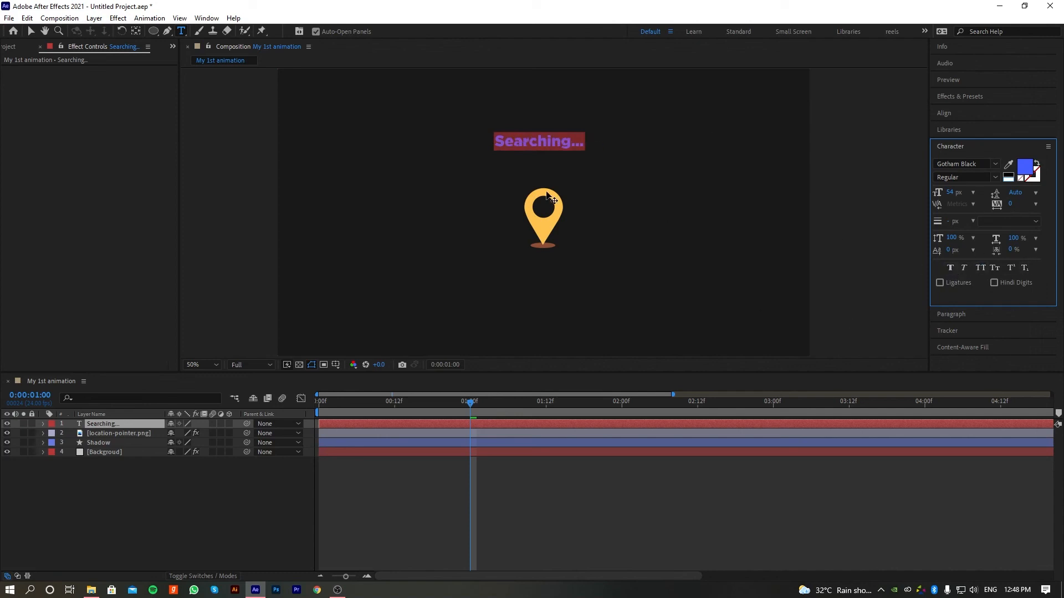
# Center the "Searching..." text layer horizontally and vertically in the composition
pyautogui.click(108, 424)
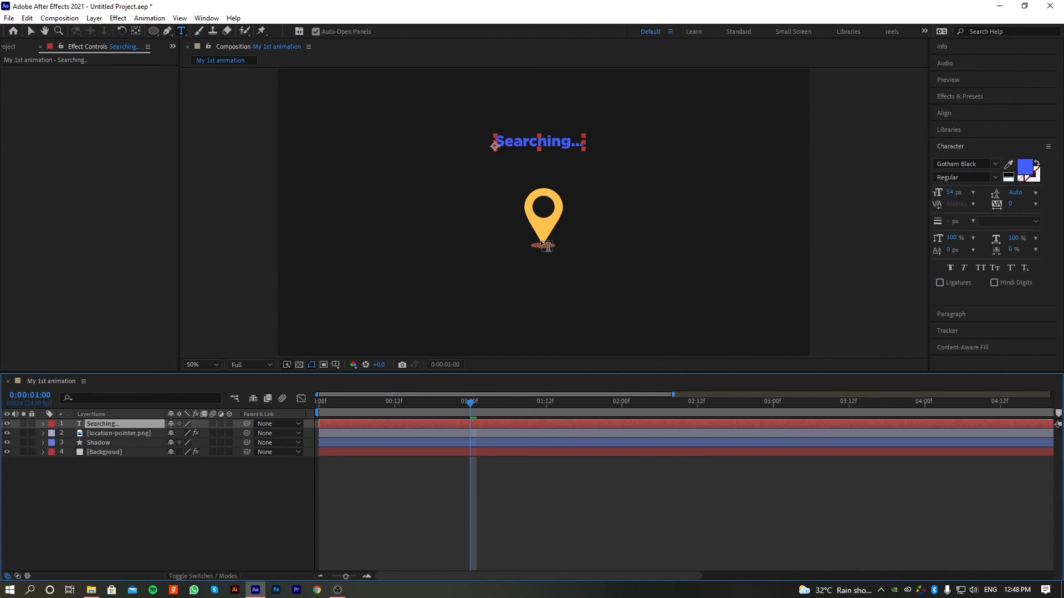
pyautogui.press('v')
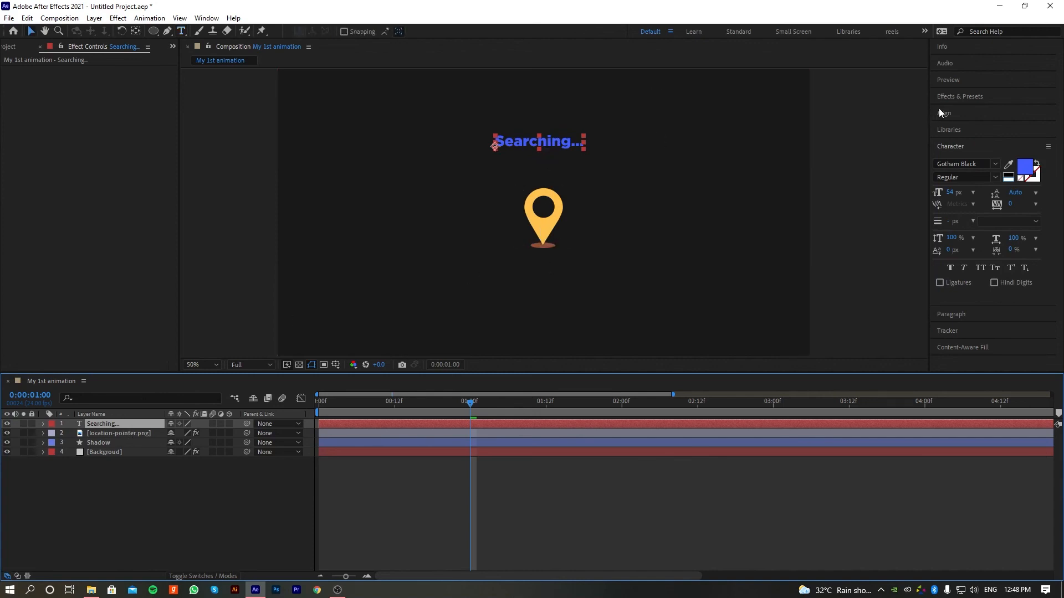
pyautogui.click(946, 113)
pyautogui.click(959, 142)
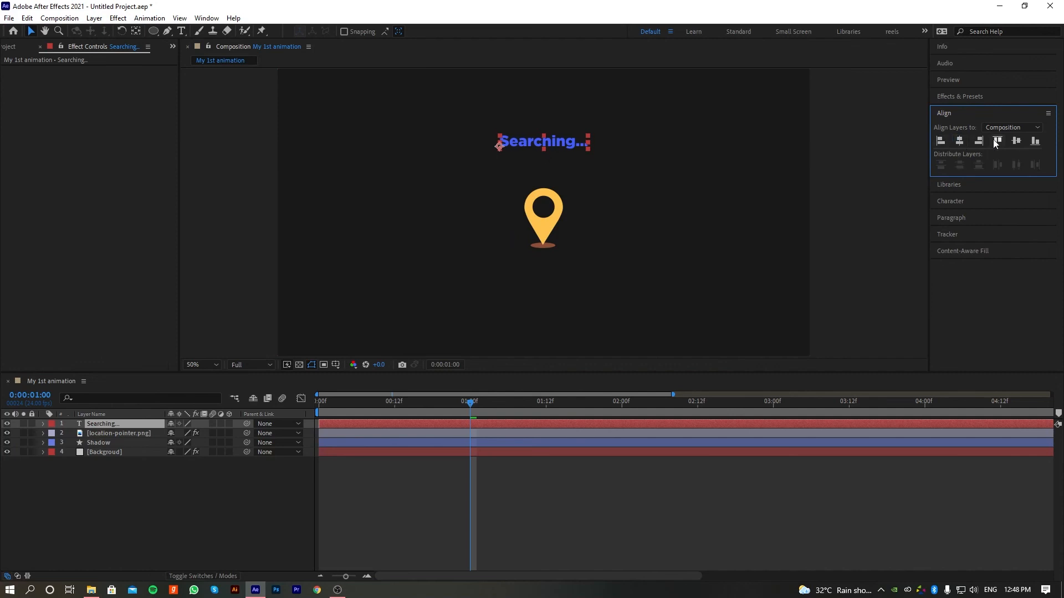
pyautogui.click(1016, 142)
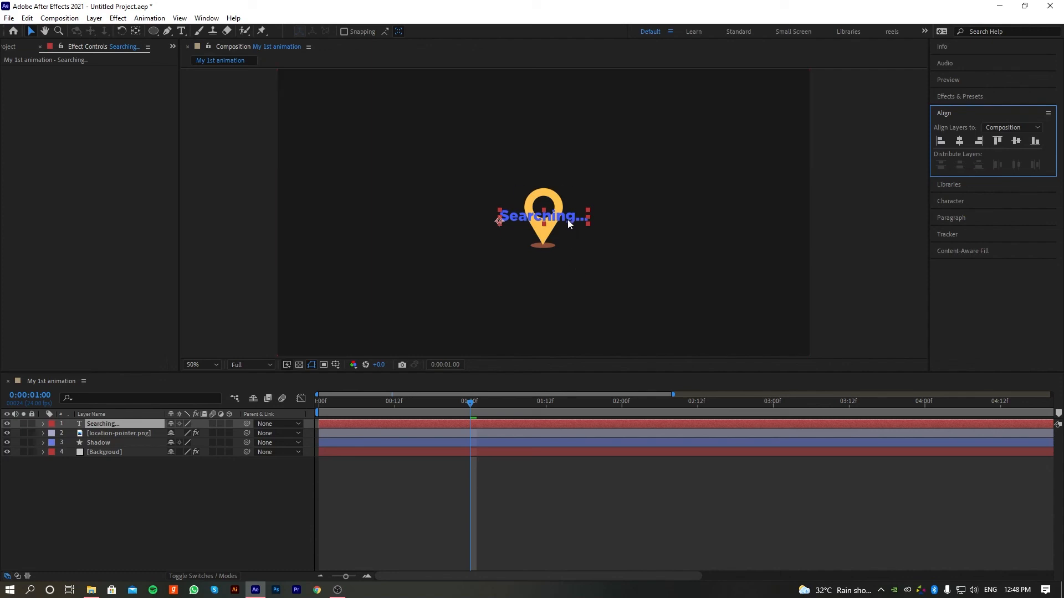
# Move the "Searching..." text straight down until it sits just below the pin's shadow, keeping it horizontally centered
pyautogui.moveTo(570, 218); pyautogui.dragTo(569, 265)
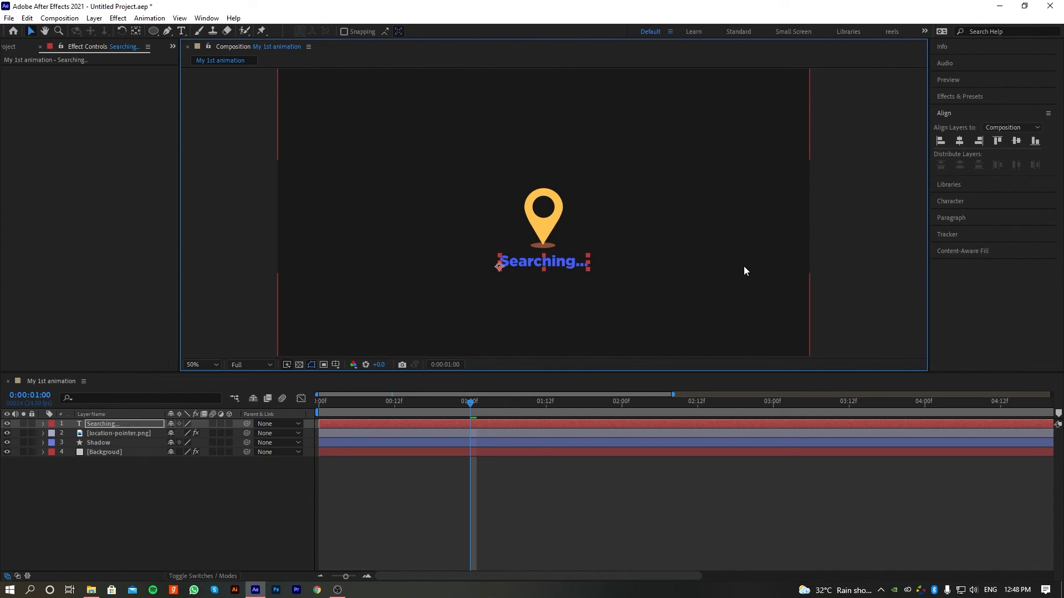
pyautogui.hotkey('ctrl', 'z')
pyautogui.press('Down')
pyautogui.press('Down')
pyautogui.press('Down')
pyautogui.press('Down')
pyautogui.press('Down')
pyautogui.press('Down')
pyautogui.press('Down')
pyautogui.press('Down')
pyautogui.press('Down')
pyautogui.press('Down')
pyautogui.press('Down')
pyautogui.press('Down')
pyautogui.press('Down')
pyautogui.press('Down')
pyautogui.press('Down')
pyautogui.press('Down')
pyautogui.press('Down')
pyautogui.press('Down')
pyautogui.press('Down')
pyautogui.press('Down')
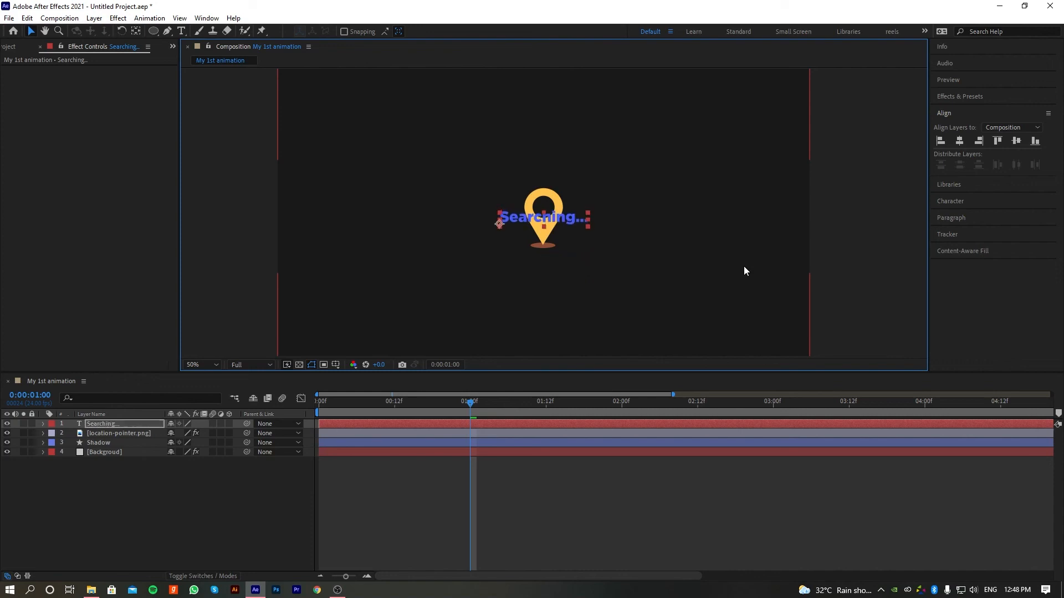
pyautogui.press('Down')
pyautogui.press('Down')
pyautogui.press('Down')
pyautogui.press('Down')
pyautogui.press('Down')
pyautogui.press('Down')
pyautogui.press('Down')
pyautogui.press('Down')
pyautogui.press('Down')
pyautogui.press('Down')
pyautogui.press('Down')
pyautogui.press('Down')
pyautogui.press('Down')
pyautogui.press('Down')
pyautogui.press('Down')
pyautogui.press('Down')
pyautogui.press('Down')
pyautogui.press('Down')
pyautogui.press('Down')
pyautogui.press('Down')
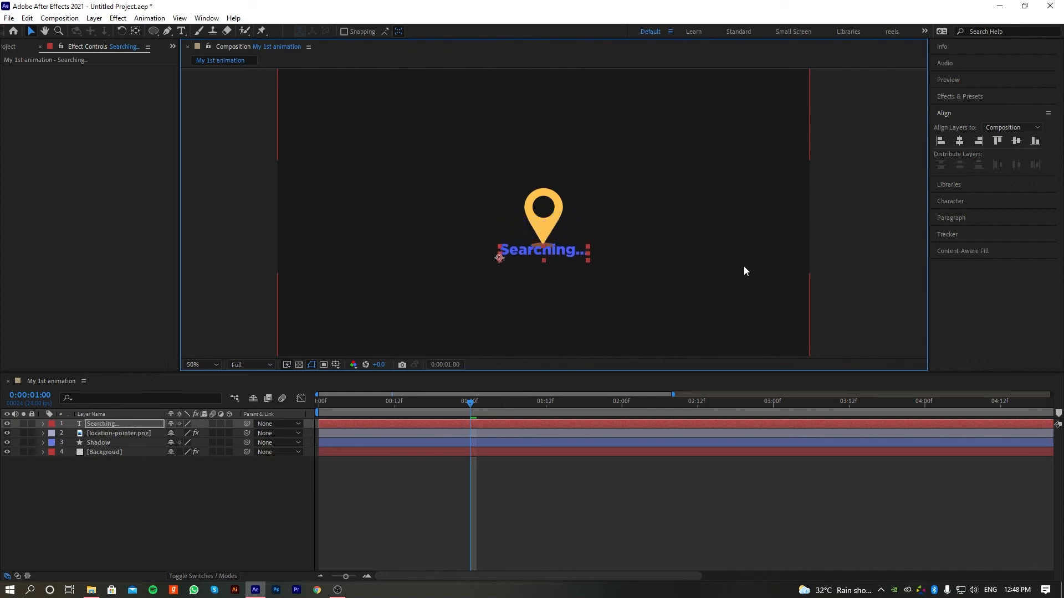
pyautogui.press('Down')
pyautogui.press('Down')
pyautogui.press('Down')
pyautogui.press('Down')
pyautogui.press('Down')
pyautogui.press('Down')
pyautogui.press('Down')
pyautogui.press('Down')
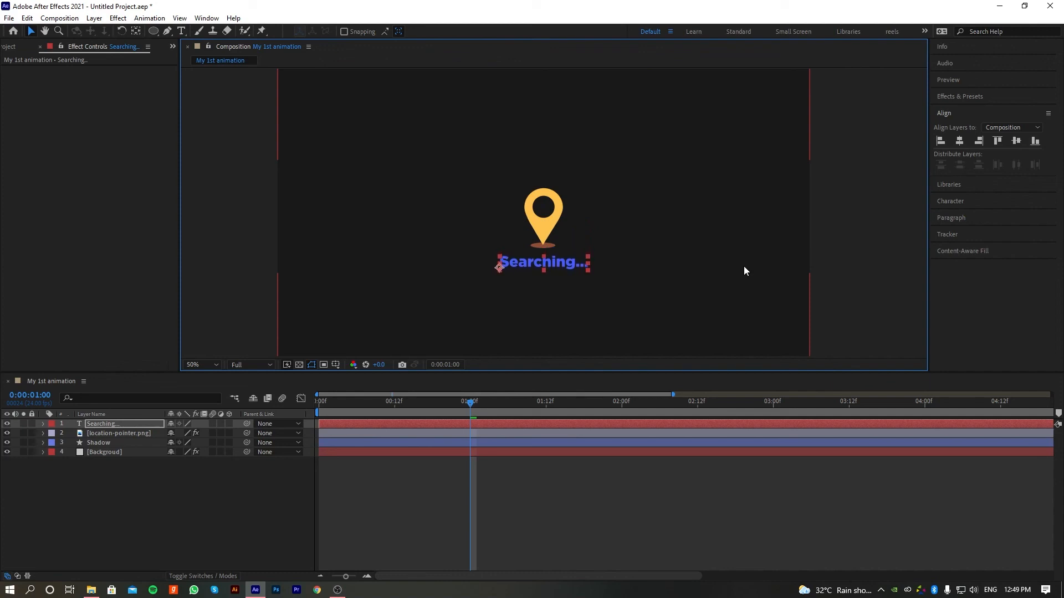
# Shift the "Searching..." layer in time so that it starts at 0:00:01:00
pyautogui.moveTo(480, 404)
pyautogui.mouseDown()
pyautogui.moveTo(356, 407)
pyautogui.moveTo(472, 415)
pyautogui.mouseUp()
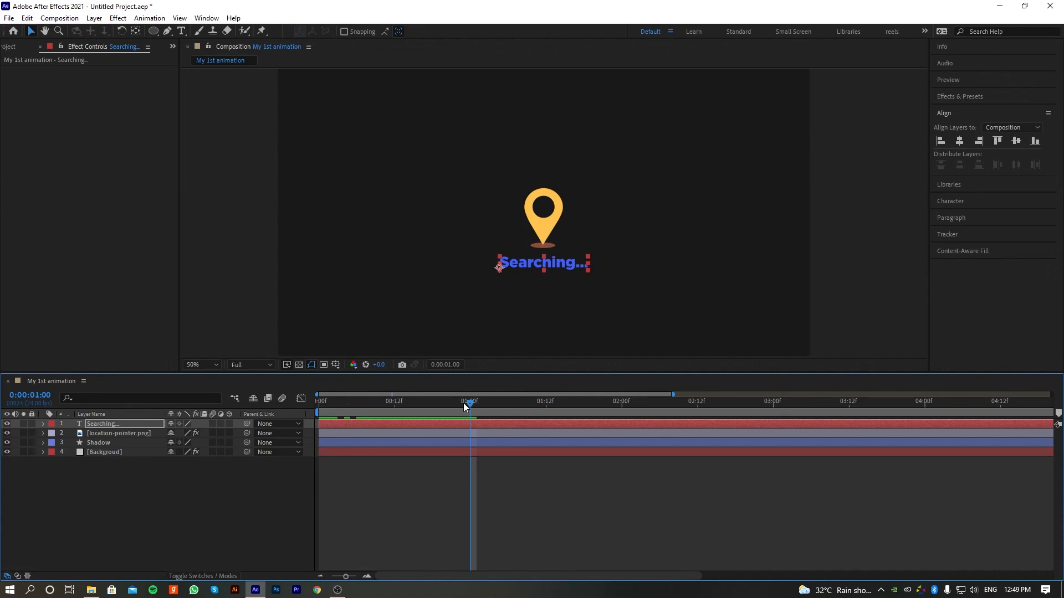
pyautogui.moveTo(465, 407); pyautogui.dragTo(471, 457)
pyautogui.moveTo(472, 411); pyautogui.dragTo(471, 446)
pyautogui.click(105, 433)
pyautogui.click(70, 423)
pyautogui.moveTo(337, 425); pyautogui.dragTo(362, 425)
pyautogui.moveTo(449, 428); pyautogui.dragTo(486, 424)
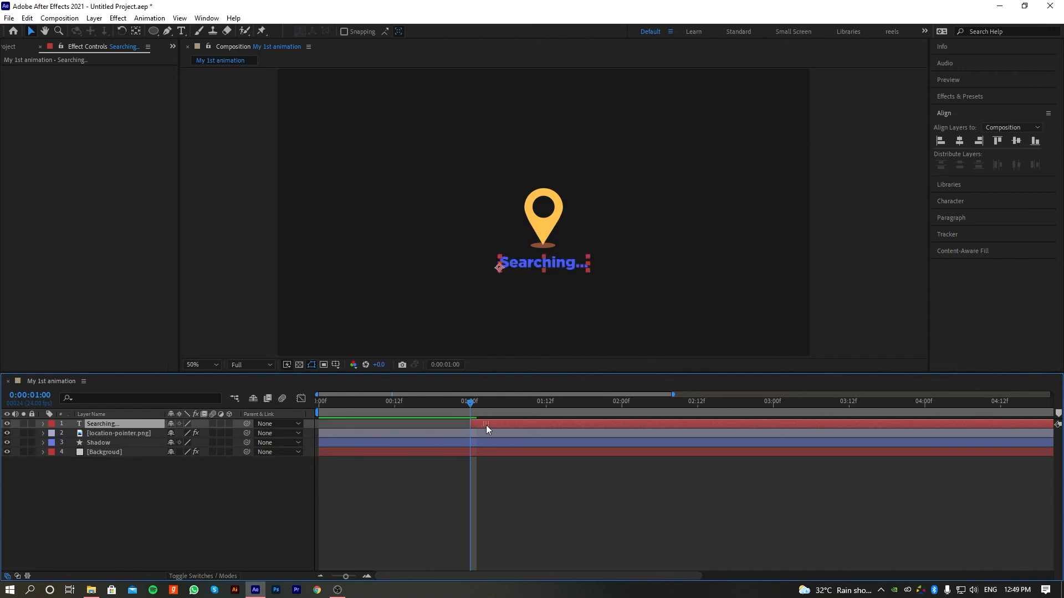
# Preview the animation from the first frame across the full timeline to check when the text appears
pyautogui.press('Home')
pyautogui.click(363, 507)
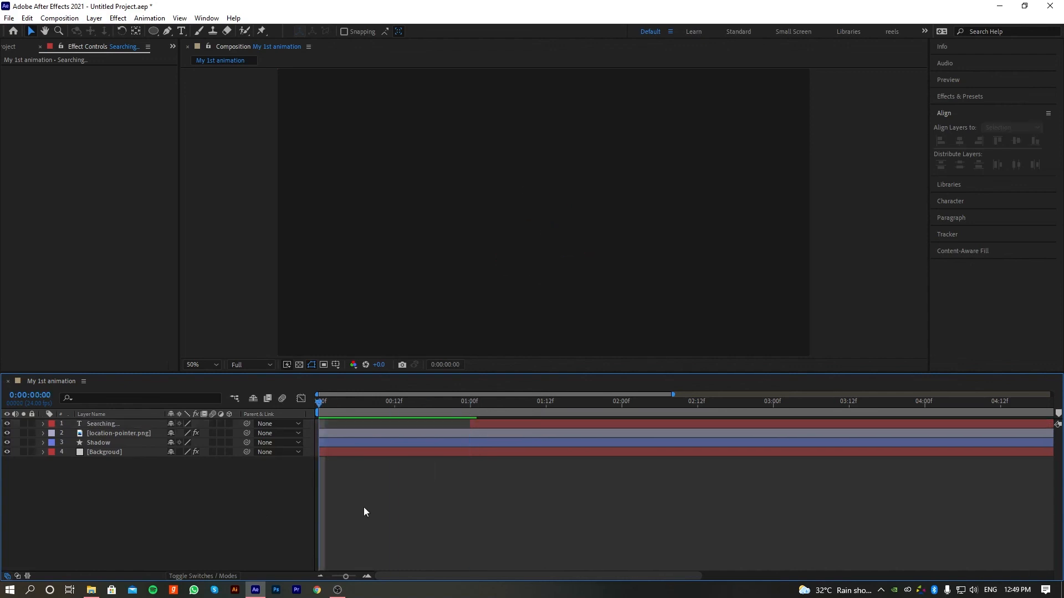
pyautogui.press('space')
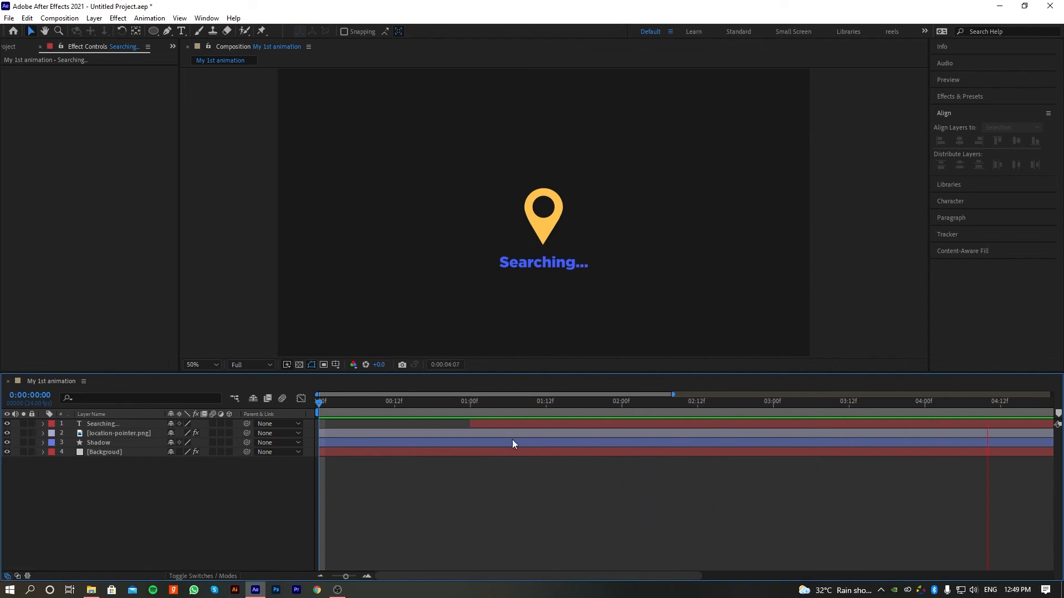
pyautogui.moveTo(674, 394); pyautogui.dragTo(1010, 411)
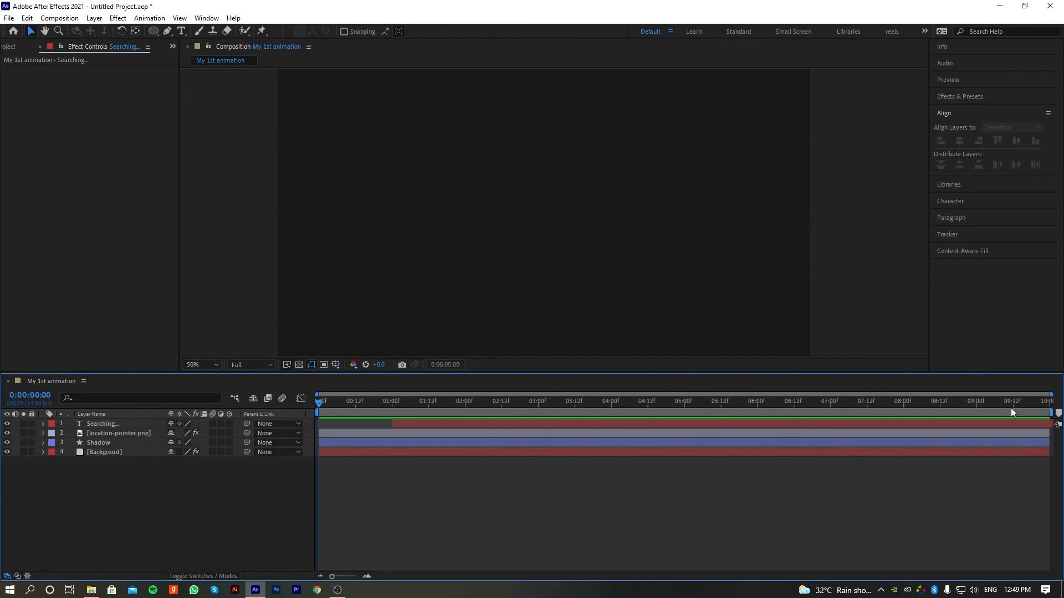
pyautogui.moveTo(326, 409)
pyautogui.mouseDown()
pyautogui.moveTo(301, 414)
pyautogui.moveTo(470, 421)
pyautogui.moveTo(315, 420)
pyautogui.mouseUp()
pyautogui.press('space')
pyautogui.press('space')
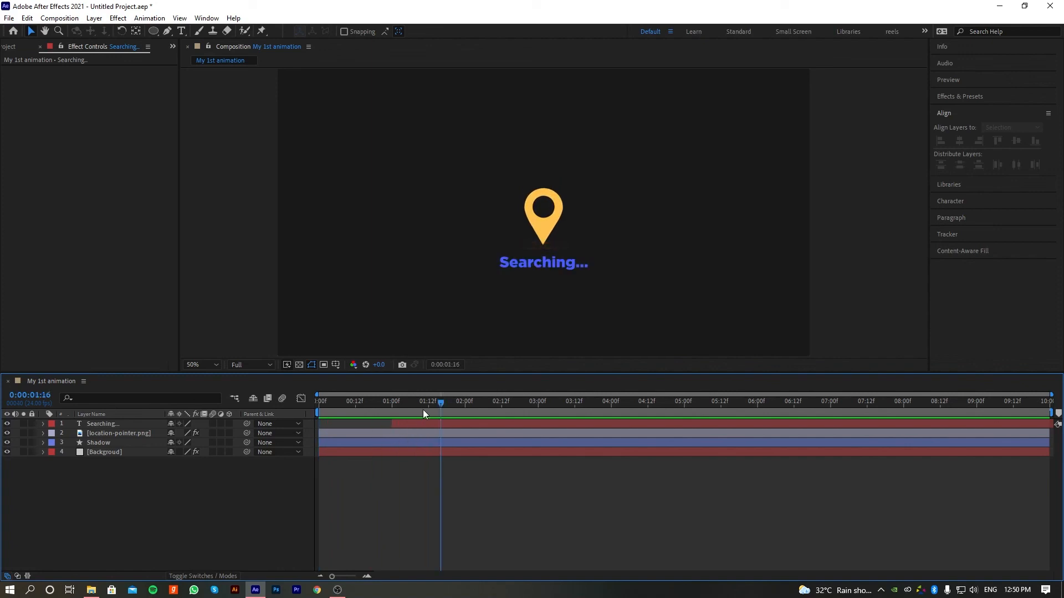
# Shorten the work area so that it ends at about 0:00:02:00
pyautogui.moveTo(425, 405); pyautogui.dragTo(466, 430)
pyautogui.press('pageup')
pyautogui.click(480, 423)
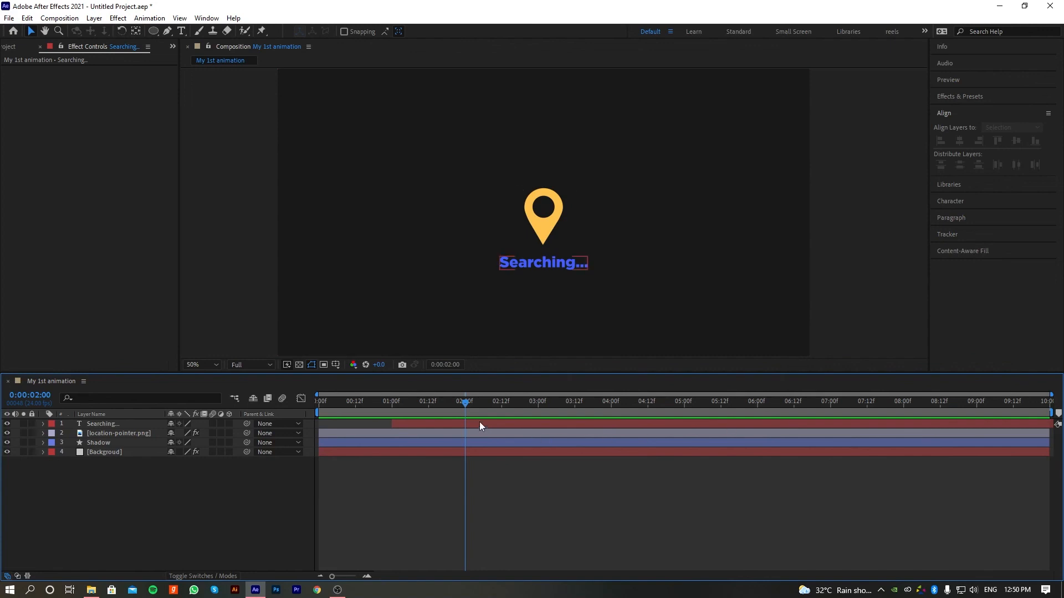
pyautogui.moveTo(465, 415)
pyautogui.mouseDown()
pyautogui.moveTo(337, 415)
pyautogui.moveTo(554, 427)
pyautogui.moveTo(463, 416)
pyautogui.mouseUp()
pyautogui.moveTo(1052, 413); pyautogui.dragTo(863, 413)
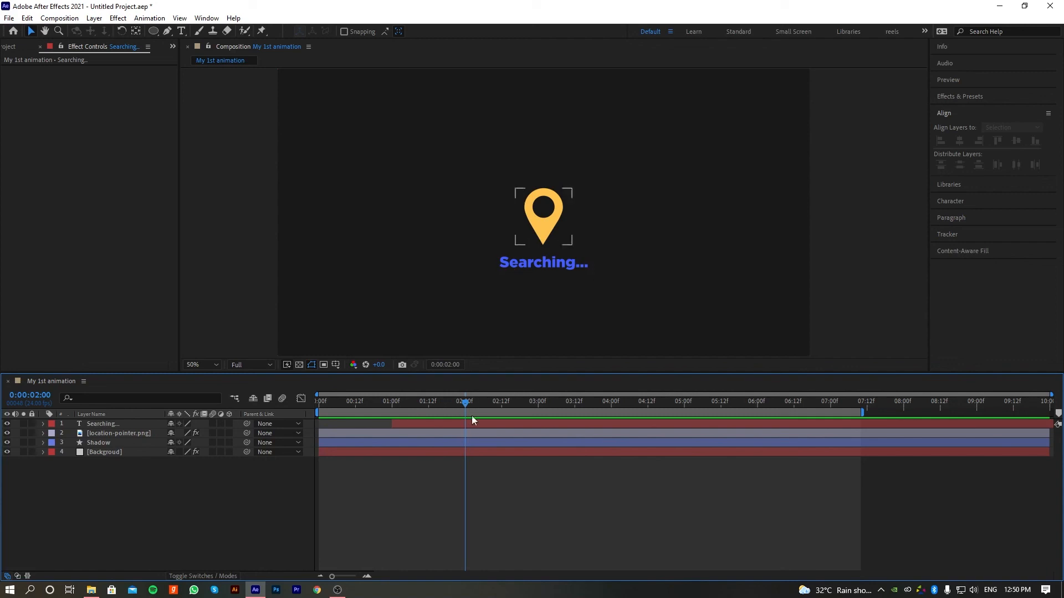
pyautogui.moveTo(866, 413)
pyautogui.mouseDown()
pyautogui.moveTo(1058, 417)
pyautogui.moveTo(957, 413)
pyautogui.moveTo(1049, 413)
pyautogui.mouseUp()
pyautogui.moveTo(906, 413); pyautogui.dragTo(471, 414)
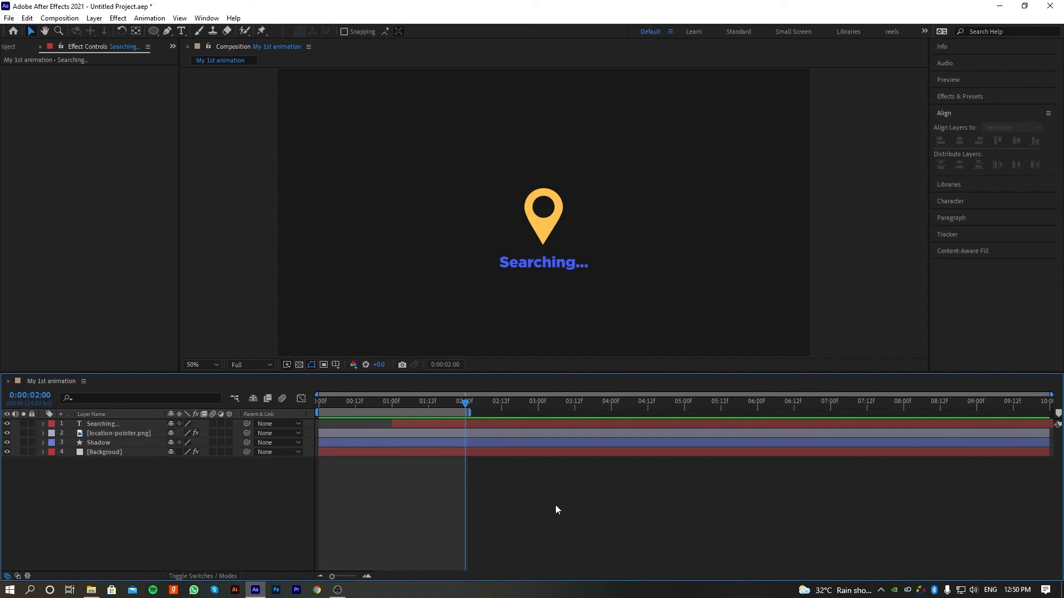
pyautogui.moveTo(465, 404)
pyautogui.mouseDown()
pyautogui.moveTo(314, 421)
pyautogui.moveTo(460, 421)
pyautogui.moveTo(317, 423)
pyautogui.moveTo(453, 430)
pyautogui.moveTo(325, 438)
pyautogui.moveTo(446, 443)
pyautogui.moveTo(331, 437)
pyautogui.moveTo(455, 432)
pyautogui.moveTo(443, 407)
pyautogui.moveTo(323, 413)
pyautogui.moveTo(465, 421)
pyautogui.mouseUp()
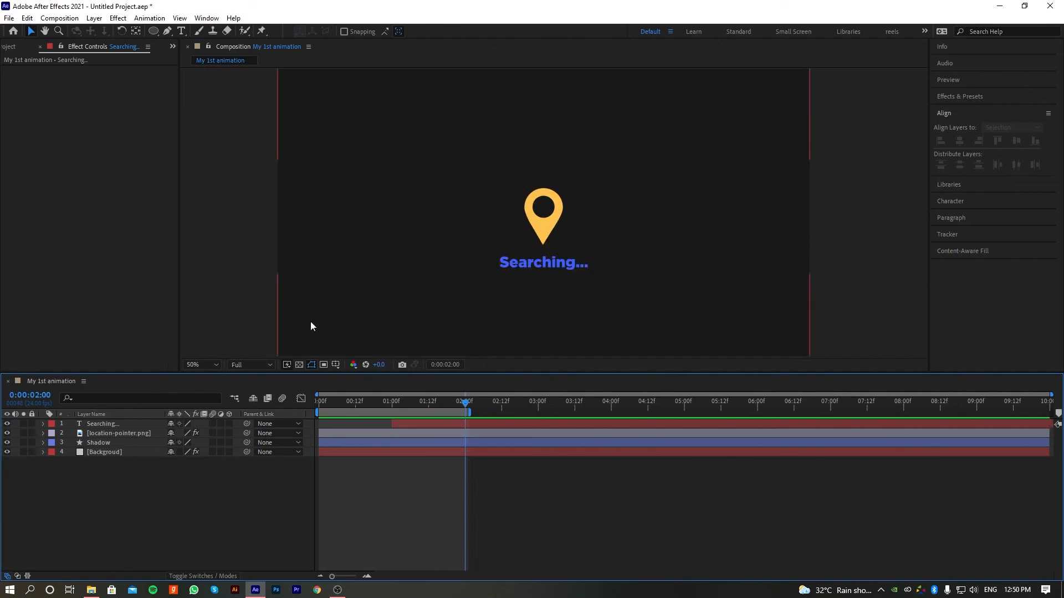
# Trim the composition to the work area
pyautogui.click(58, 18)
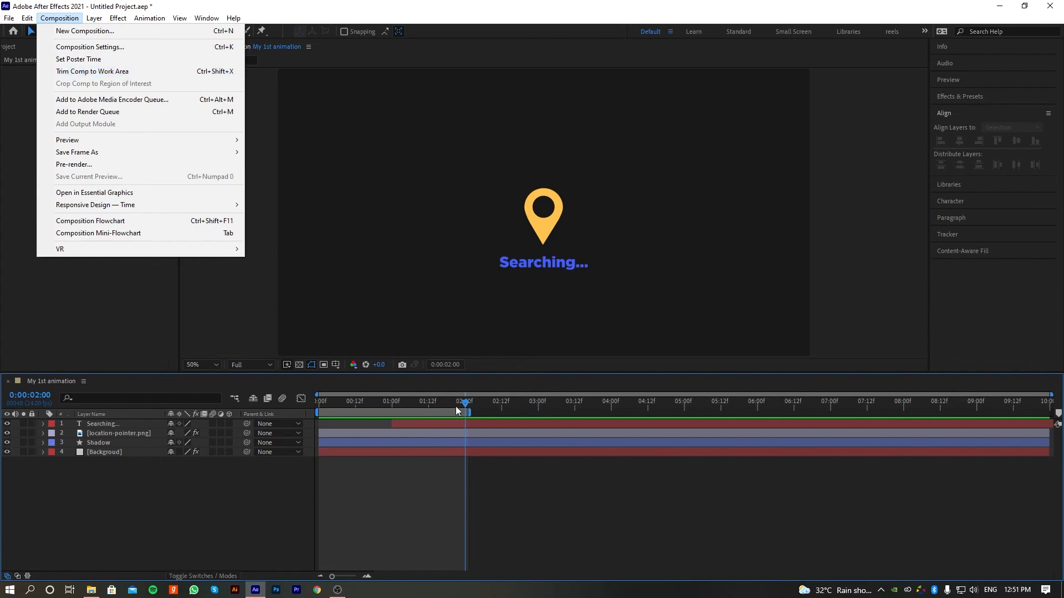
pyautogui.moveTo(405, 412); pyautogui.dragTo(460, 407)
pyautogui.rightClick(435, 414)
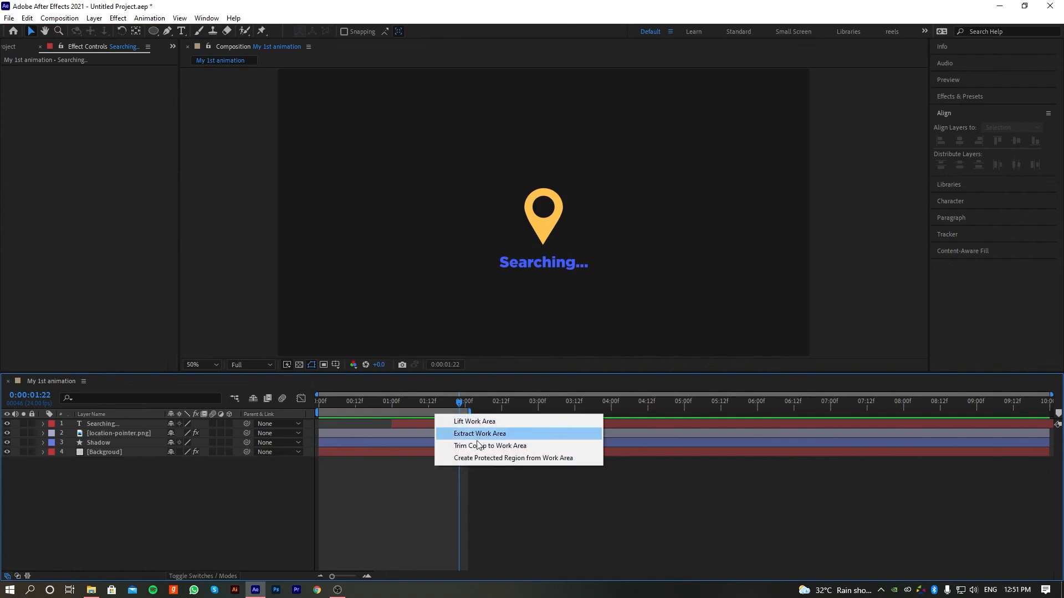
pyautogui.rightClick(425, 414)
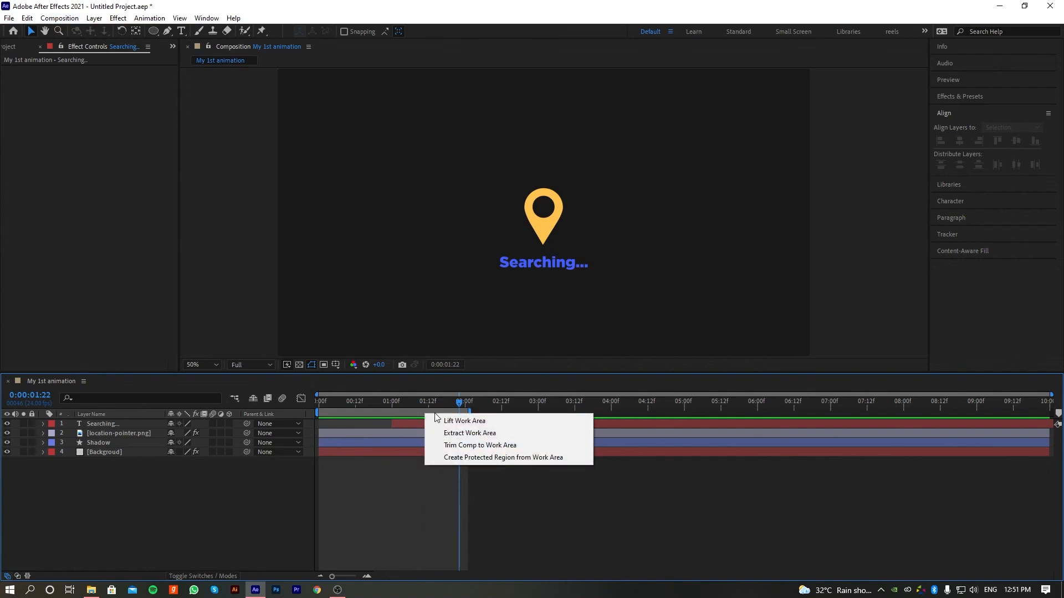
pyautogui.click(448, 445)
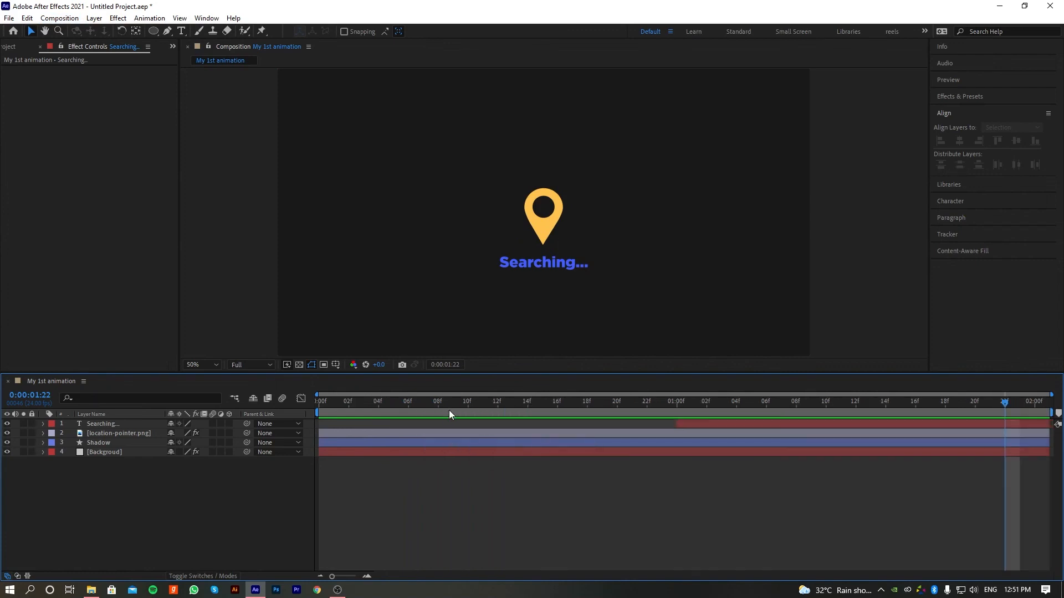
# Scrub through the trimmed animation from its early frames to 0:00:02:00 to review the pin, shadow and text
pyautogui.moveTo(449, 410); pyautogui.dragTo(1035, 499)
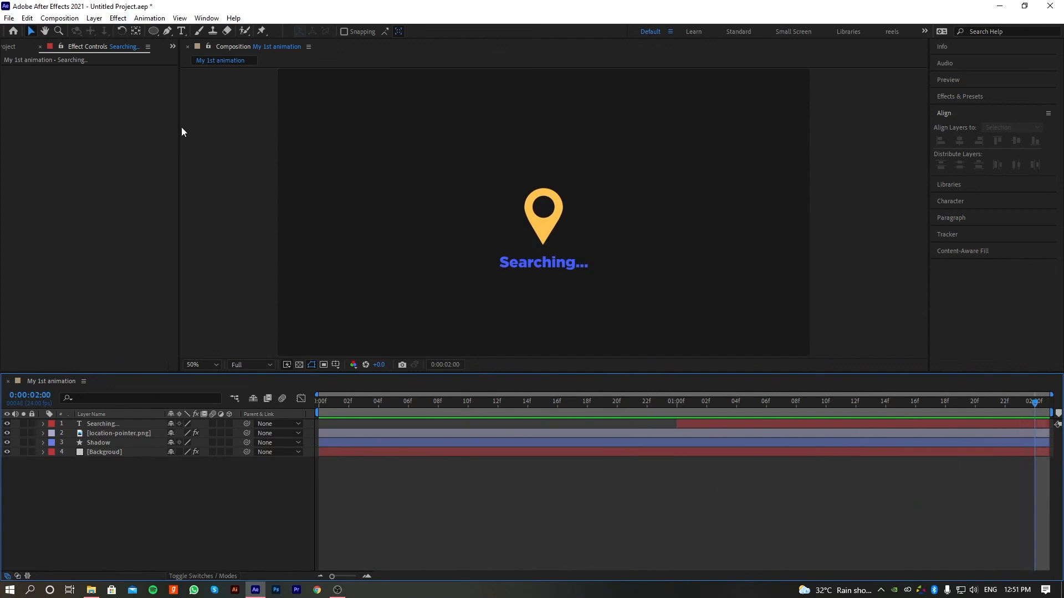
pyautogui.press(',')
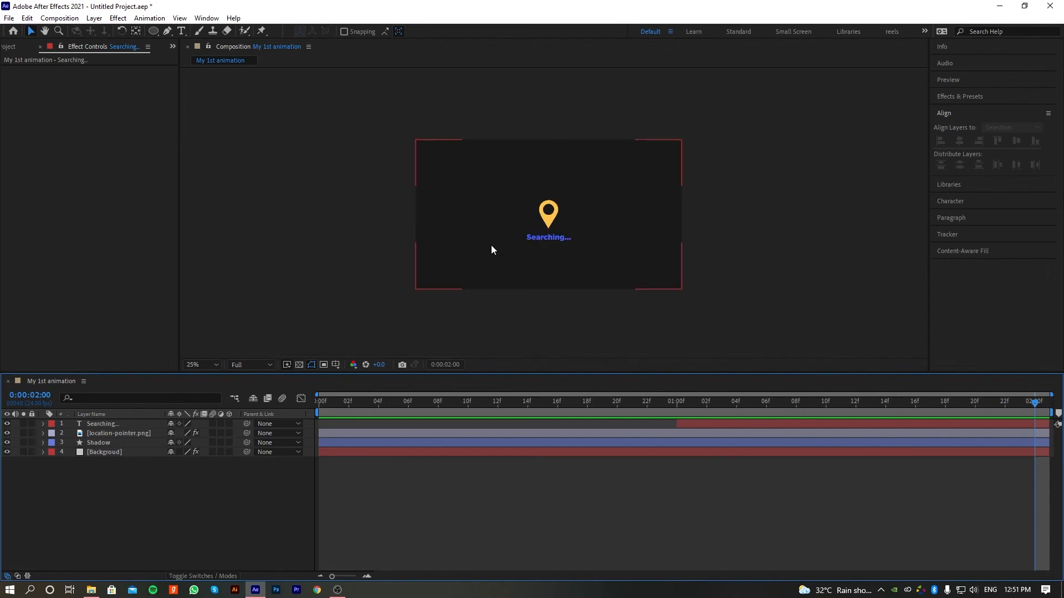
pyautogui.moveTo(340, 408); pyautogui.dragTo(1019, 433)
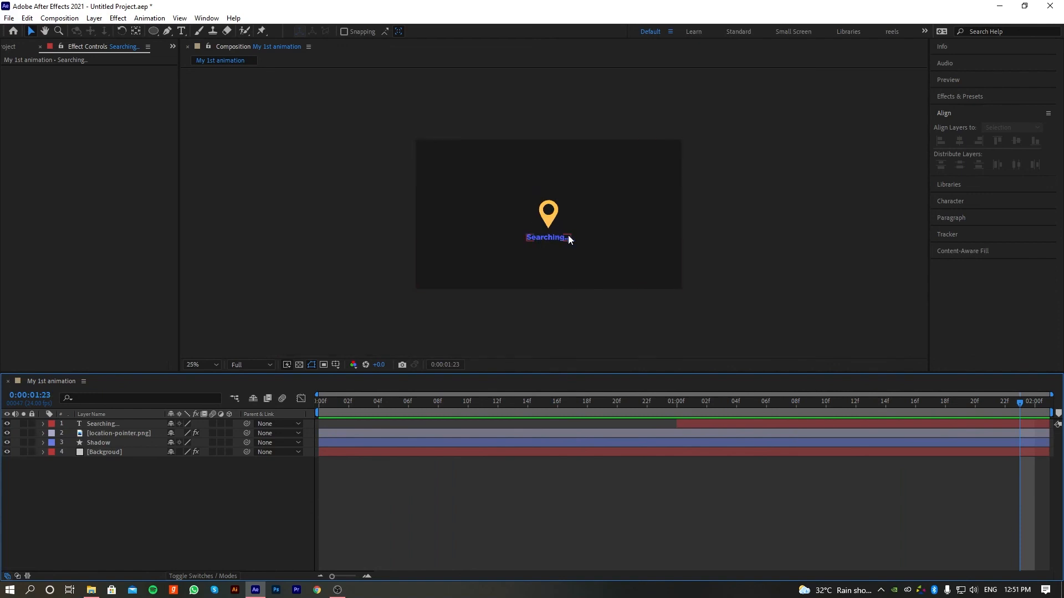
pyautogui.press('.')
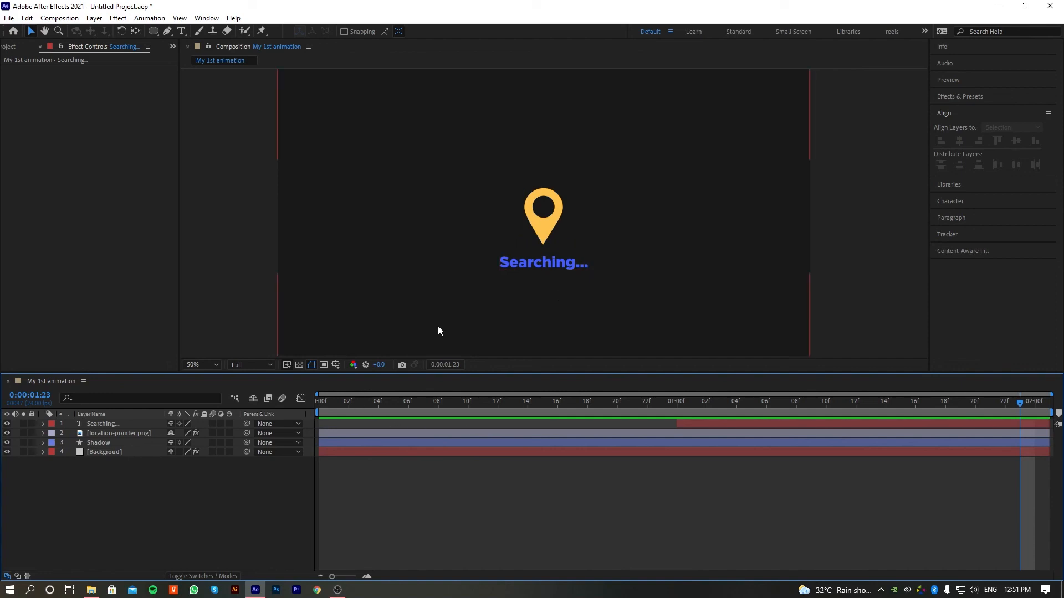
pyautogui.moveTo(396, 399); pyautogui.dragTo(1036, 442)
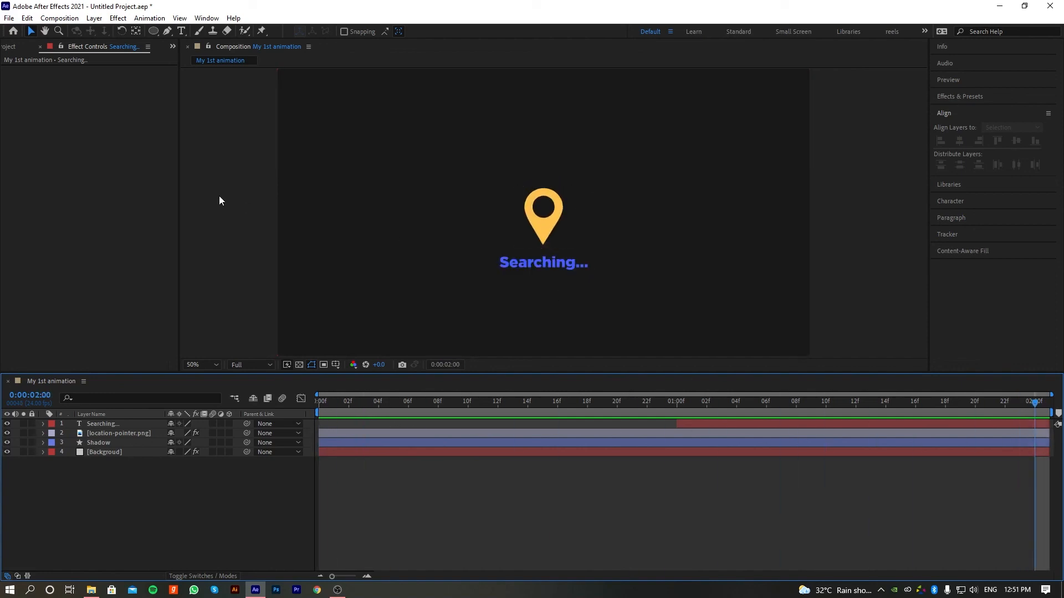
pyautogui.click(9, 18)
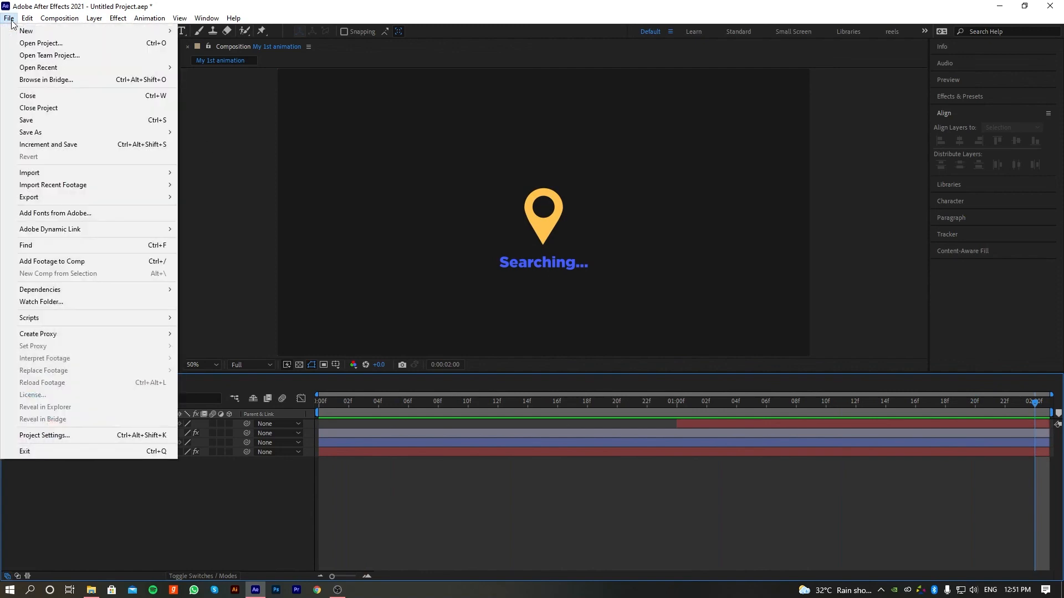
pyautogui.moveTo(33, 204)
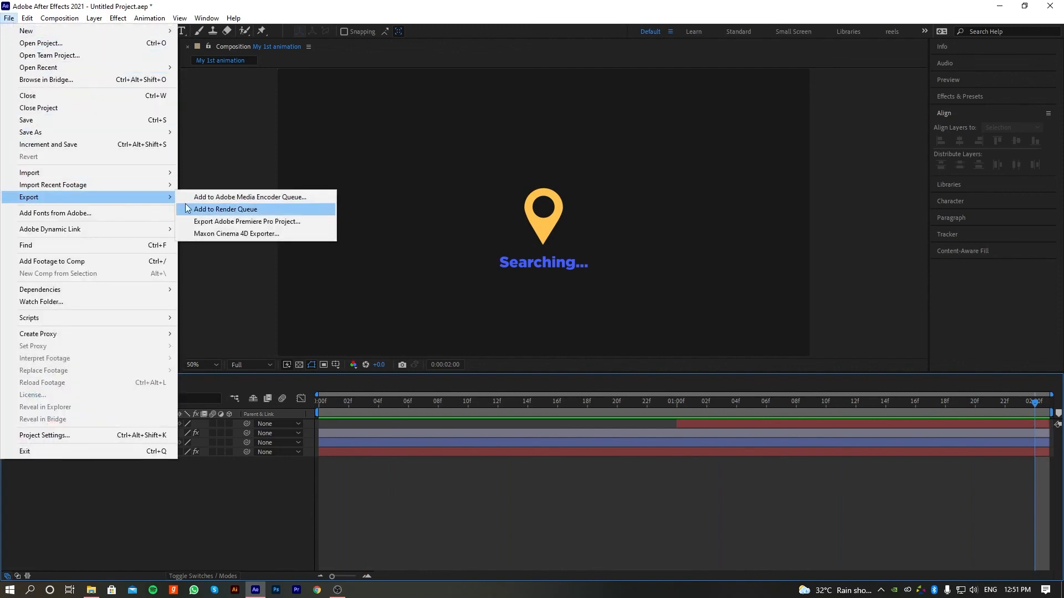
pyautogui.click(232, 210)
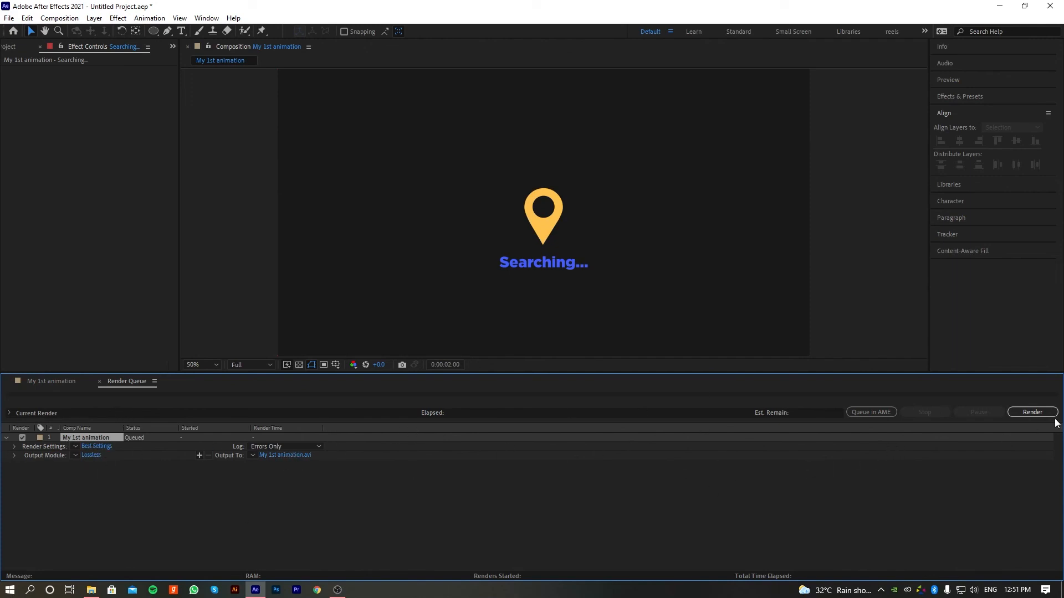
pyautogui.click(101, 381)
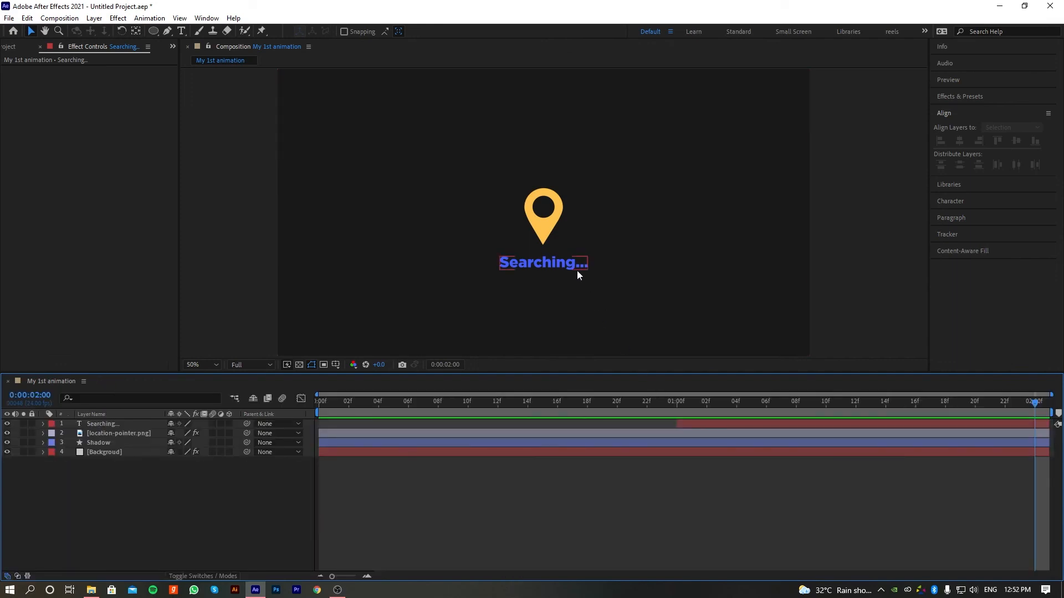
pyautogui.click(687, 231)
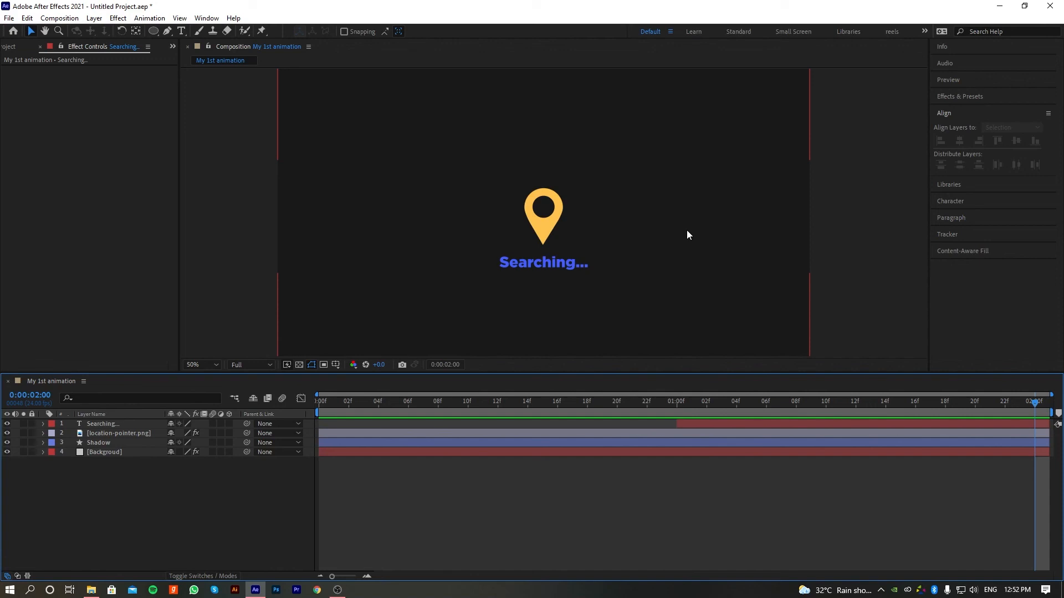
# Send the composition to the Adobe Media Encoder queue and widen the queue area there
pyautogui.click(11, 19)
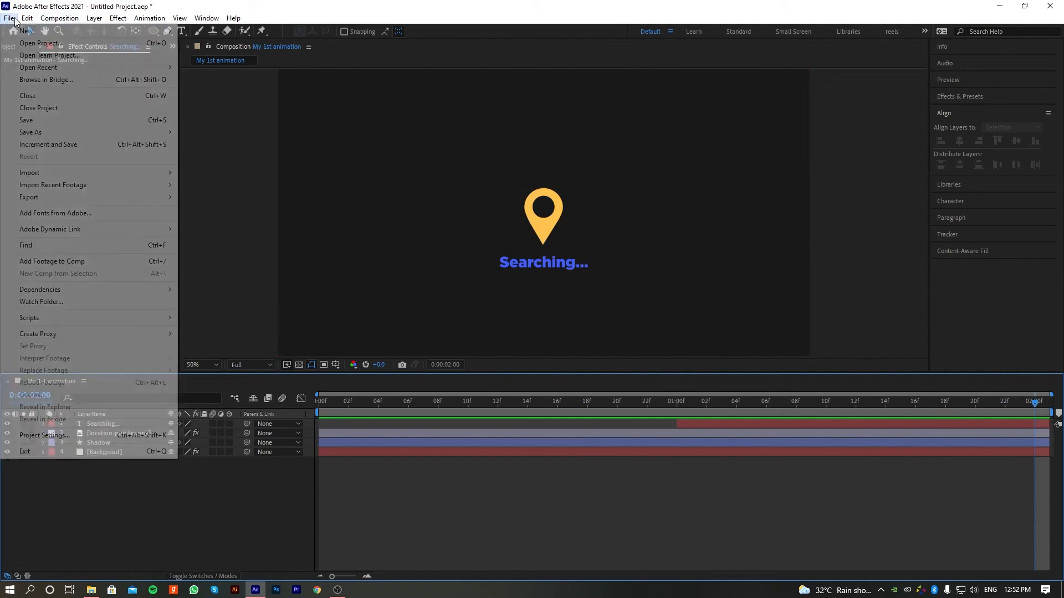
pyautogui.moveTo(38, 198)
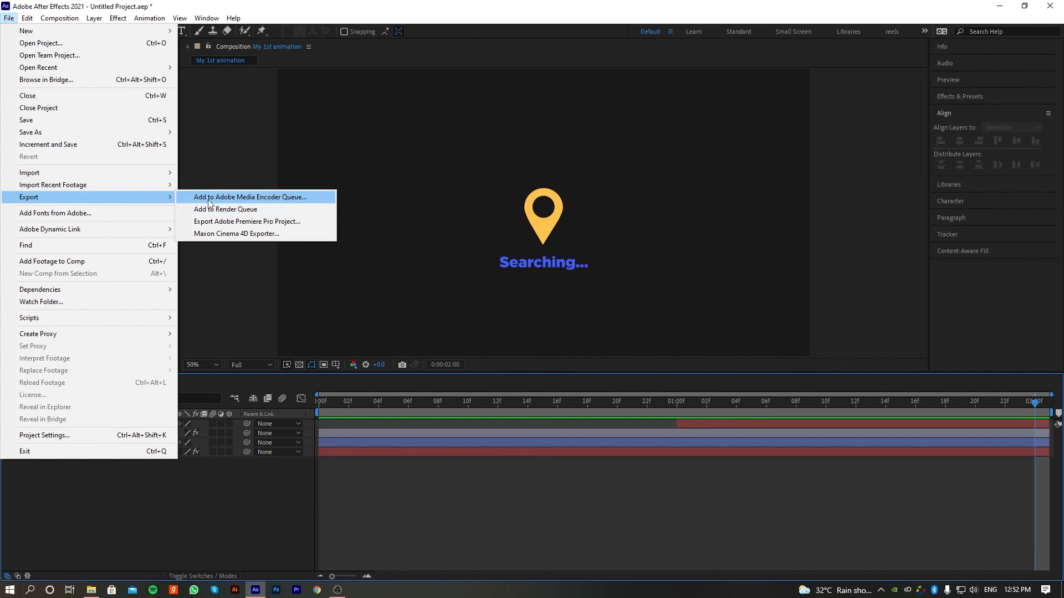
pyautogui.click(286, 204)
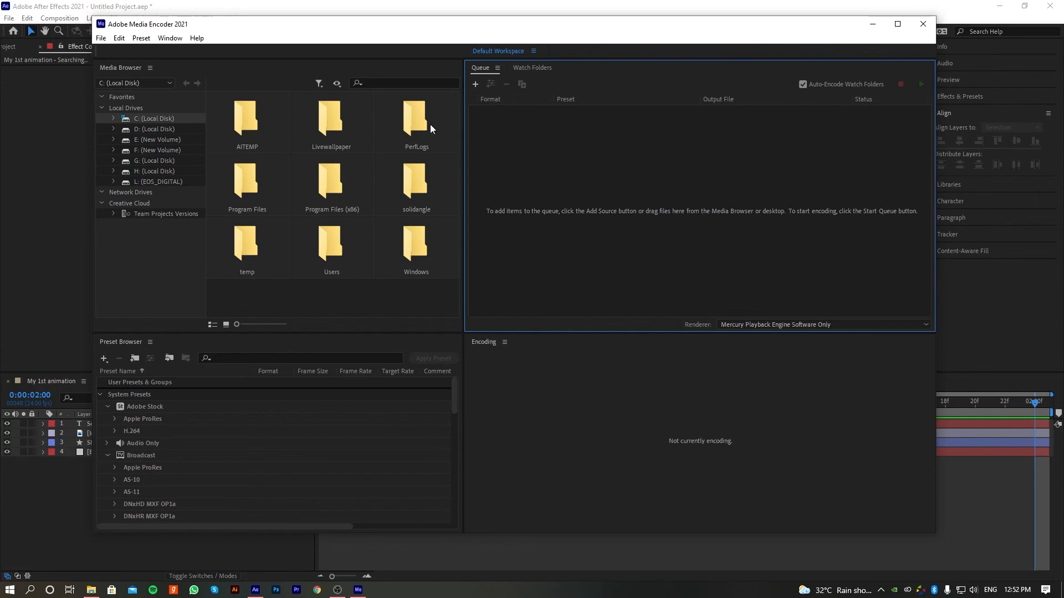
pyautogui.moveTo(465, 145); pyautogui.dragTo(328, 145)
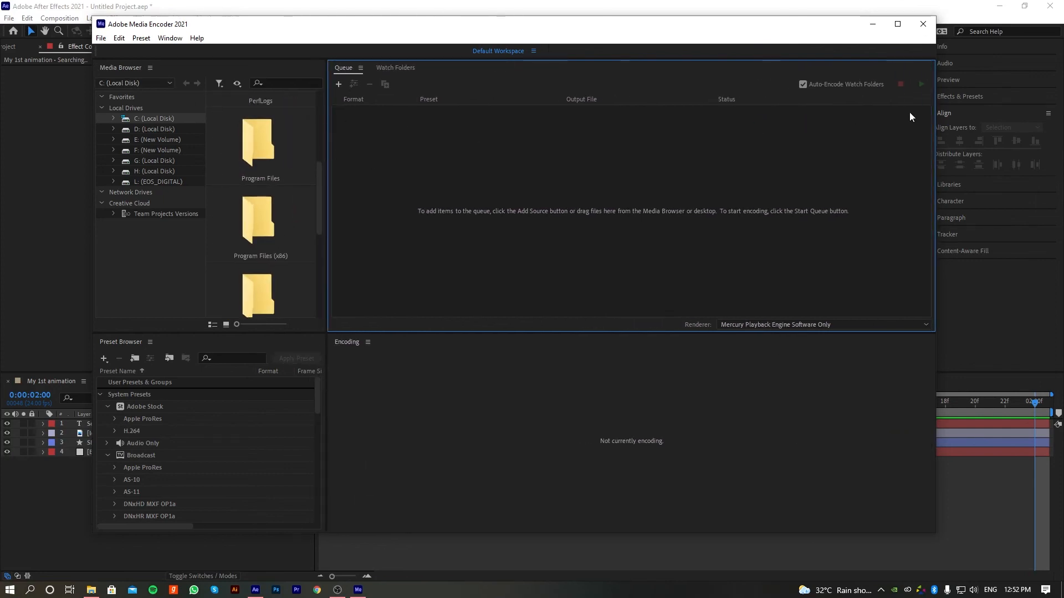
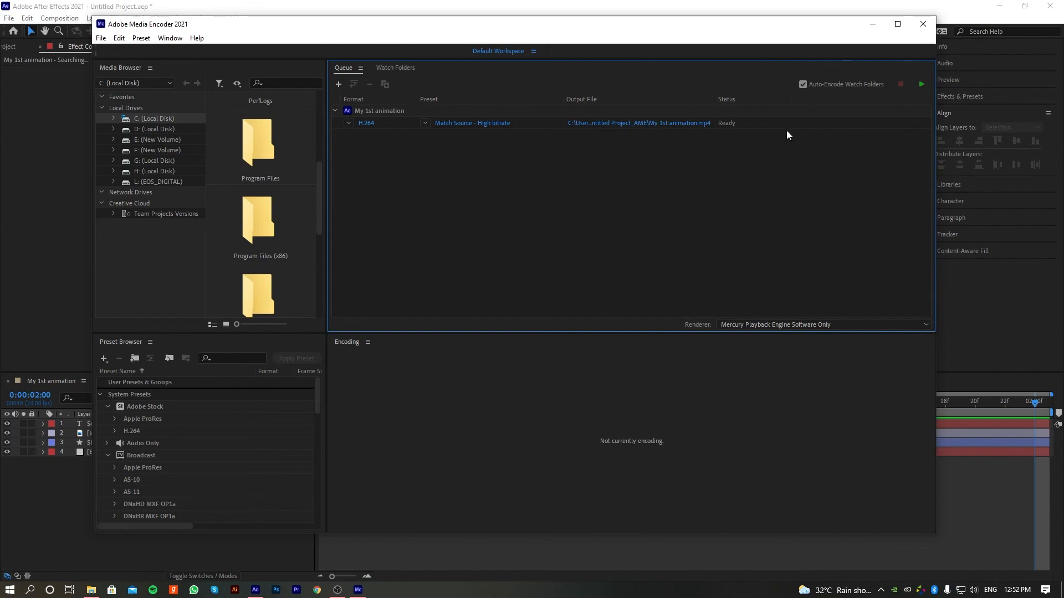
# Choose the "gps icon animation" folder inside COLORS IN MOTION 2021 > after effects basics on drive F: as the output location
pyautogui.click(631, 124)
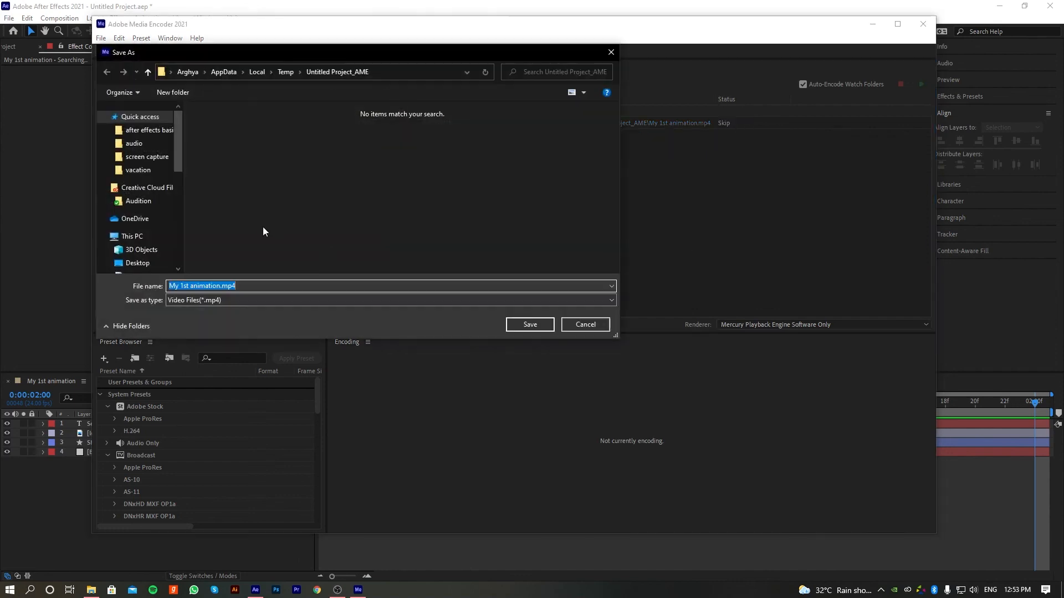
pyautogui.scroll(-3, 148, 228)
pyautogui.click(146, 187)
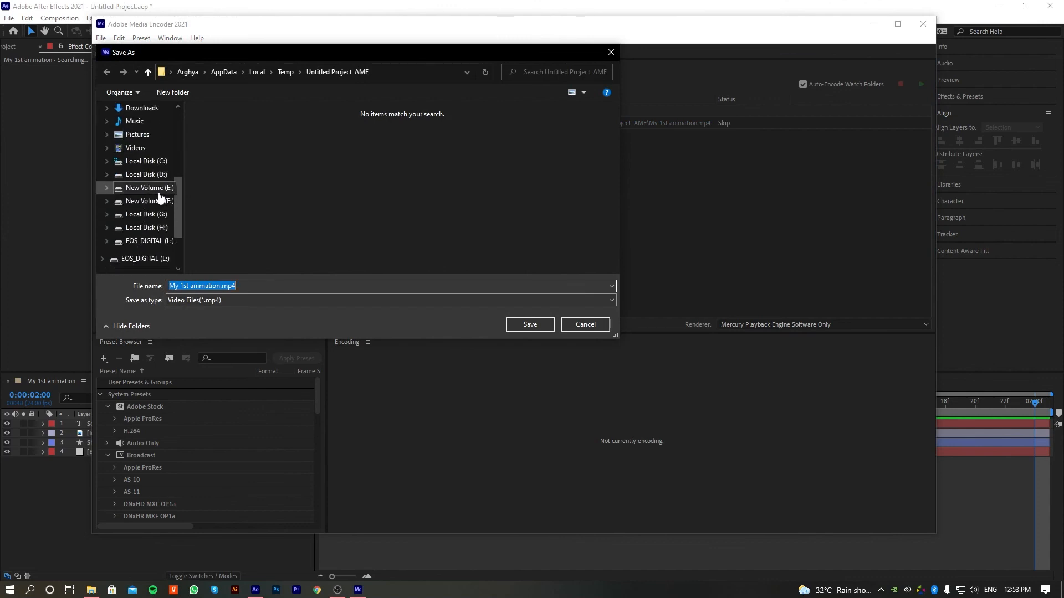
pyautogui.click(159, 203)
pyautogui.doubleClick(278, 162)
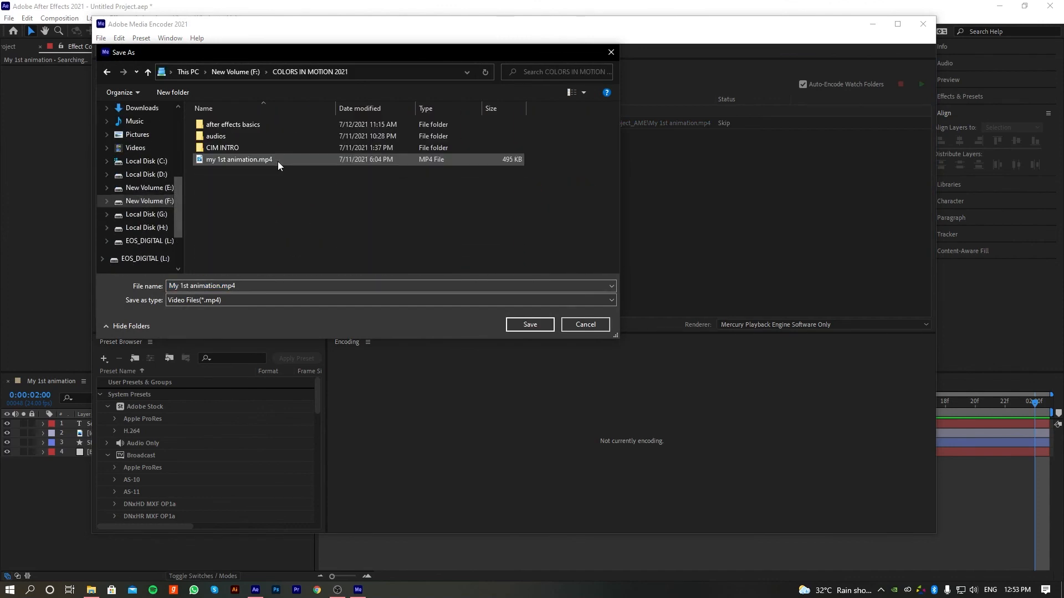
pyautogui.doubleClick(238, 125)
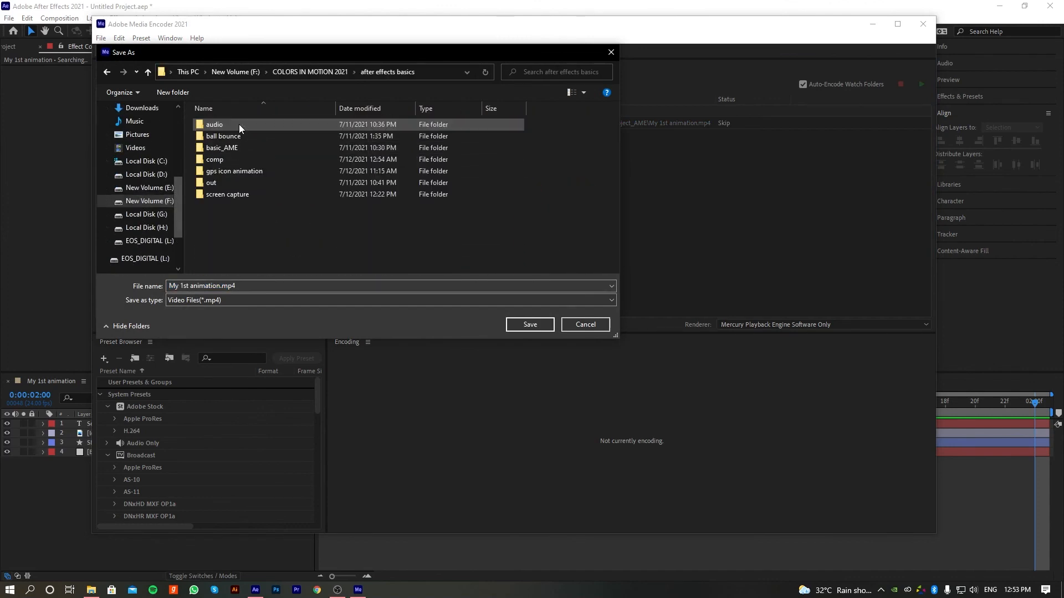
pyautogui.doubleClick(234, 171)
# Save the output file name as "Gps animation basic" and start encoding the queue
pyautogui.click(233, 285)
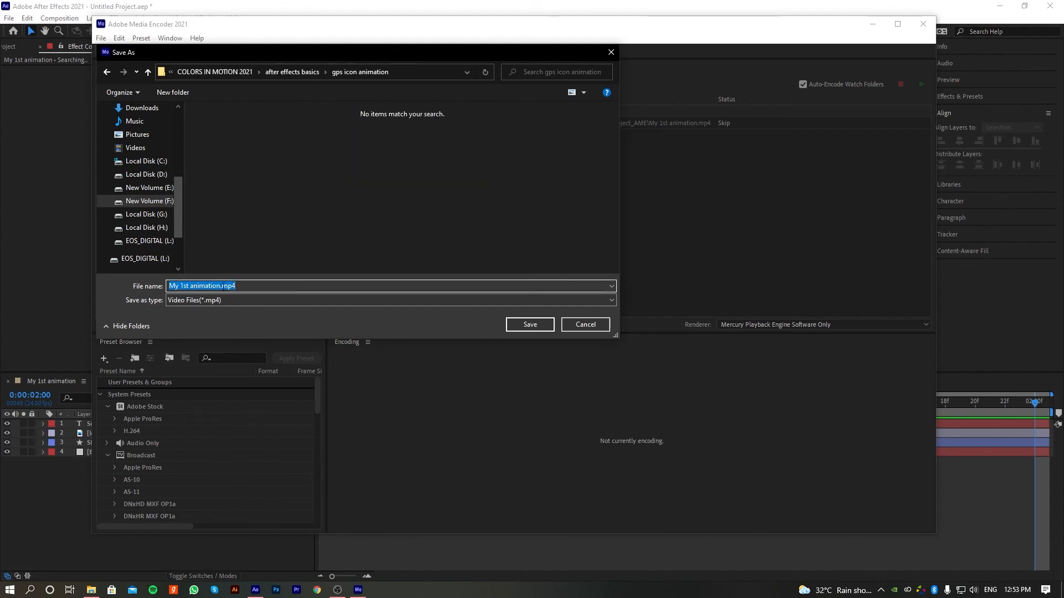
pyautogui.click(197, 282)
pyautogui.moveTo(171, 286)
pyautogui.mouseDown()
pyautogui.moveTo(238, 287)
pyautogui.moveTo(170, 284)
pyautogui.mouseUp()
pyautogui.click(247, 287)
pyautogui.click(261, 288)
pyautogui.write('Gps ')
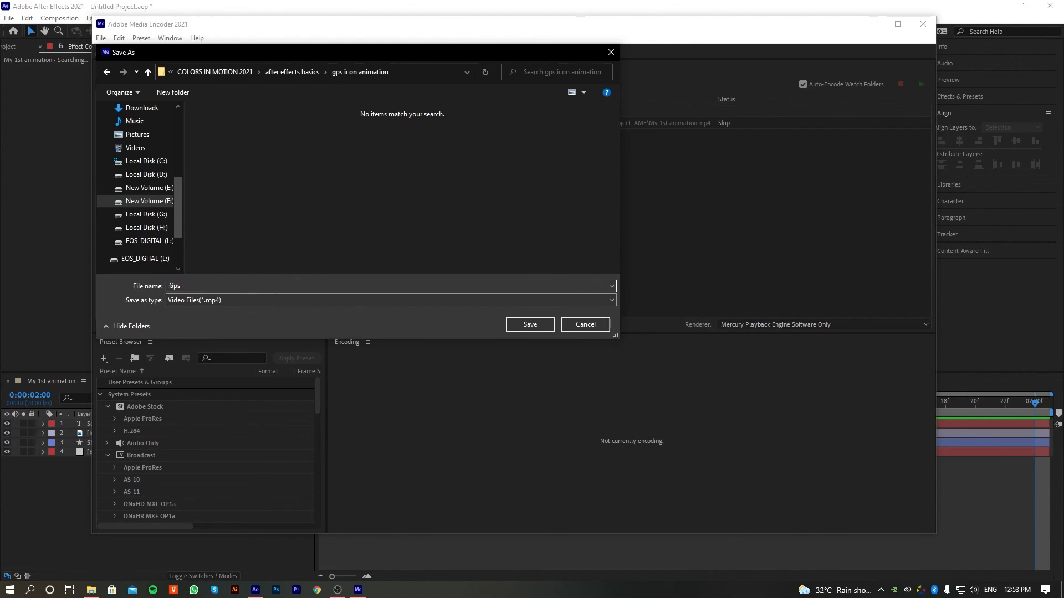
pyautogui.write('animation basic')
pyautogui.click(538, 326)
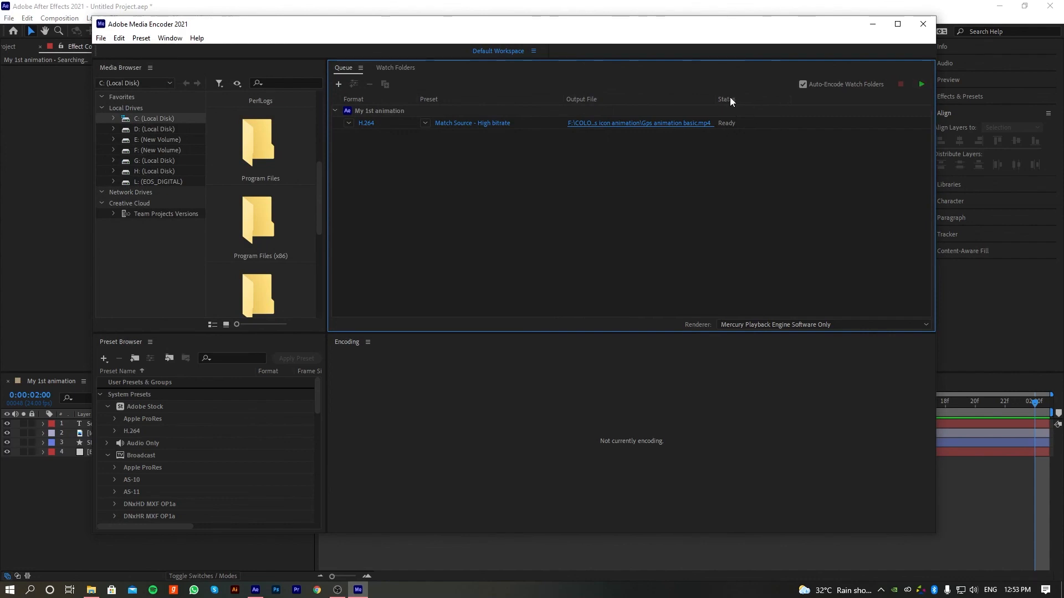
pyautogui.click(920, 84)
# Open the output file's folder and play the exported "Gps animation basic.mp4" from the beginning
pyautogui.click(657, 127)
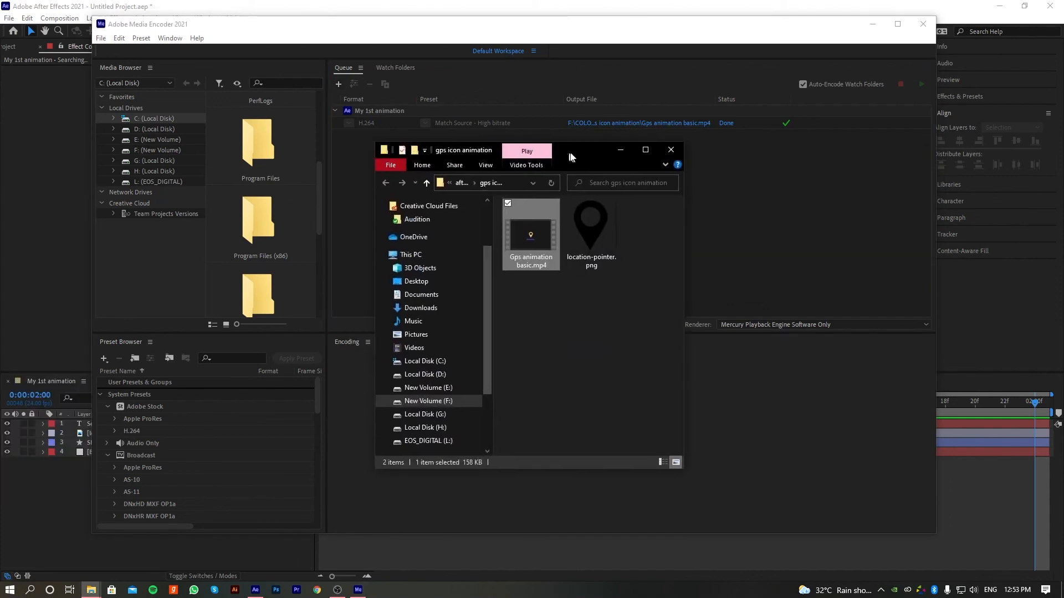
pyautogui.doubleClick(543, 229)
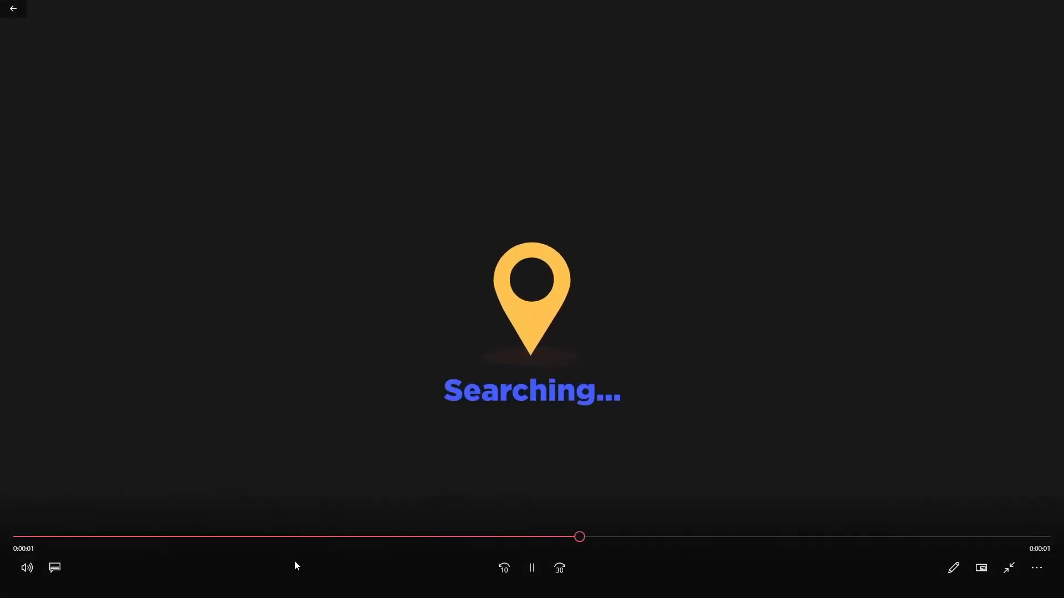
pyautogui.moveTo(275, 537); pyautogui.dragTo(1, 540)
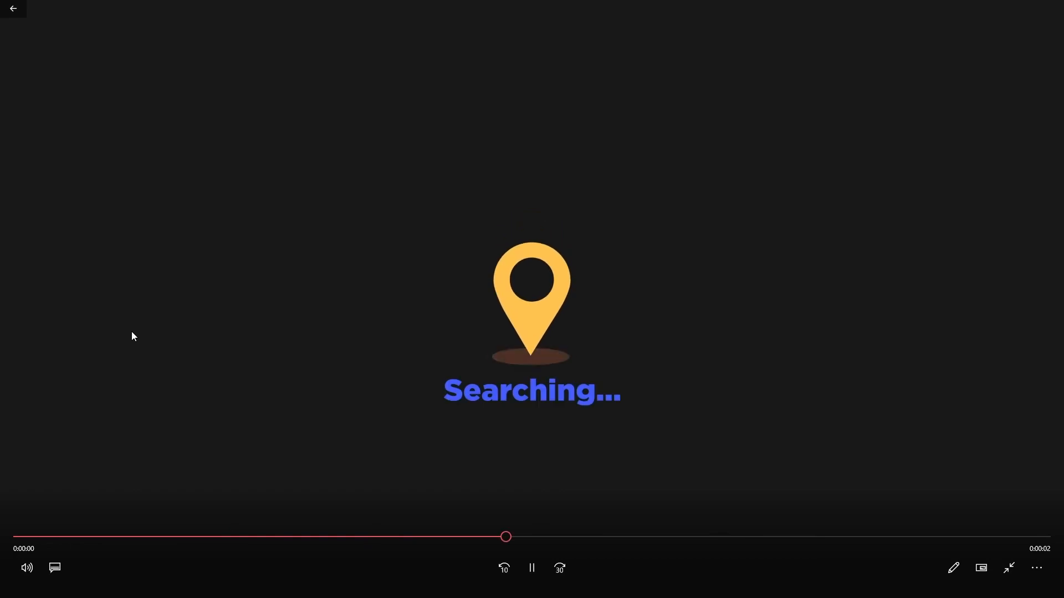
pyautogui.click(532, 560)
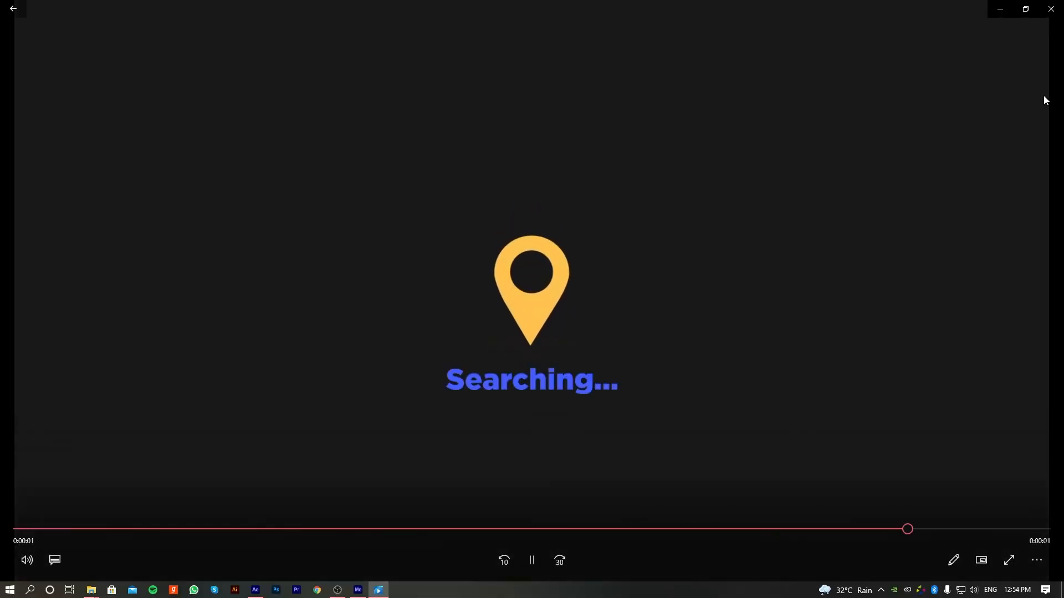
pyautogui.click(1051, 9)
# Close the output folder window and minimize Media Encoder to return to the After Effects composition
pyautogui.rightClick(600, 323)
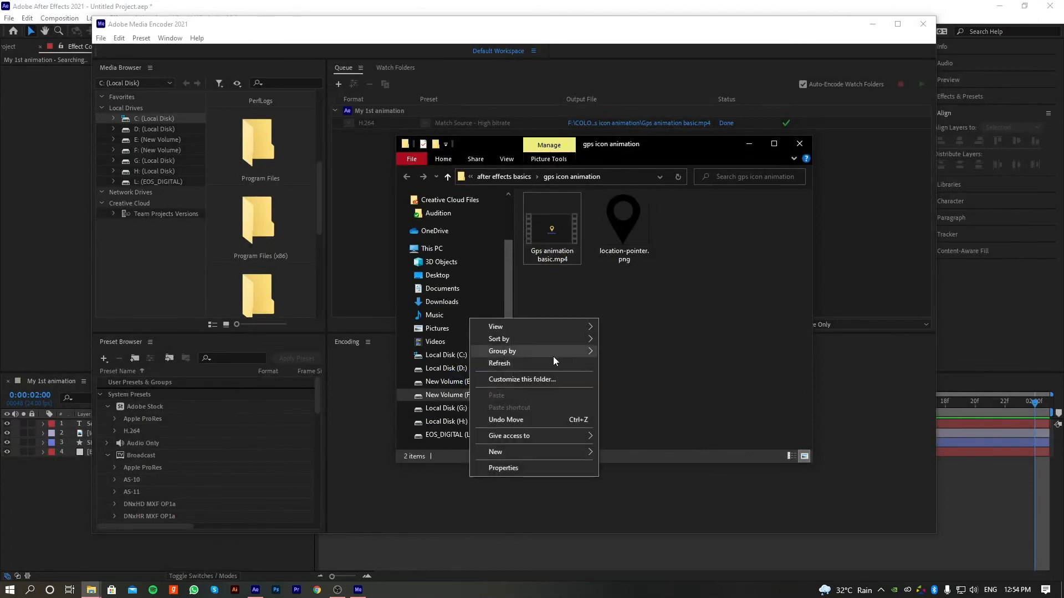
pyautogui.click(800, 143)
pyautogui.click(871, 29)
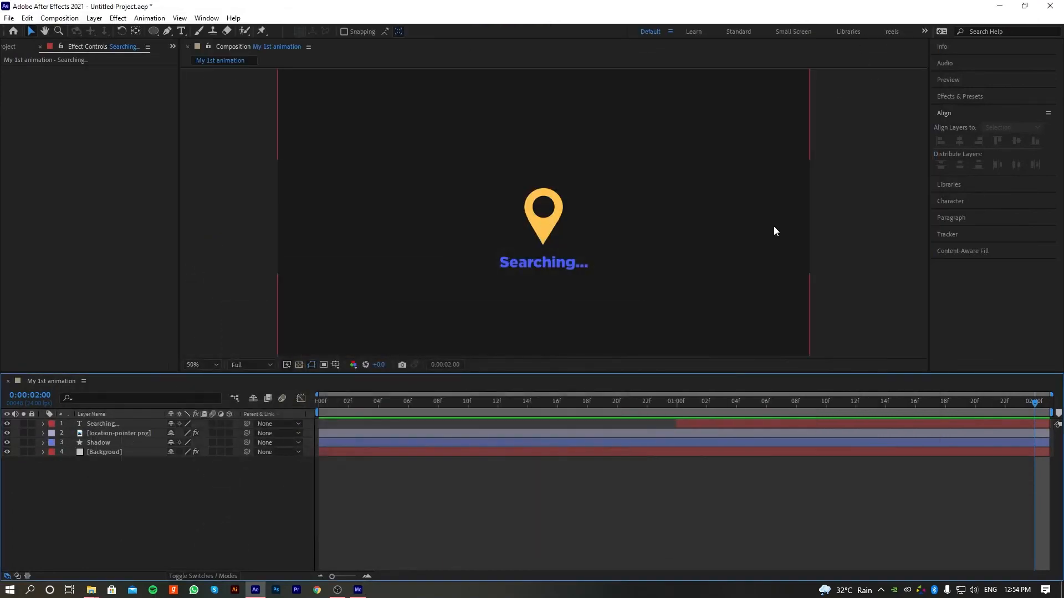